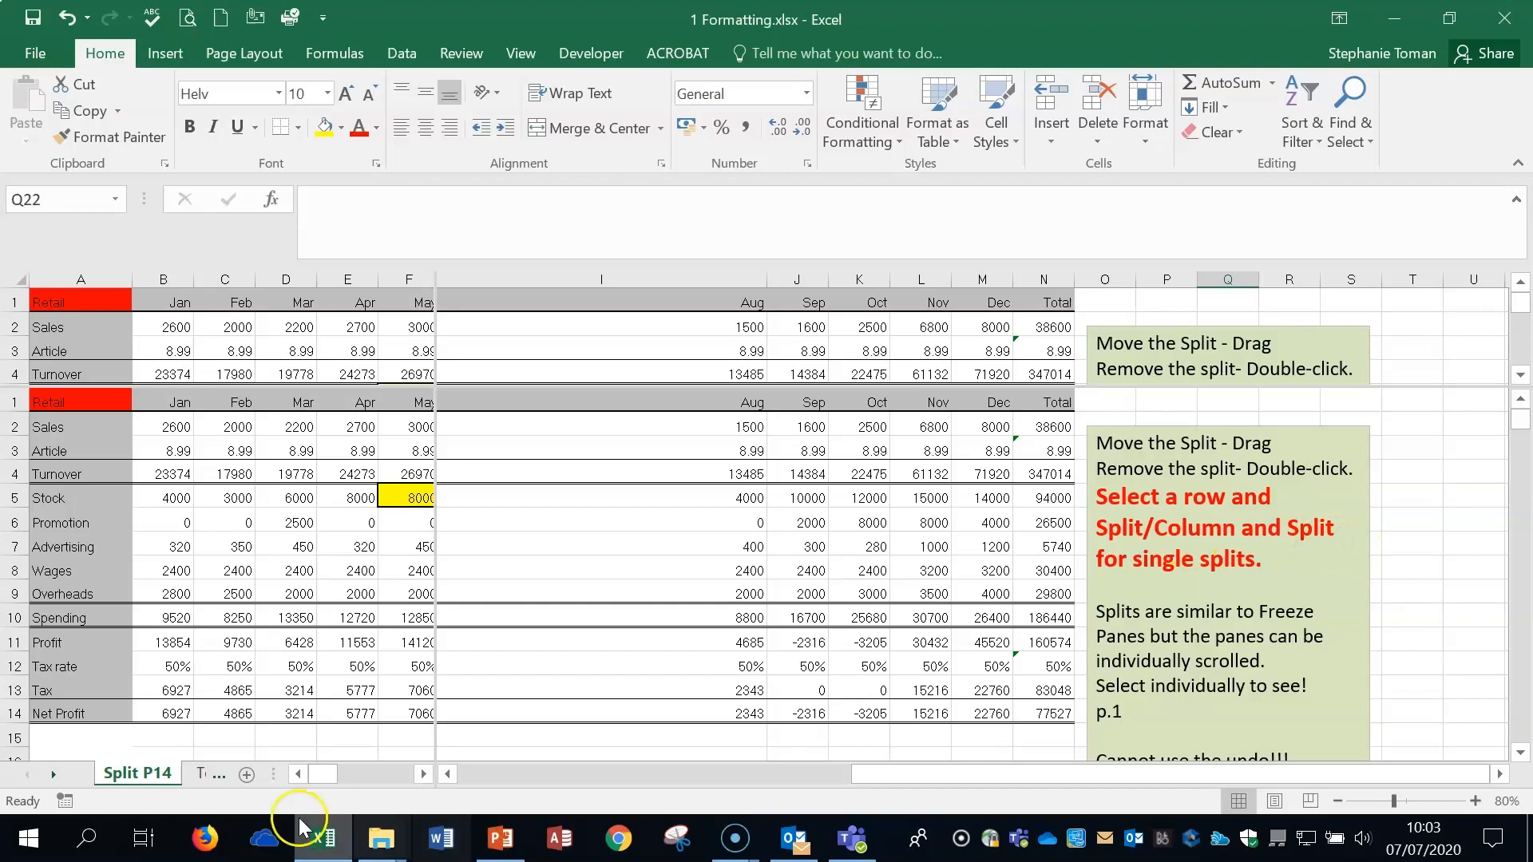
# Select cell F5 and enlarge the split worksheet to 120%, bringing column A into the second pane and row 1 into the lower panes
pyautogui.click(401, 495)
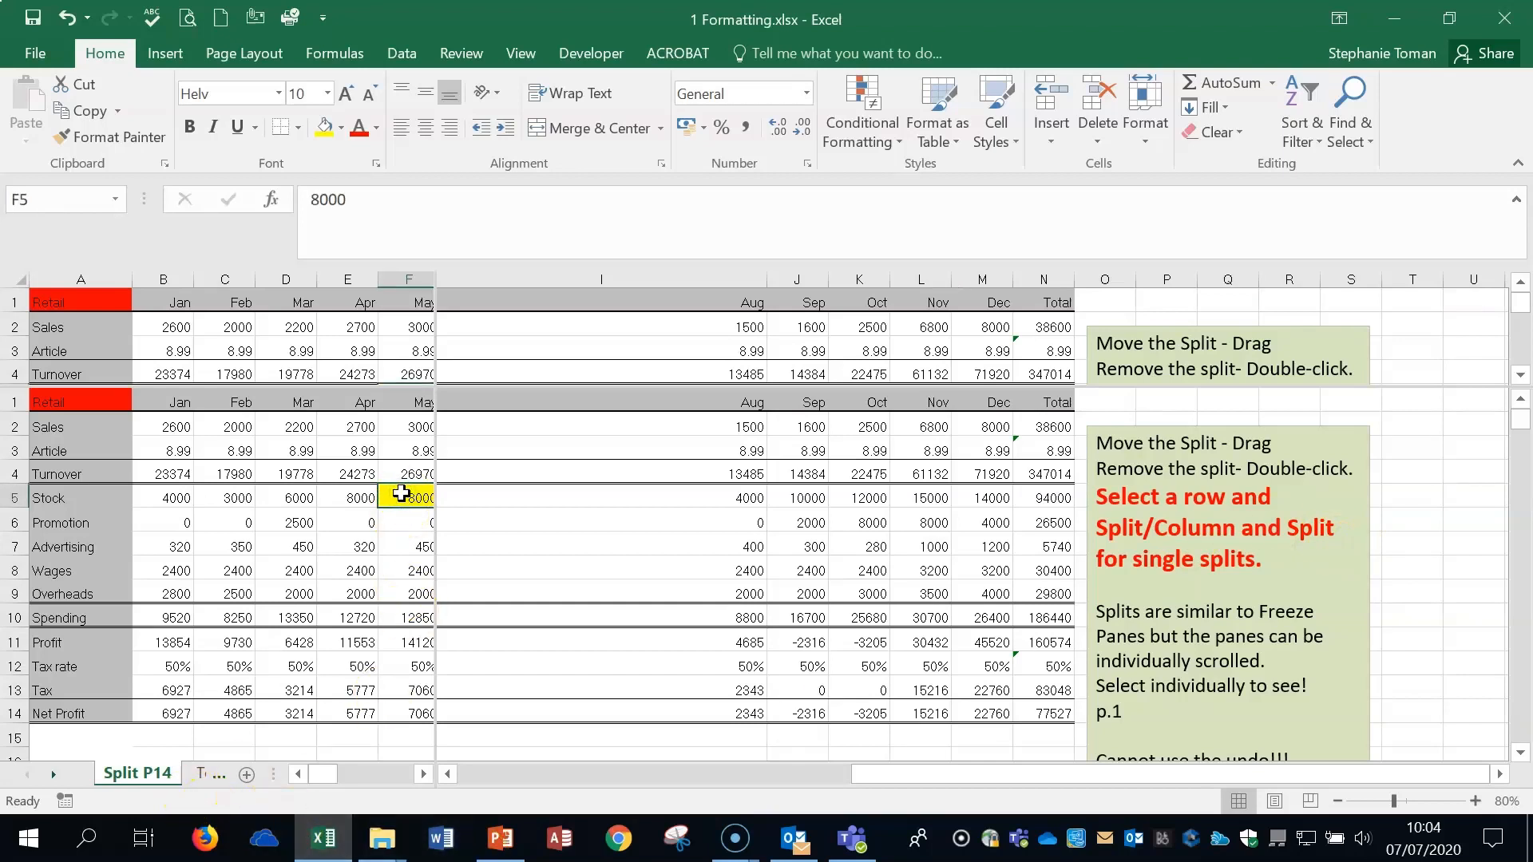
pyautogui.click(1476, 801)
pyautogui.click(1476, 801)
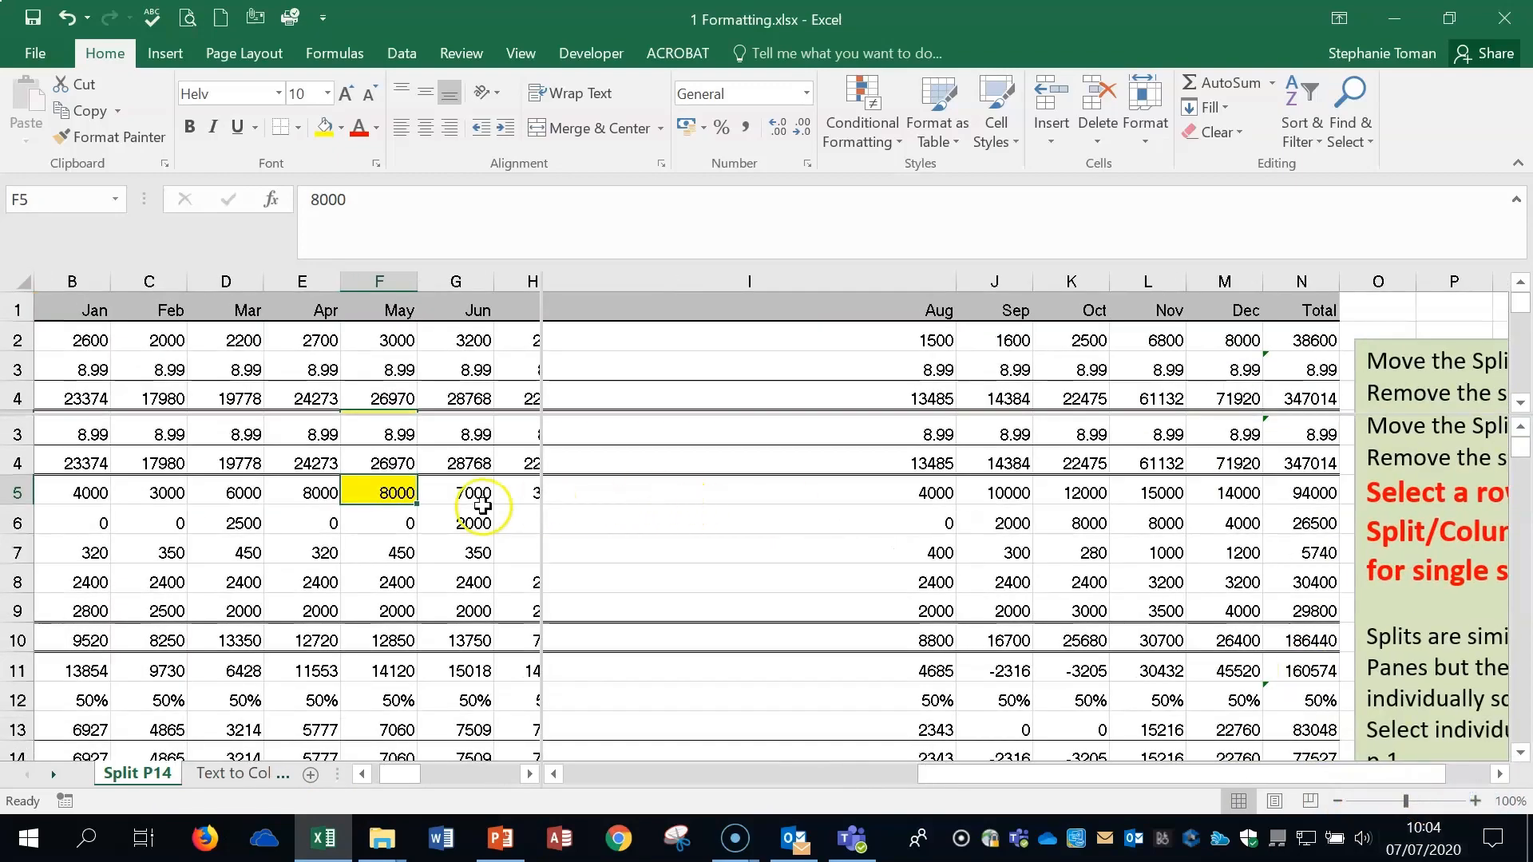
pyautogui.moveTo(975, 773); pyautogui.dragTo(569, 773)
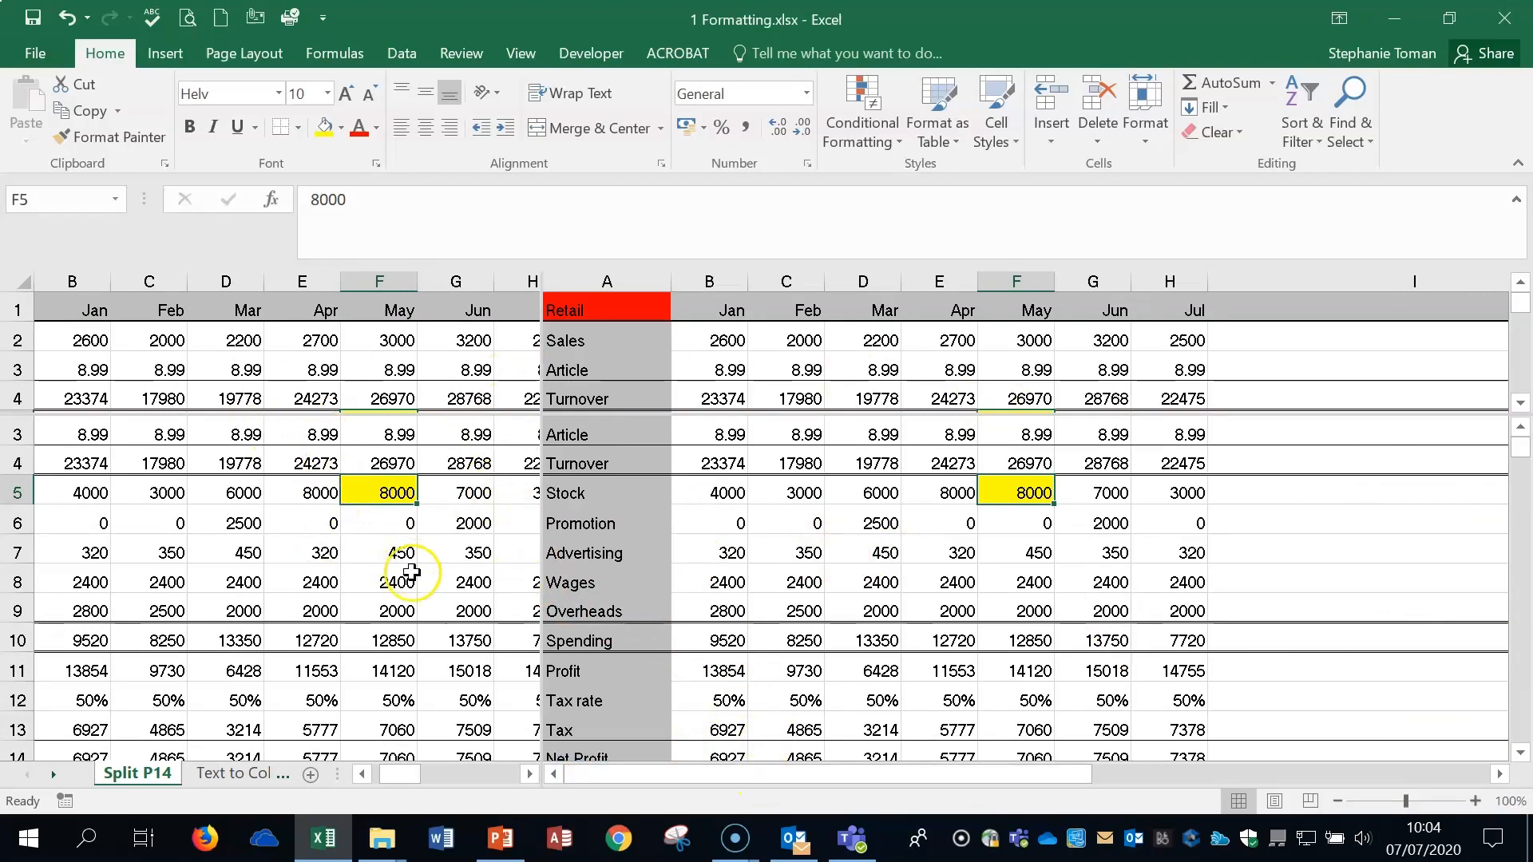
pyautogui.click(527, 53)
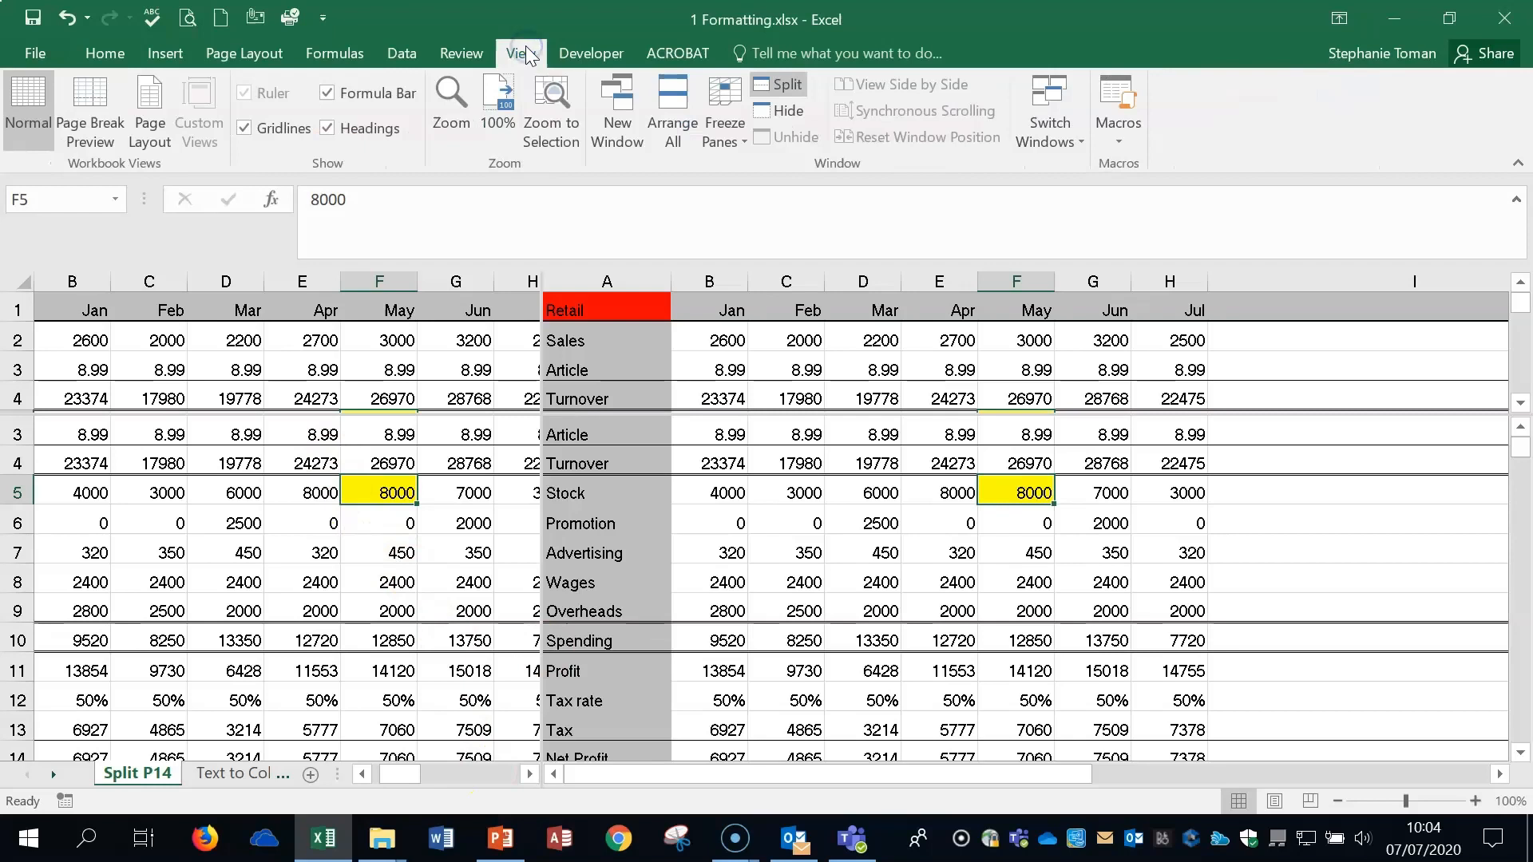
pyautogui.click(793, 87)
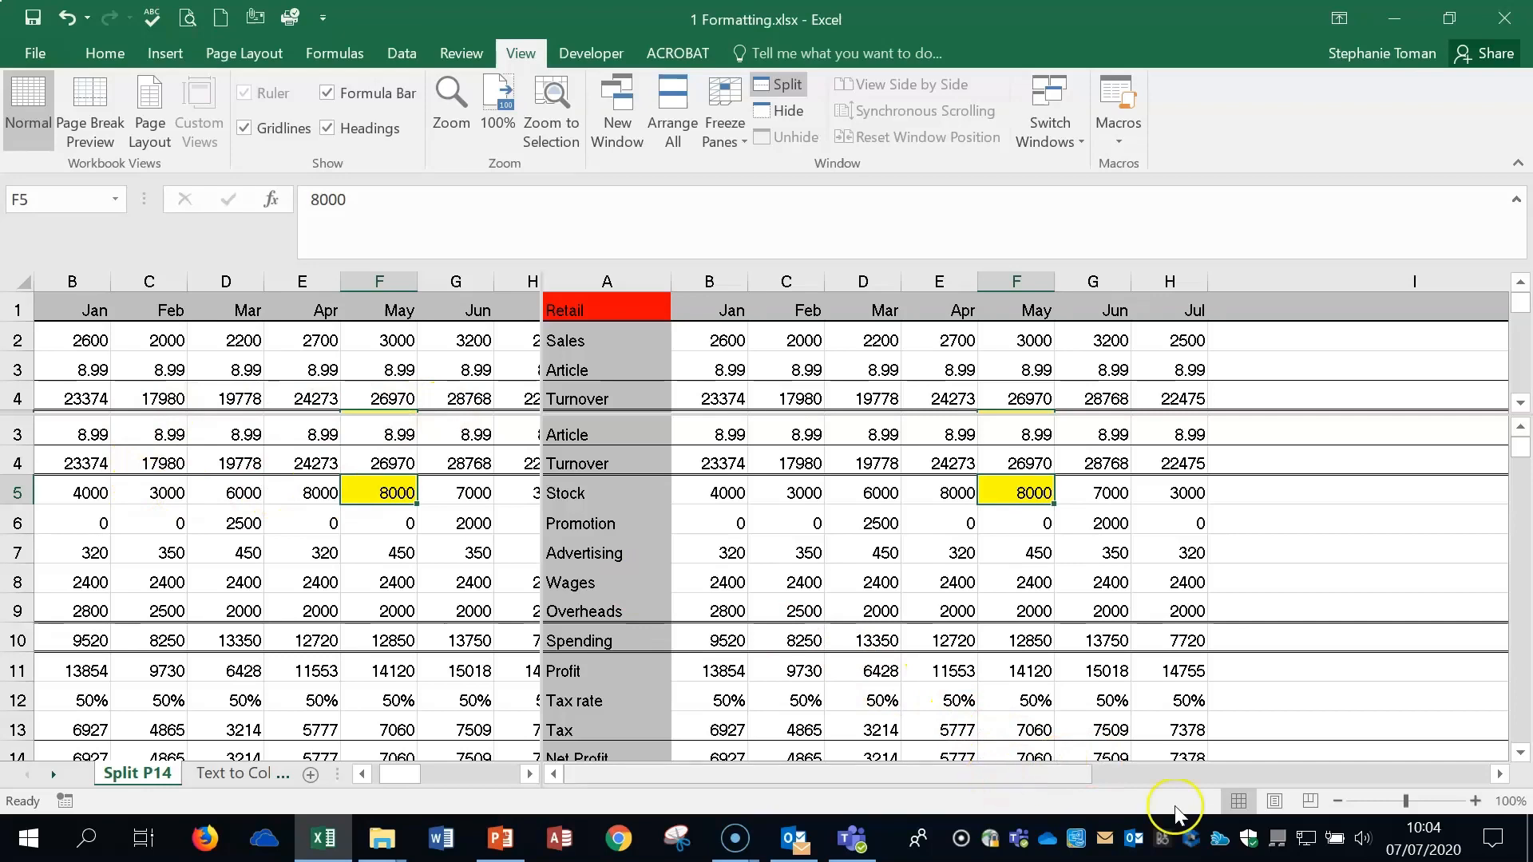
pyautogui.click(1473, 802)
pyautogui.click(1473, 801)
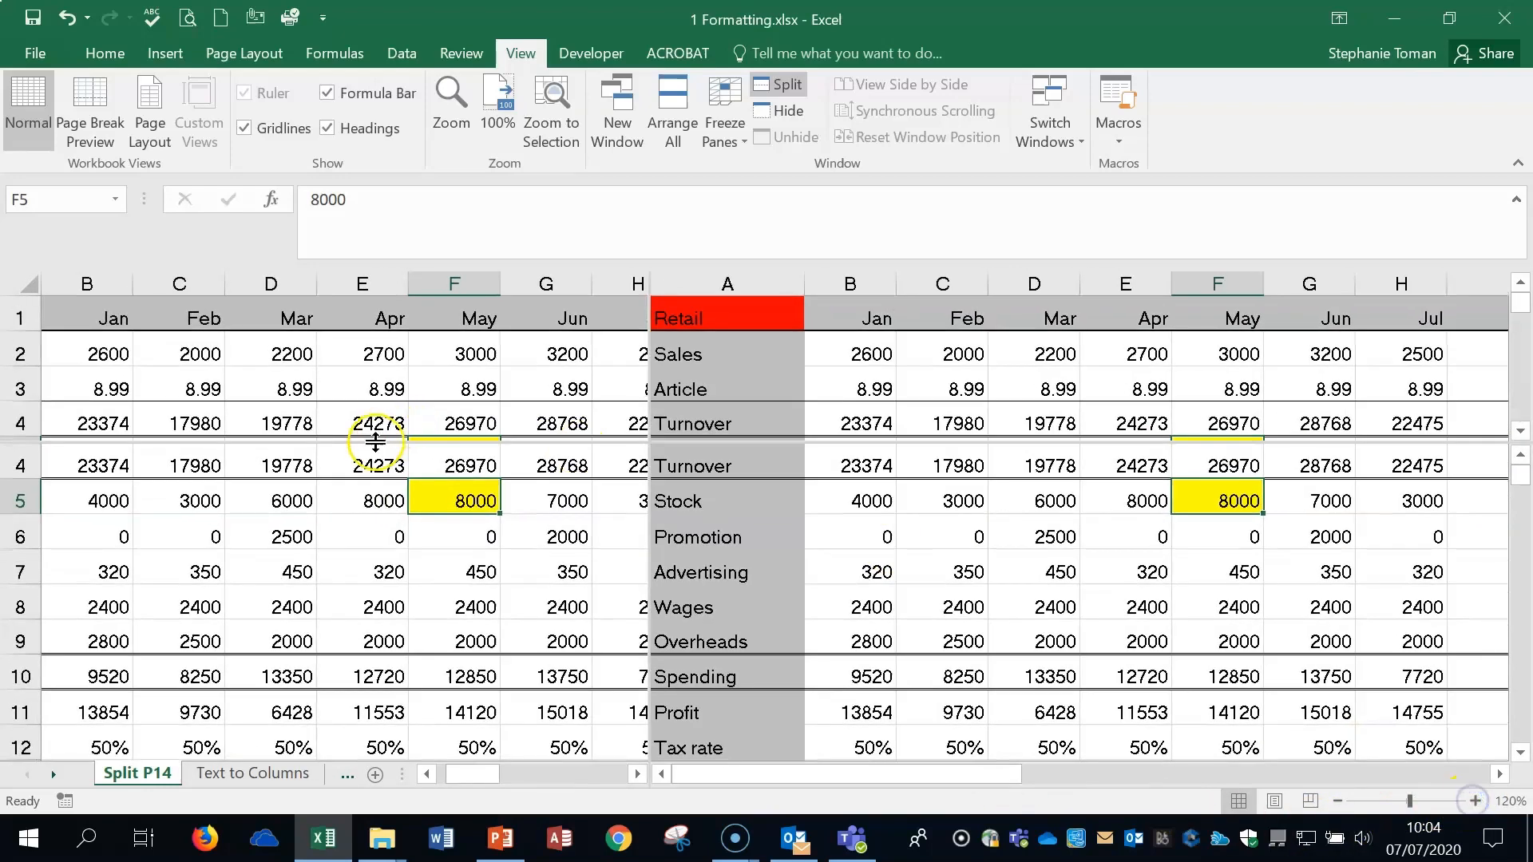
pyautogui.scroll(1, 430, 525)
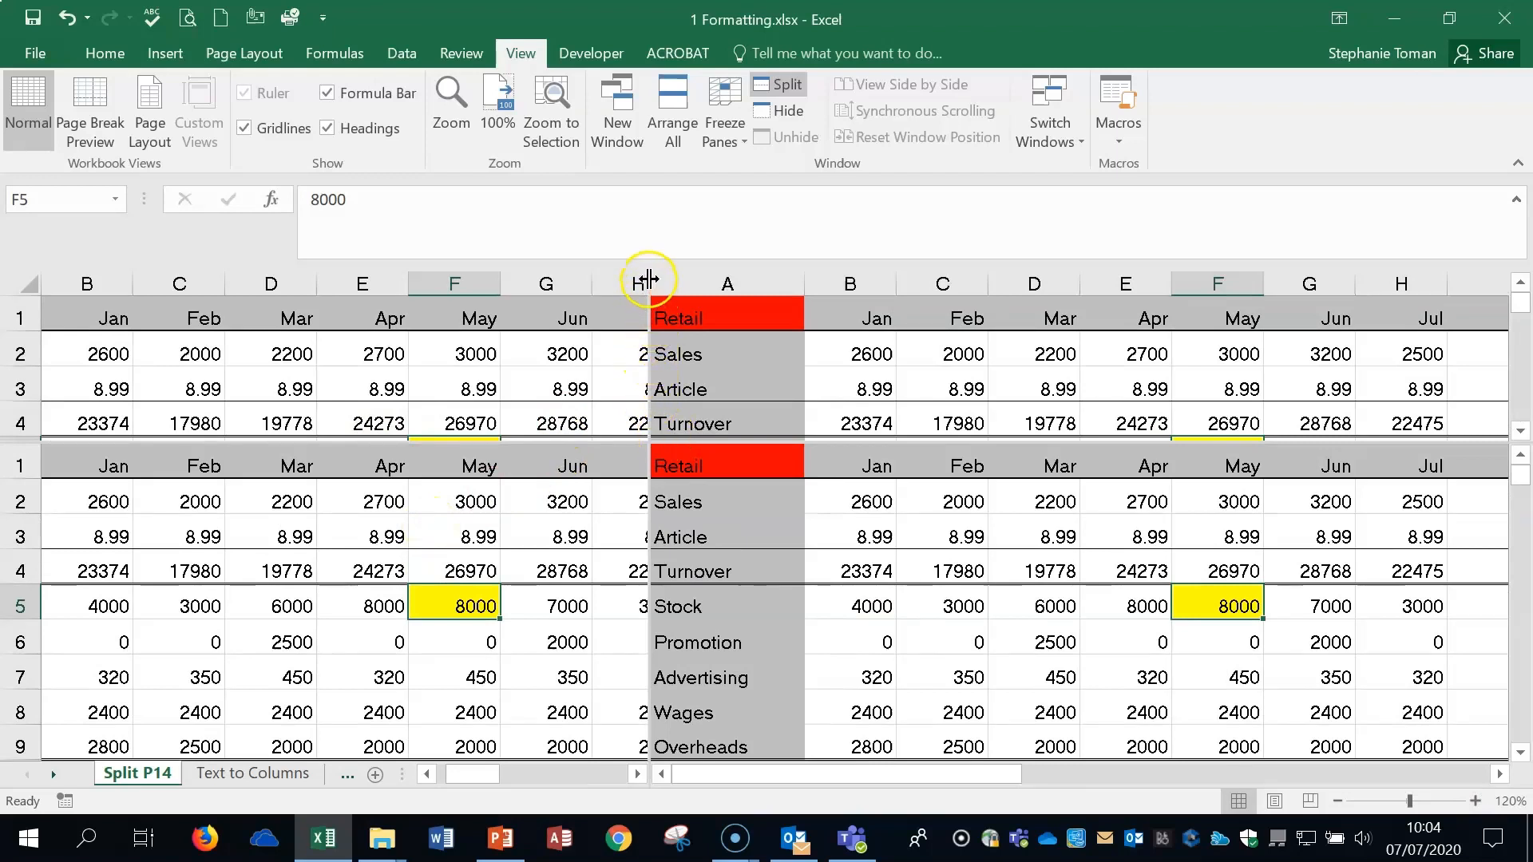
# Move the vertical split bar to the edge after column H and align the horizontal split bar with the bottom of row 4
pyautogui.click(651, 345)
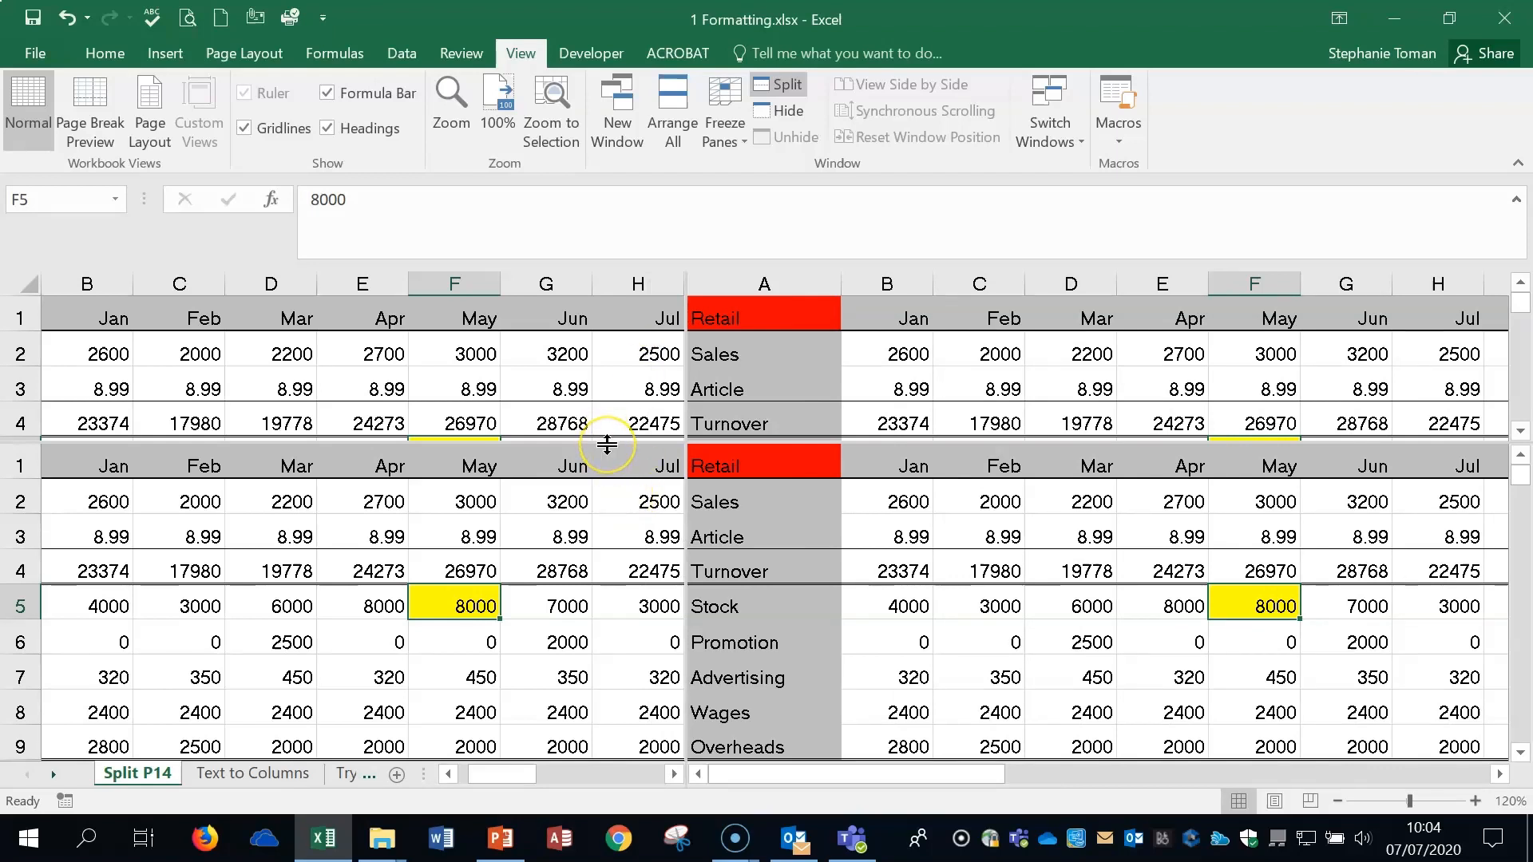
pyautogui.moveTo(607, 445); pyautogui.dragTo(607, 440)
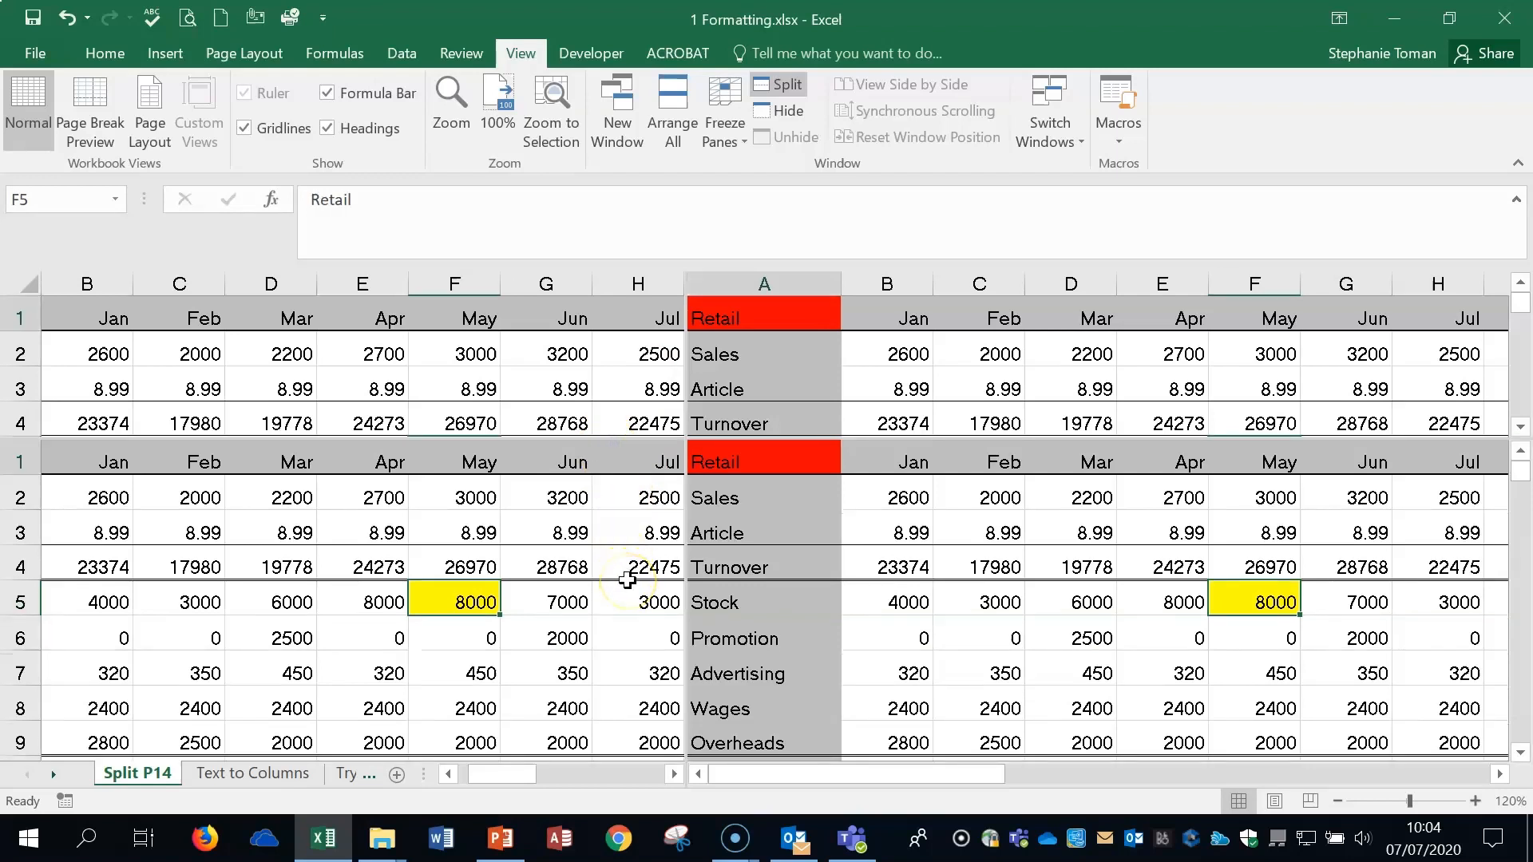
# Select cell F5 in the lower pane and remove the existing window split
pyautogui.click(457, 599)
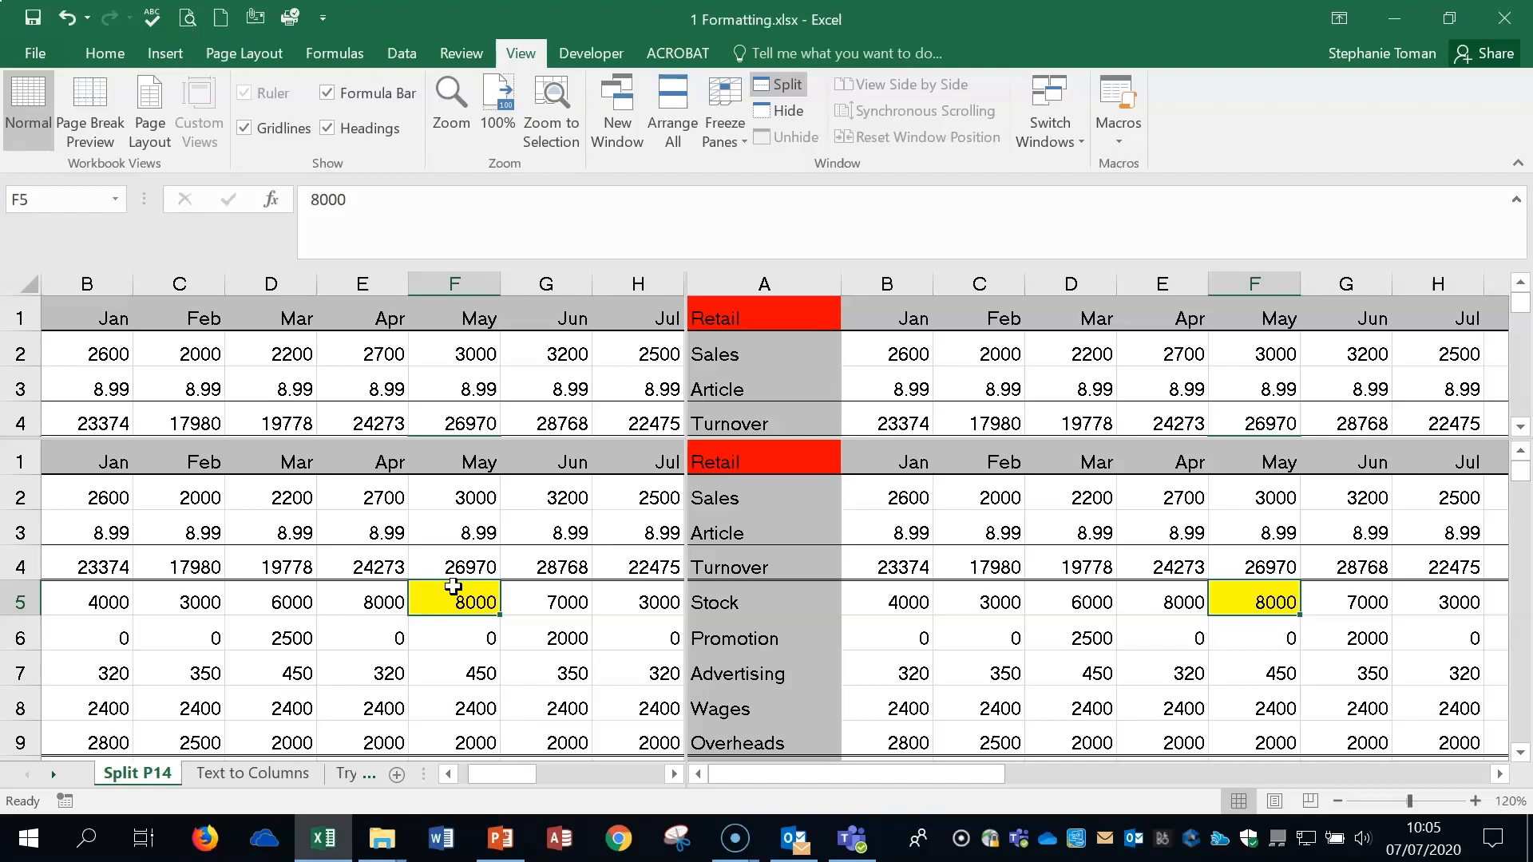
pyautogui.click(551, 590)
pyautogui.click(455, 597)
pyautogui.click(778, 85)
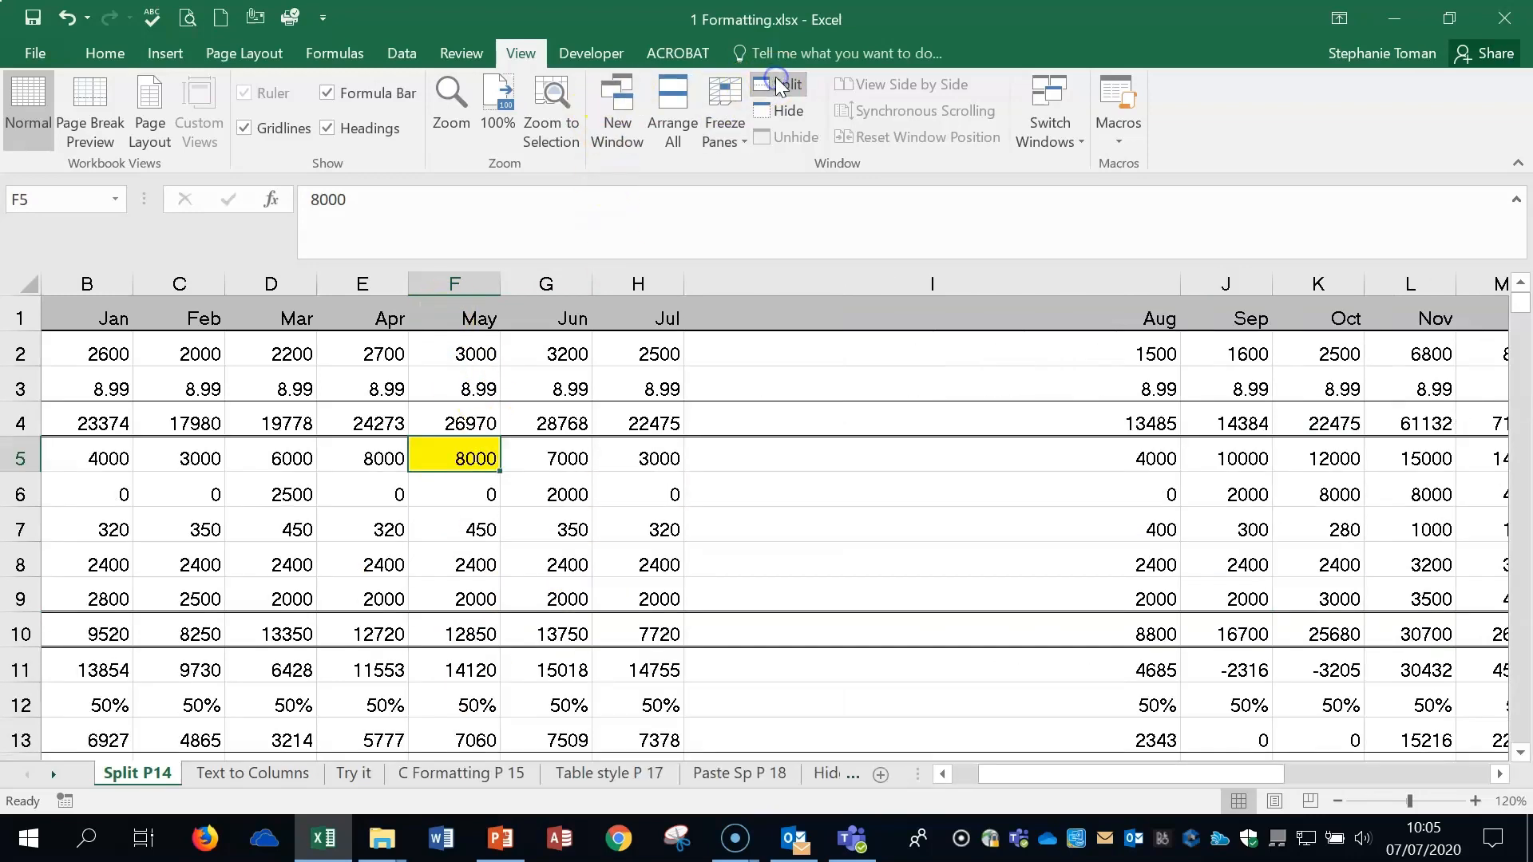
# Split the window at cell F5 and remove the horizontal split, leaving only the vertical one before column F
pyautogui.click(778, 85)
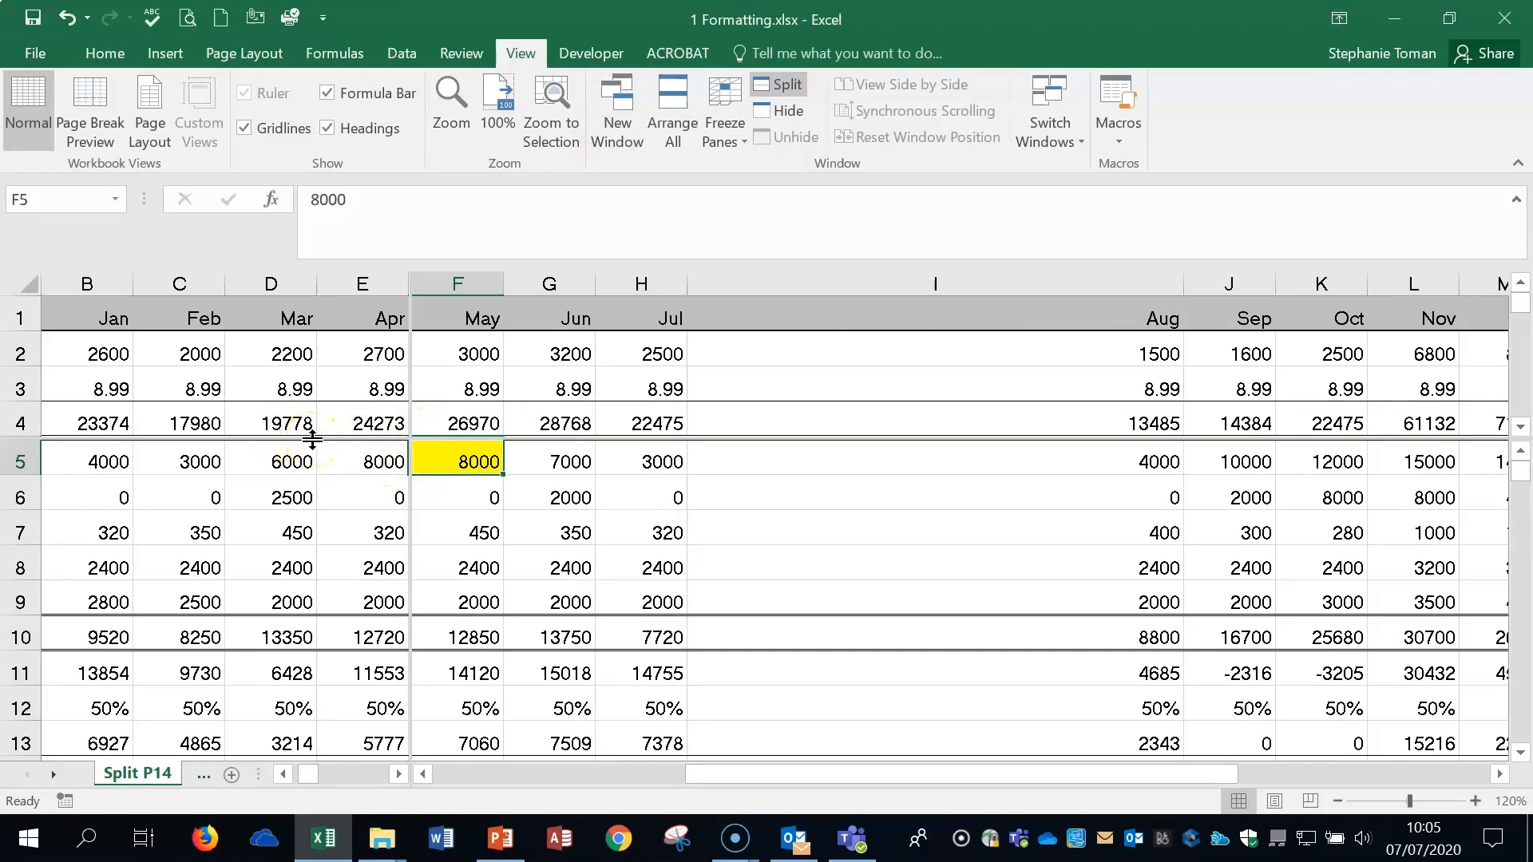
pyautogui.moveTo(312, 439); pyautogui.dragTo(312, 436)
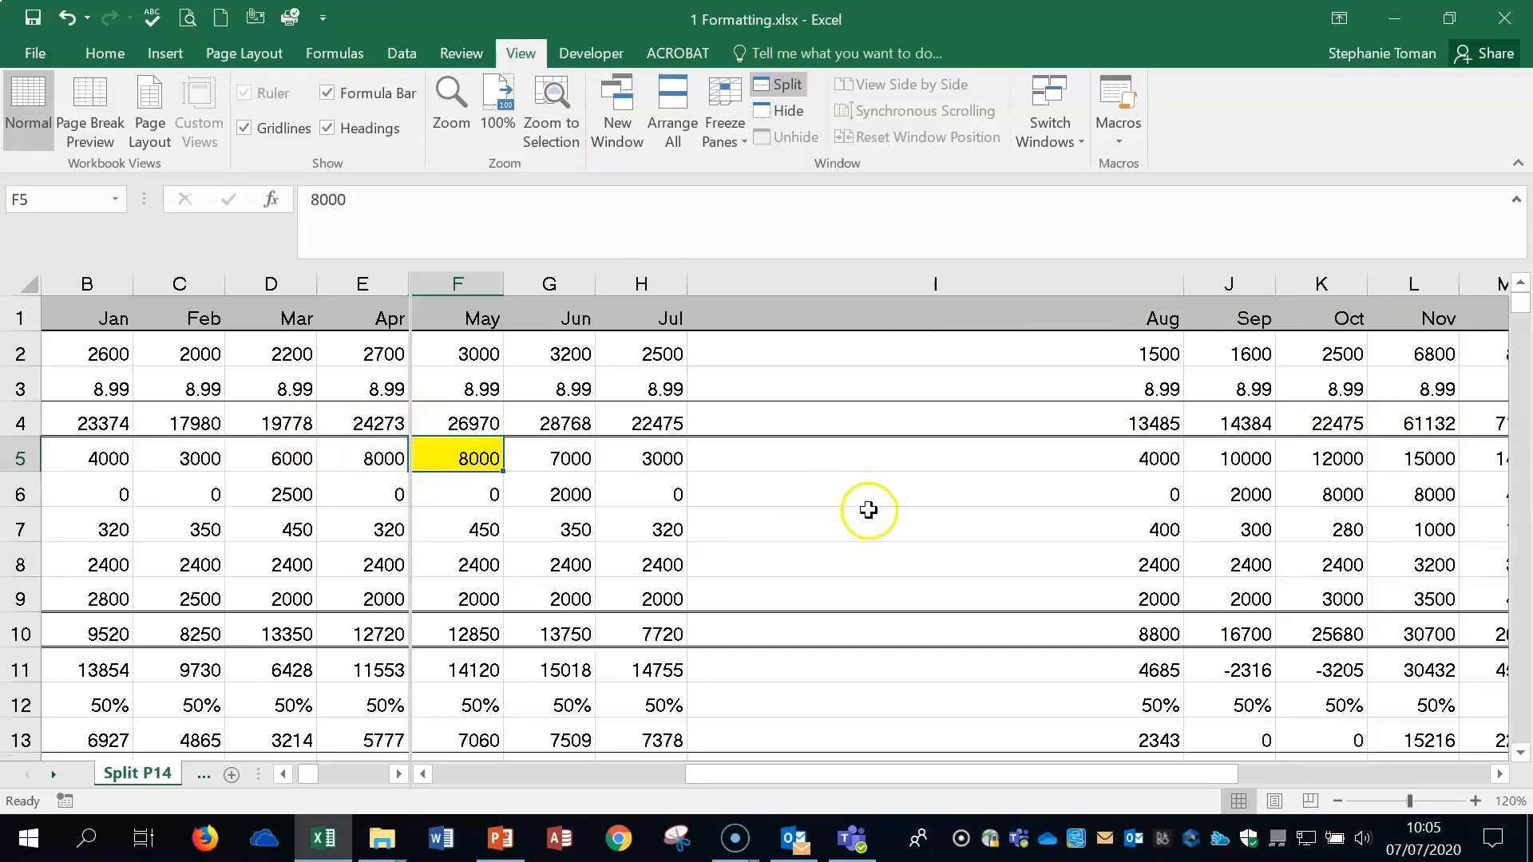
# Scroll the pane after column E on its own to examine the Oct to Total columns and the split instructions beside them
pyautogui.moveTo(907, 776); pyautogui.dragTo(822, 797)
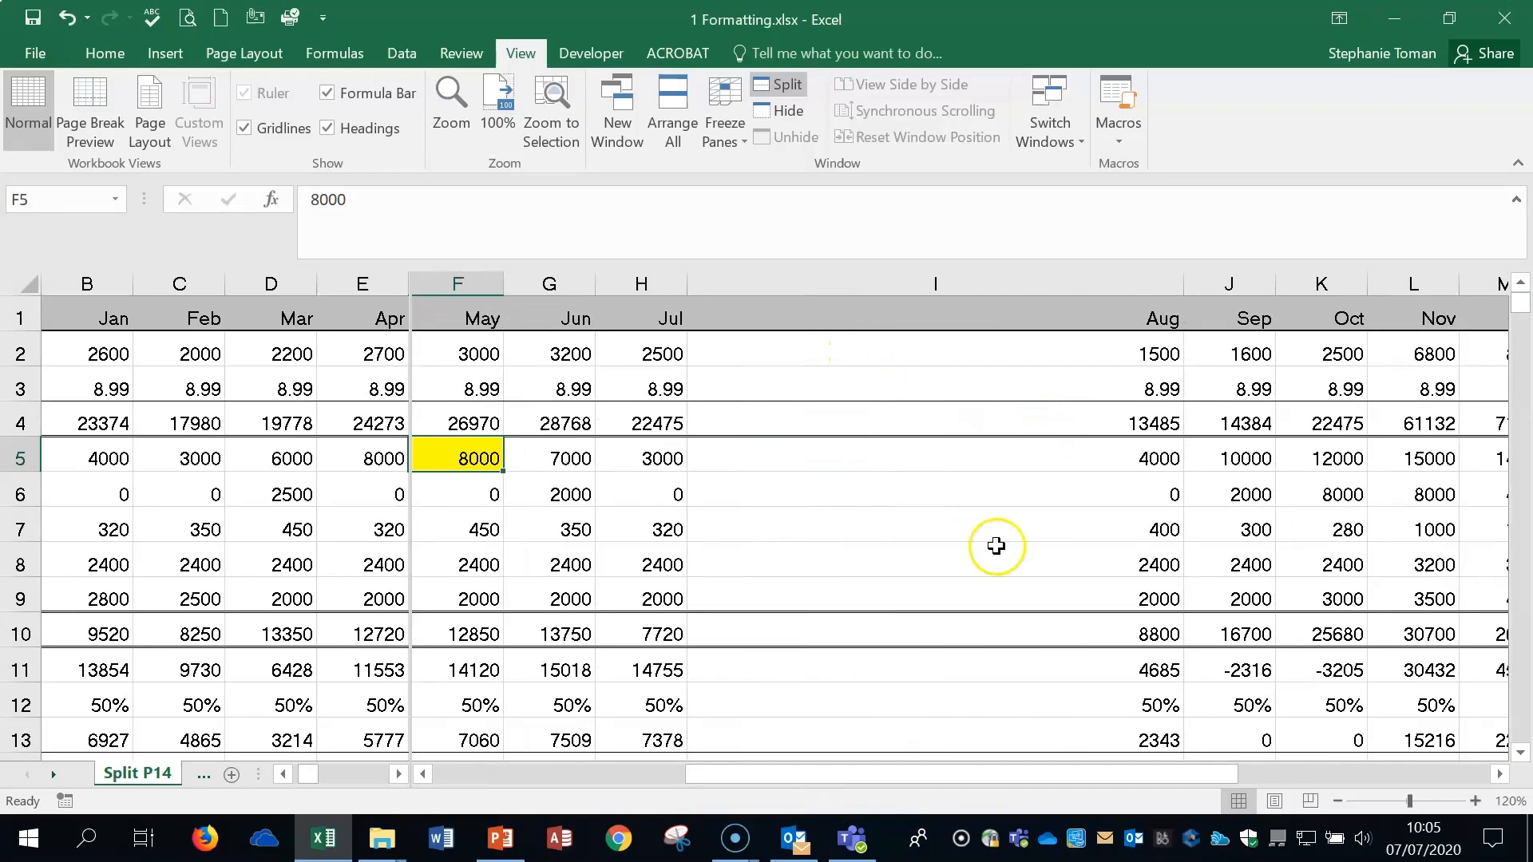
pyautogui.moveTo(932, 775); pyautogui.dragTo(1267, 772)
pyautogui.scroll(-1, 1304, 526)
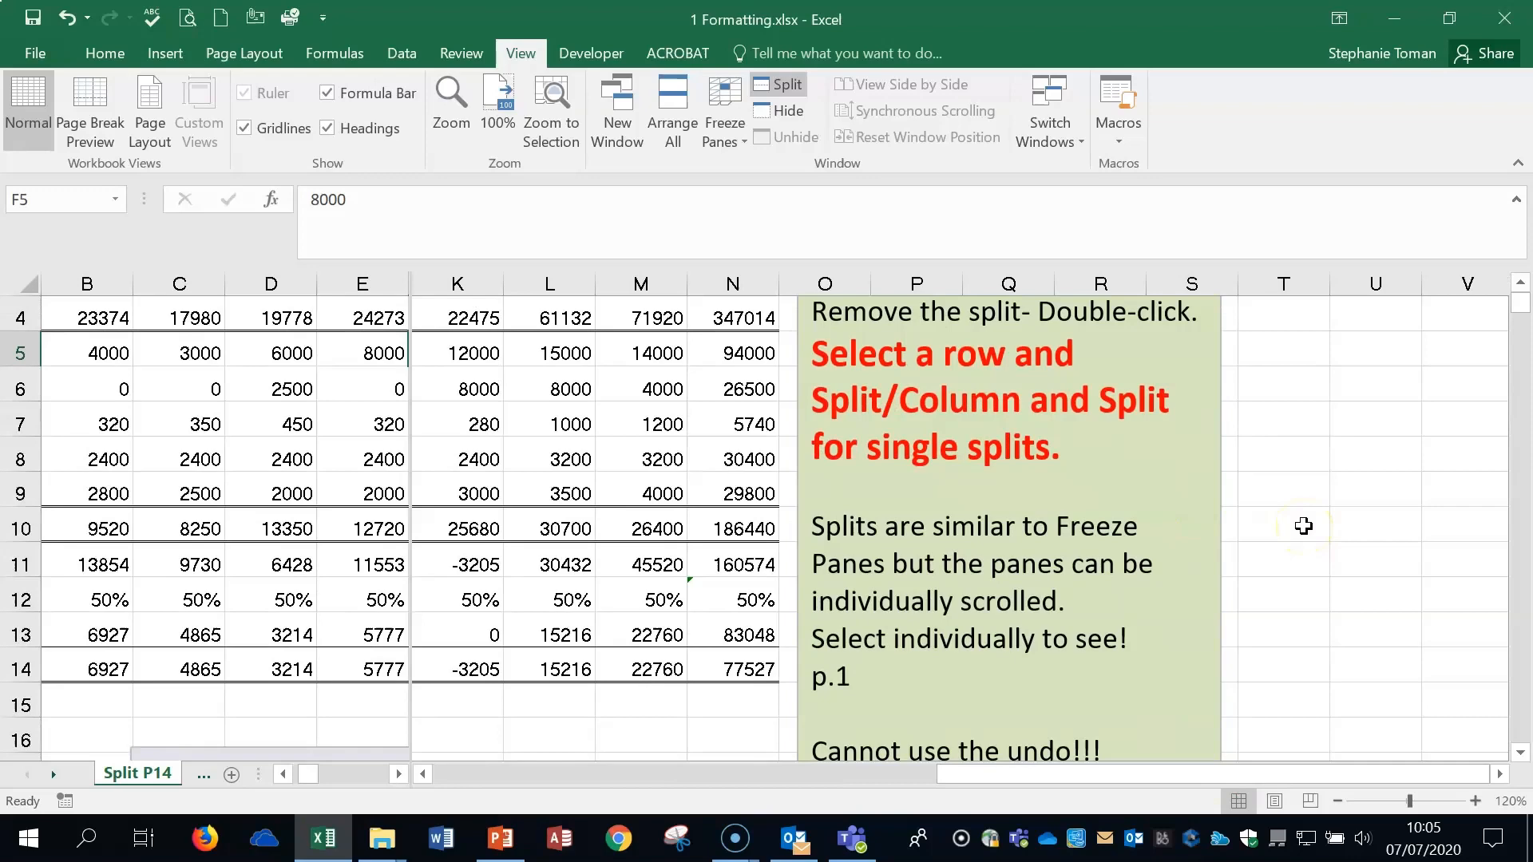
pyautogui.scroll(1, 1304, 526)
pyautogui.scroll(-2, 1304, 526)
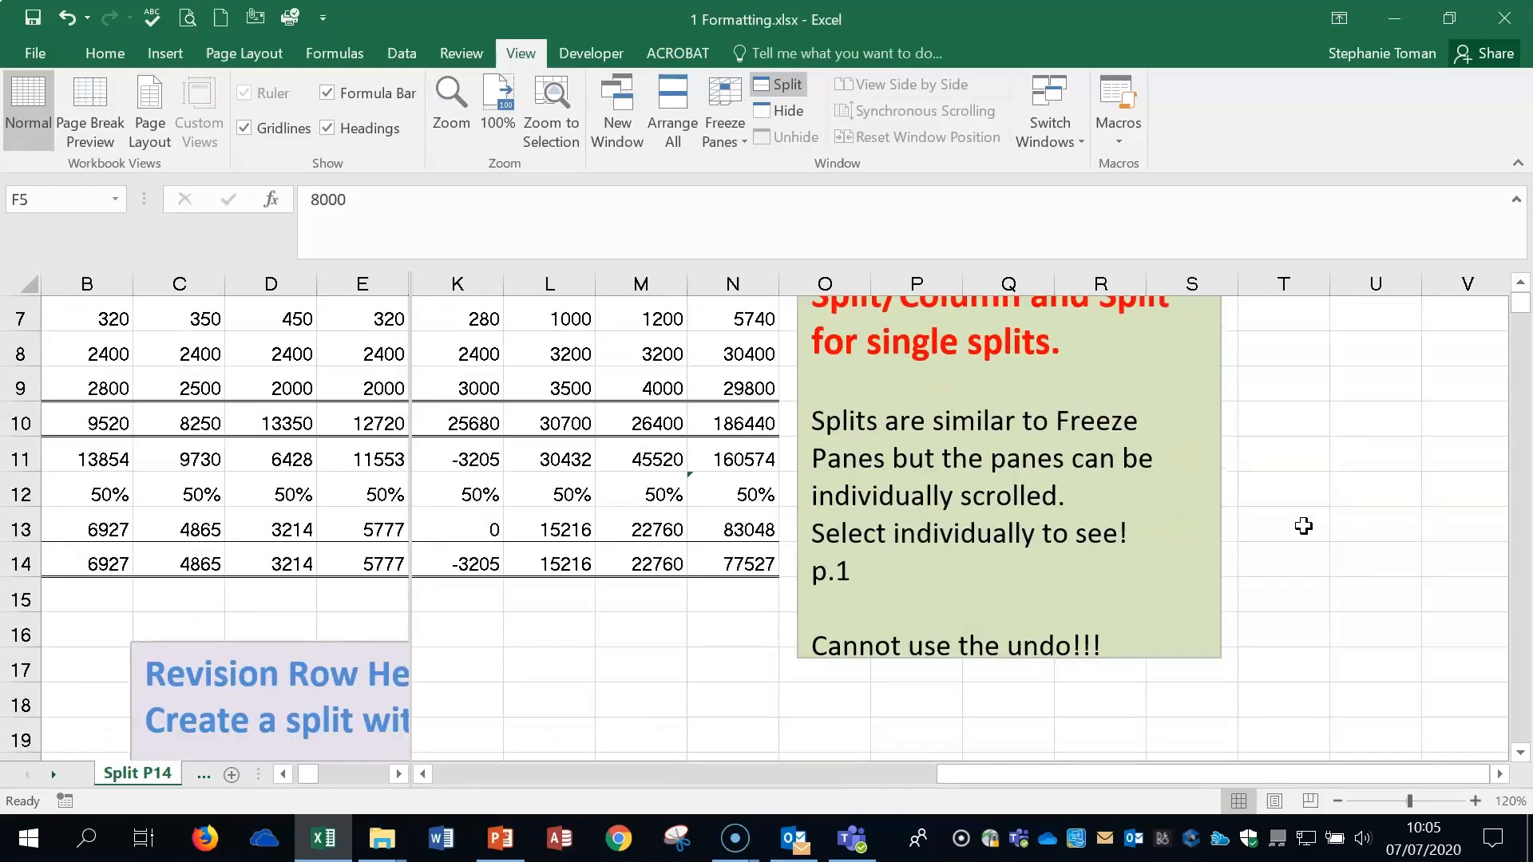
pyautogui.scroll(2, 1304, 526)
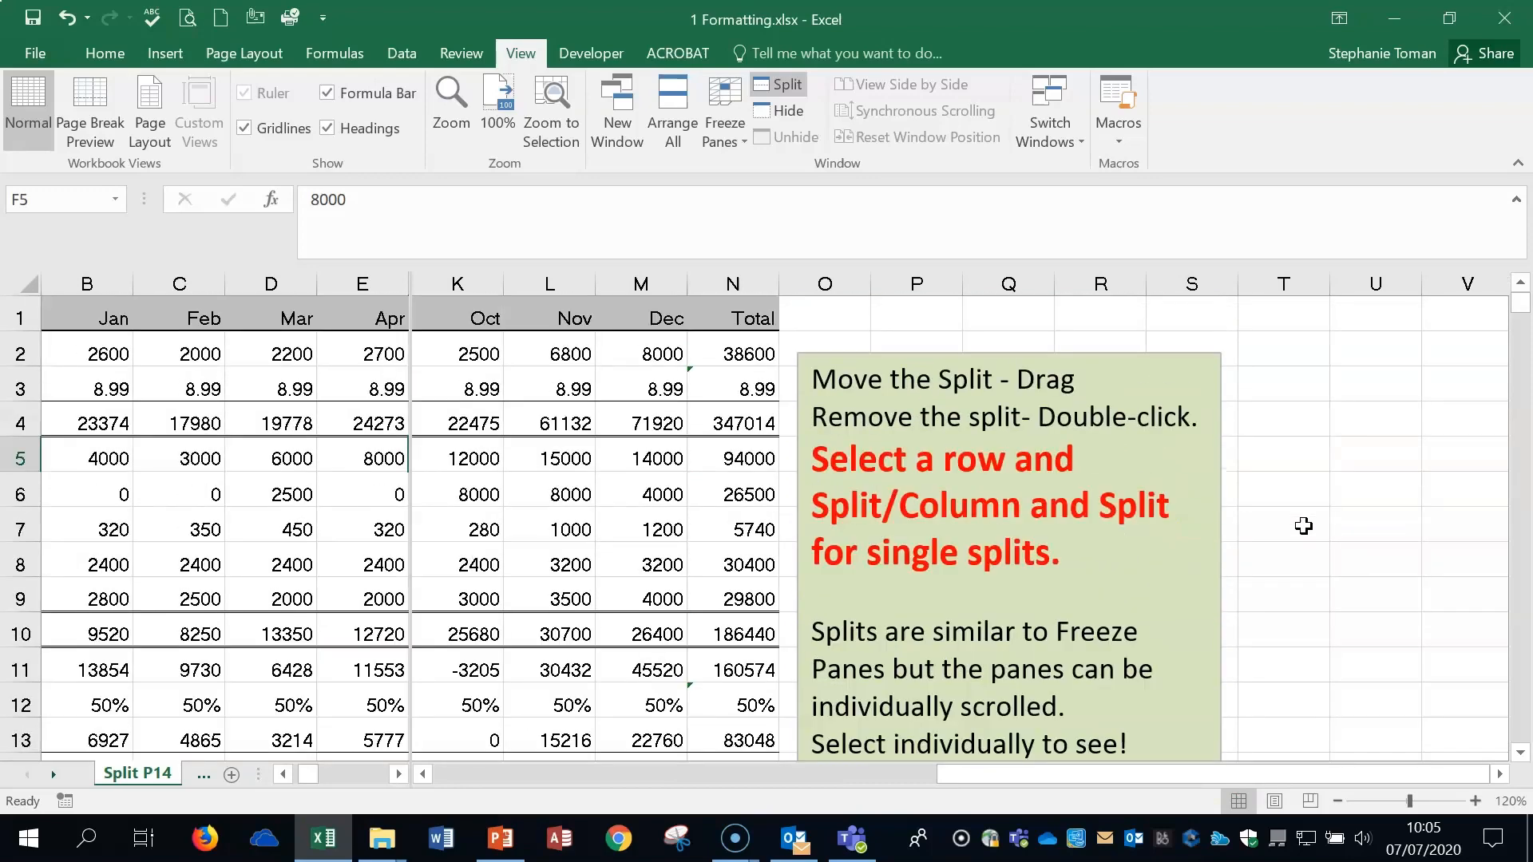
# Remove the vertical split after column E and return the sheet to column A
pyautogui.doubleClick(404, 497)
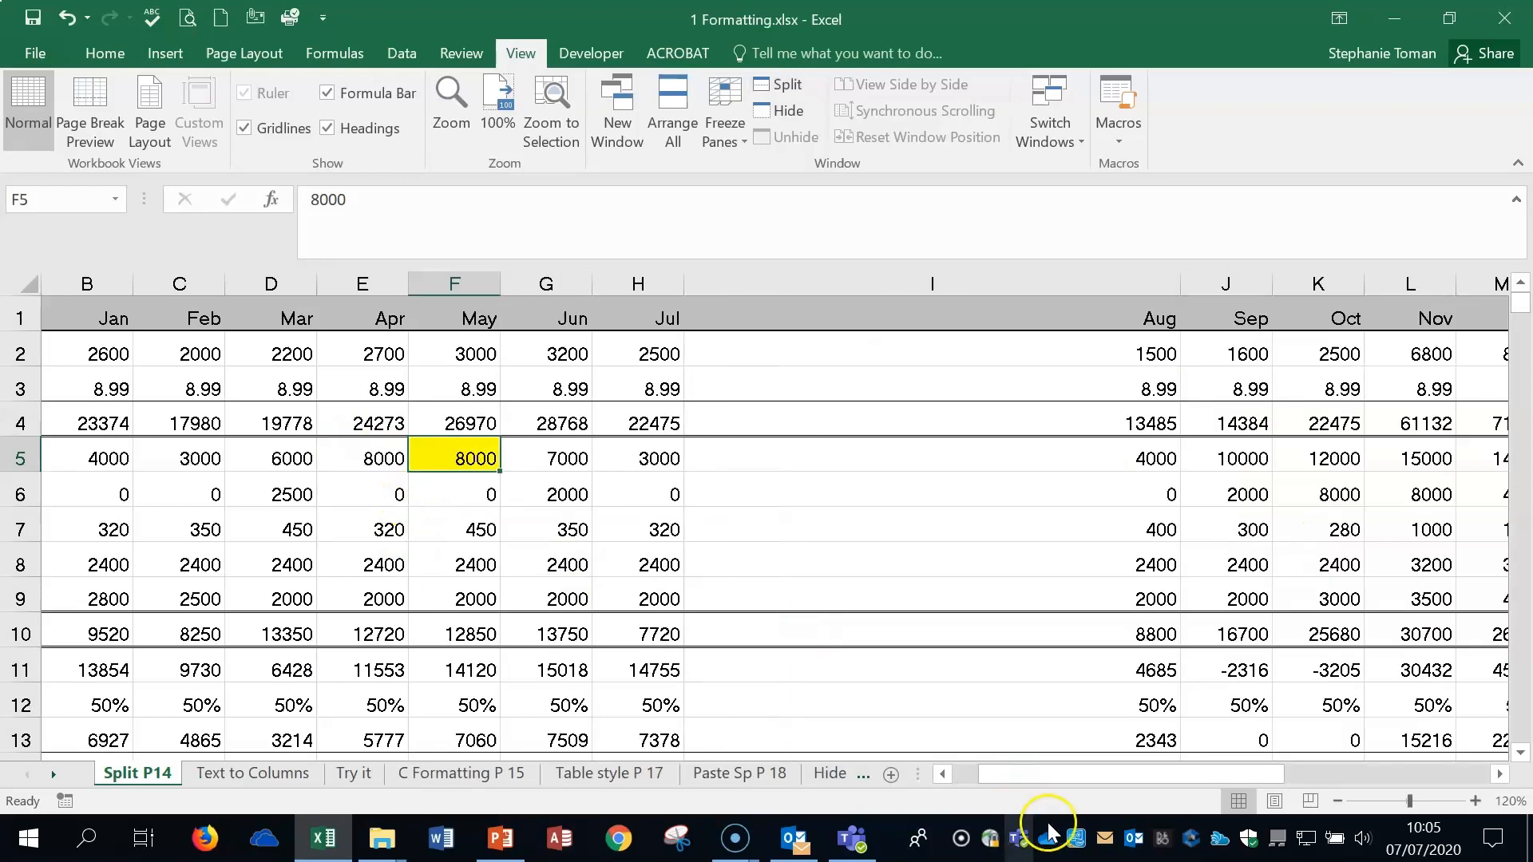
pyautogui.moveTo(1016, 776); pyautogui.dragTo(972, 774)
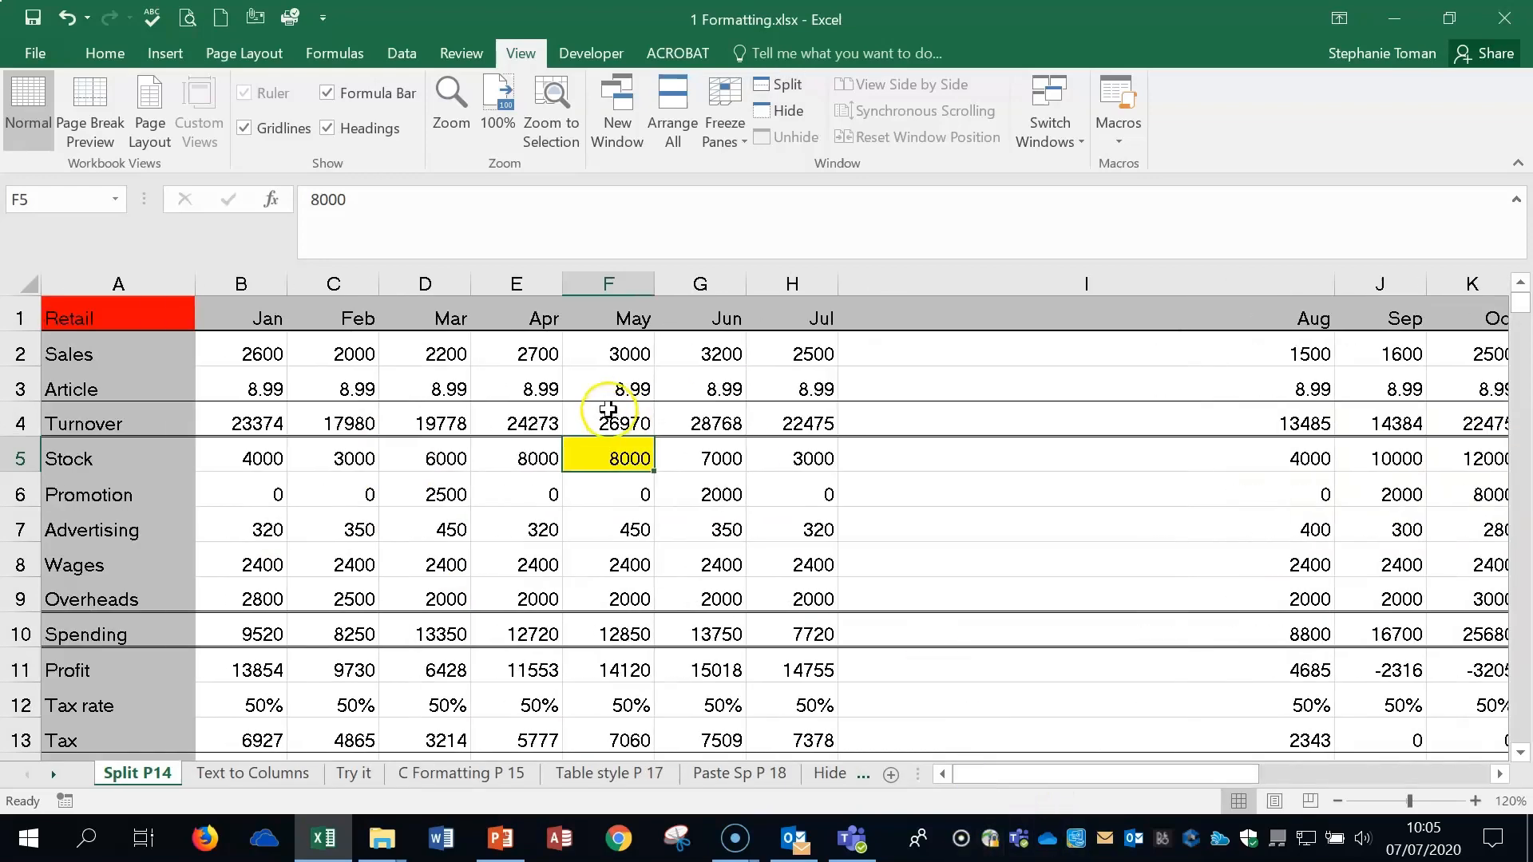
# Freeze the panes at cell A4 to lock rows 1 to 3 above the Turnover row
pyautogui.click(25, 421)
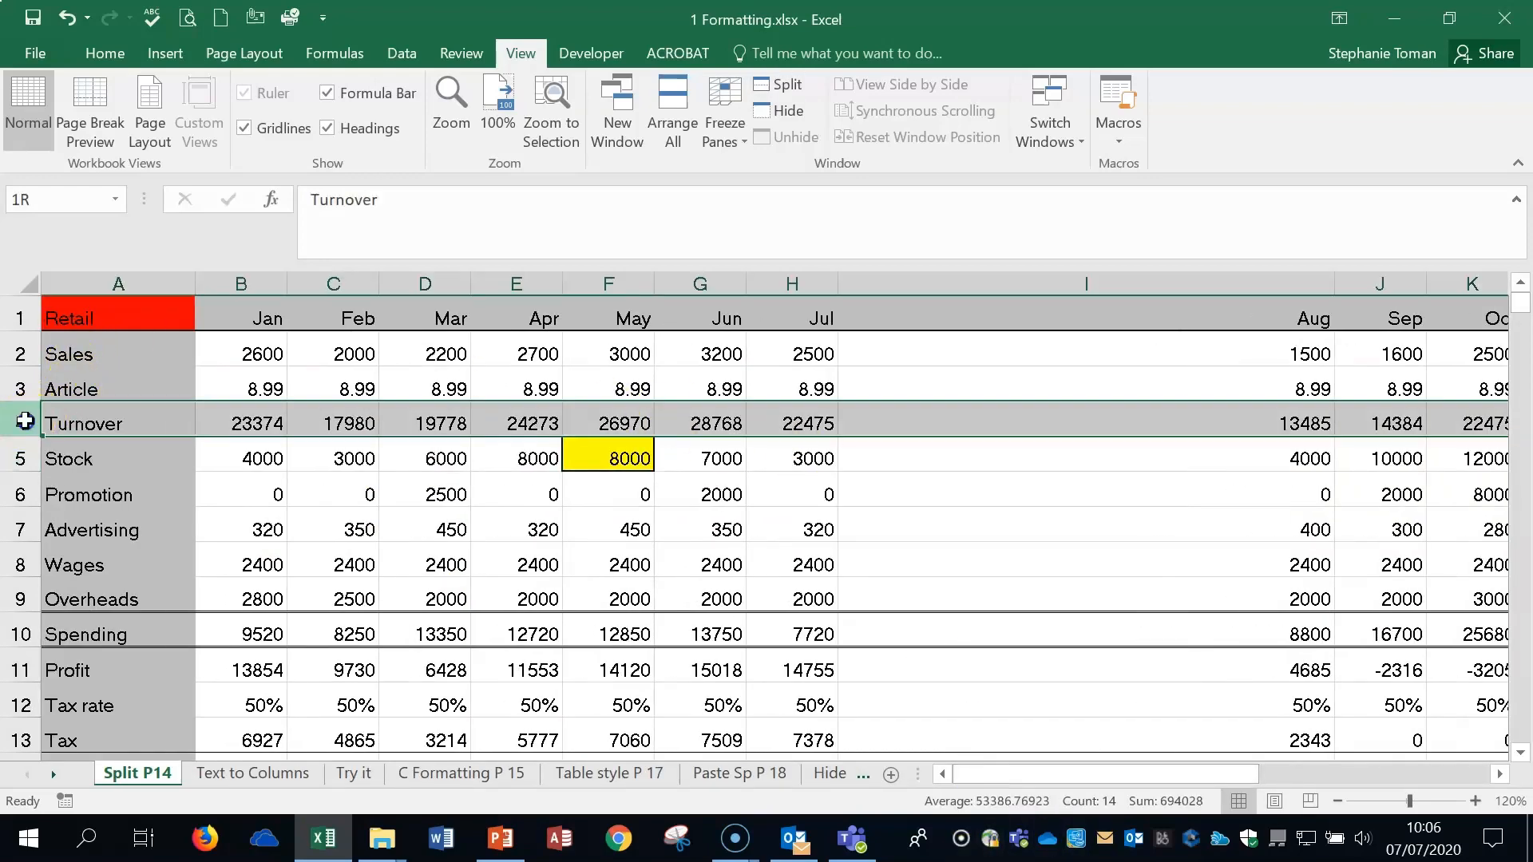
pyautogui.click(20, 319)
pyautogui.click(24, 421)
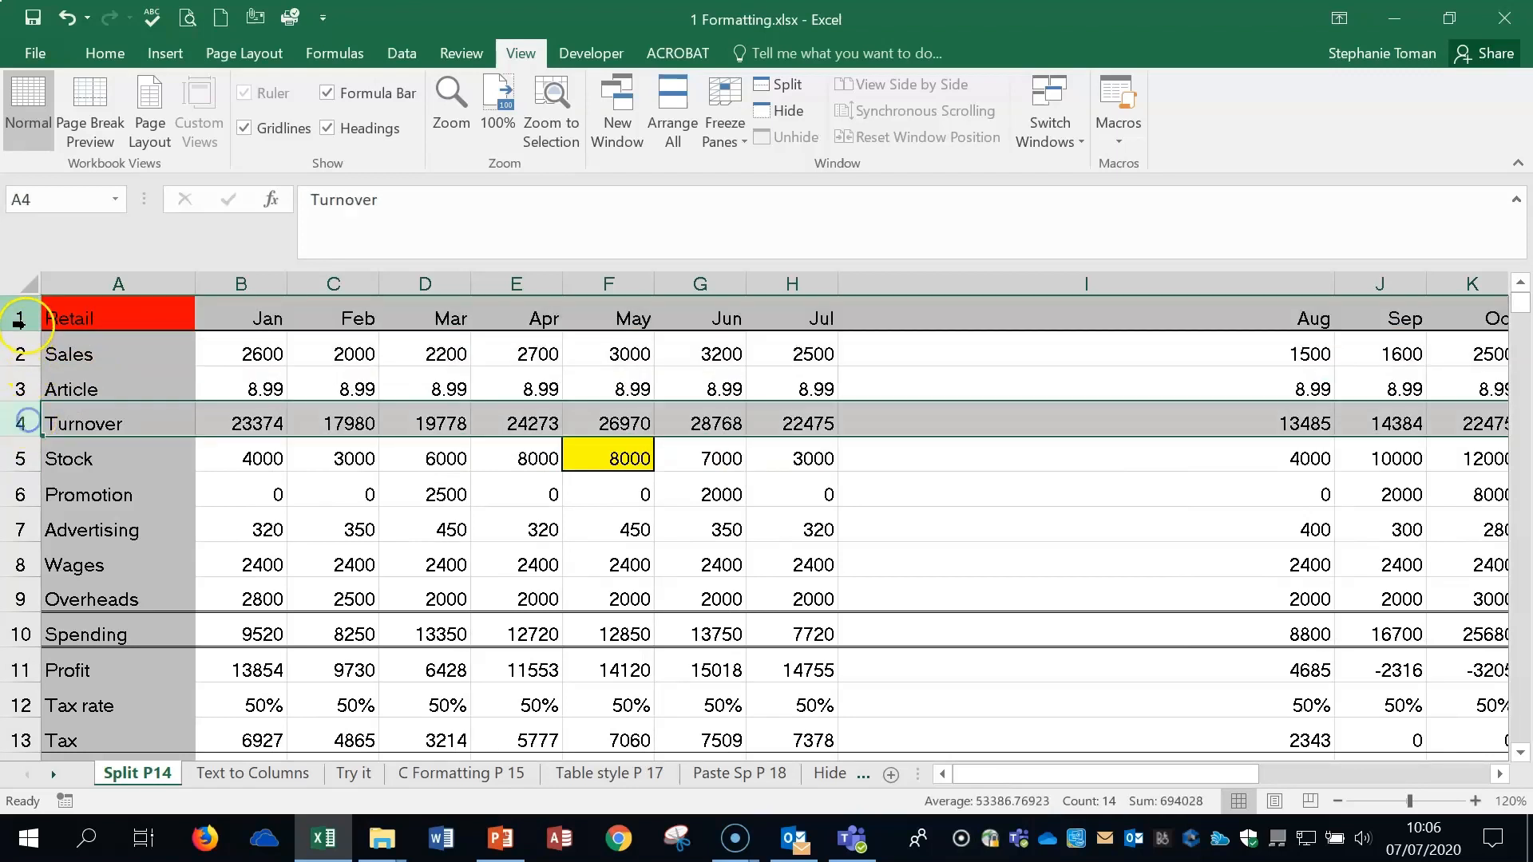
pyautogui.click(20, 322)
pyautogui.click(24, 422)
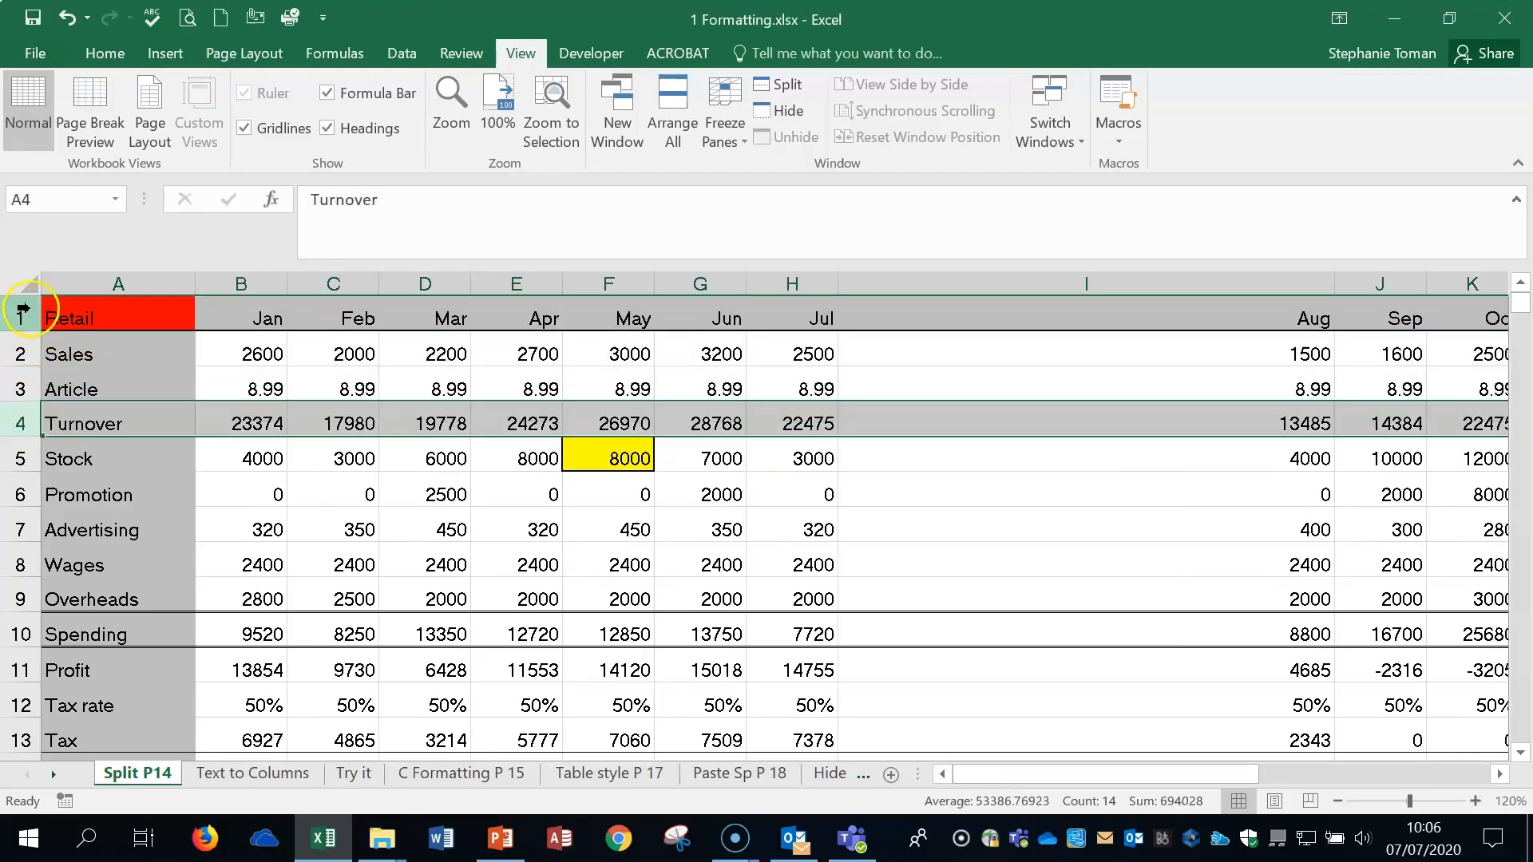
pyautogui.click(19, 423)
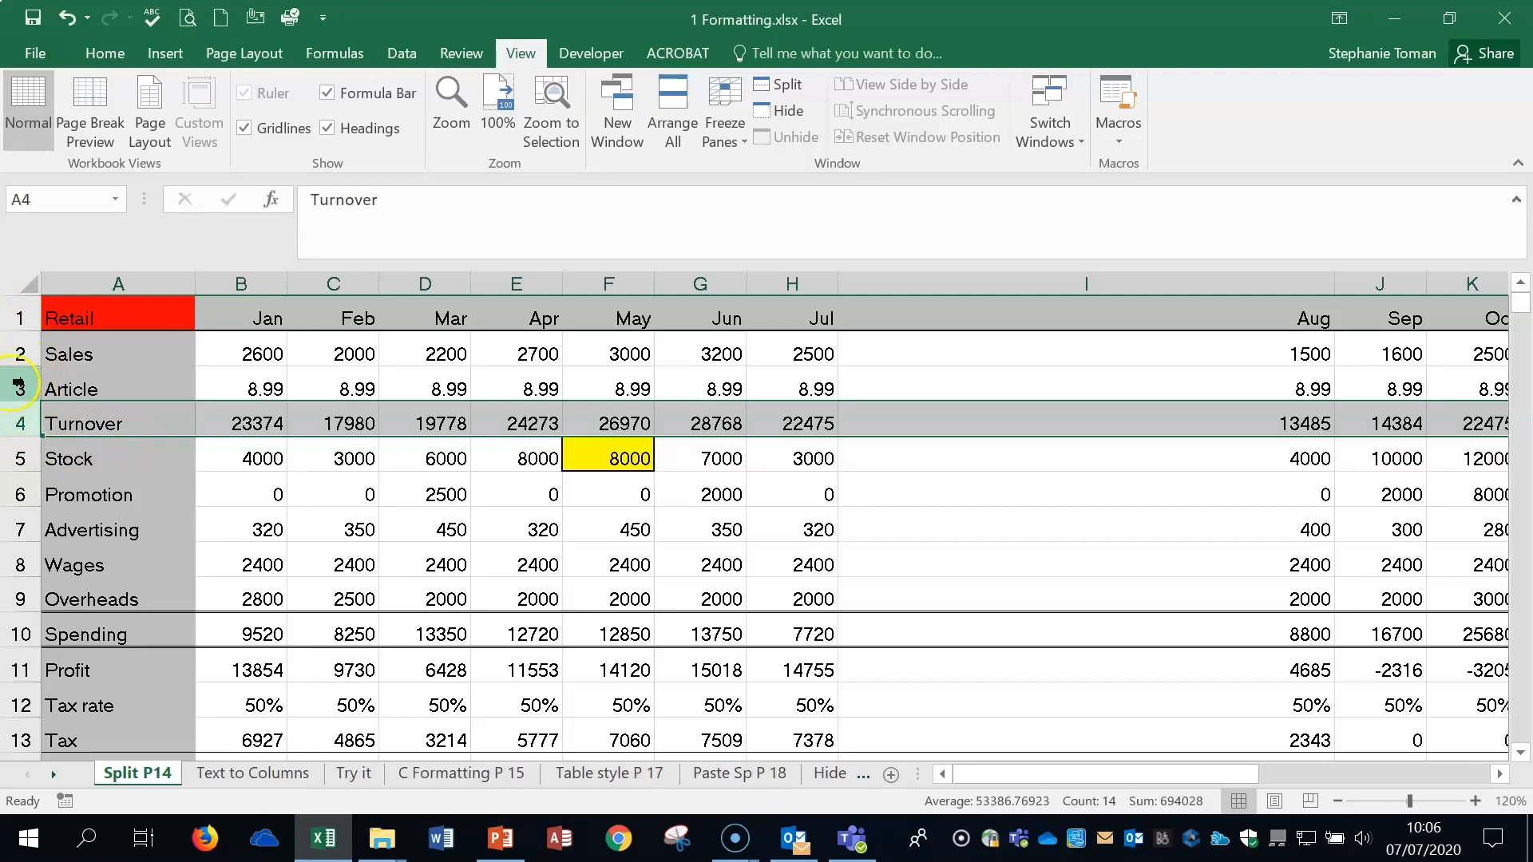
pyautogui.scroll(-3, 501, 504)
pyautogui.scroll(3, 501, 504)
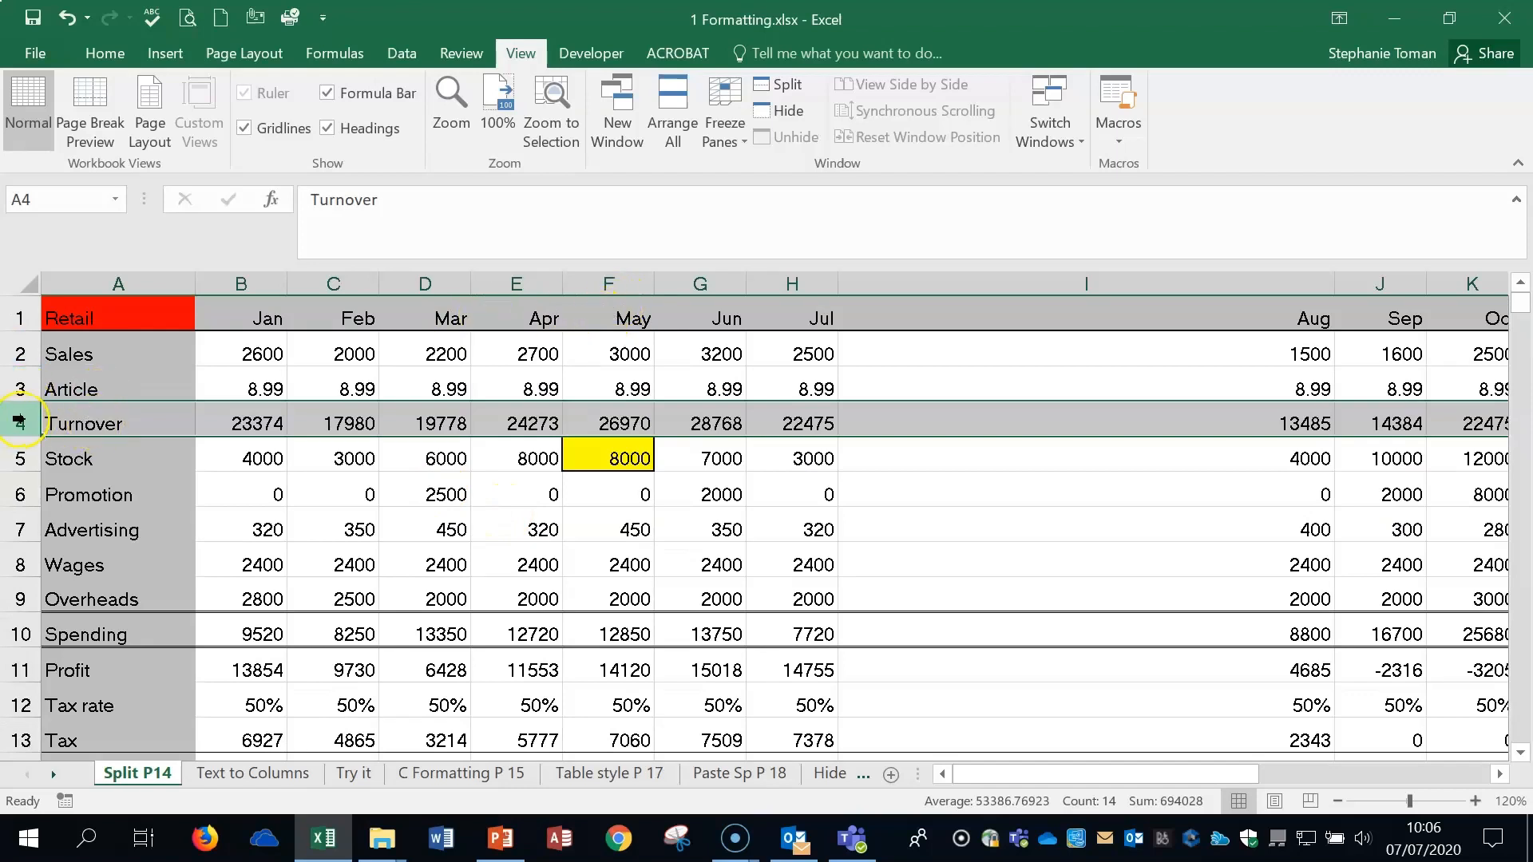
pyautogui.click(131, 419)
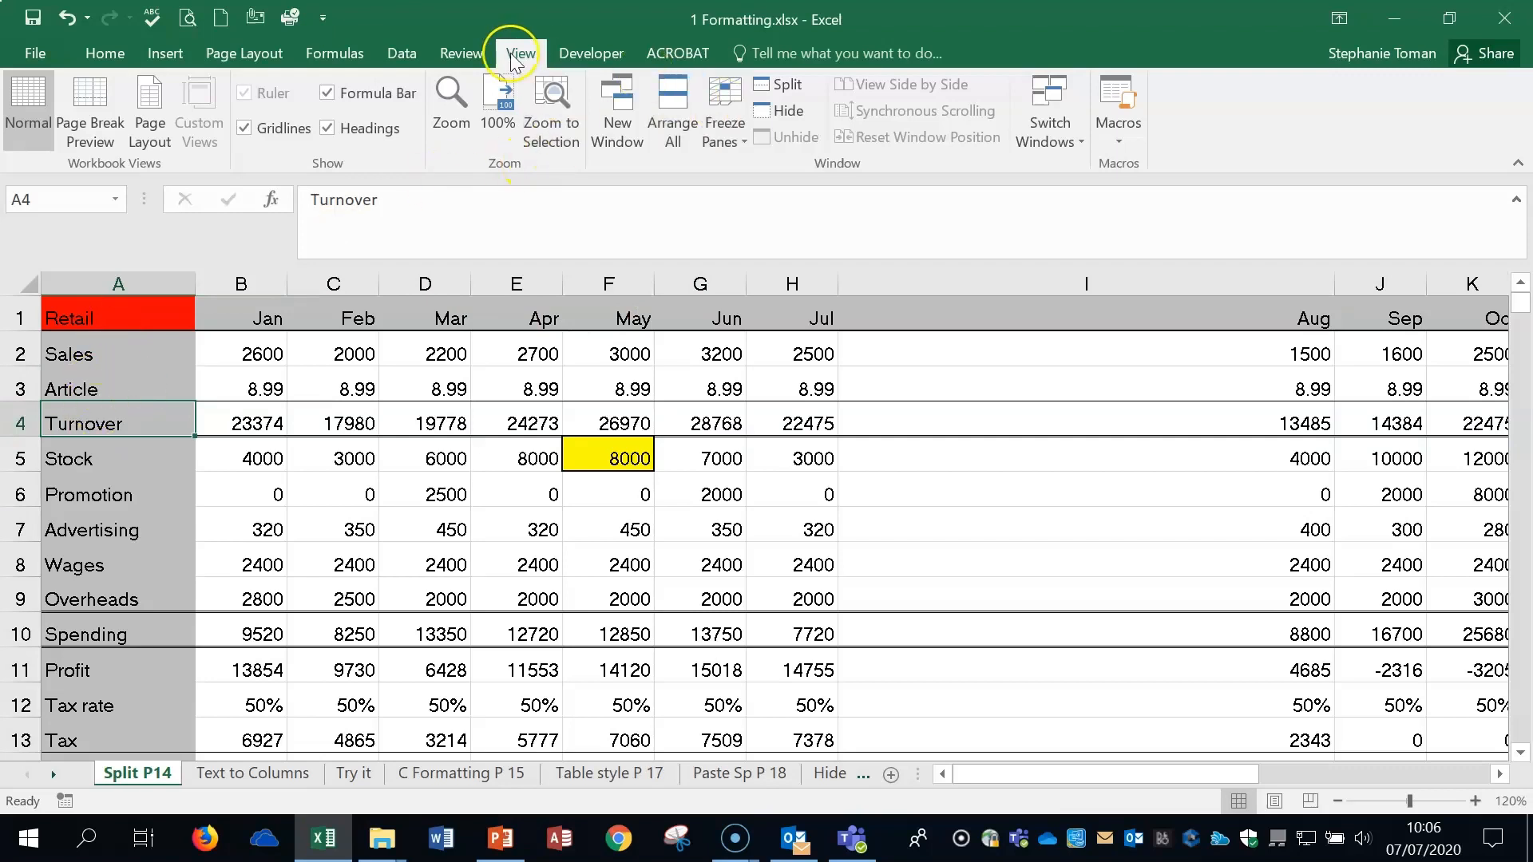
pyautogui.click(723, 128)
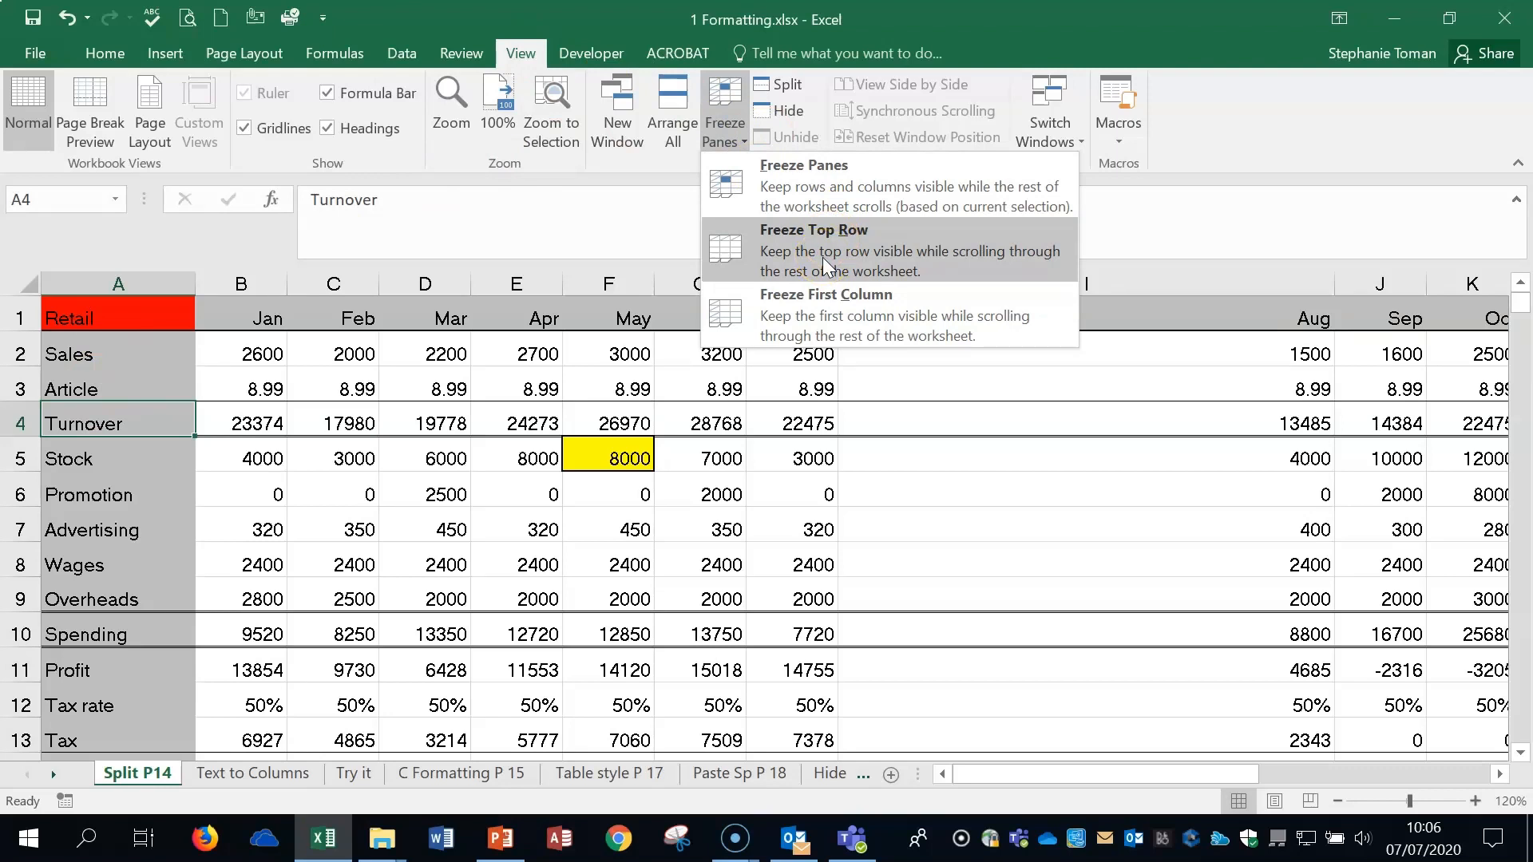
pyautogui.click(824, 182)
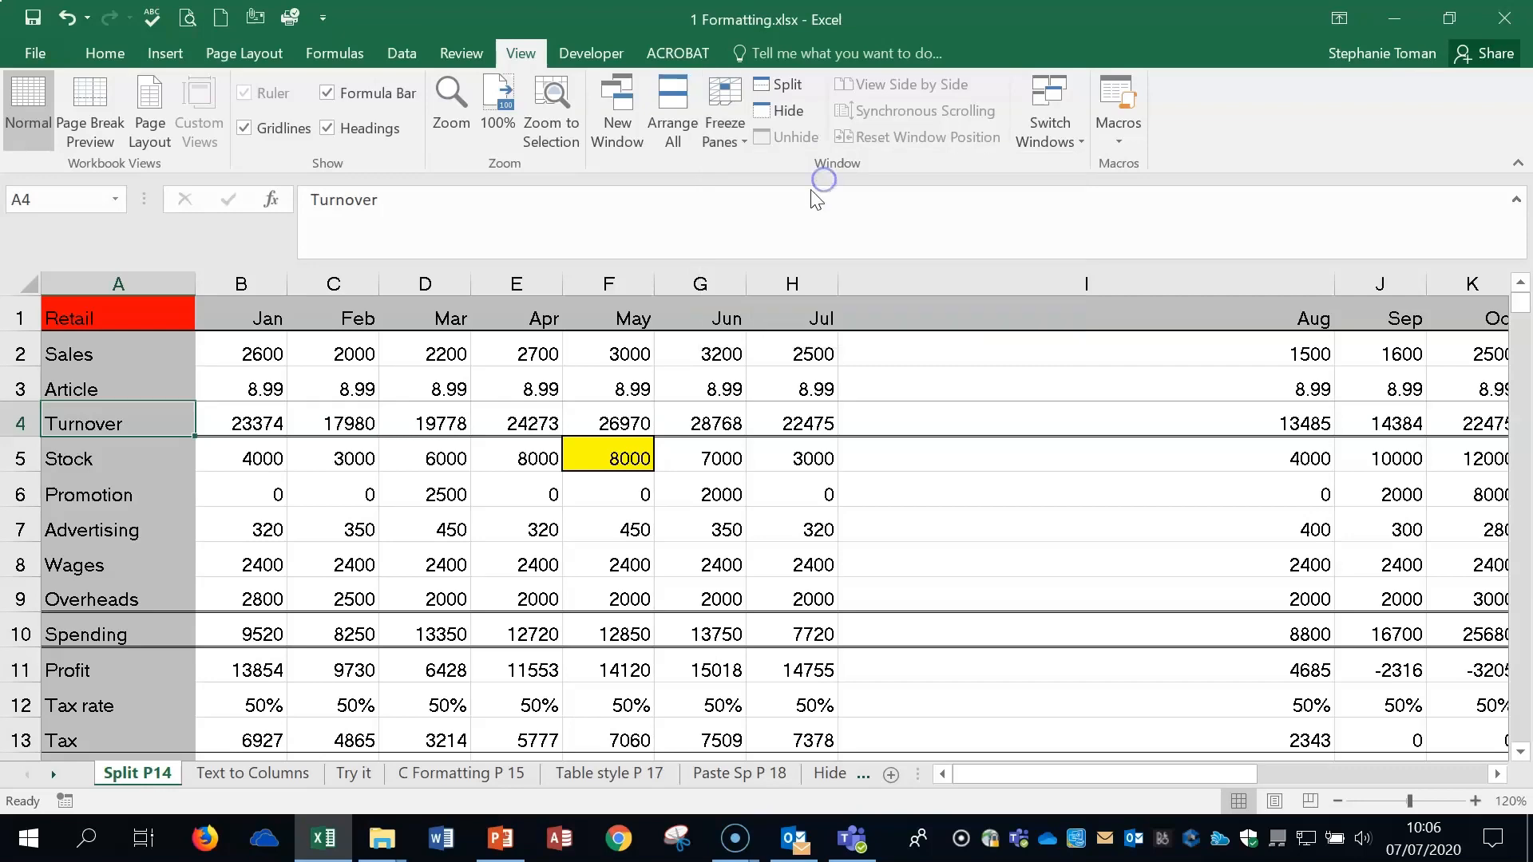
# Scroll the worksheet down and back up to check how the frozen header rows behave
pyautogui.scroll(-1, 543, 490)
pyautogui.scroll(1, 543, 490)
pyautogui.scroll(-1, 543, 490)
pyautogui.scroll(1, 543, 490)
pyautogui.scroll(1, 542, 490)
# Select row 4 and unfreeze the panes
pyautogui.click(24, 420)
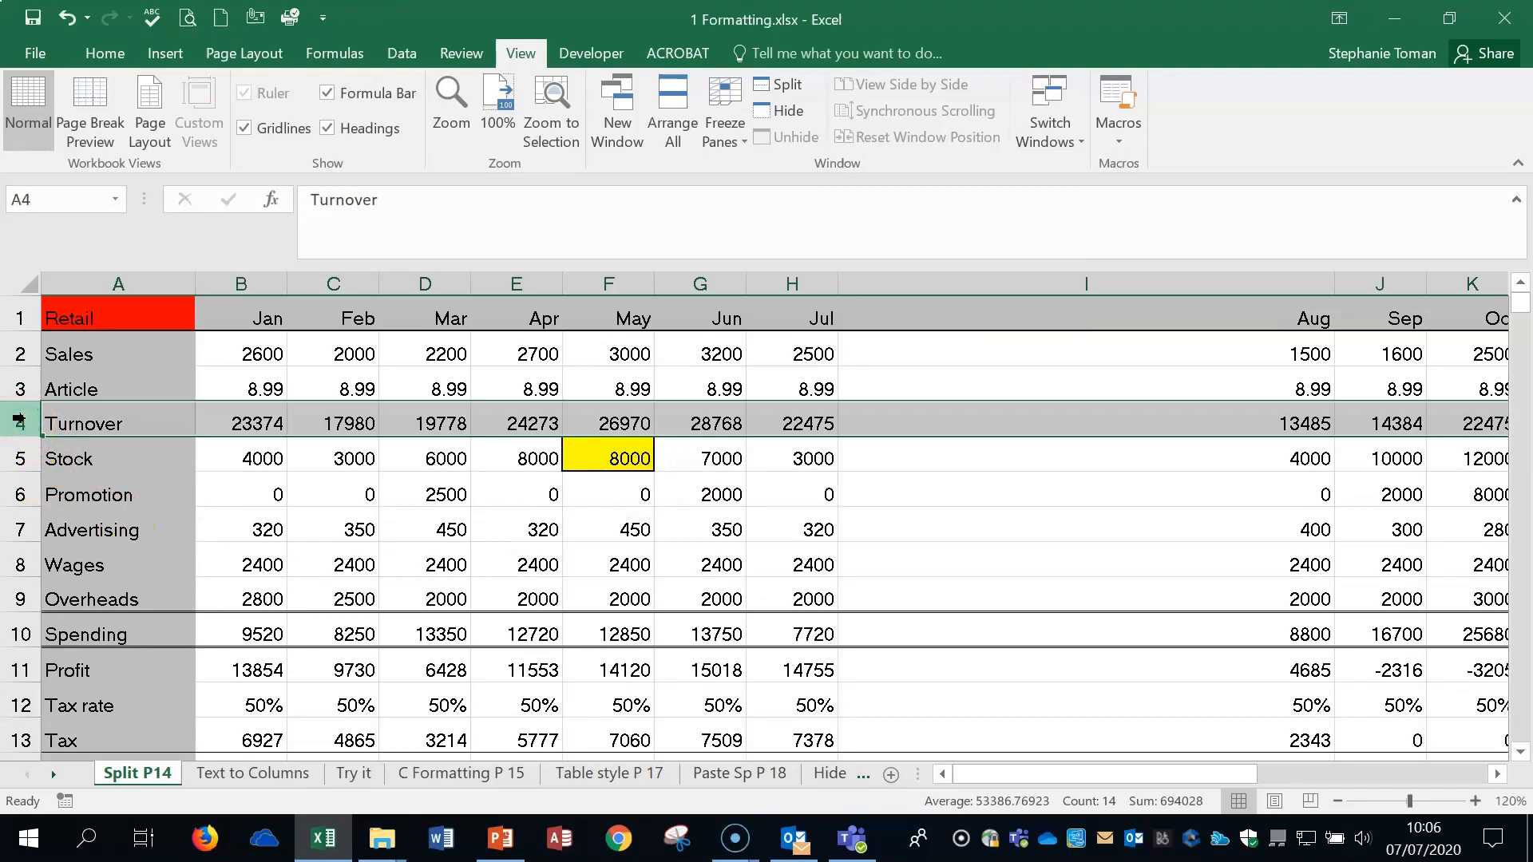
pyautogui.click(723, 128)
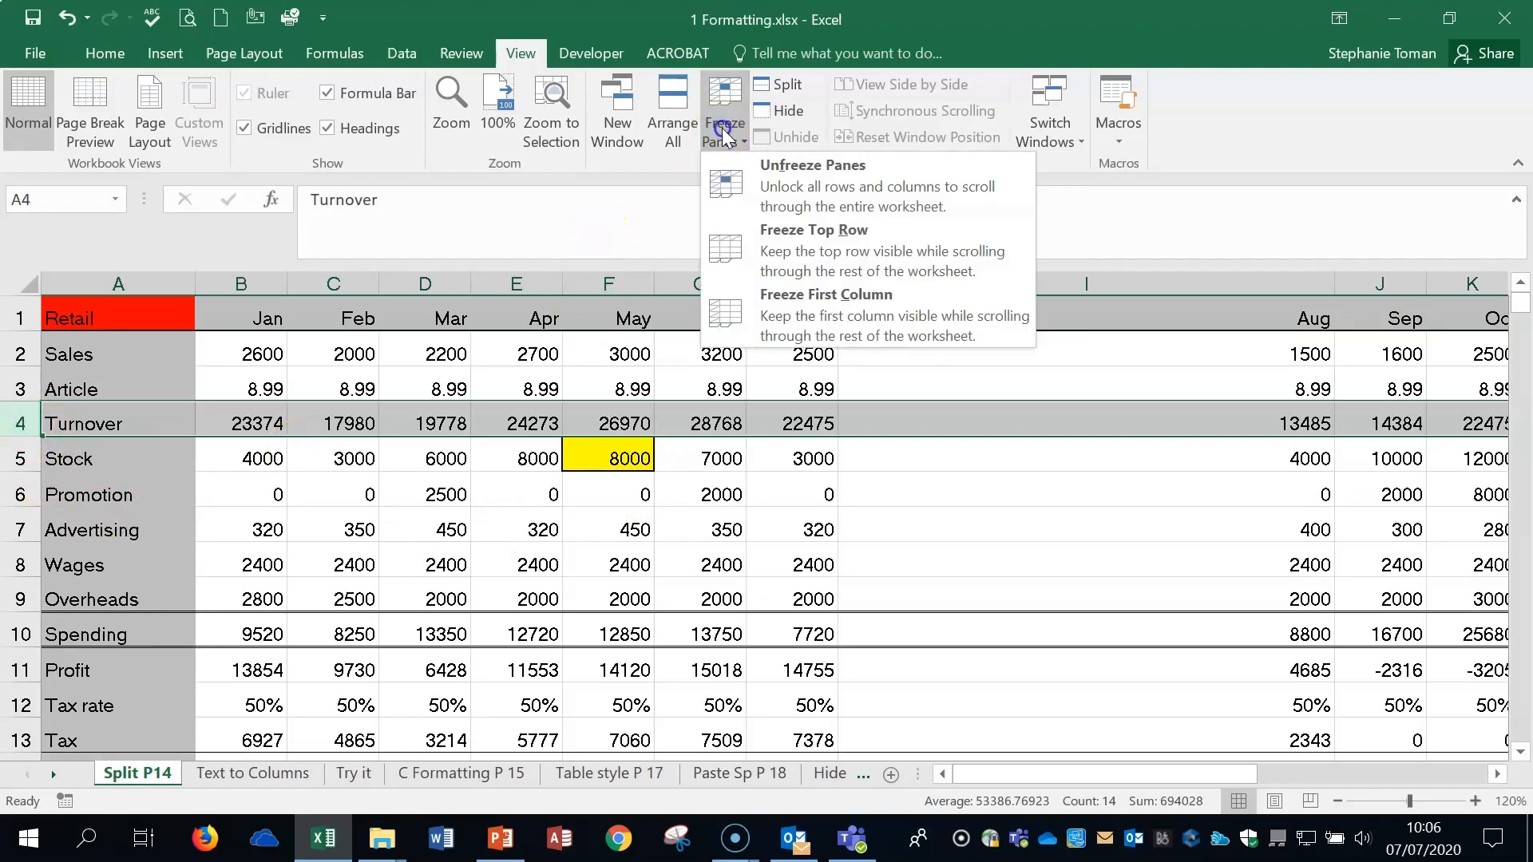
pyautogui.click(813, 169)
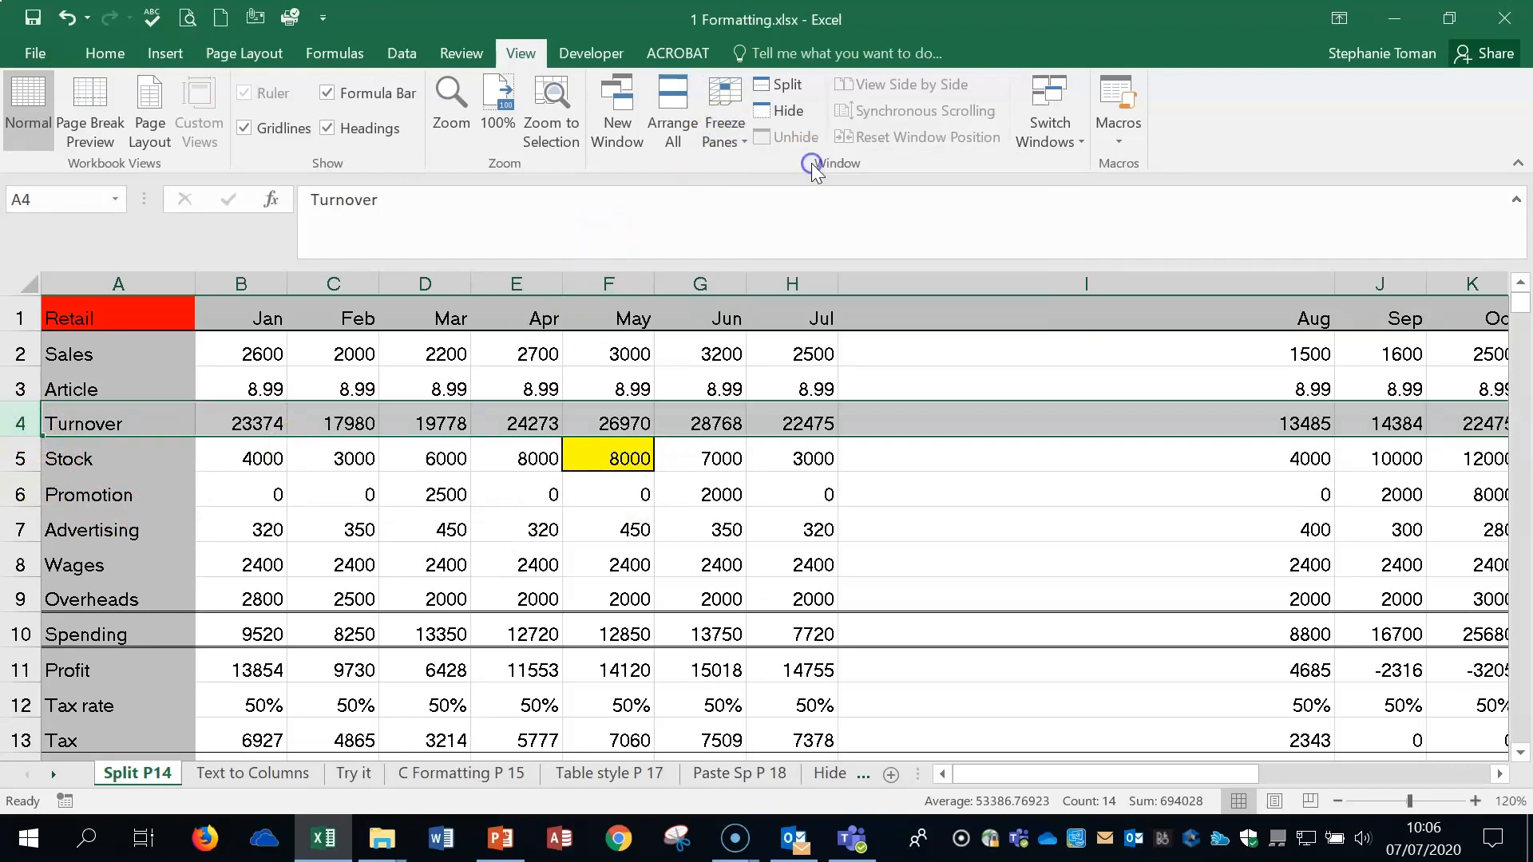
# Freeze the panes at column C to lock columns A and B, and test it by scrolling sideways
pyautogui.click(335, 285)
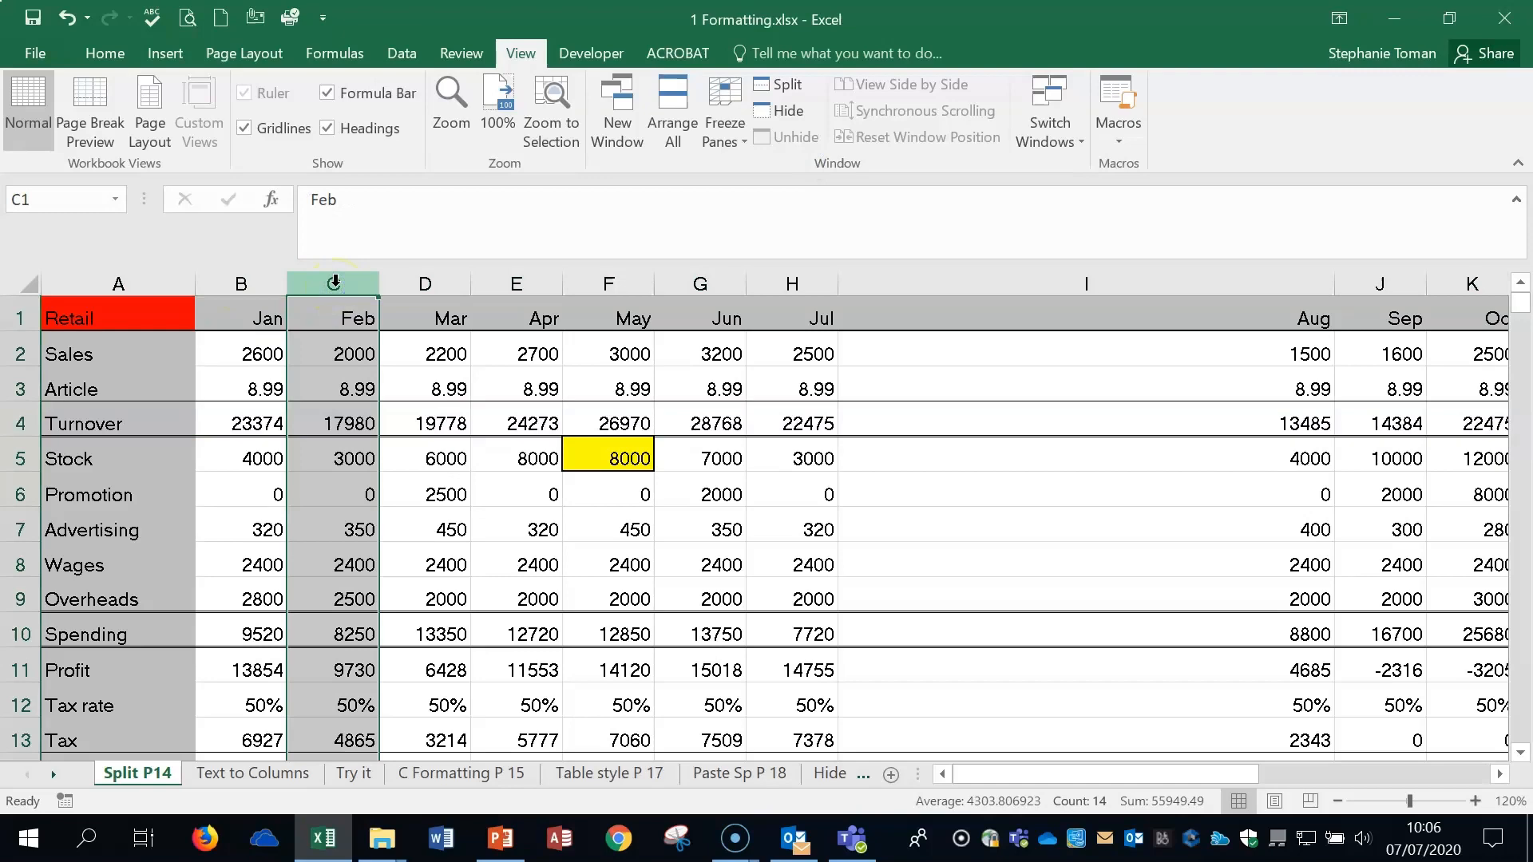
pyautogui.click(743, 134)
pyautogui.click(1071, 202)
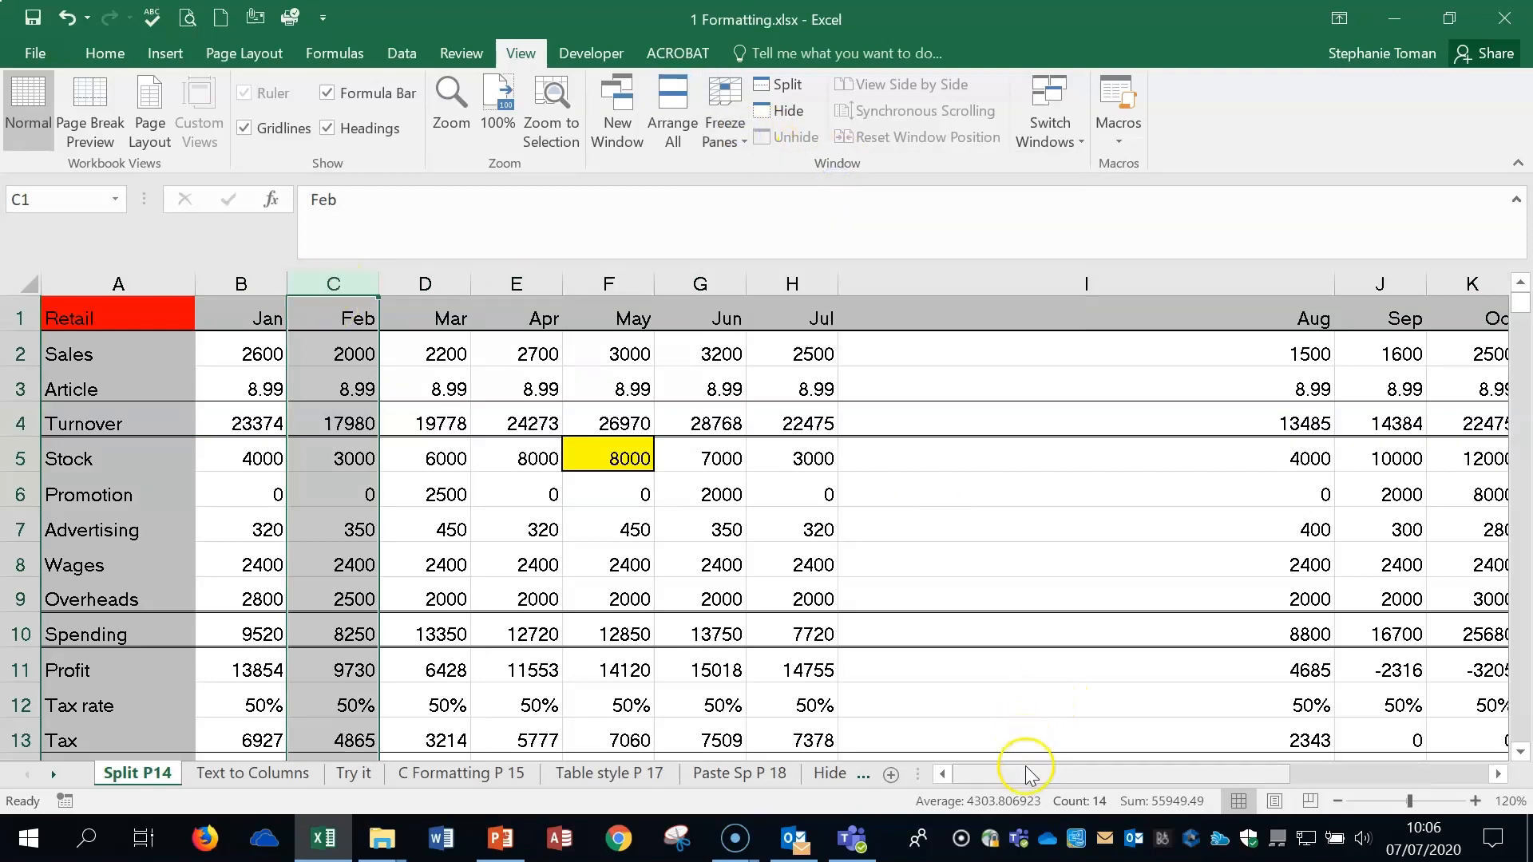
pyautogui.moveTo(1027, 774); pyautogui.dragTo(1012, 830)
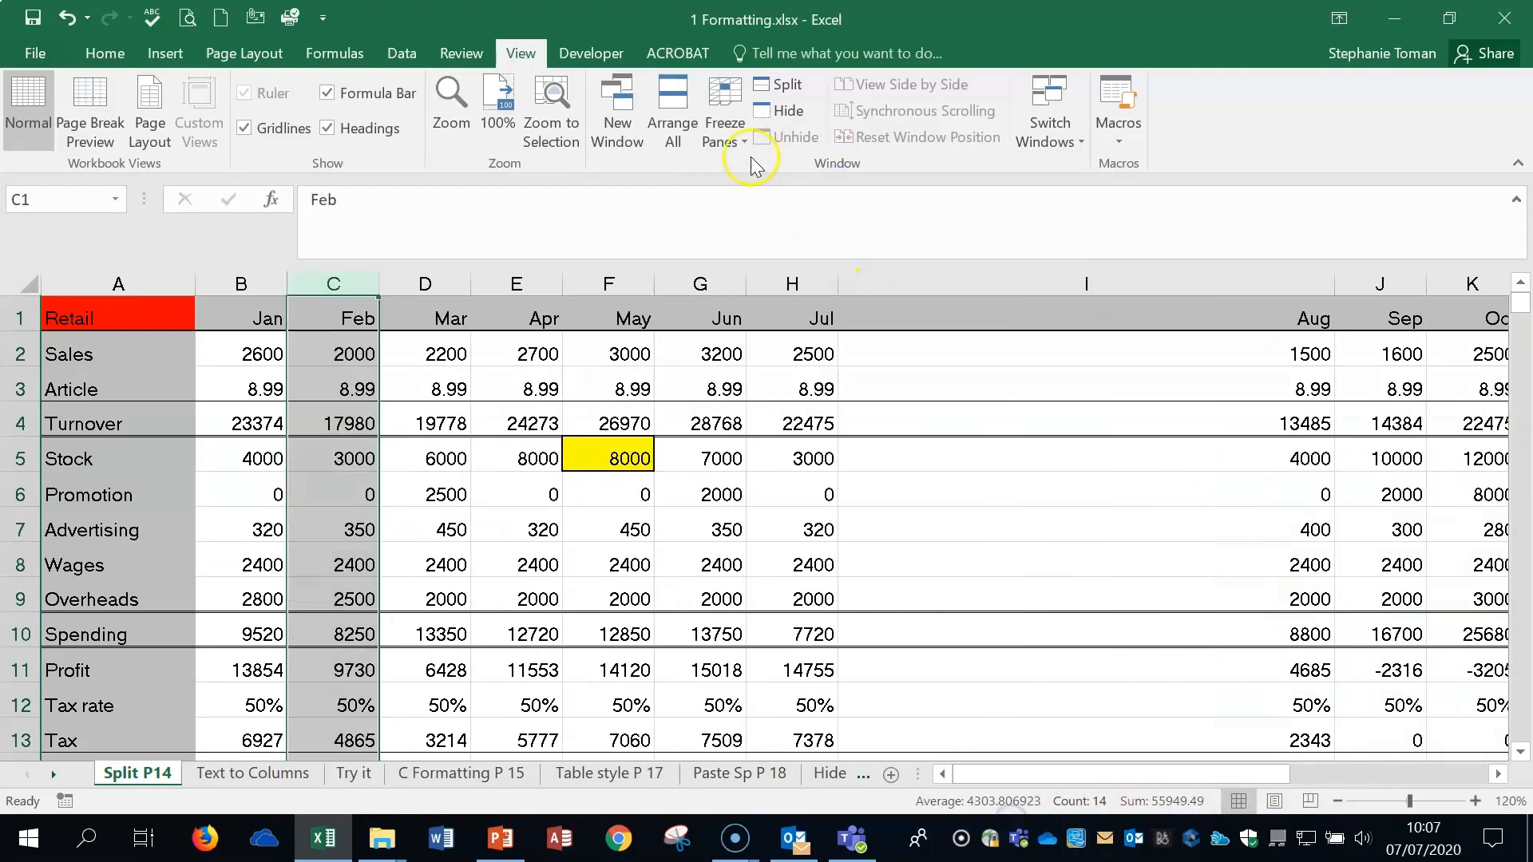
# Unfreeze the locked columns and select cell B4 in the Turnover row
pyautogui.click(724, 127)
pyautogui.click(781, 178)
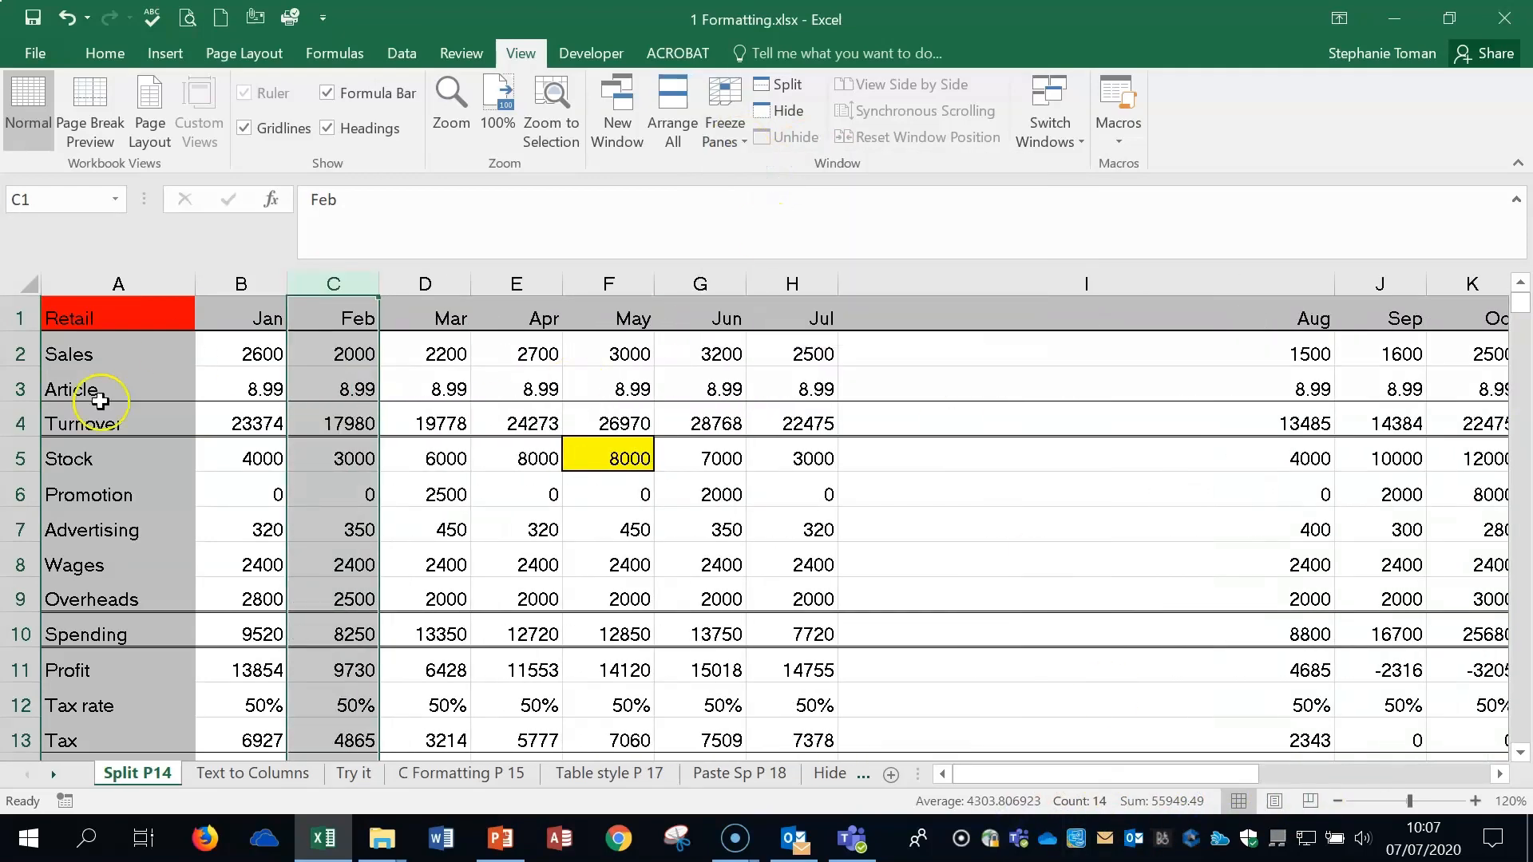
pyautogui.click(240, 419)
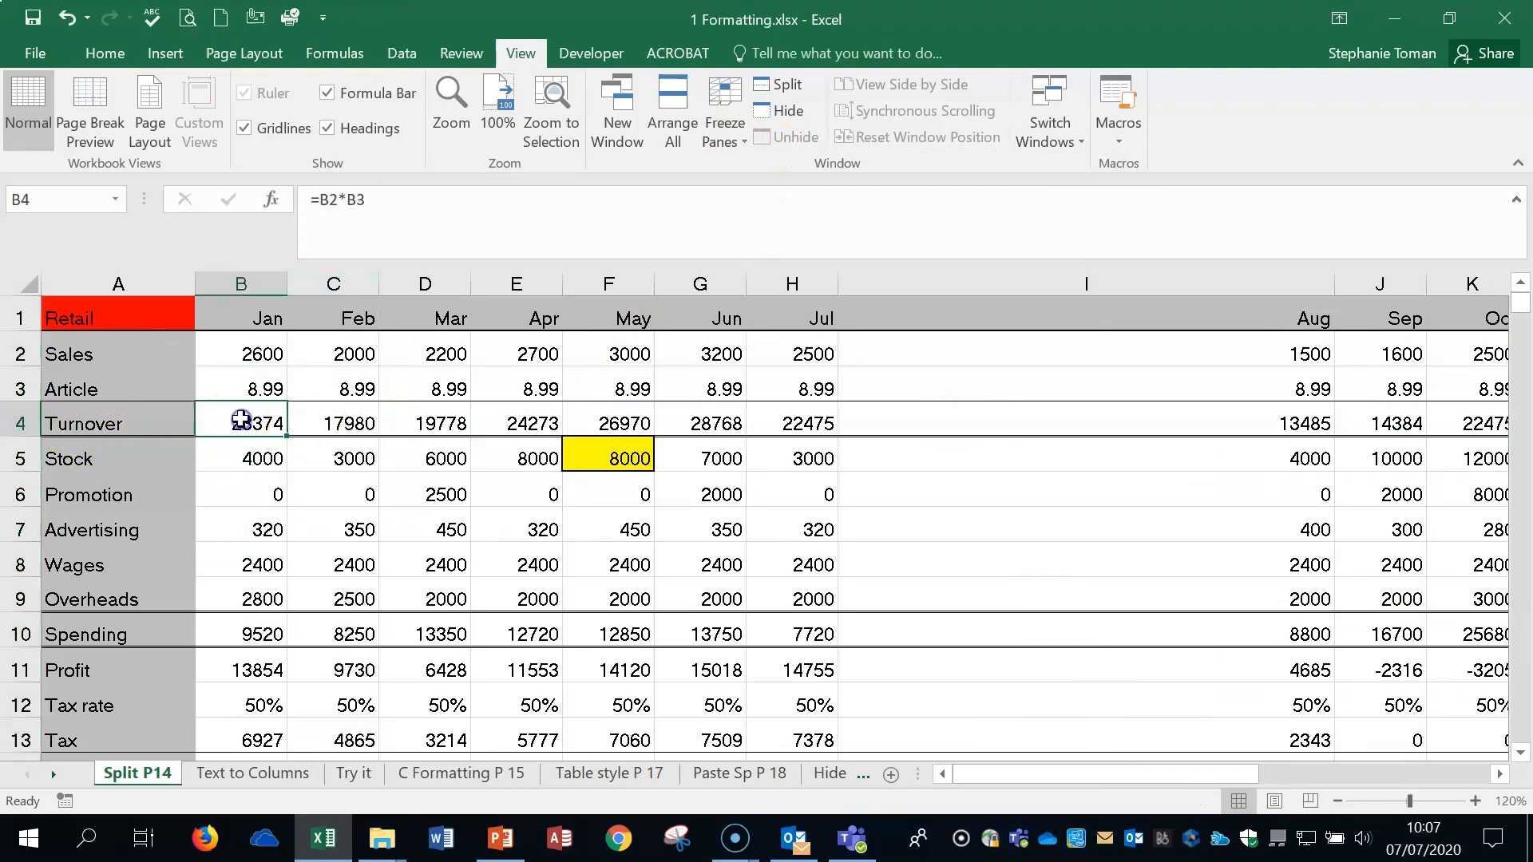
# Freeze the panes at cell C4 to lock rows 1 to 3 and columns A and B together
pyautogui.click(357, 421)
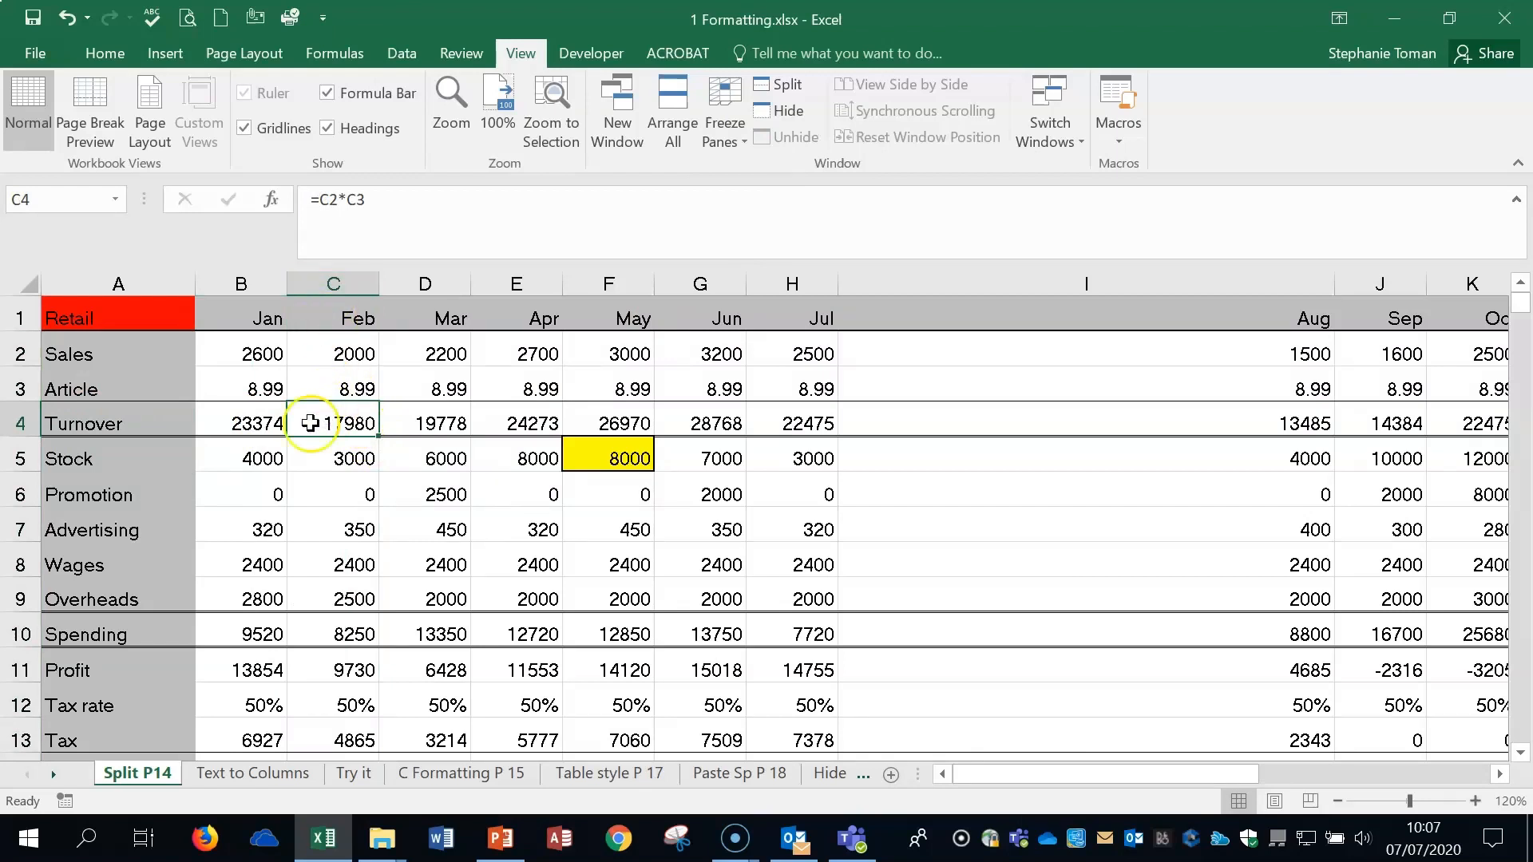
pyautogui.click(346, 416)
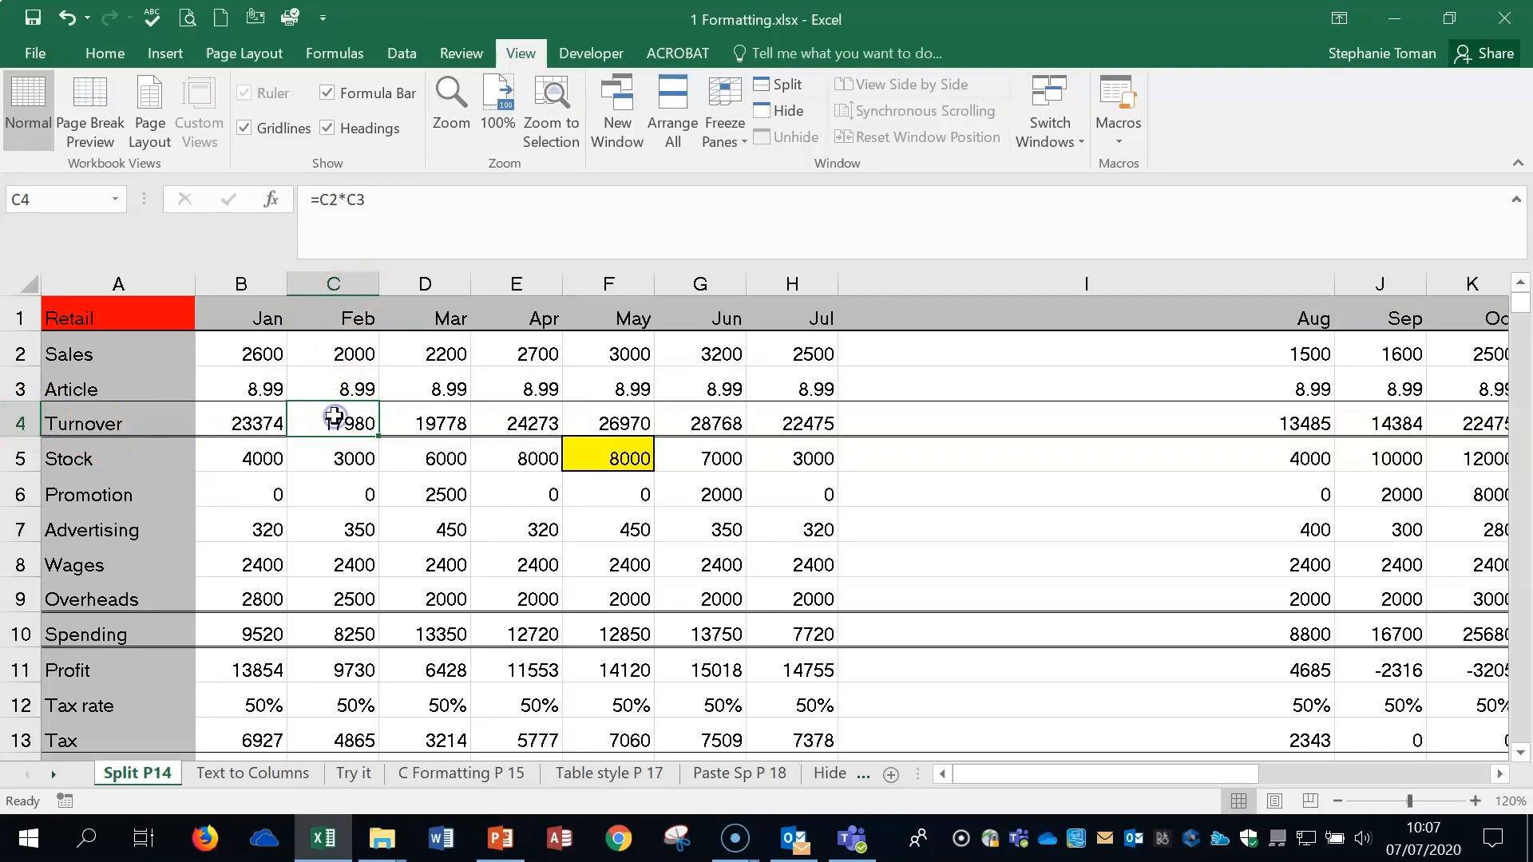
pyautogui.click(724, 124)
pyautogui.click(807, 166)
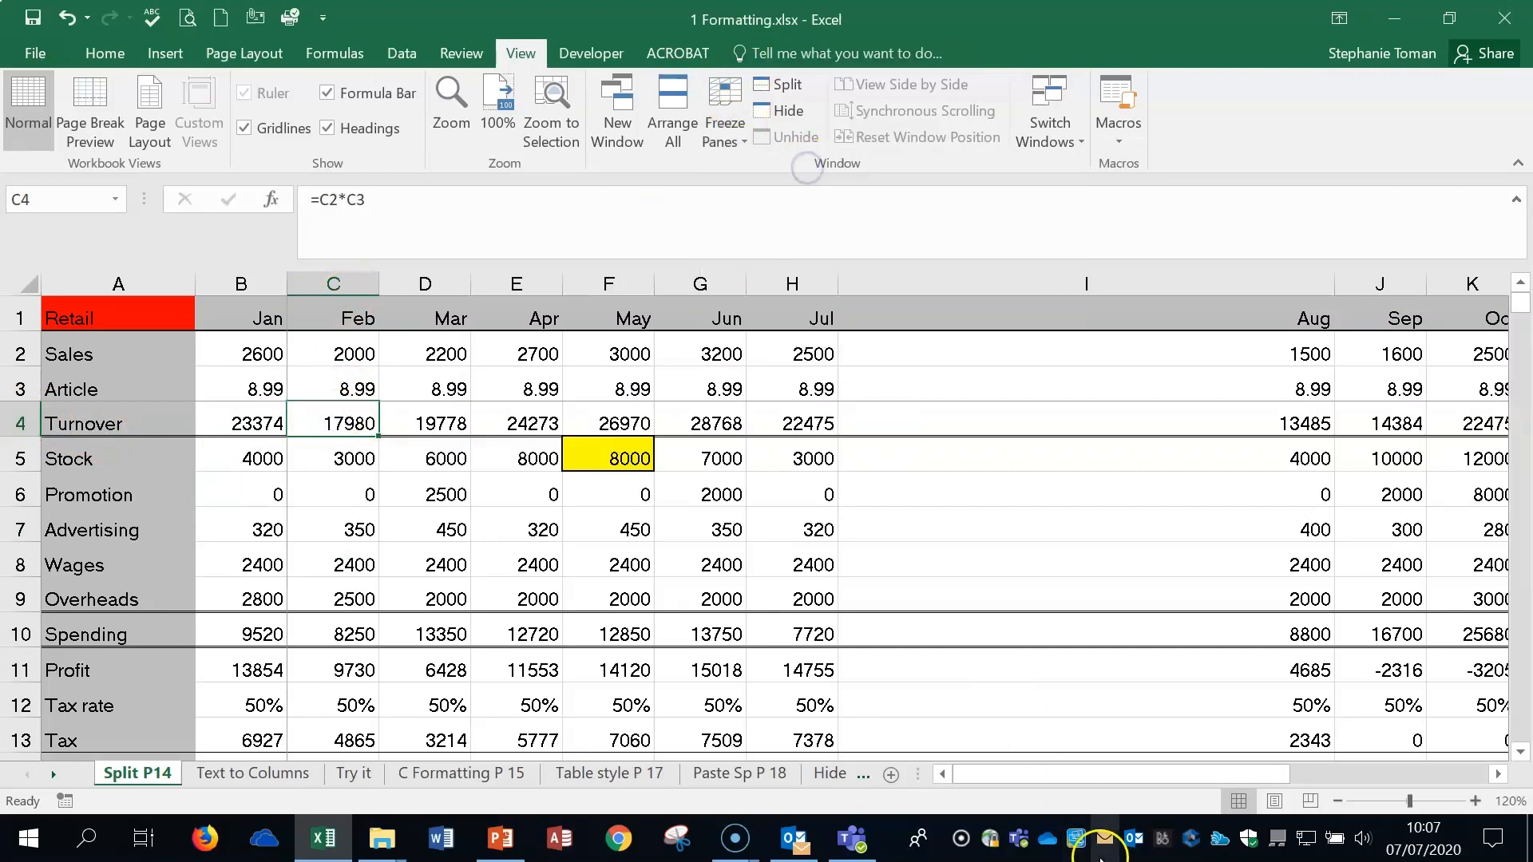
# Test the locked rows and columns by scrolling sideways and down, and unfreeze the panes
pyautogui.moveTo(1105, 776); pyautogui.dragTo(998, 650)
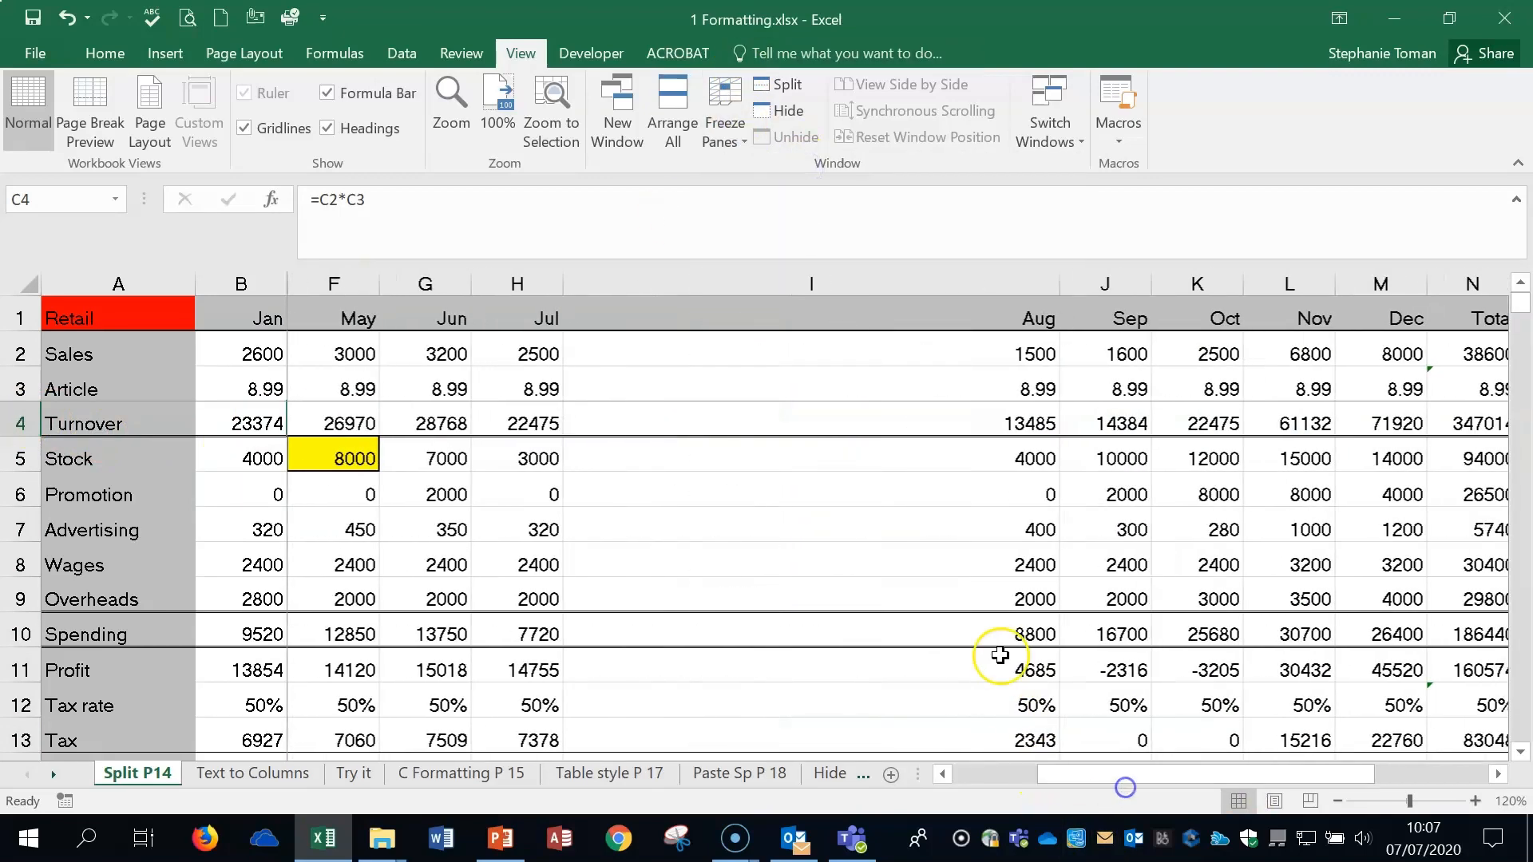
pyautogui.scroll(-4, 987, 626)
pyautogui.scroll(4, 987, 626)
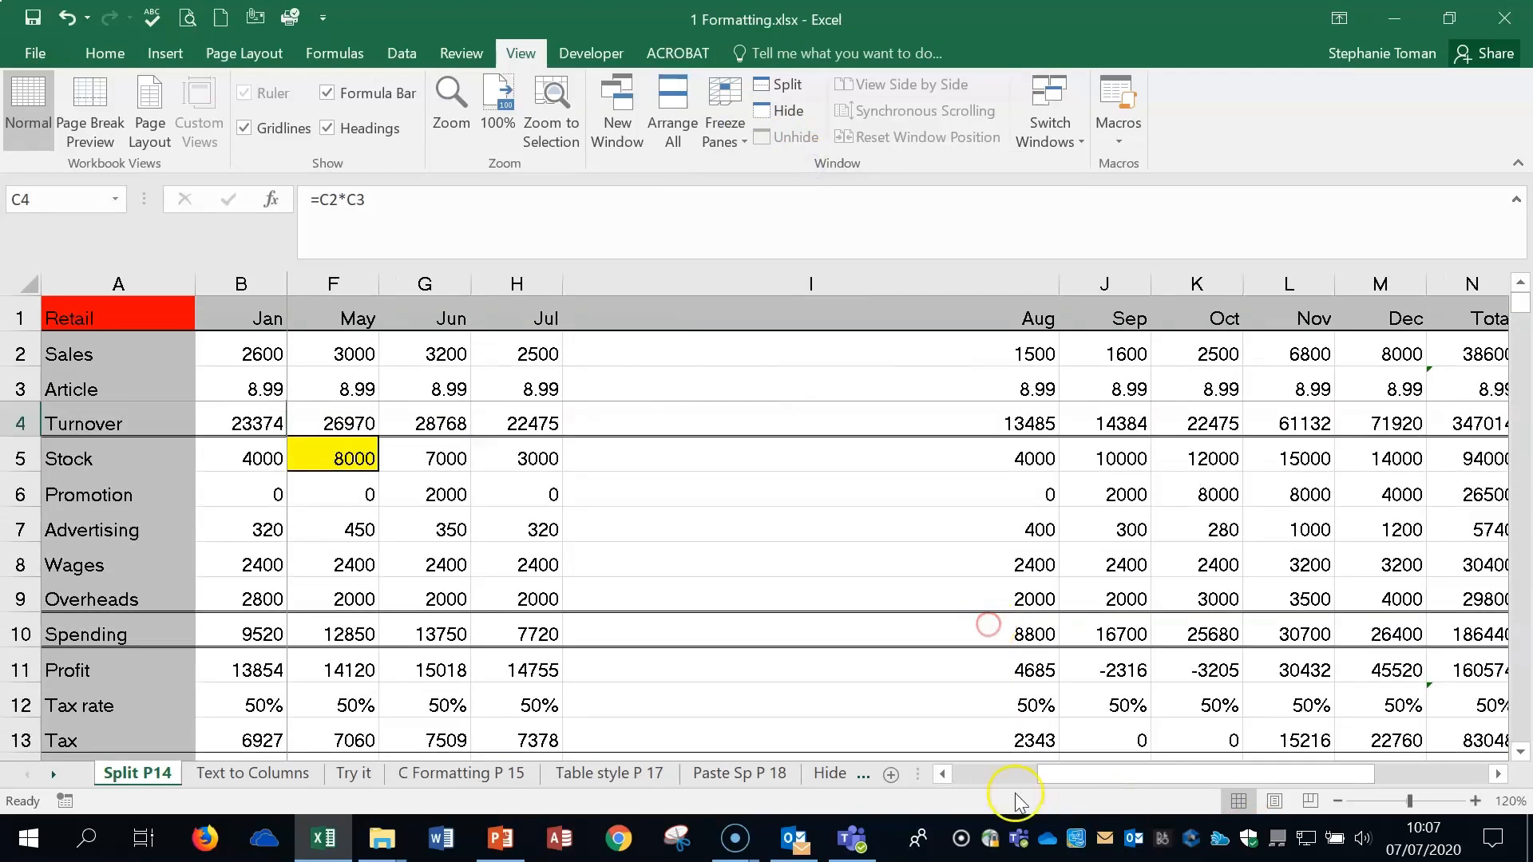
pyautogui.moveTo(1069, 775); pyautogui.dragTo(950, 770)
pyautogui.click(722, 131)
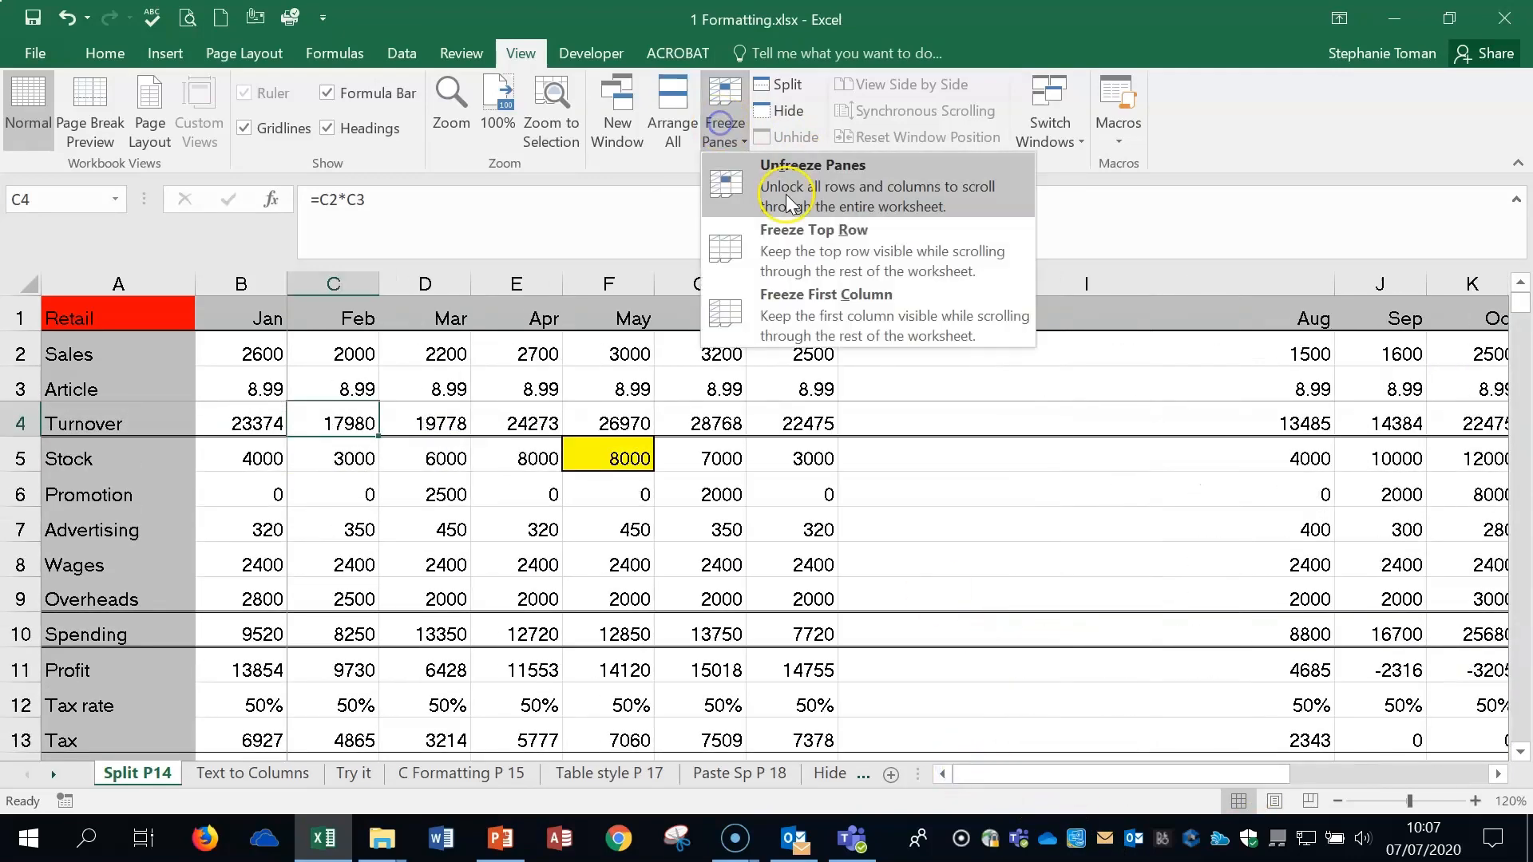
pyautogui.click(794, 162)
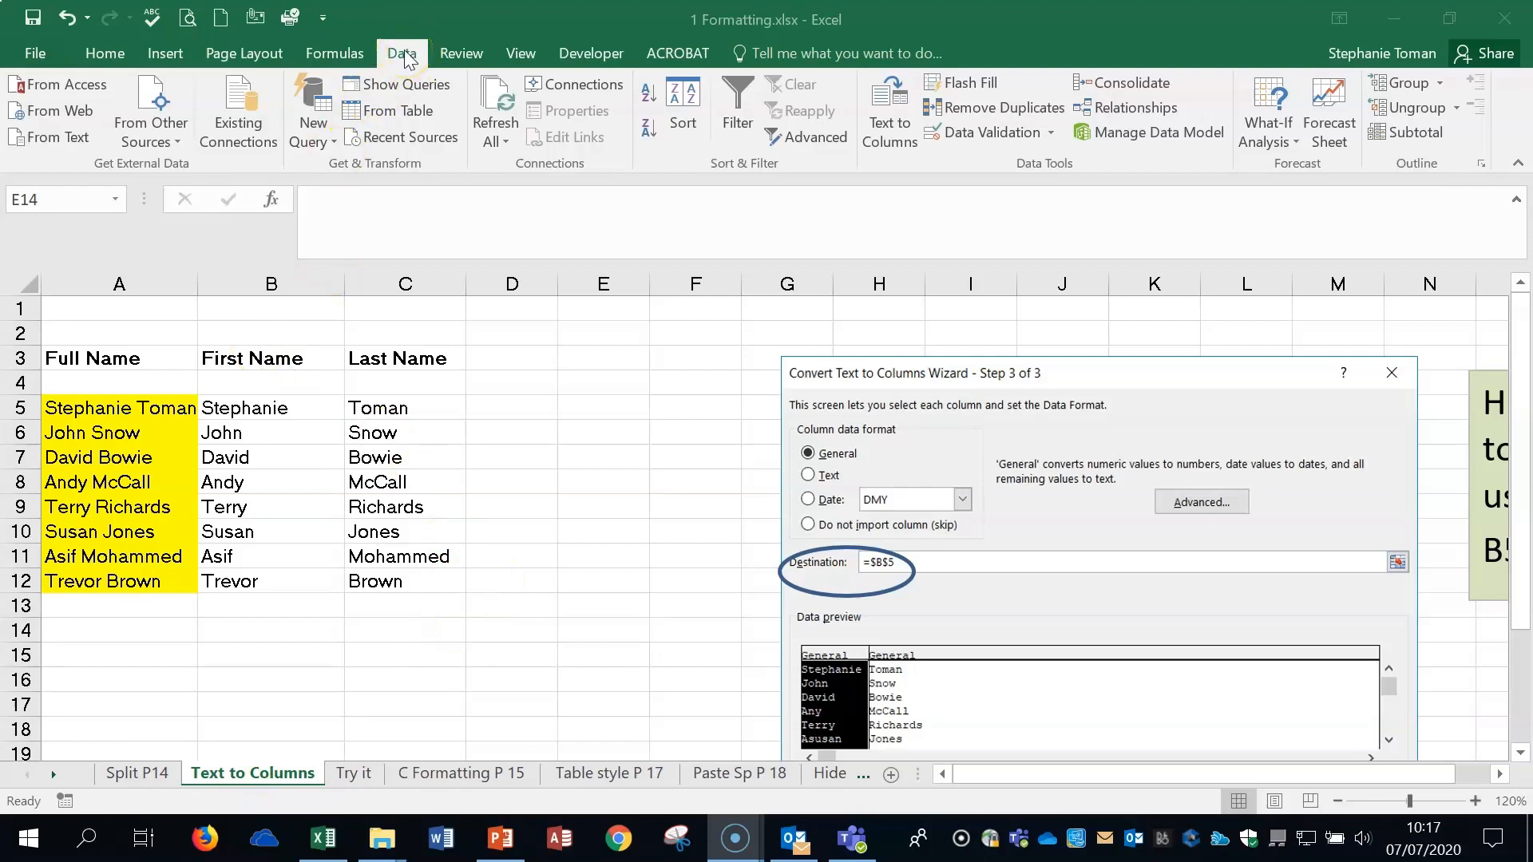
pyautogui.click(891, 135)
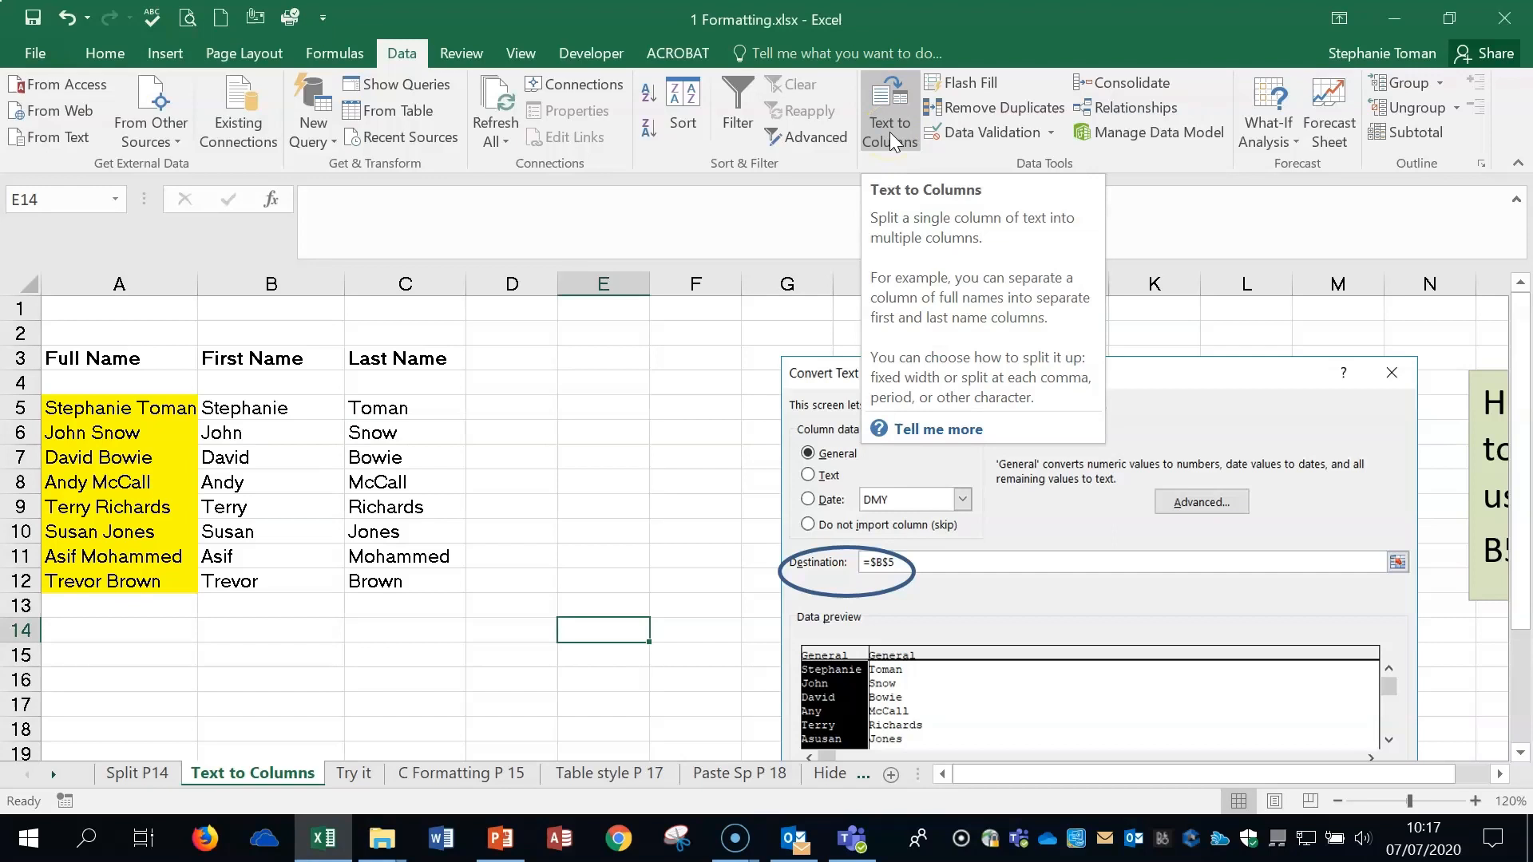
pyautogui.click(150, 411)
pyautogui.moveTo(150, 410); pyautogui.dragTo(136, 577)
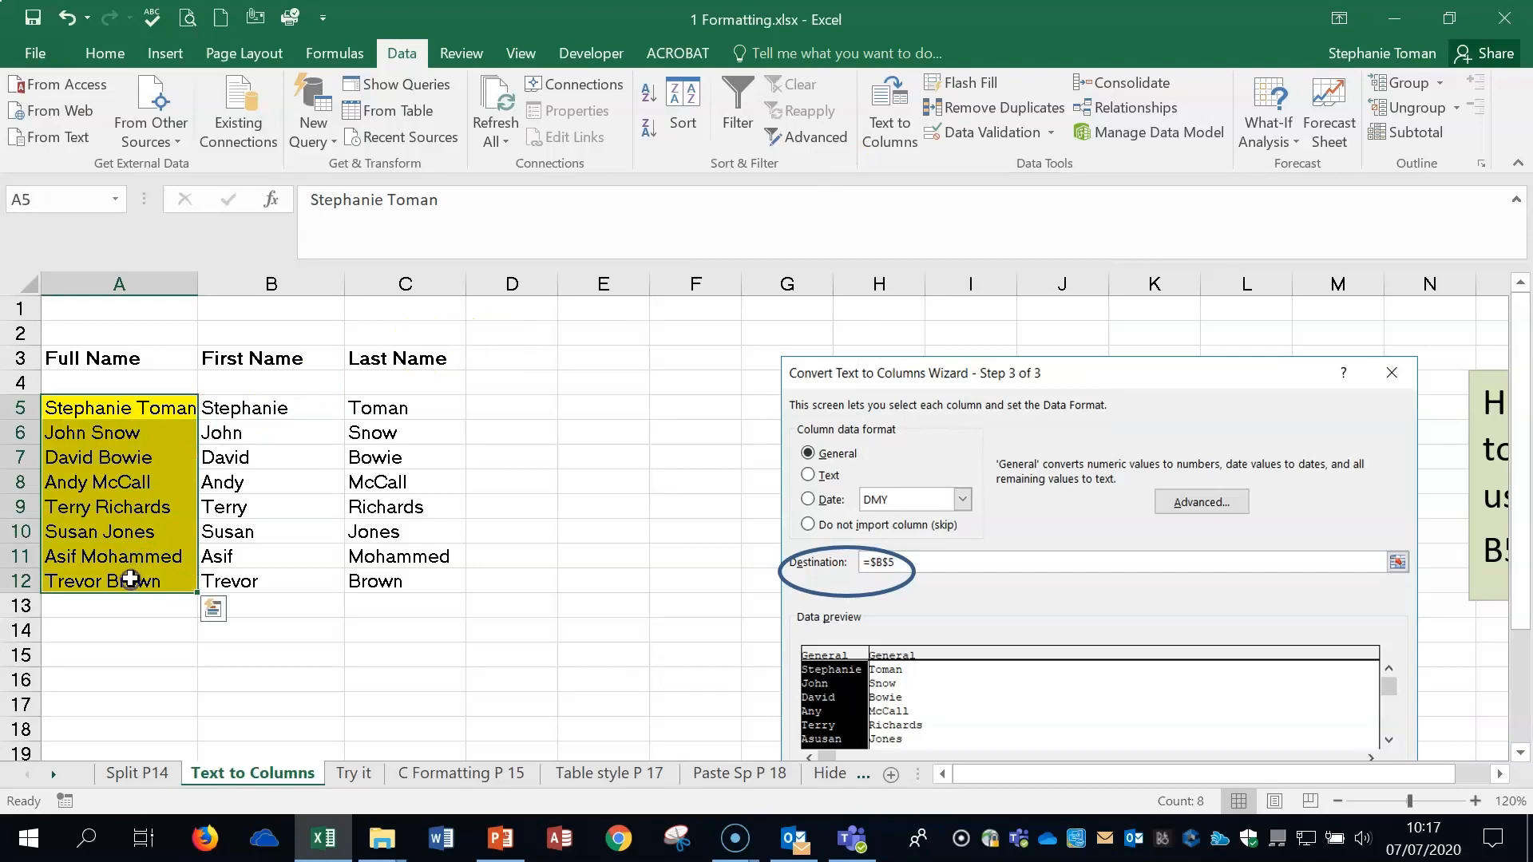
pyautogui.click(888, 119)
# Clear the existing first and last names from B5:C12 on the Text to Columns sheet
pyautogui.moveTo(229, 407); pyautogui.dragTo(410, 579)
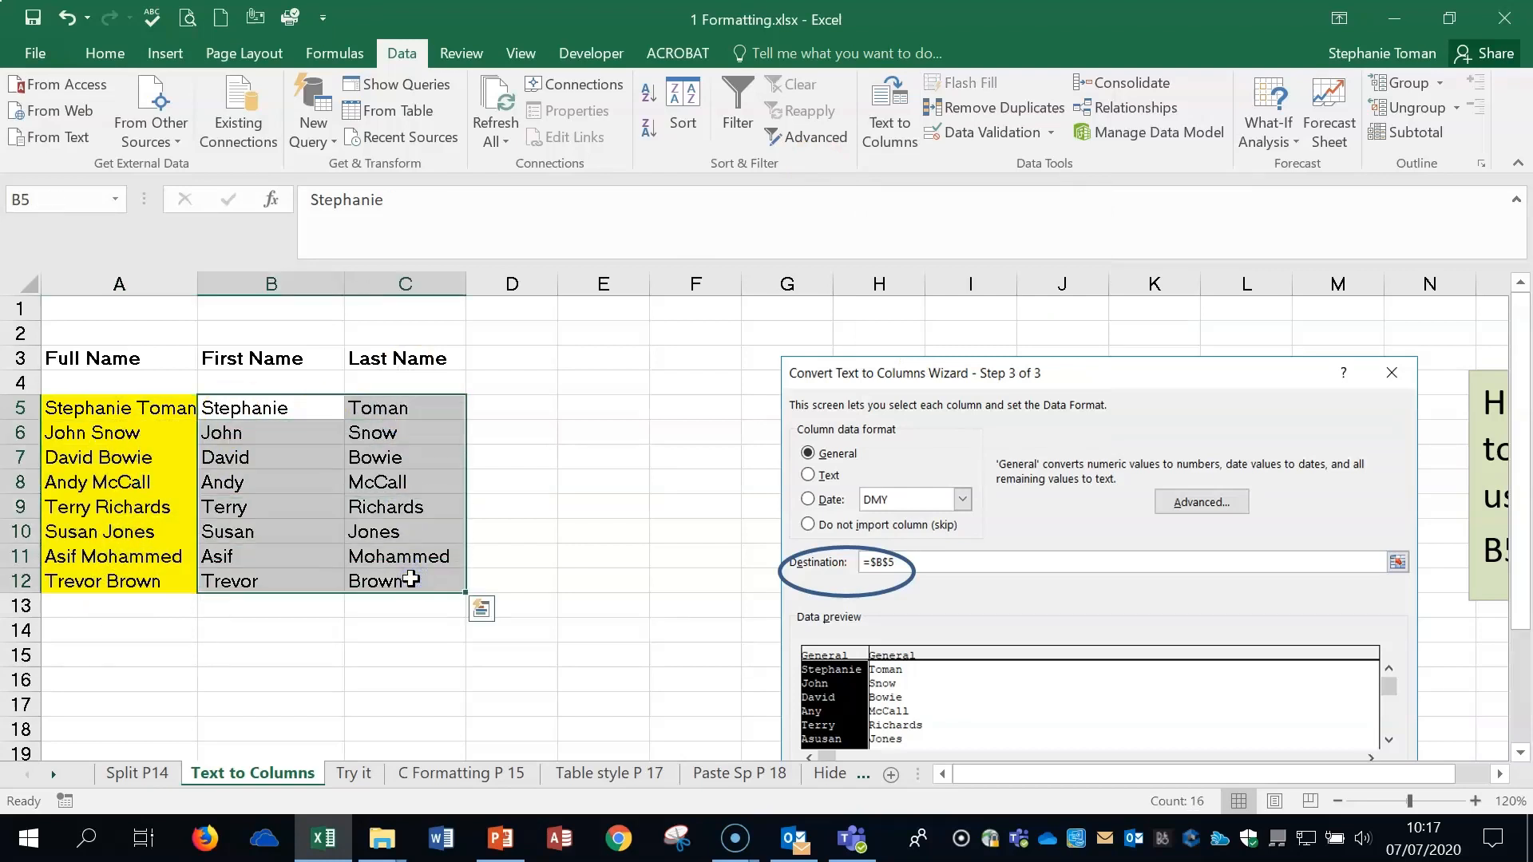
pyautogui.press('Delete')
pyautogui.click(410, 578)
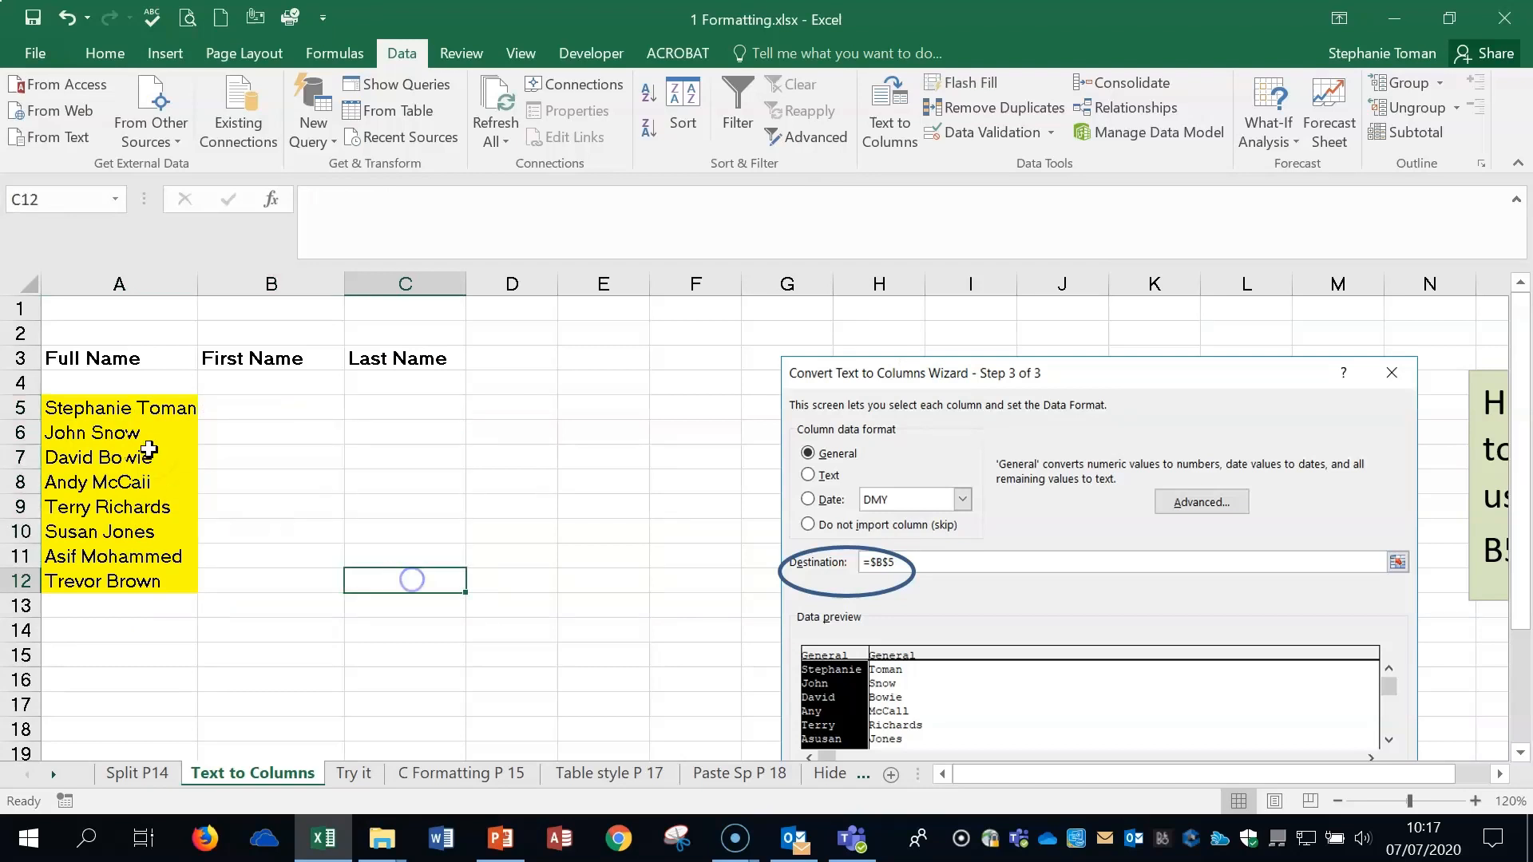
# Examine the first entry under Full Name and the empty First Name and Last Name cells beside it
pyautogui.click(128, 405)
pyautogui.click(254, 405)
pyautogui.click(391, 408)
pyautogui.click(139, 401)
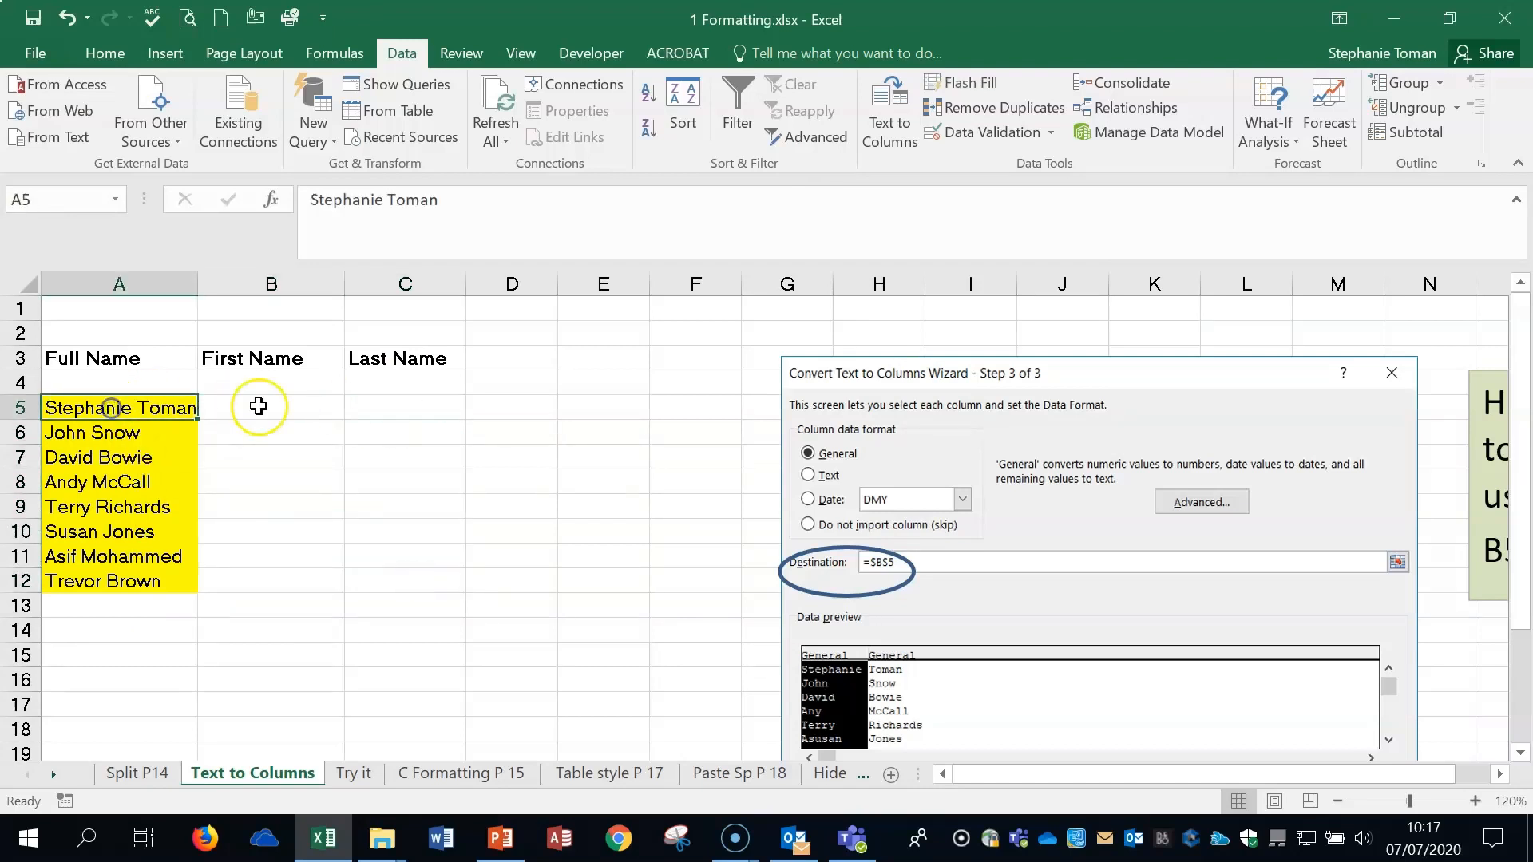
pyautogui.click(256, 400)
pyautogui.click(386, 404)
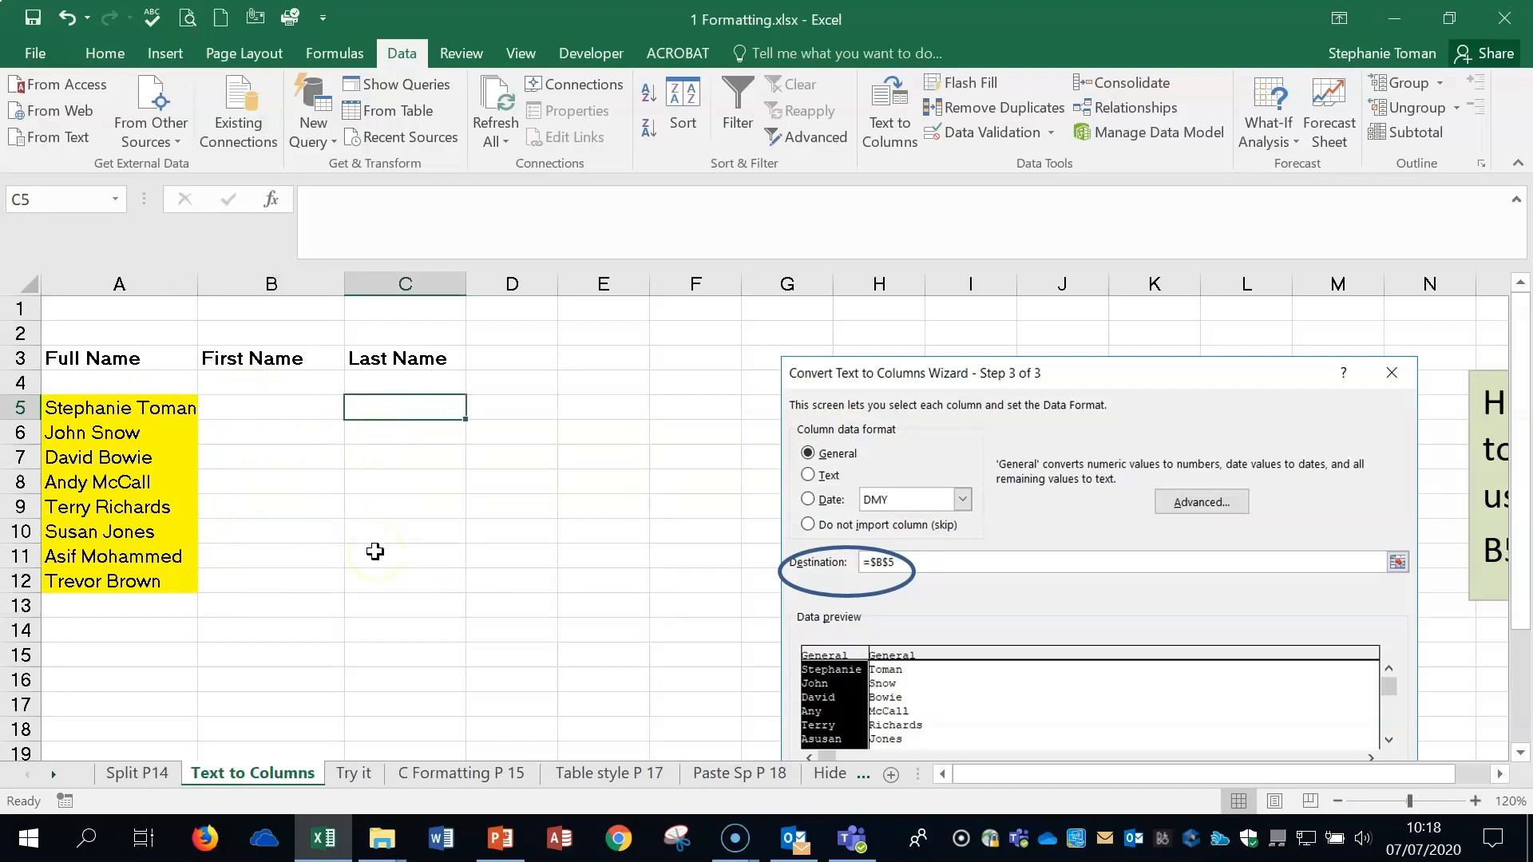
pyautogui.click(257, 404)
pyautogui.click(431, 404)
# Start Text to Columns on the full names in A5:A12 with the Delimited data type
pyautogui.moveTo(151, 403); pyautogui.dragTo(130, 580)
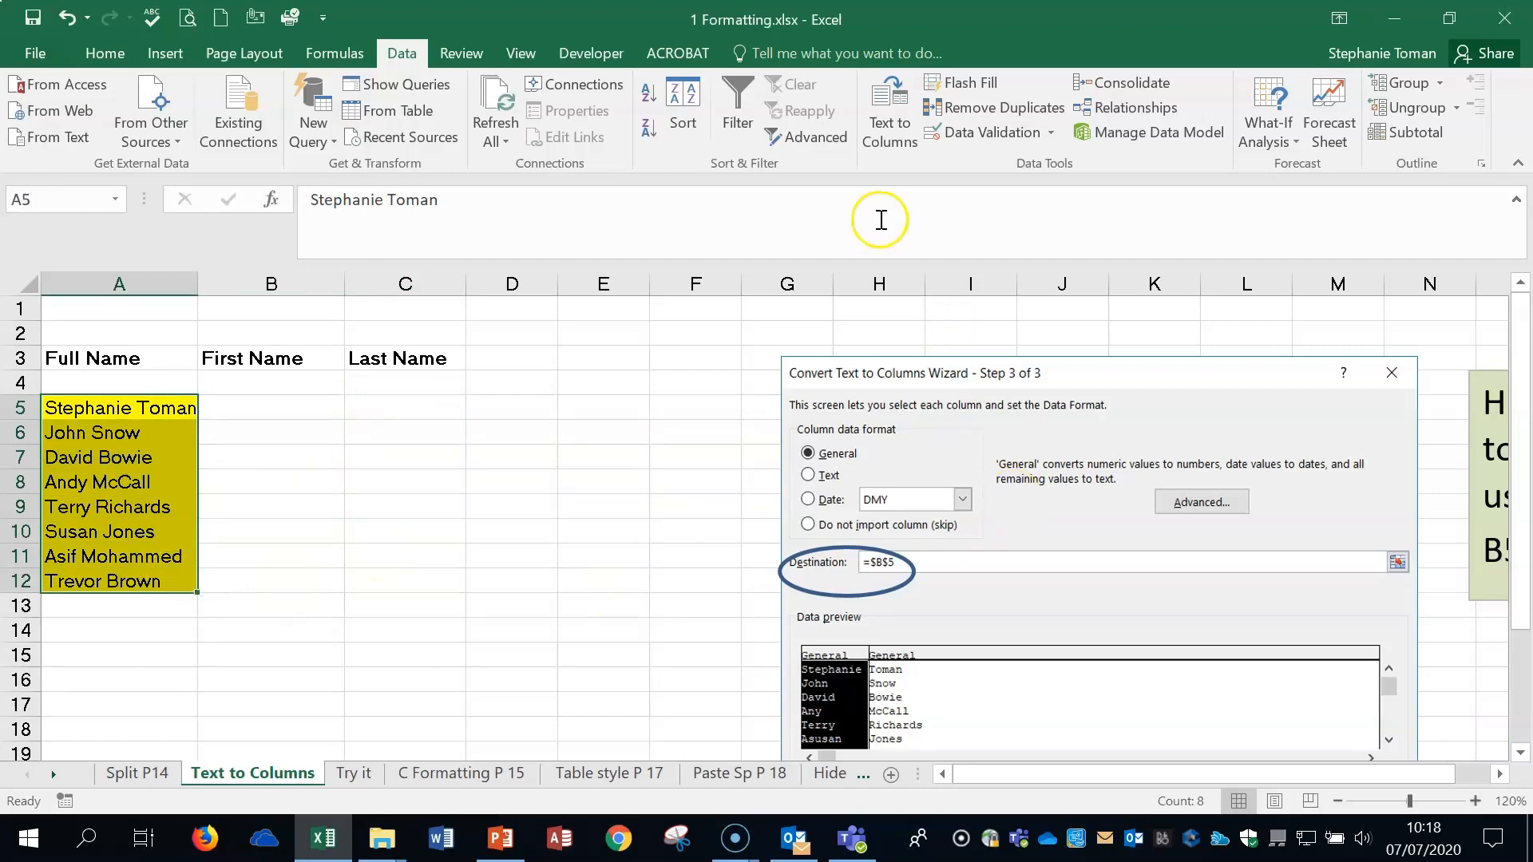
pyautogui.click(889, 130)
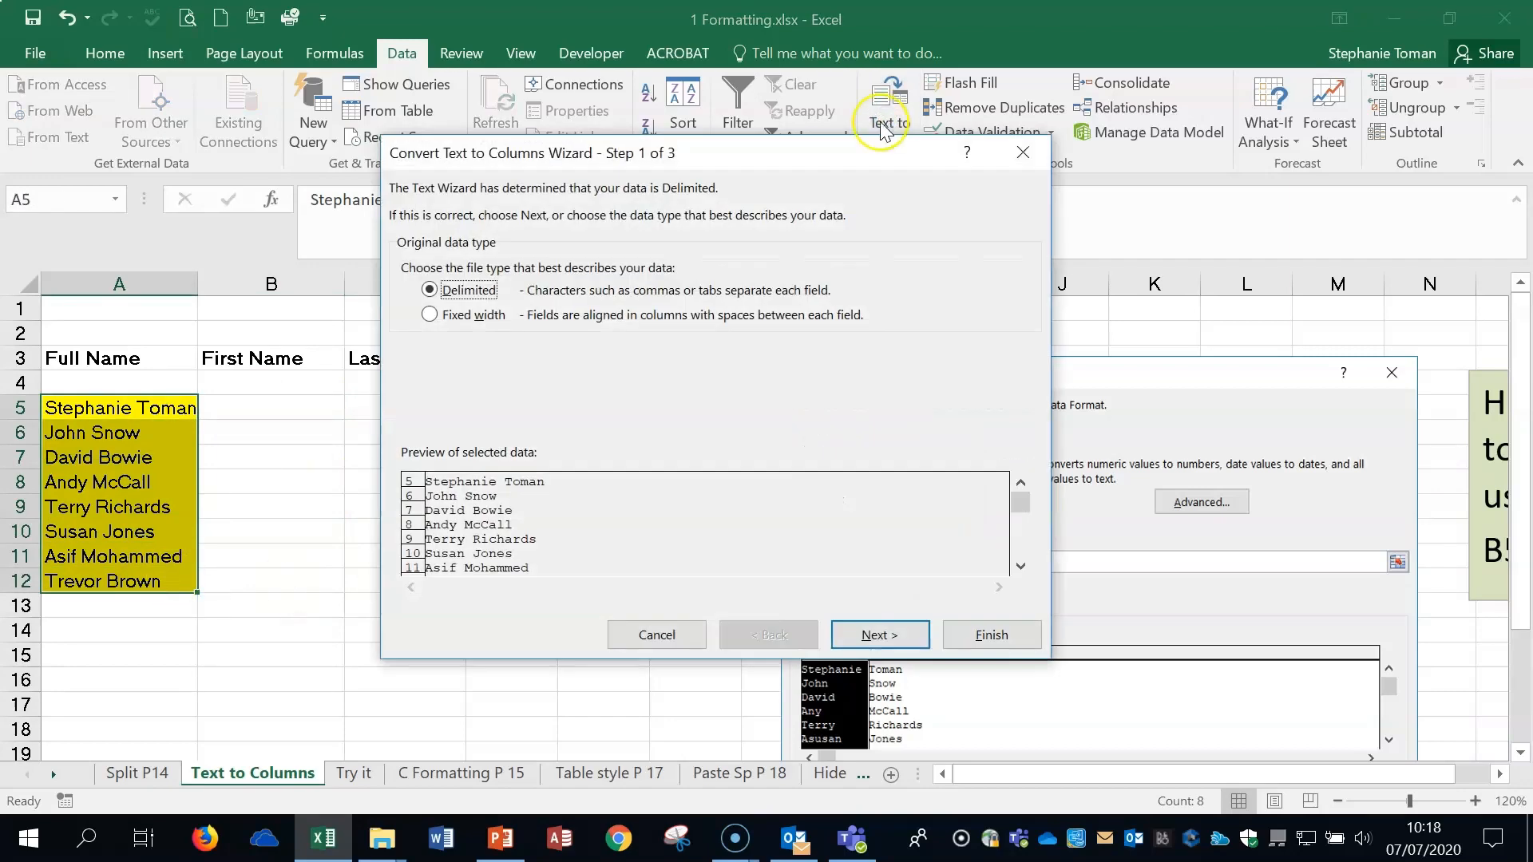
pyautogui.moveTo(729, 152)
pyautogui.mouseDown()
pyautogui.moveTo(853, 182)
pyautogui.moveTo(735, 152)
pyautogui.mouseUp()
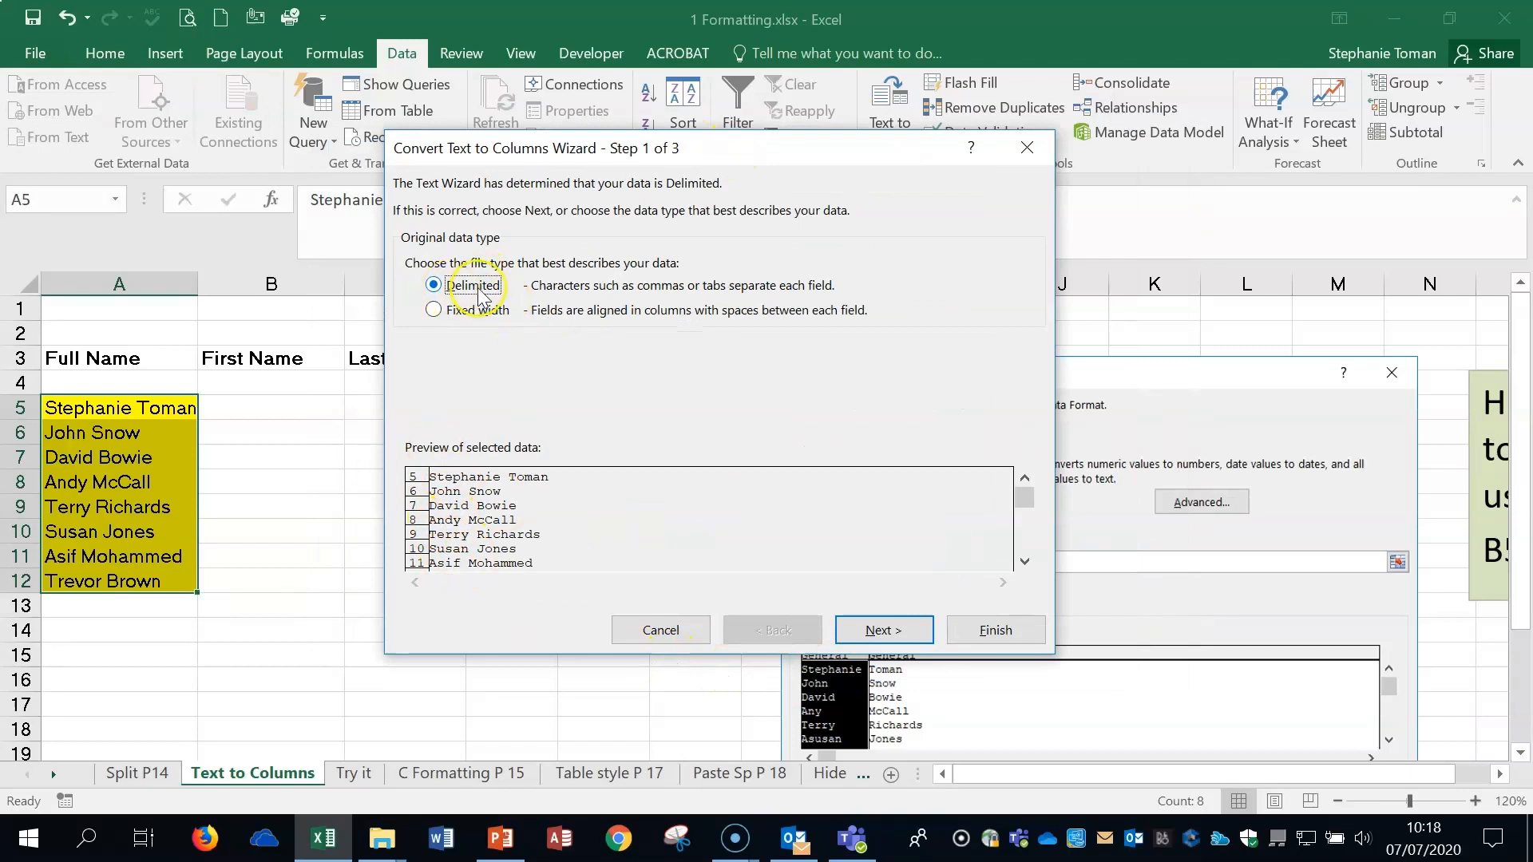
pyautogui.click(892, 640)
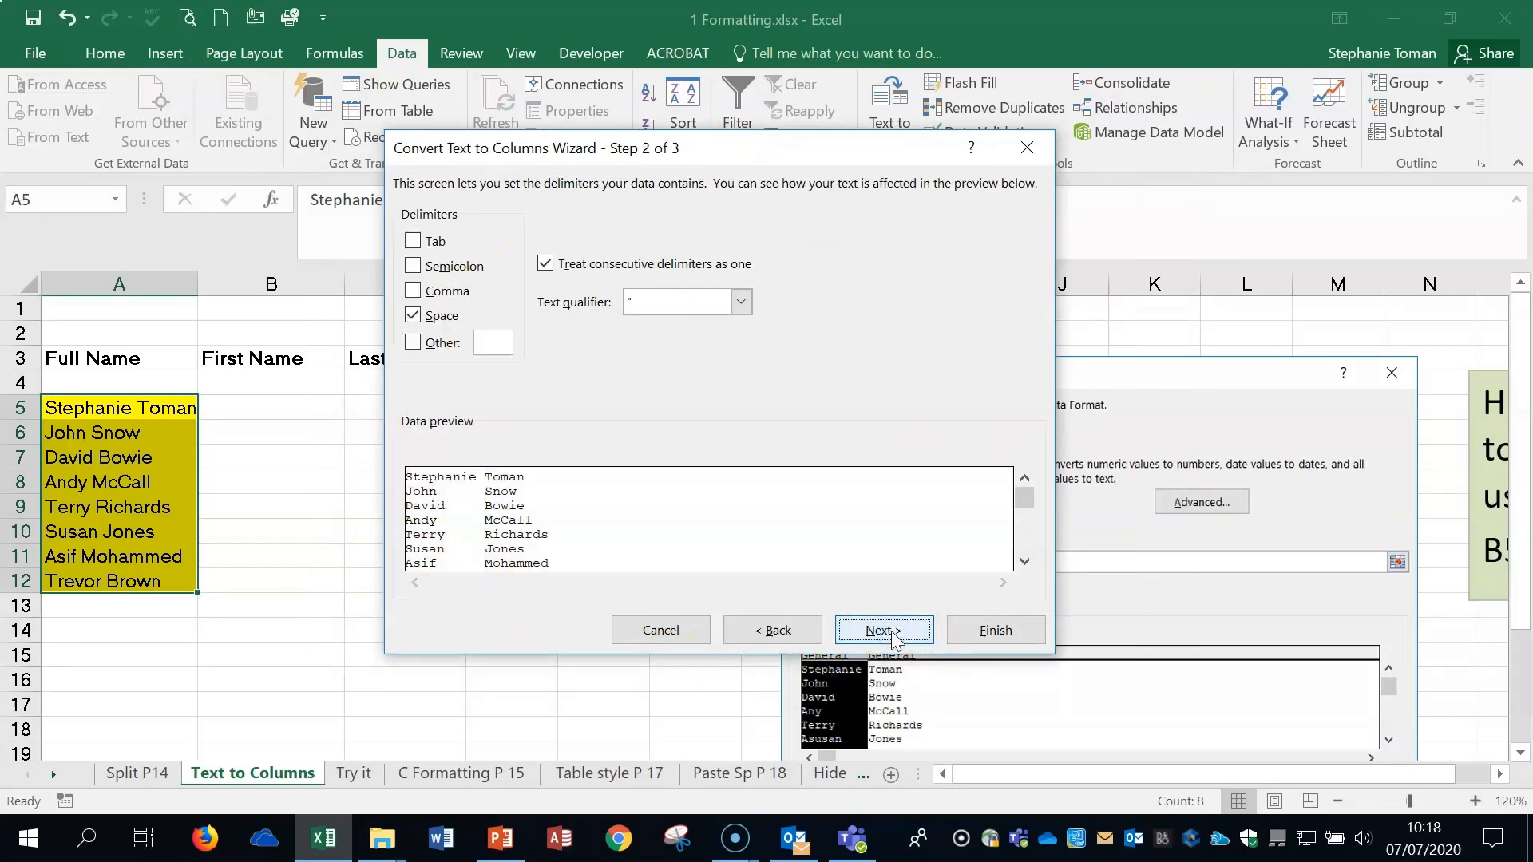
# Try the Tab, Semicolon and Other delimiters, and restore Space as the only delimiter
pyautogui.click(413, 316)
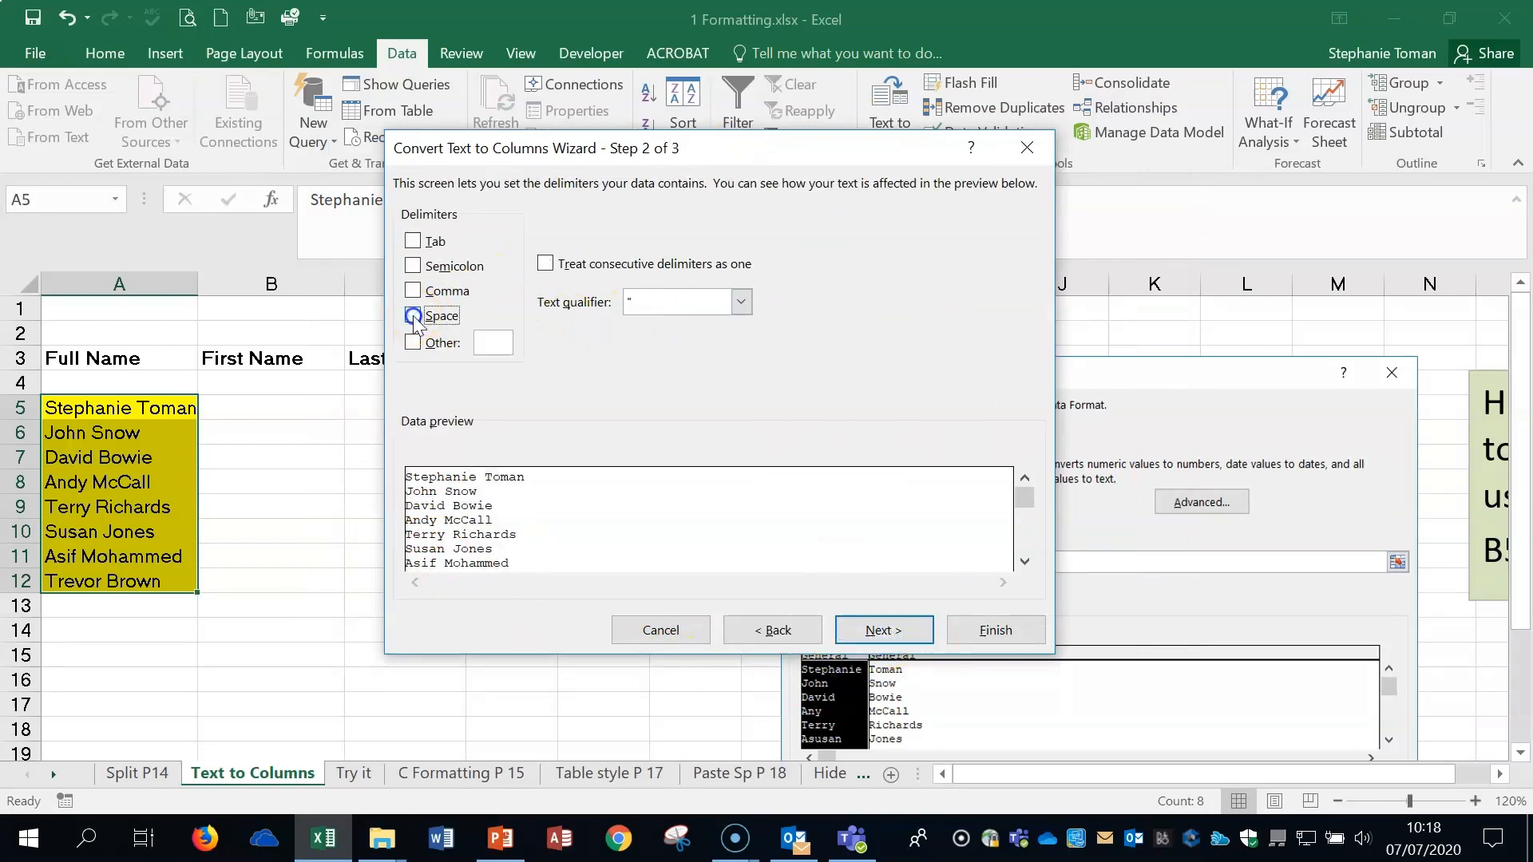
pyautogui.click(414, 242)
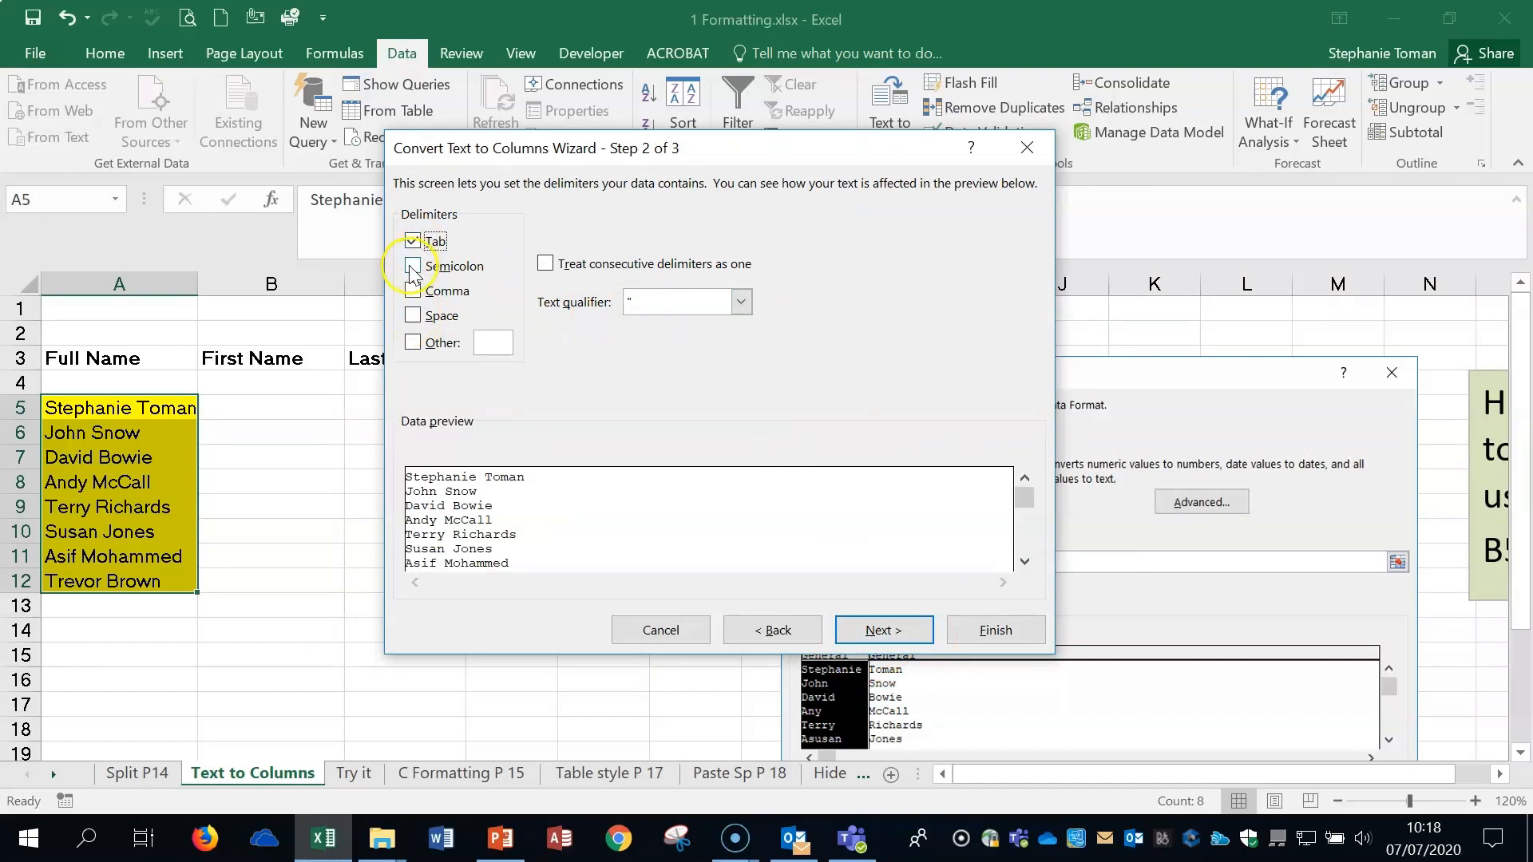
pyautogui.click(414, 242)
pyautogui.click(413, 267)
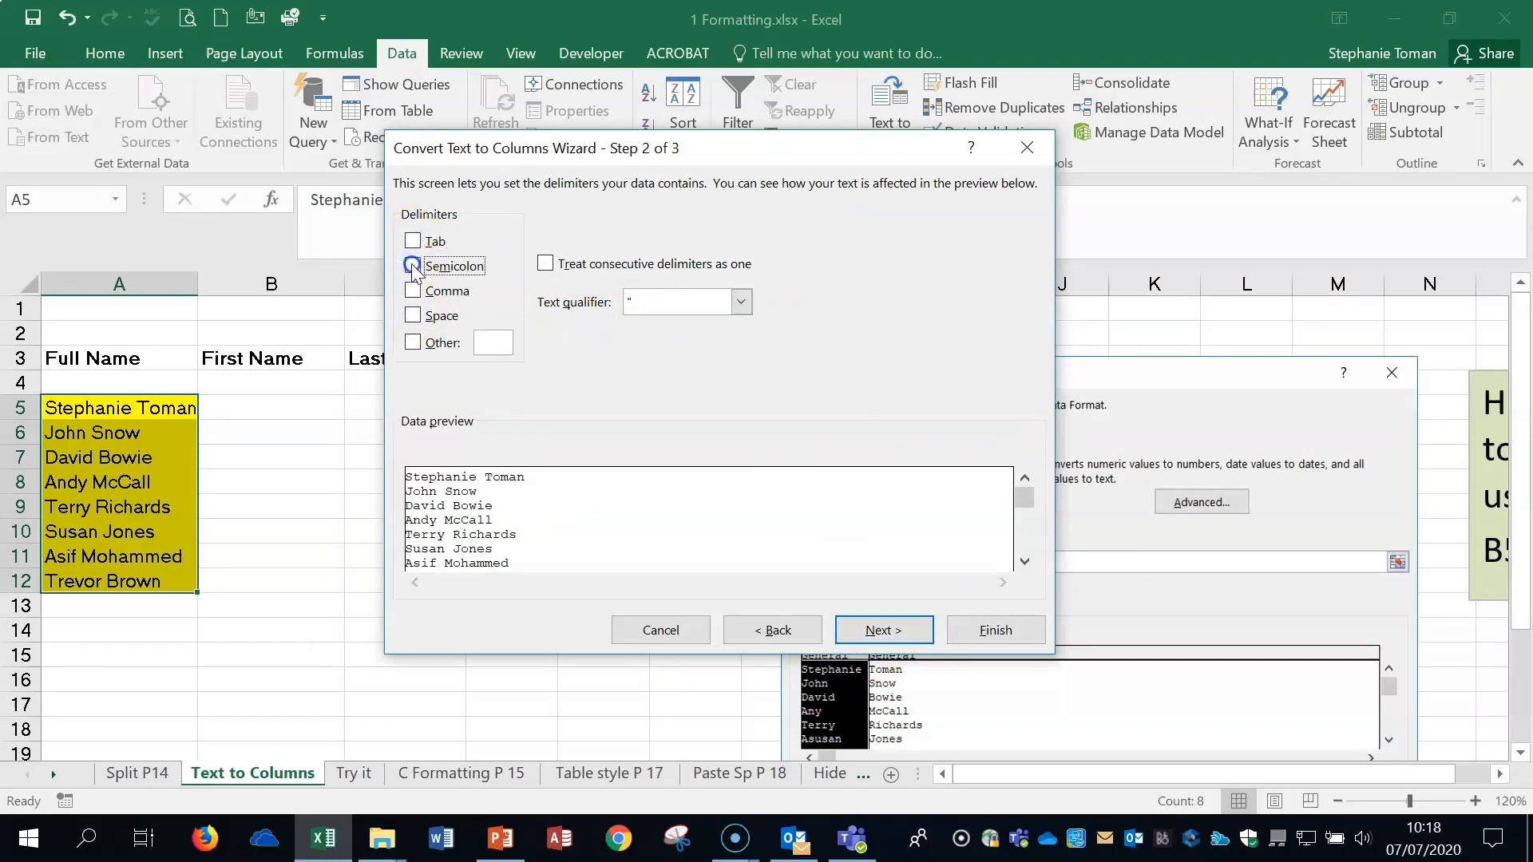
pyautogui.click(413, 344)
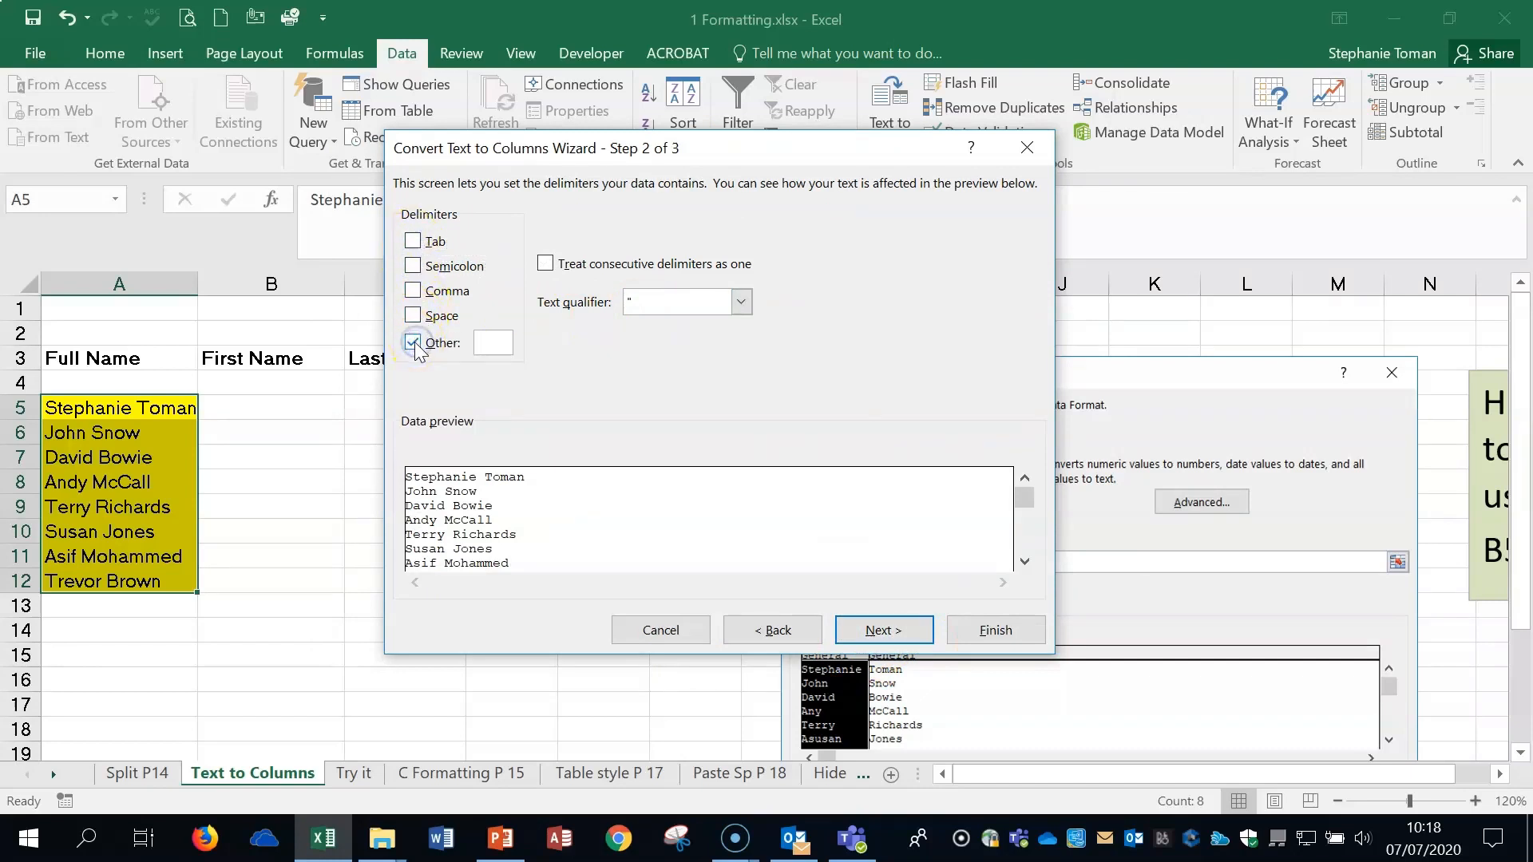
pyautogui.click(411, 347)
pyautogui.click(412, 345)
pyautogui.click(414, 316)
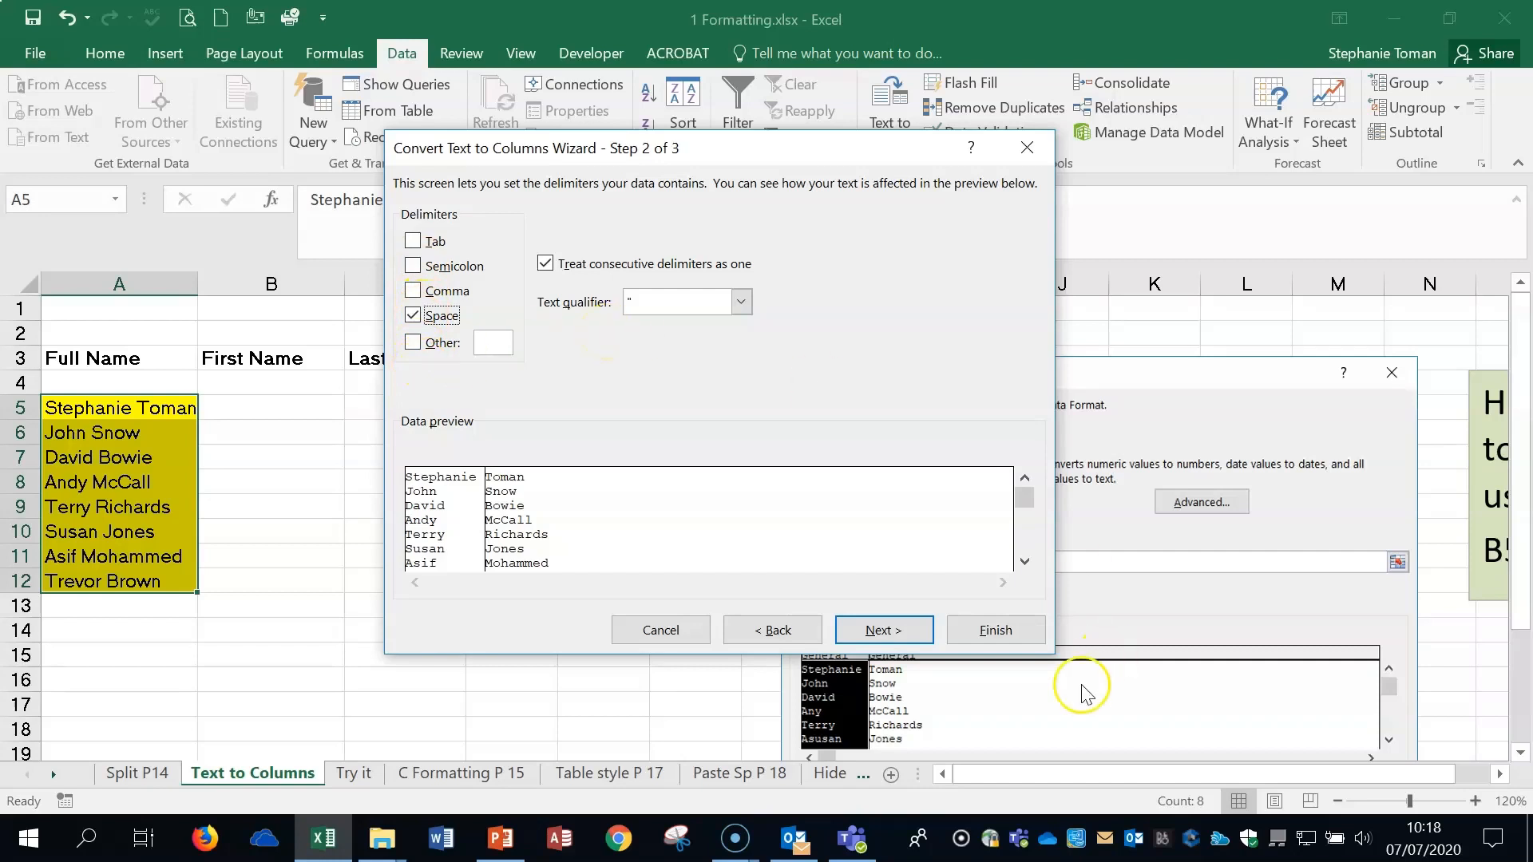
# Set the destination of the split names to cell $B$5 and complete the conversion
pyautogui.click(899, 629)
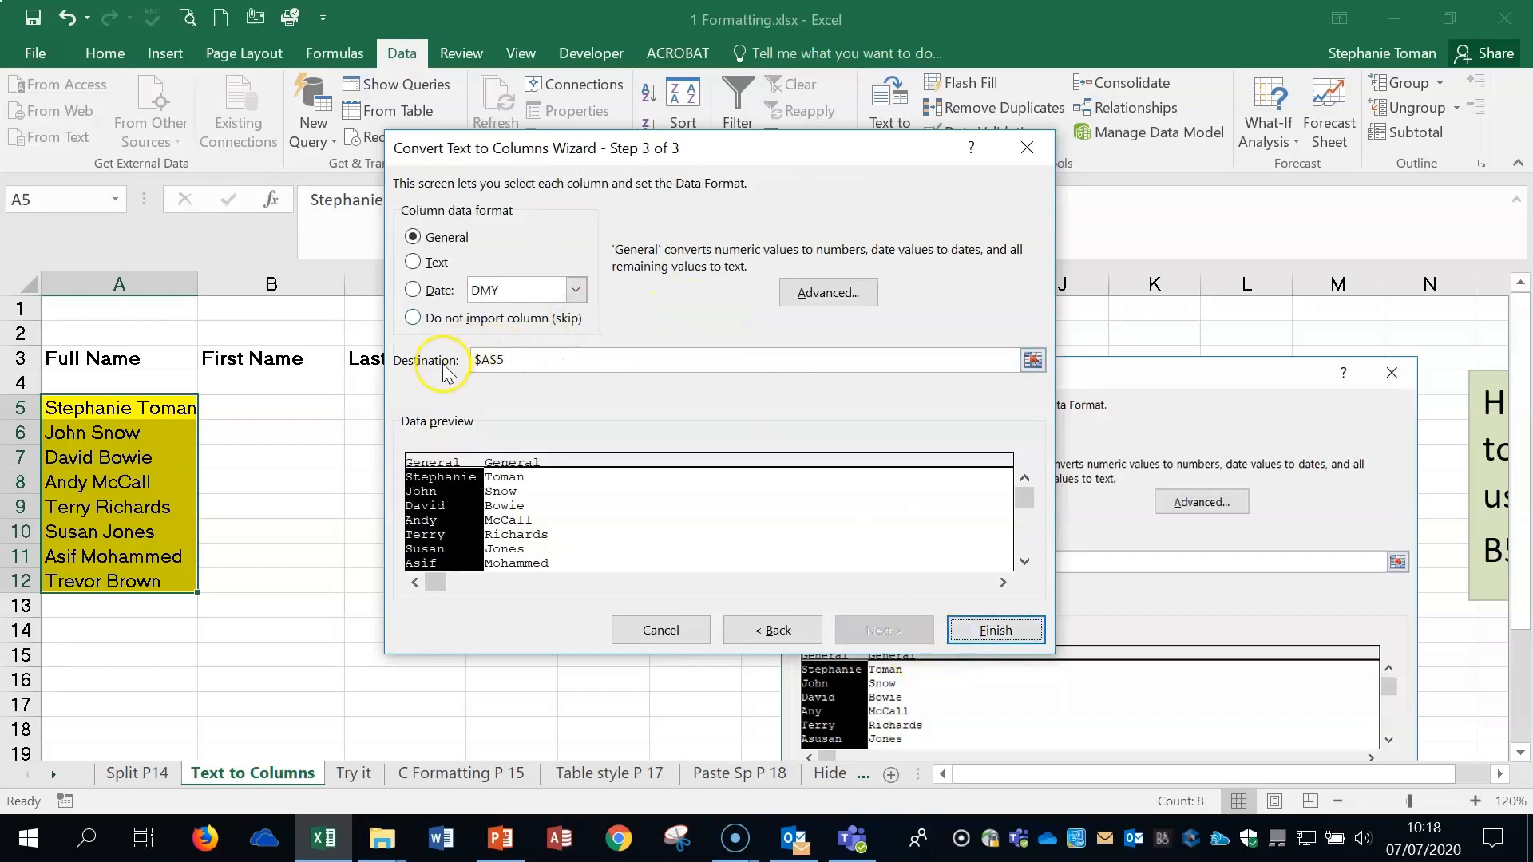
pyautogui.moveTo(667, 147); pyautogui.dragTo(899, 139)
pyautogui.click(1264, 354)
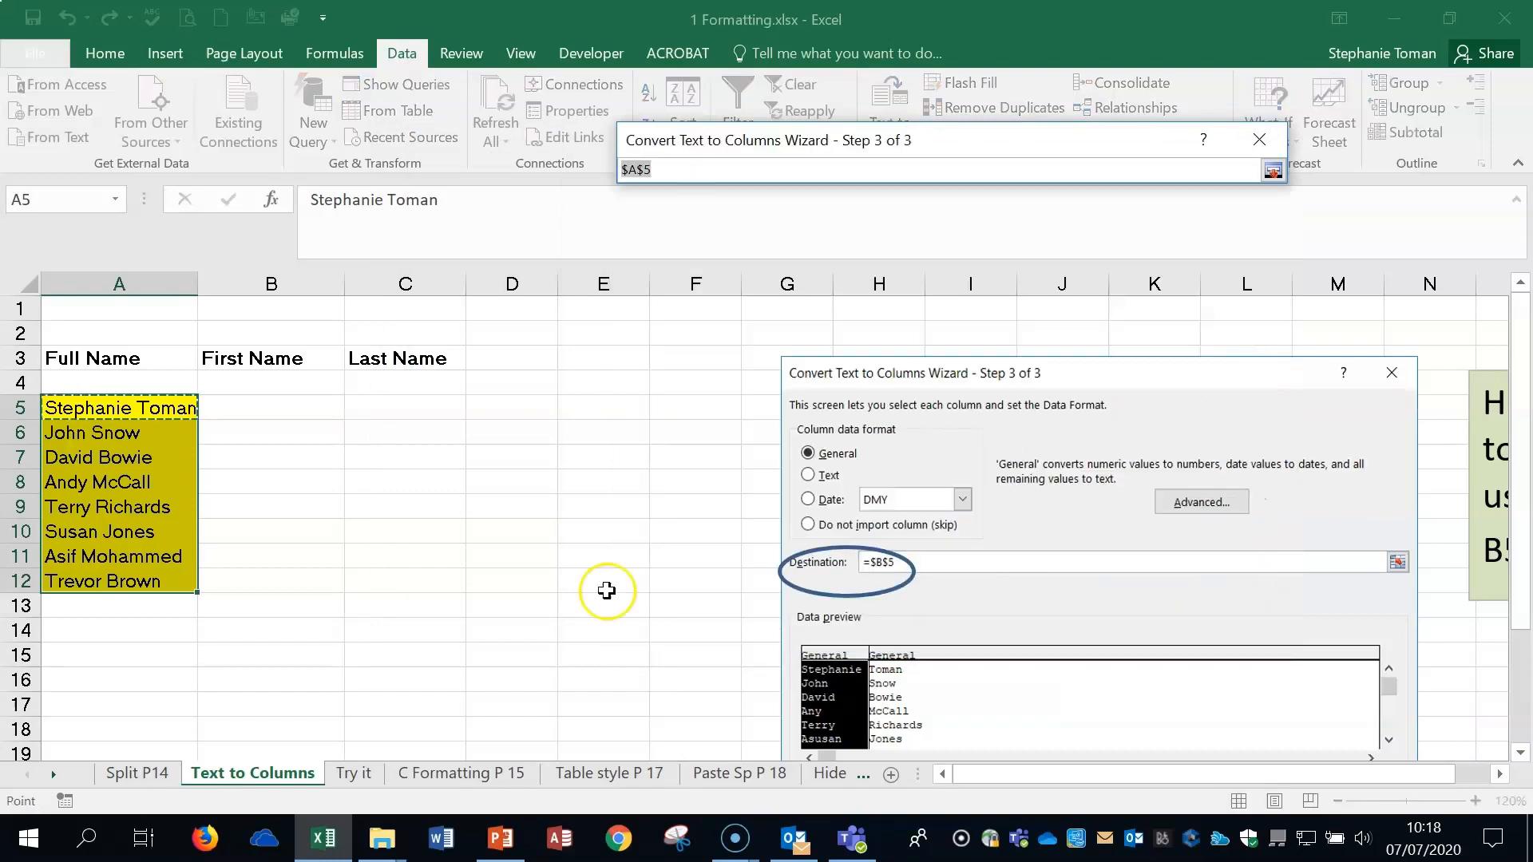
pyautogui.click(261, 403)
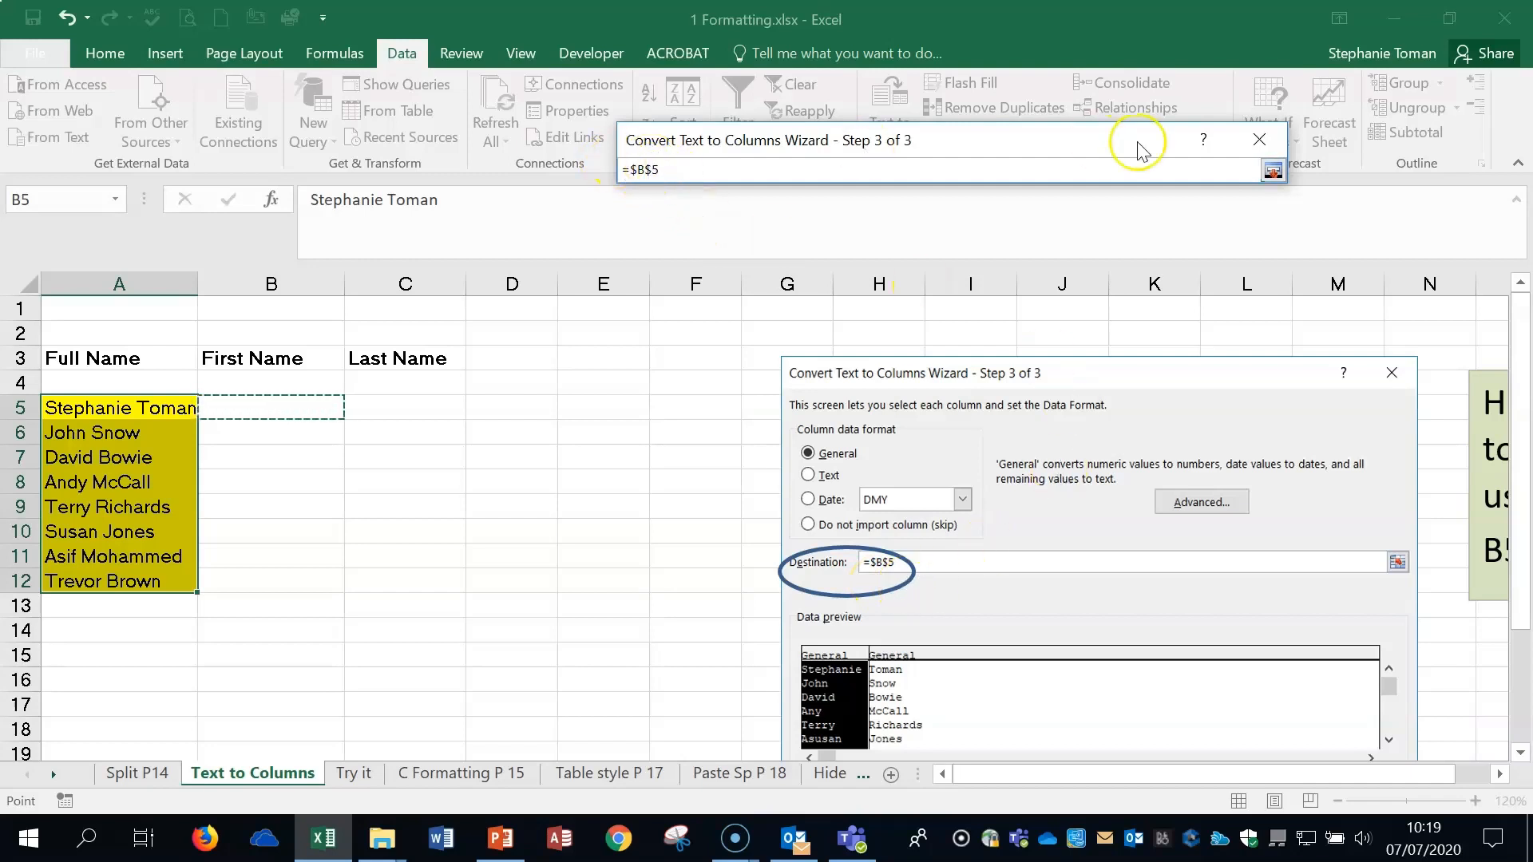
pyautogui.click(1272, 170)
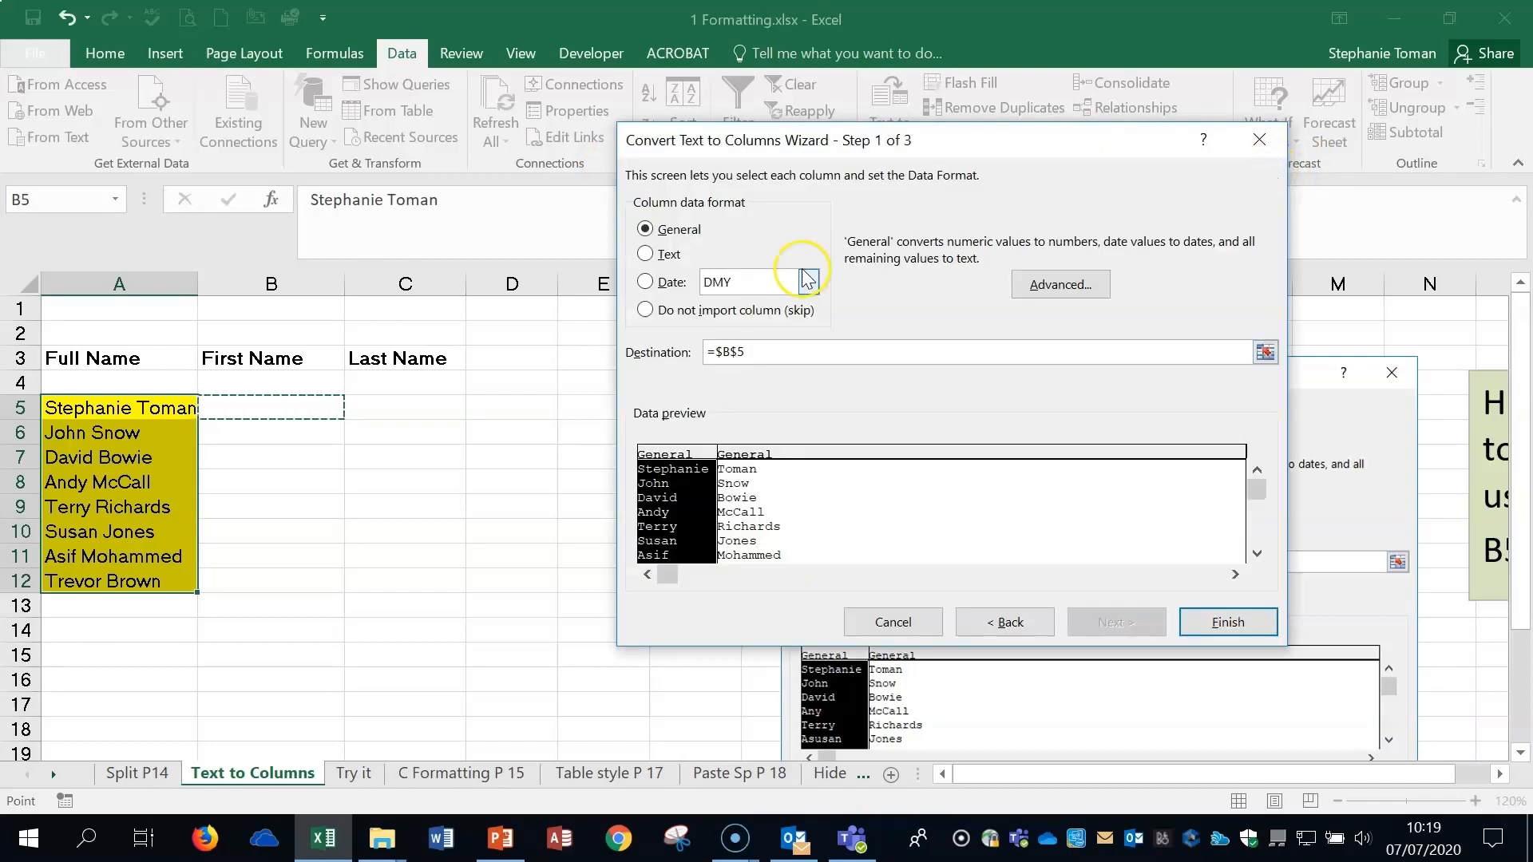
pyautogui.click(1228, 622)
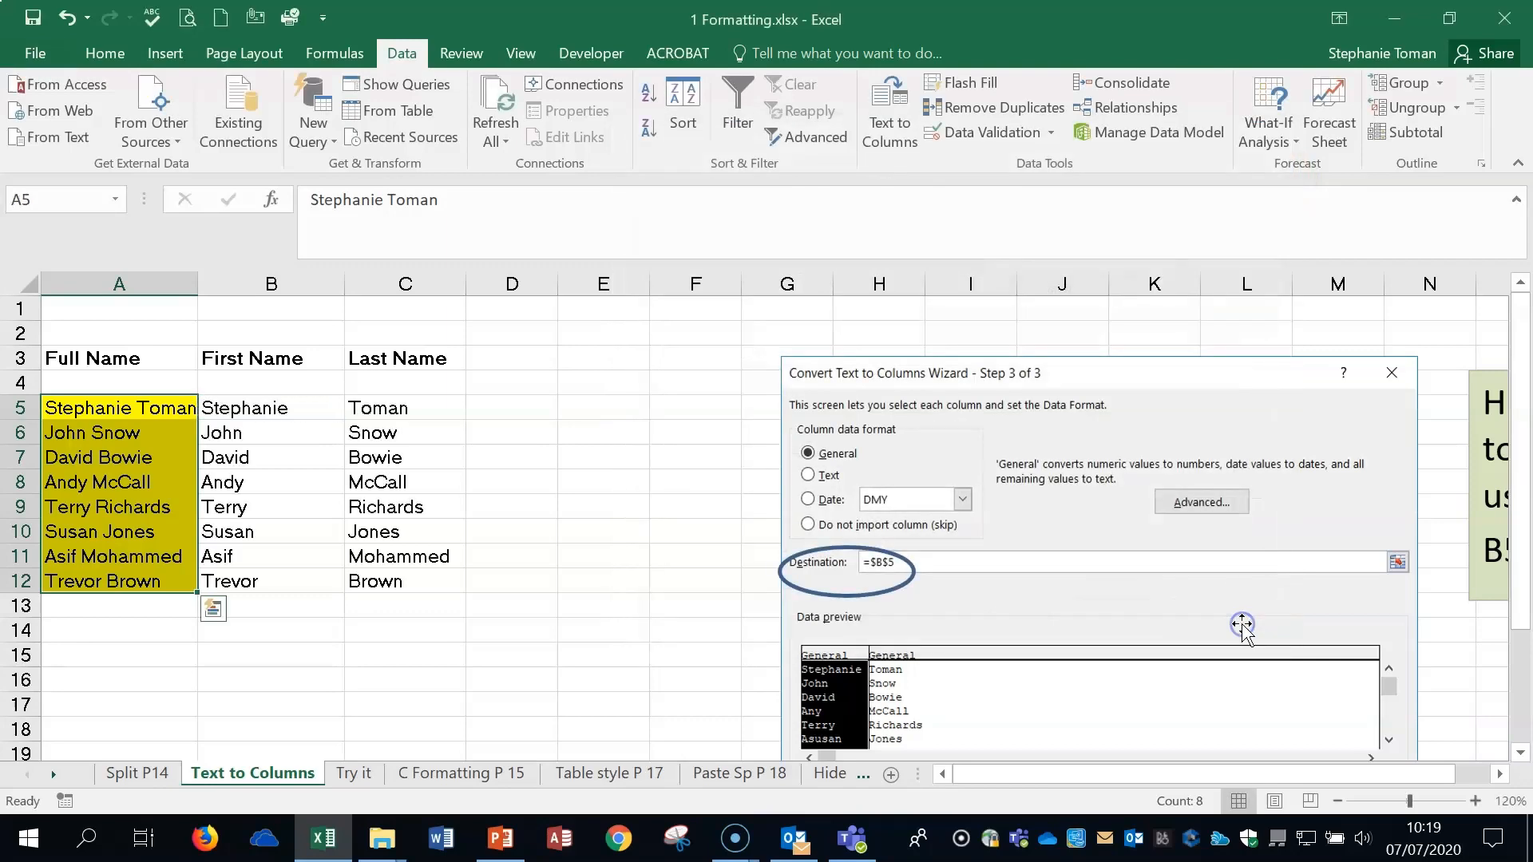
# Check the split names in the First Name and Last Name columns against the full names
pyautogui.click(265, 431)
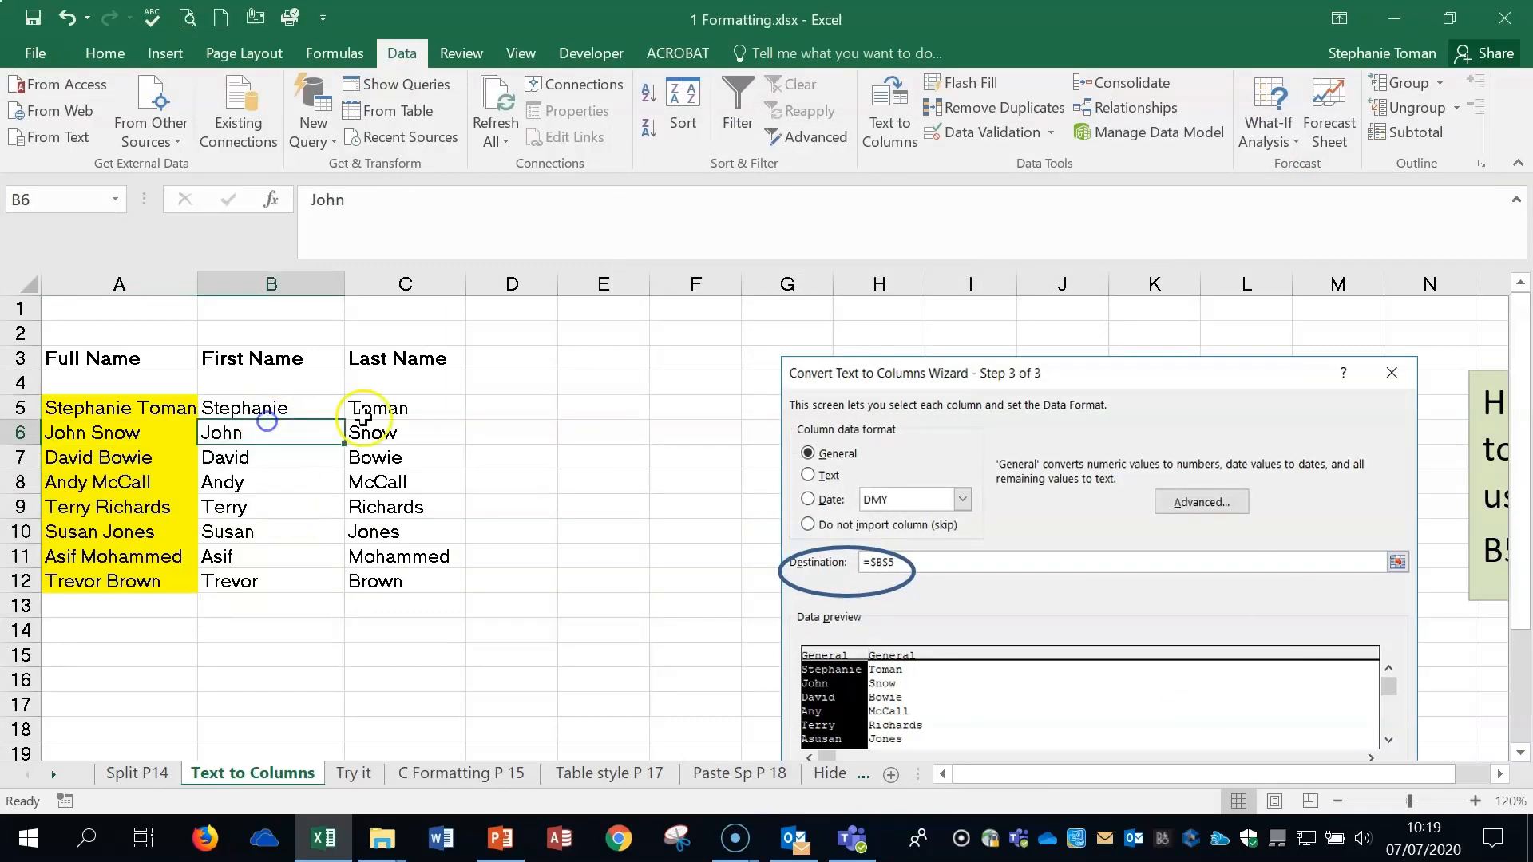
pyautogui.click(404, 408)
pyautogui.click(288, 413)
pyautogui.click(405, 409)
pyautogui.click(404, 433)
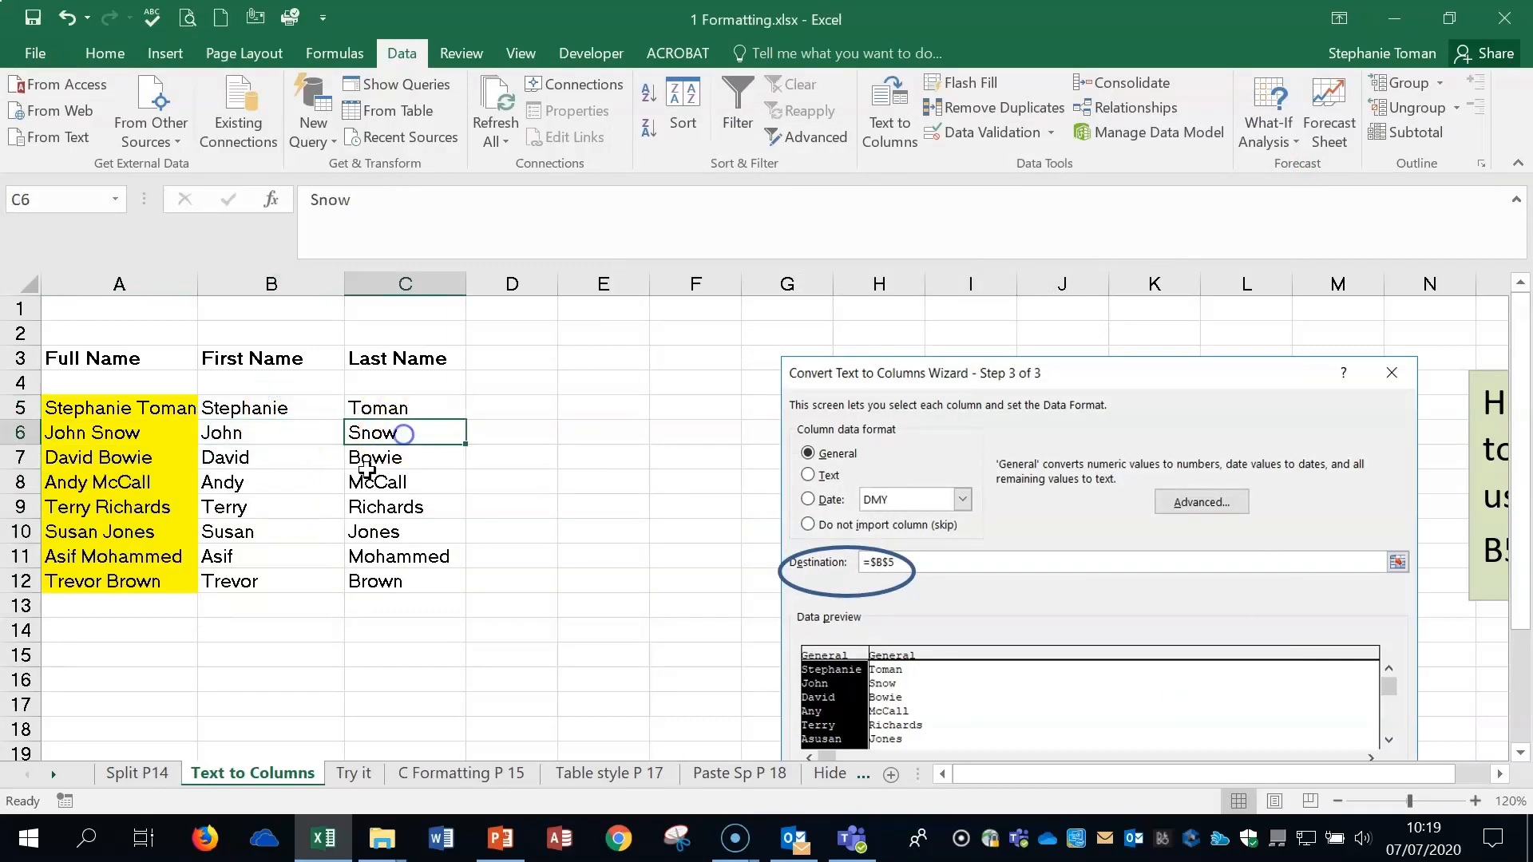
pyautogui.click(279, 432)
pyautogui.click(401, 458)
pyautogui.click(388, 581)
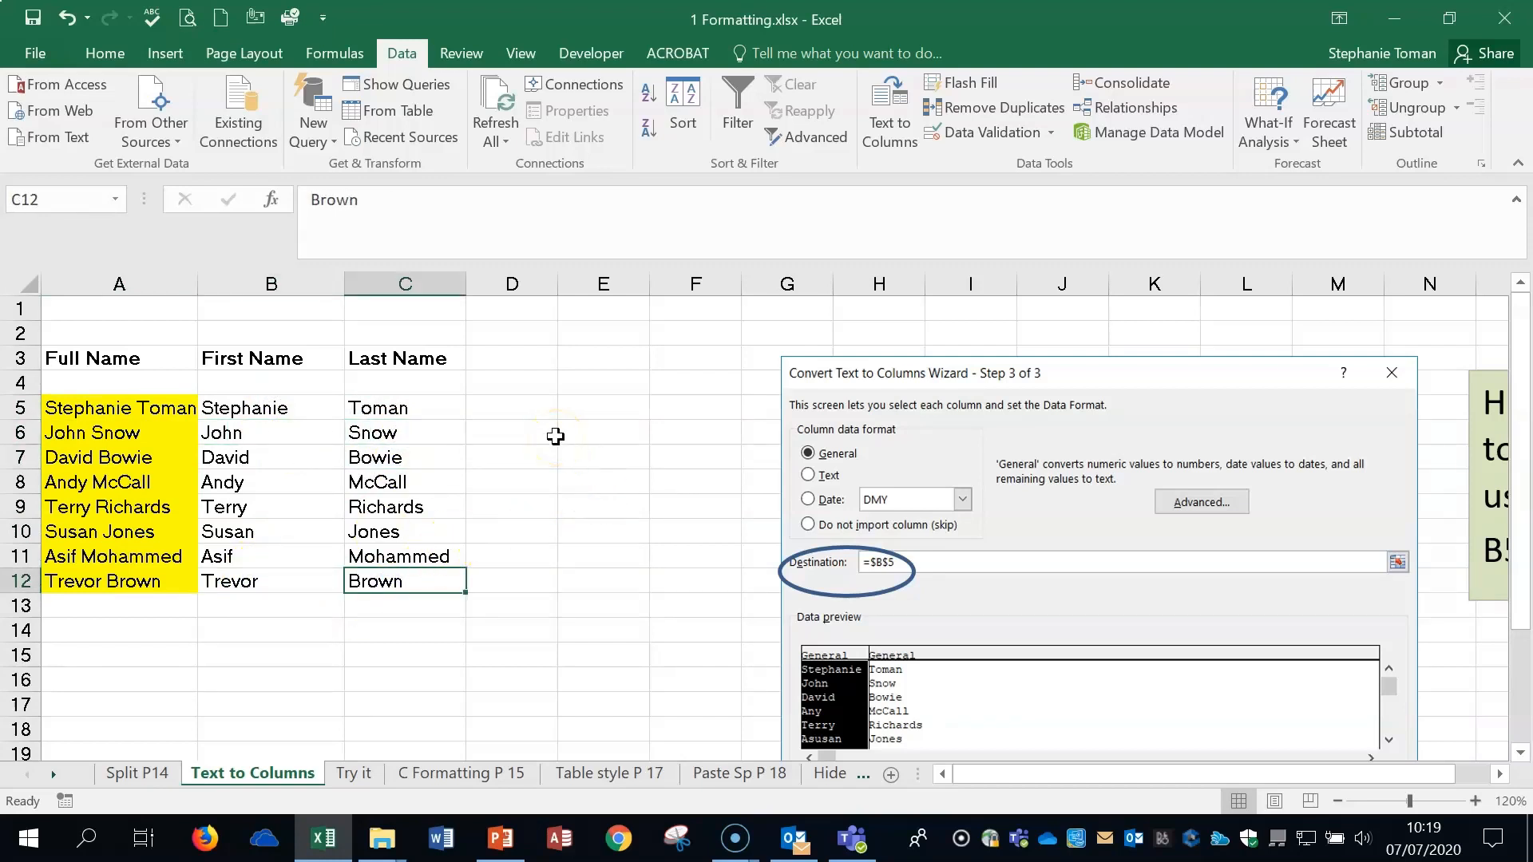
# Open the Try it sheet and select cell C4 below the First Name heading
pyautogui.click(895, 133)
pyautogui.click(357, 773)
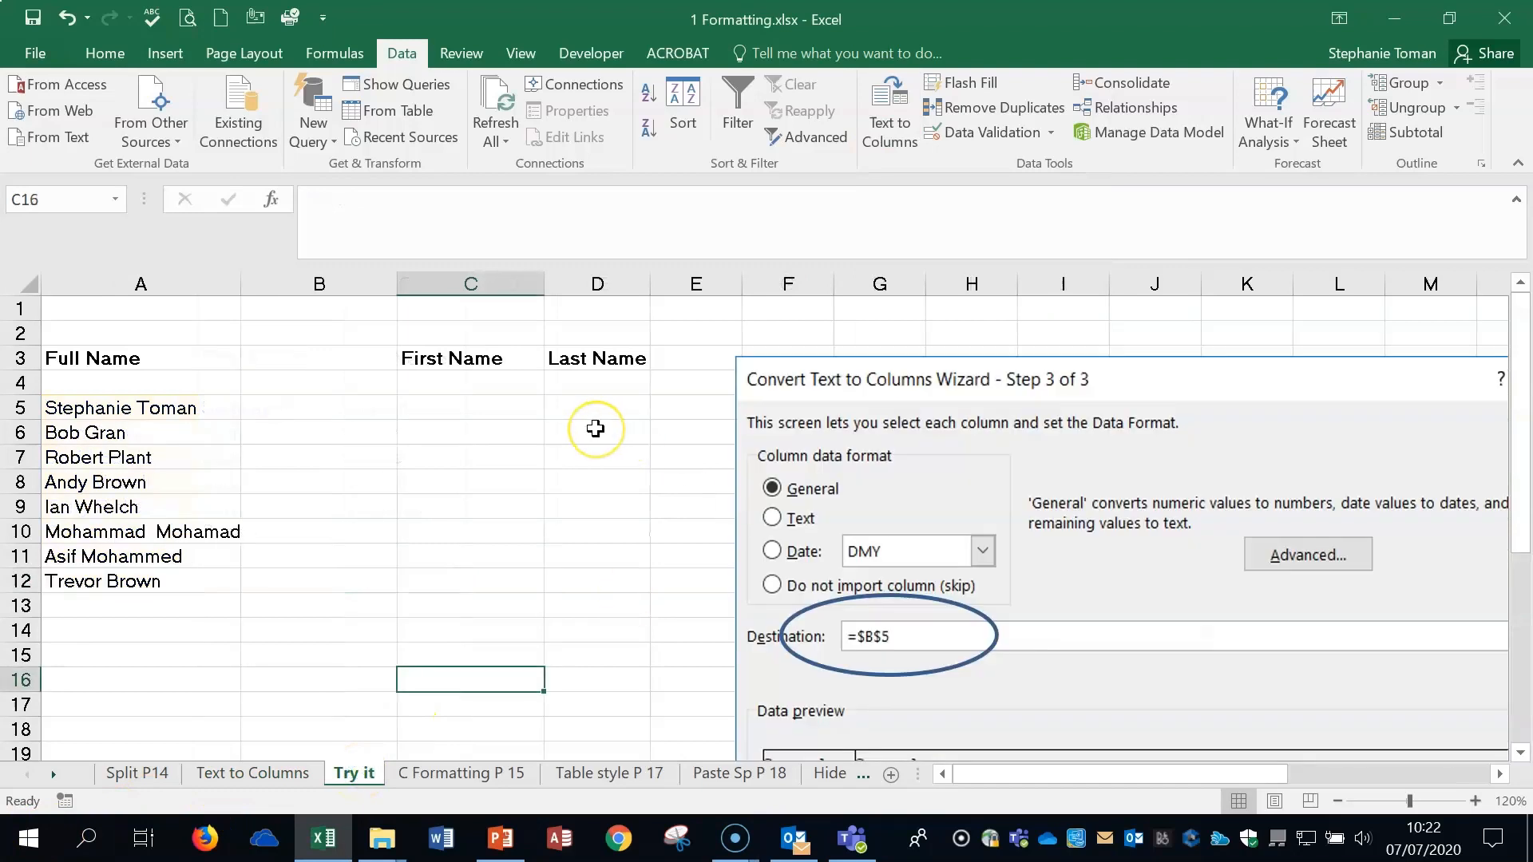
pyautogui.click(343, 276)
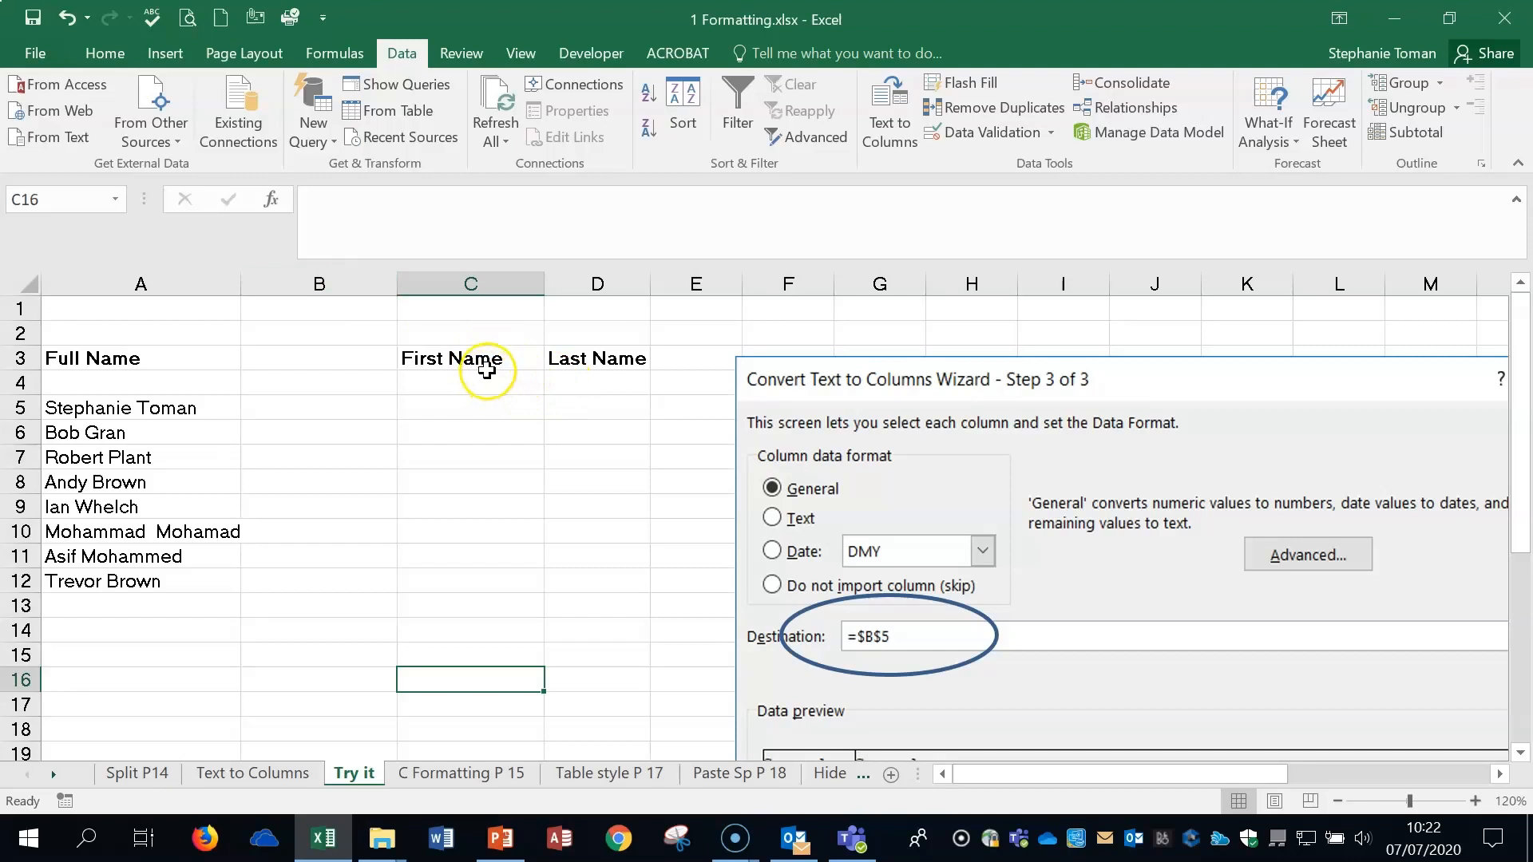
pyautogui.click(454, 386)
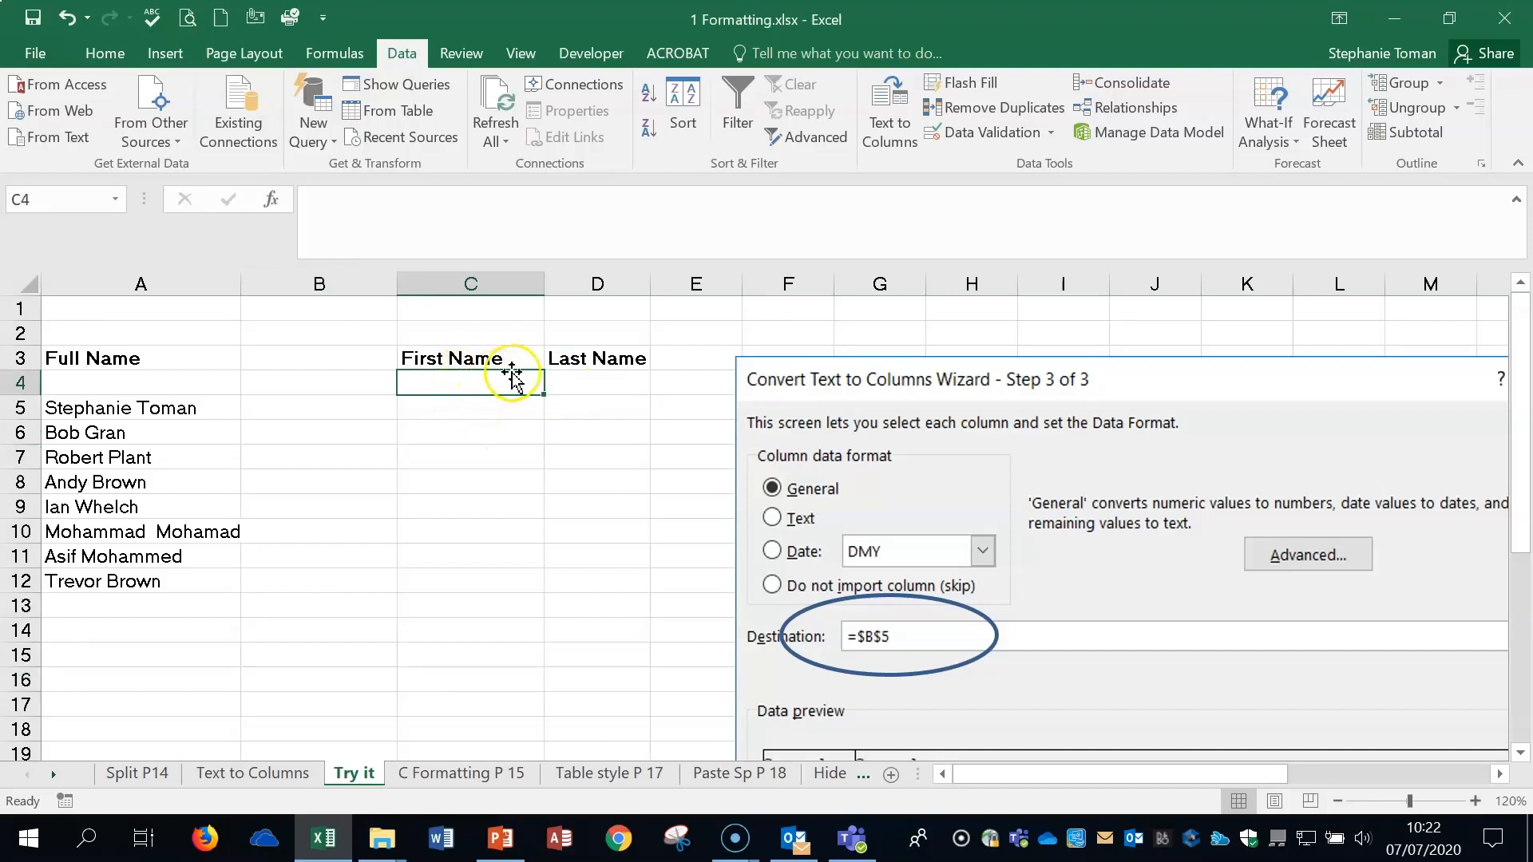
# Open the C Formatting P 15 sheet and reduce its zoom to 100%
pyautogui.click(453, 779)
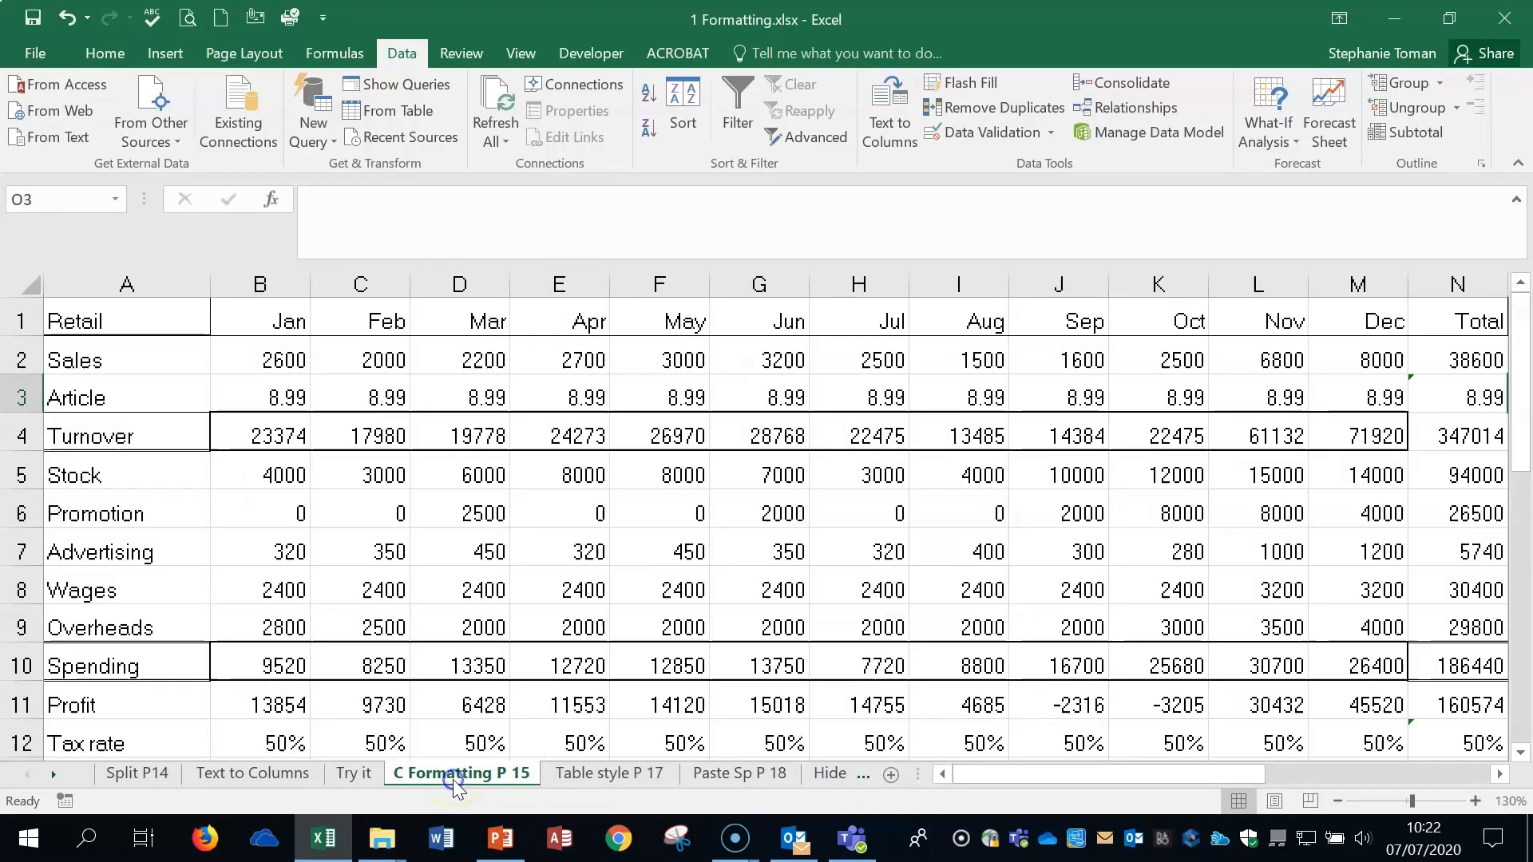
pyautogui.click(1338, 801)
pyautogui.click(1338, 801)
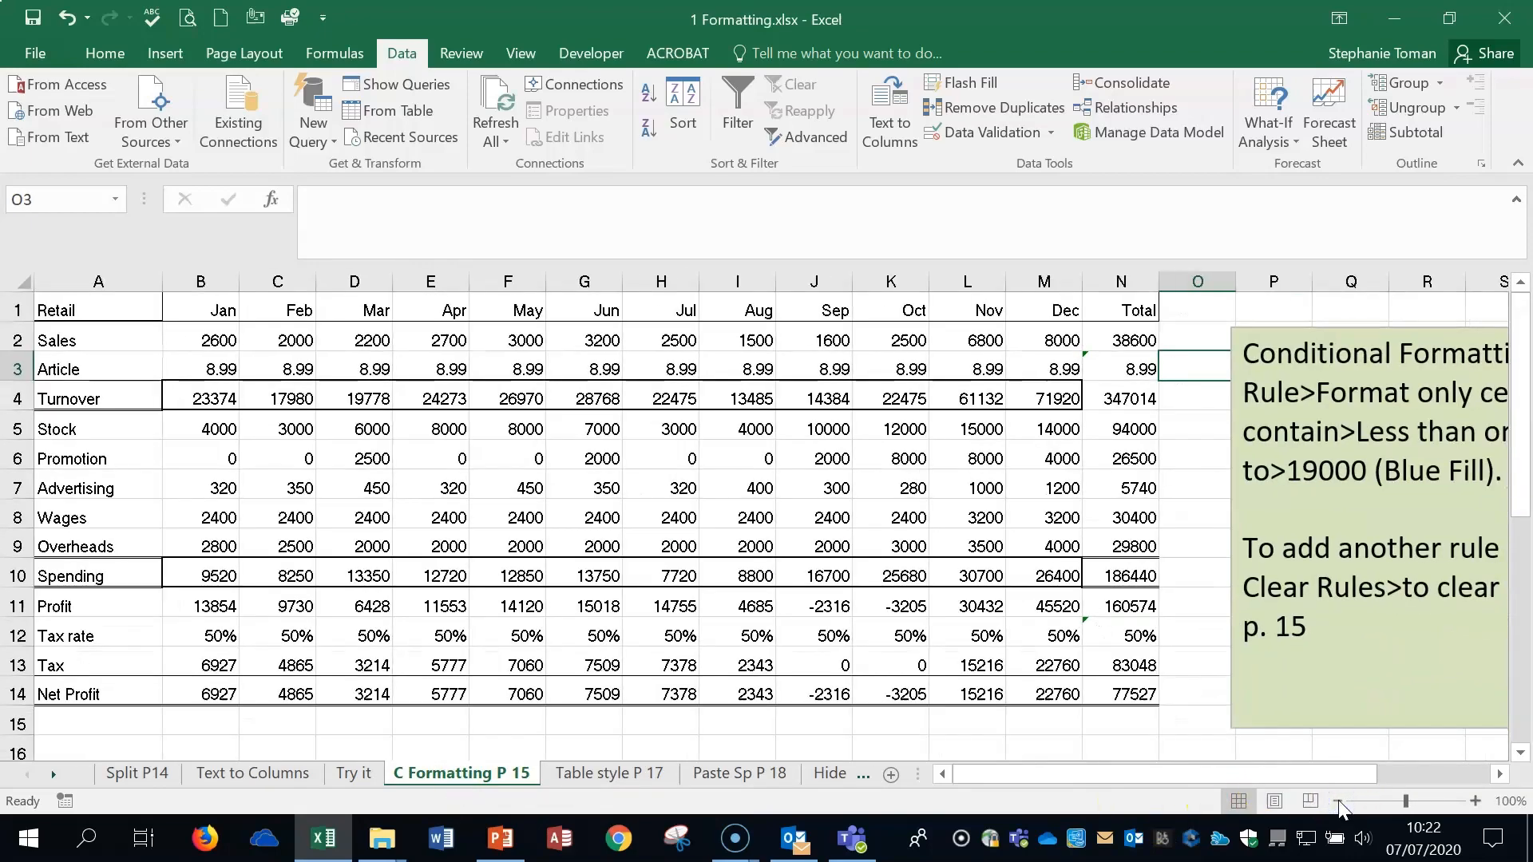
# Reduce the sheet's zoom to 90% and review the conditional formatting options and the exercise instructions
pyautogui.click(1339, 802)
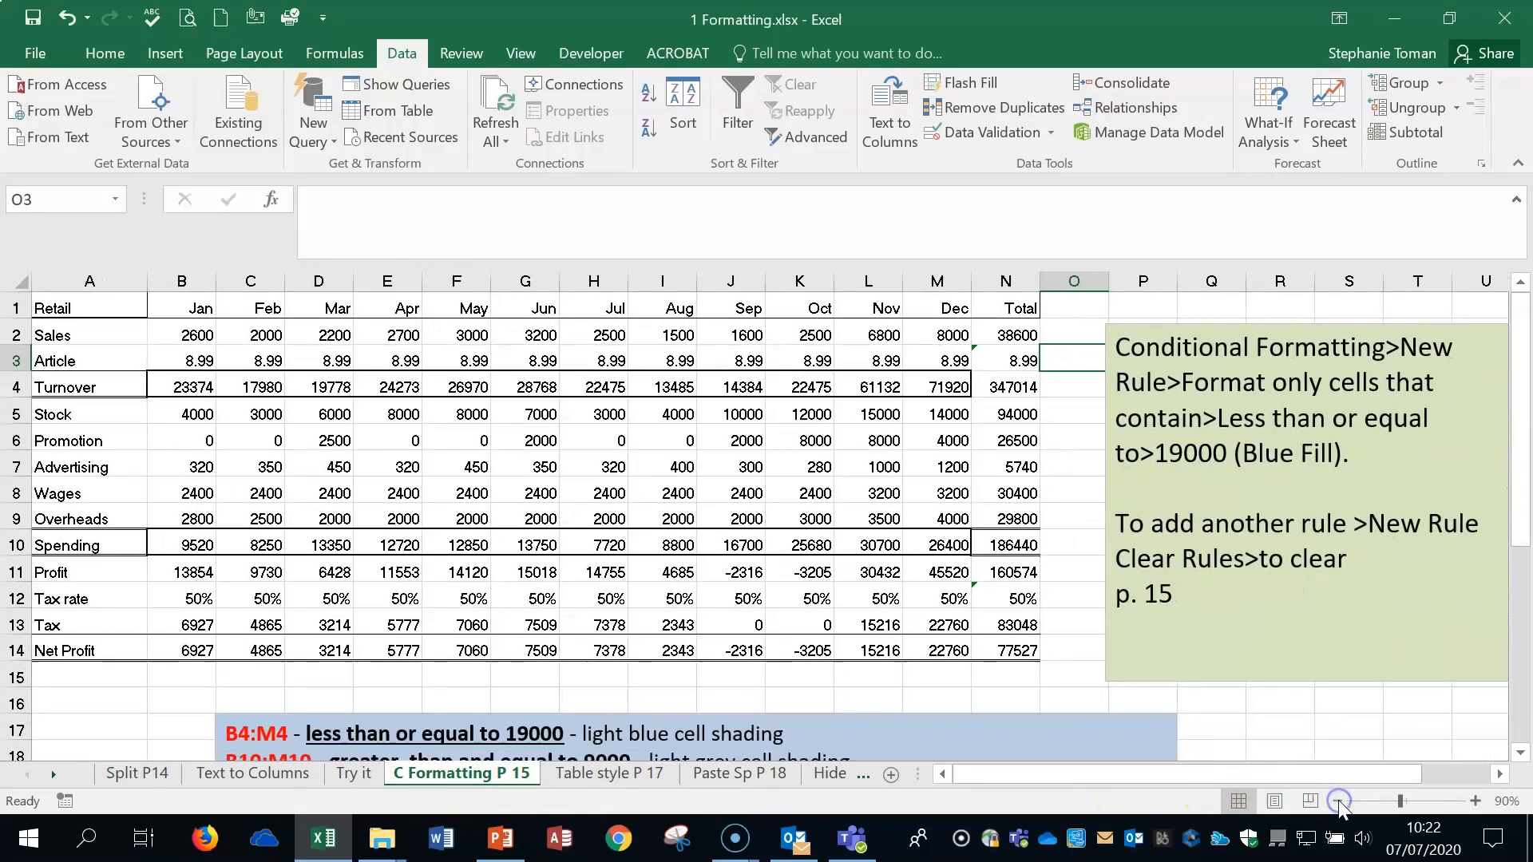
pyautogui.click(104, 53)
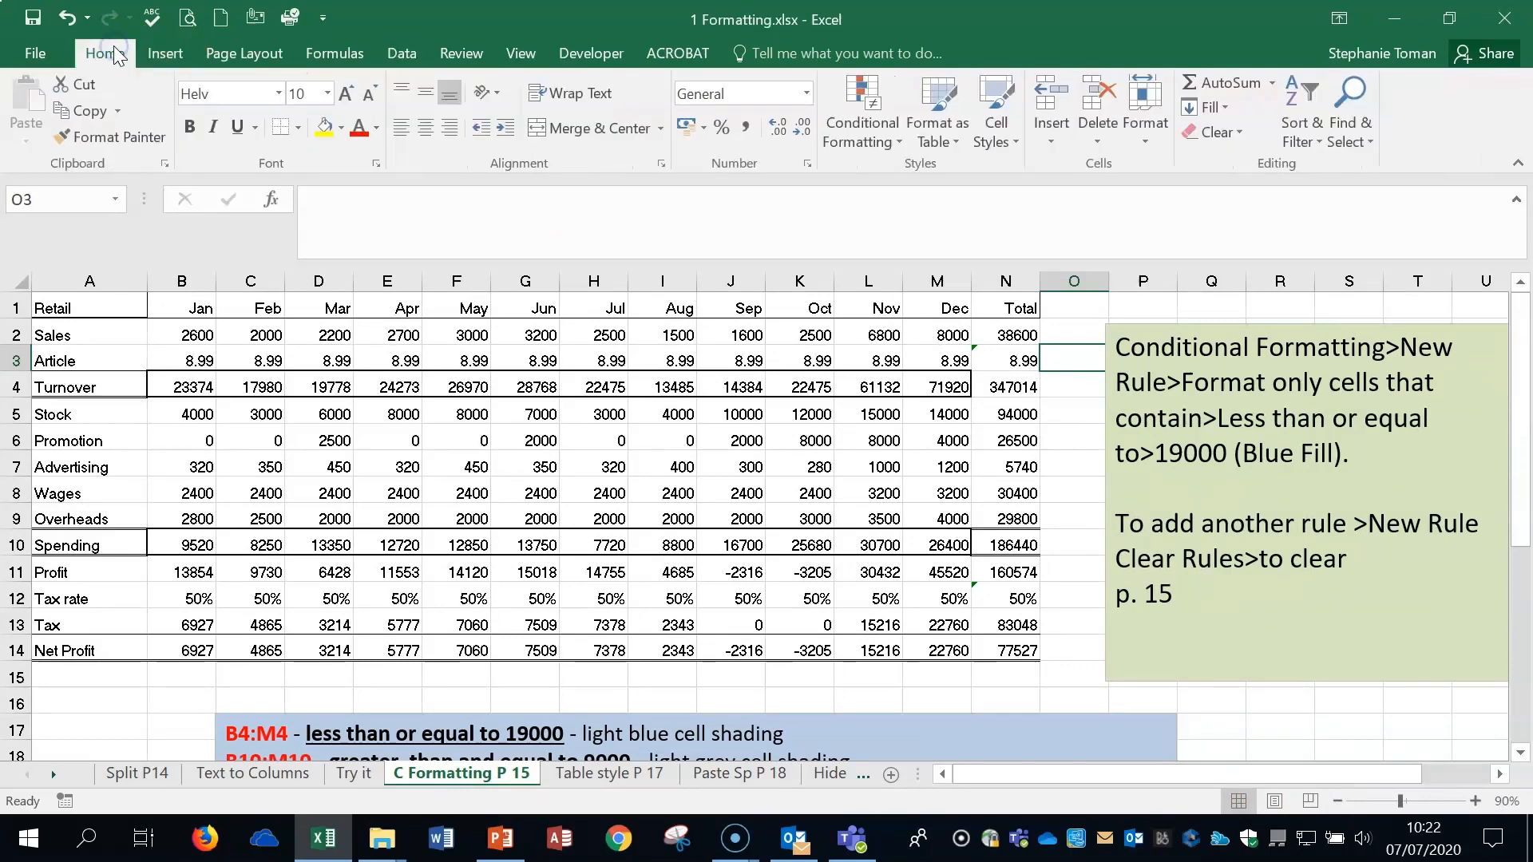
pyautogui.click(901, 137)
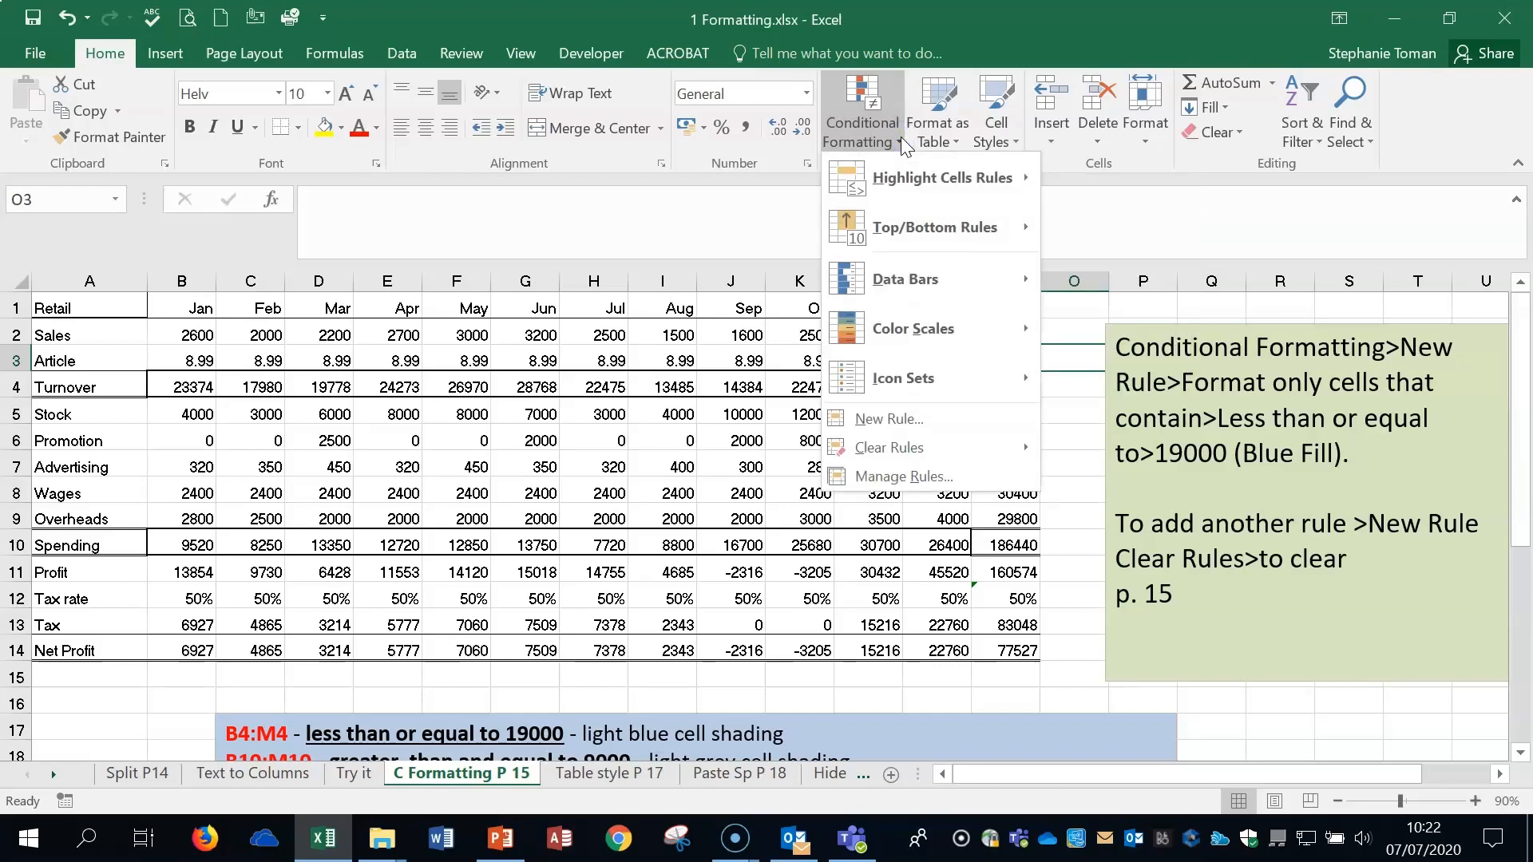
pyautogui.click(933, 180)
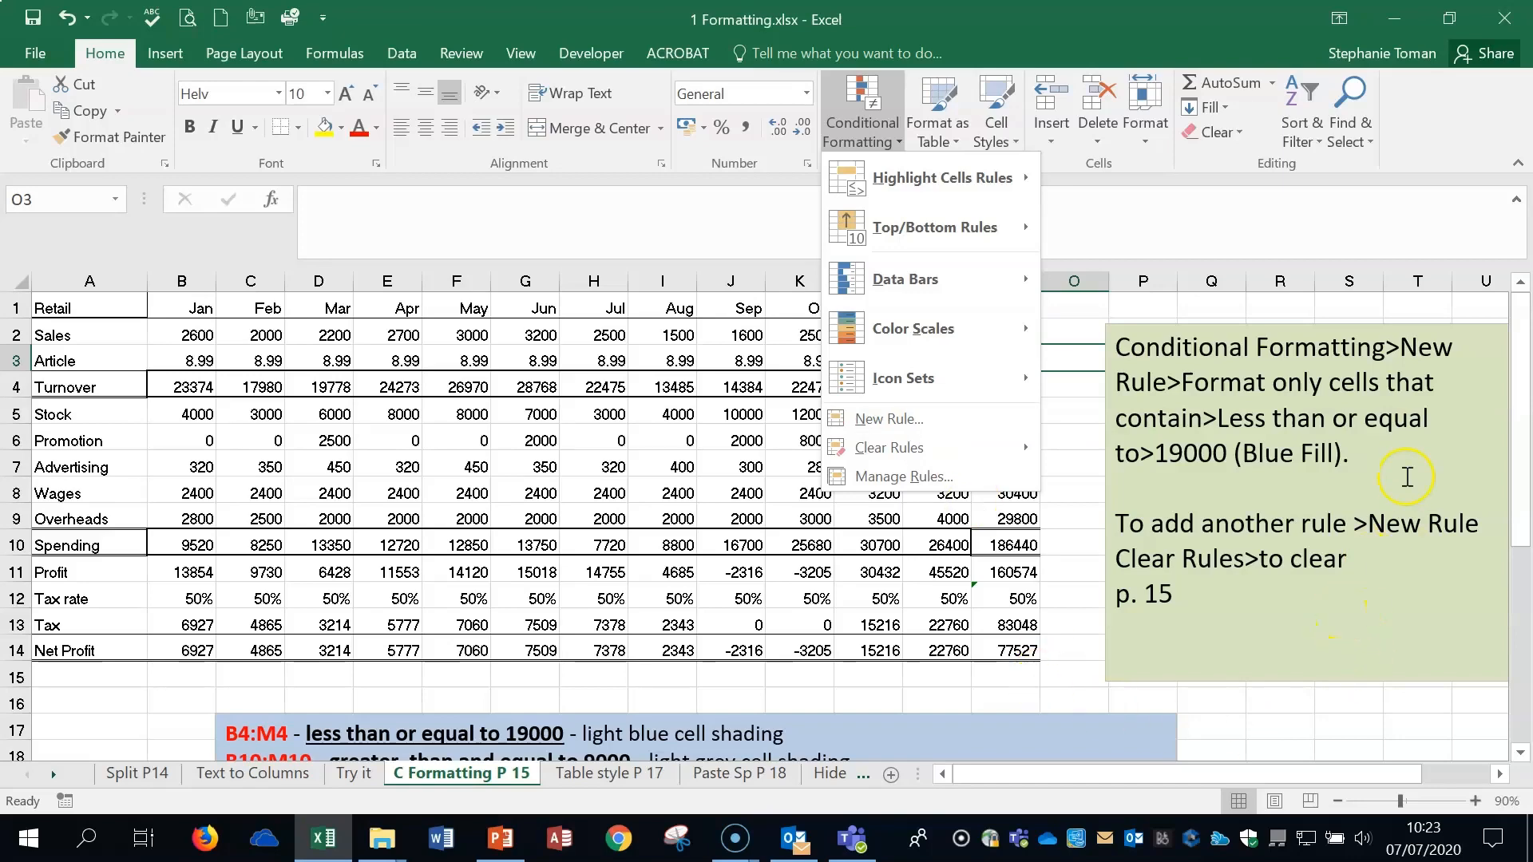
pyautogui.click(1452, 464)
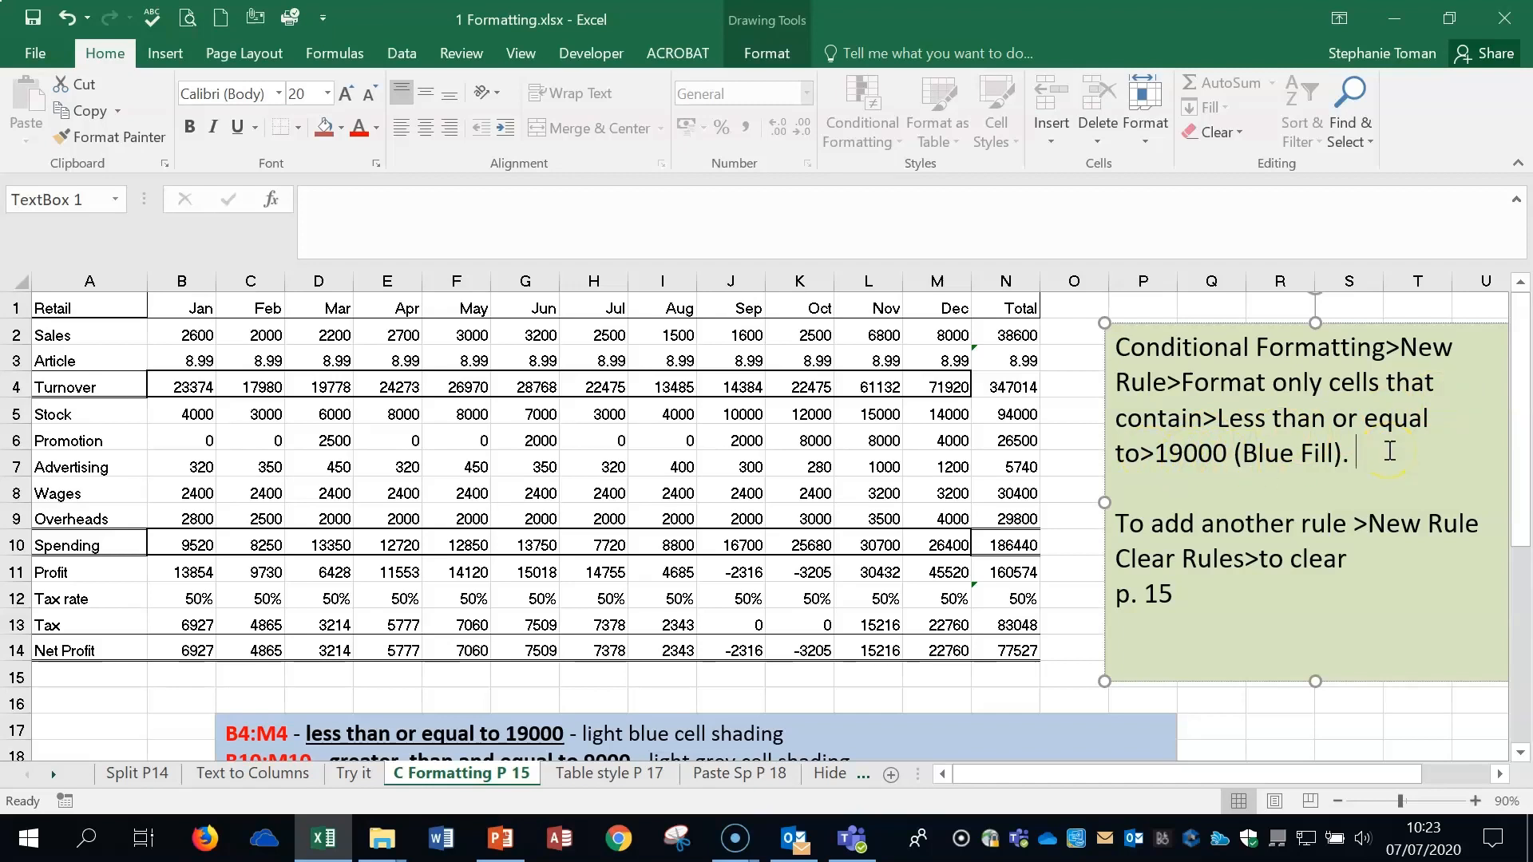
pyautogui.scroll(-1, 1000, 709)
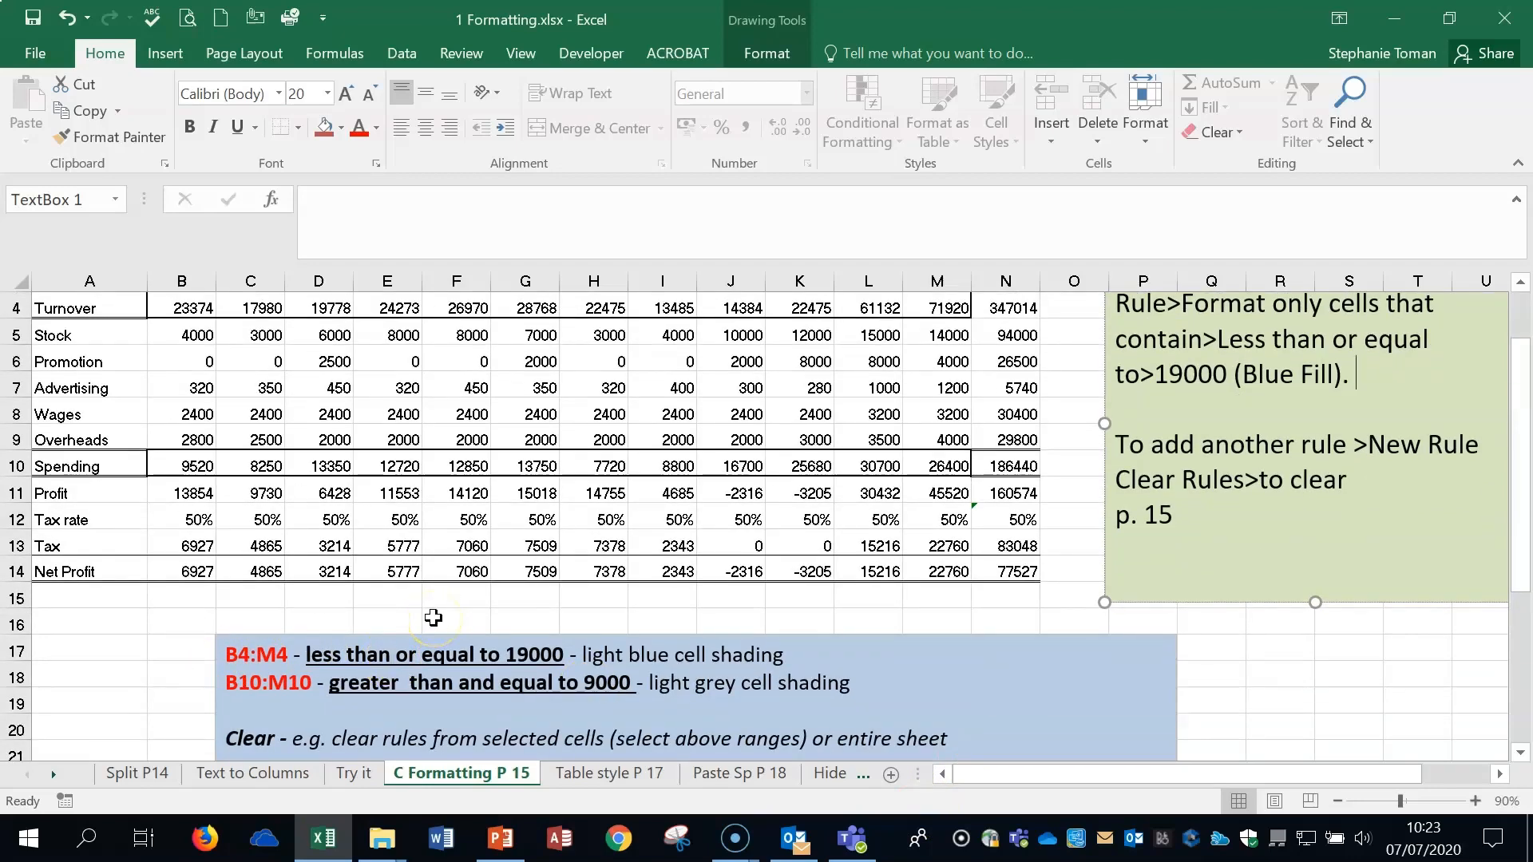
# Create a new conditional formatting rule for Turnover cells B4:M4 using the rule type Format only cells that contain
pyautogui.moveTo(186, 303); pyautogui.dragTo(946, 311)
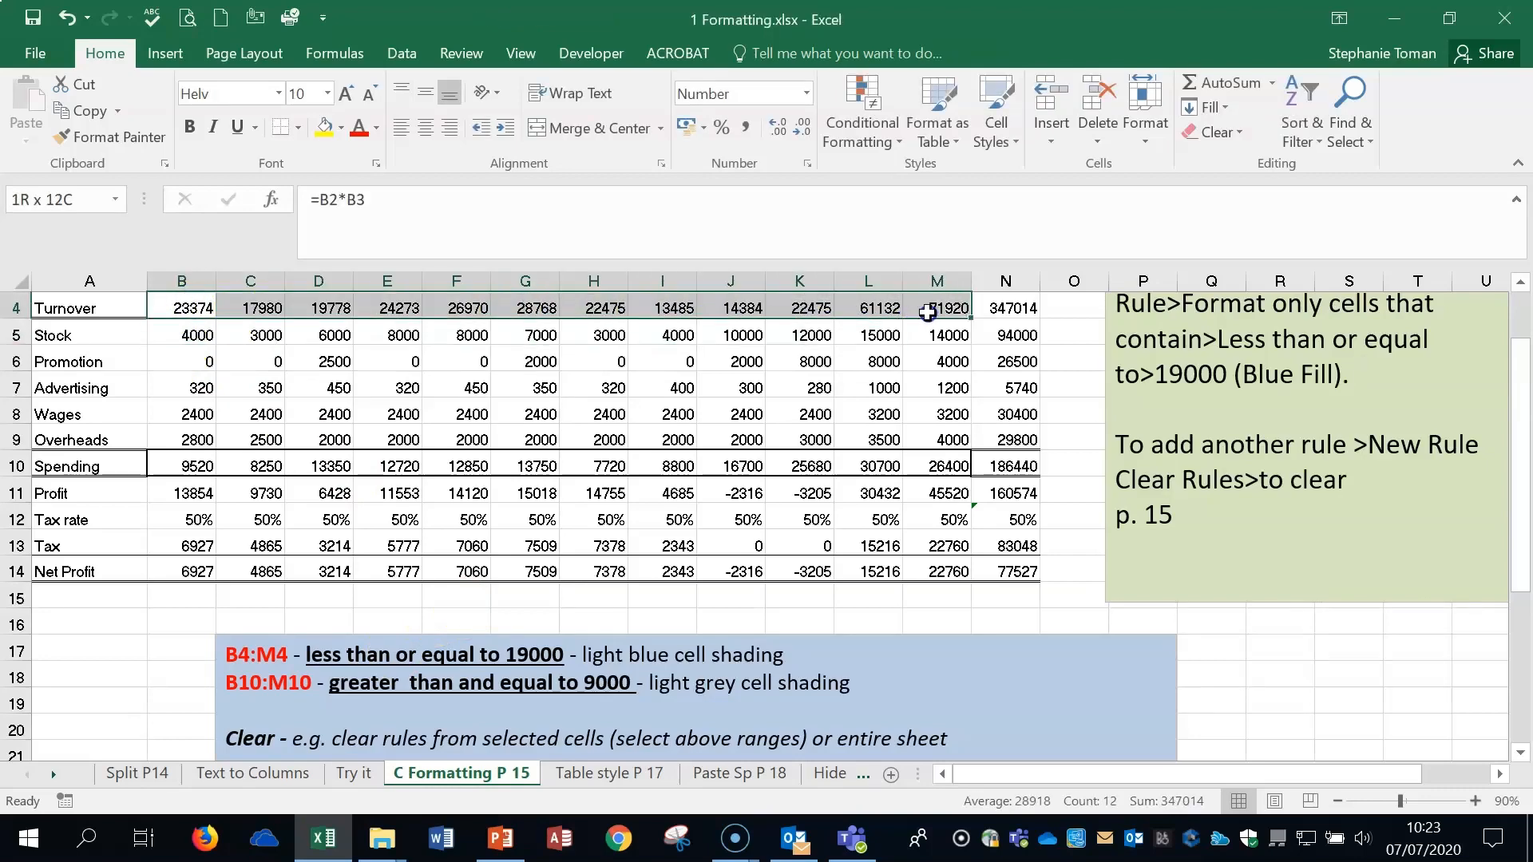
pyautogui.scroll(1, 926, 434)
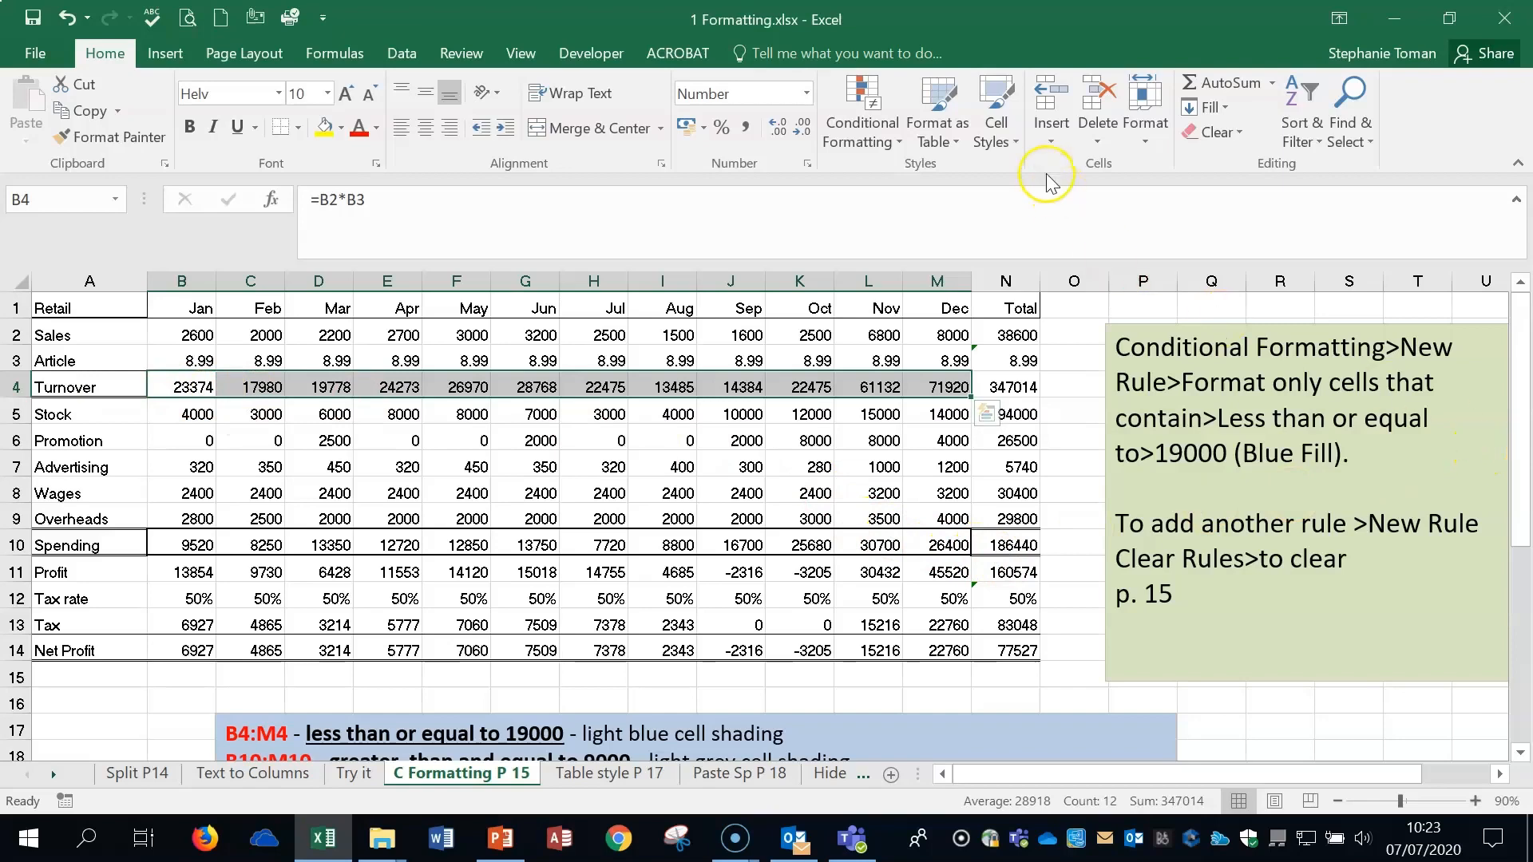
pyautogui.click(883, 143)
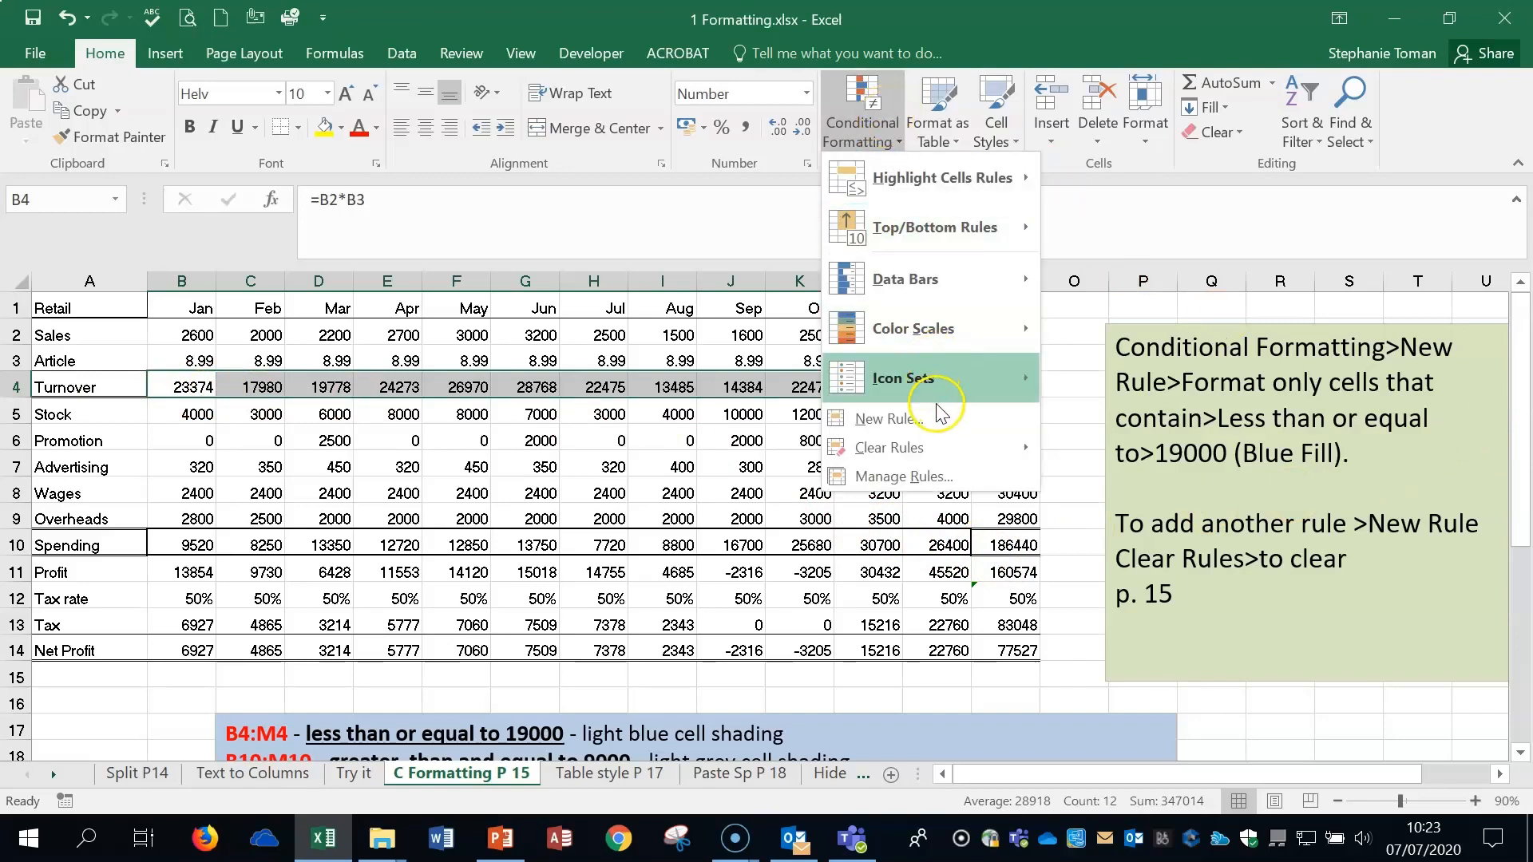
pyautogui.click(888, 418)
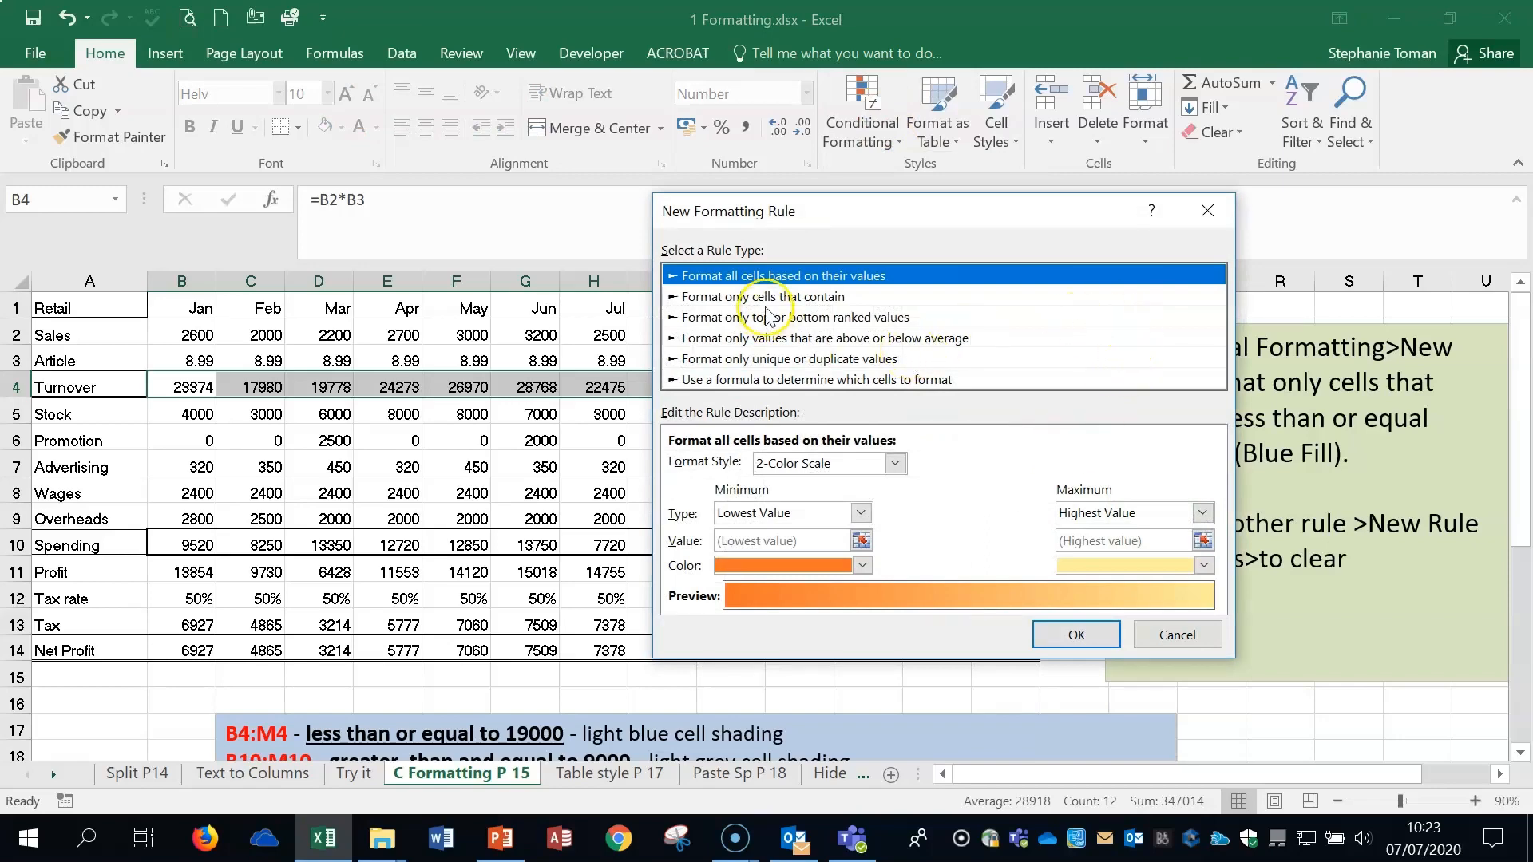
pyautogui.click(805, 298)
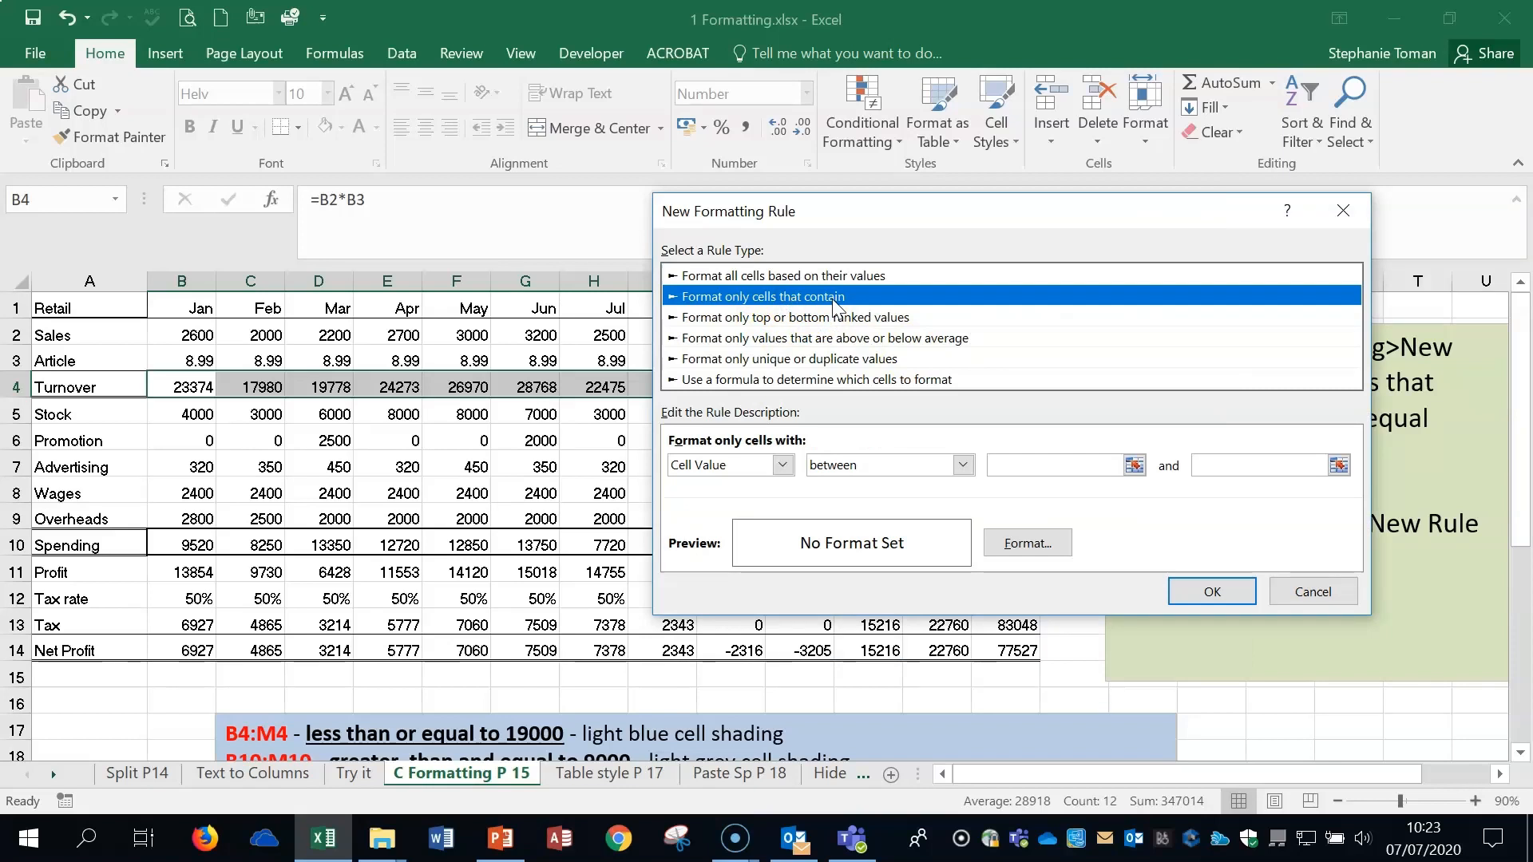
pyautogui.click(824, 302)
# Set the Turnover rule's condition to cell values less than or equal to 19000
pyautogui.click(963, 466)
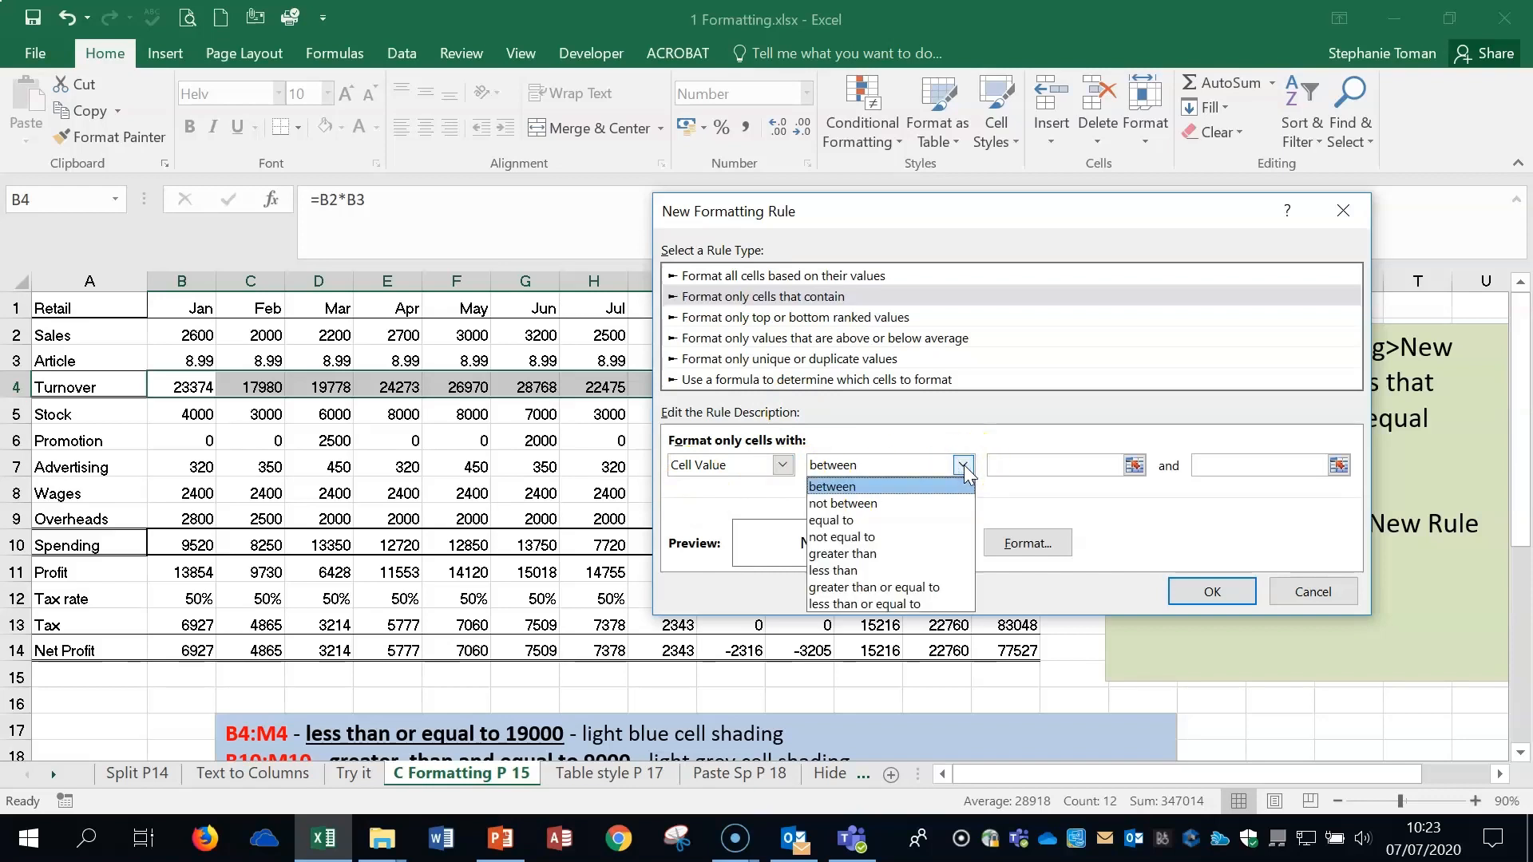
pyautogui.click(941, 612)
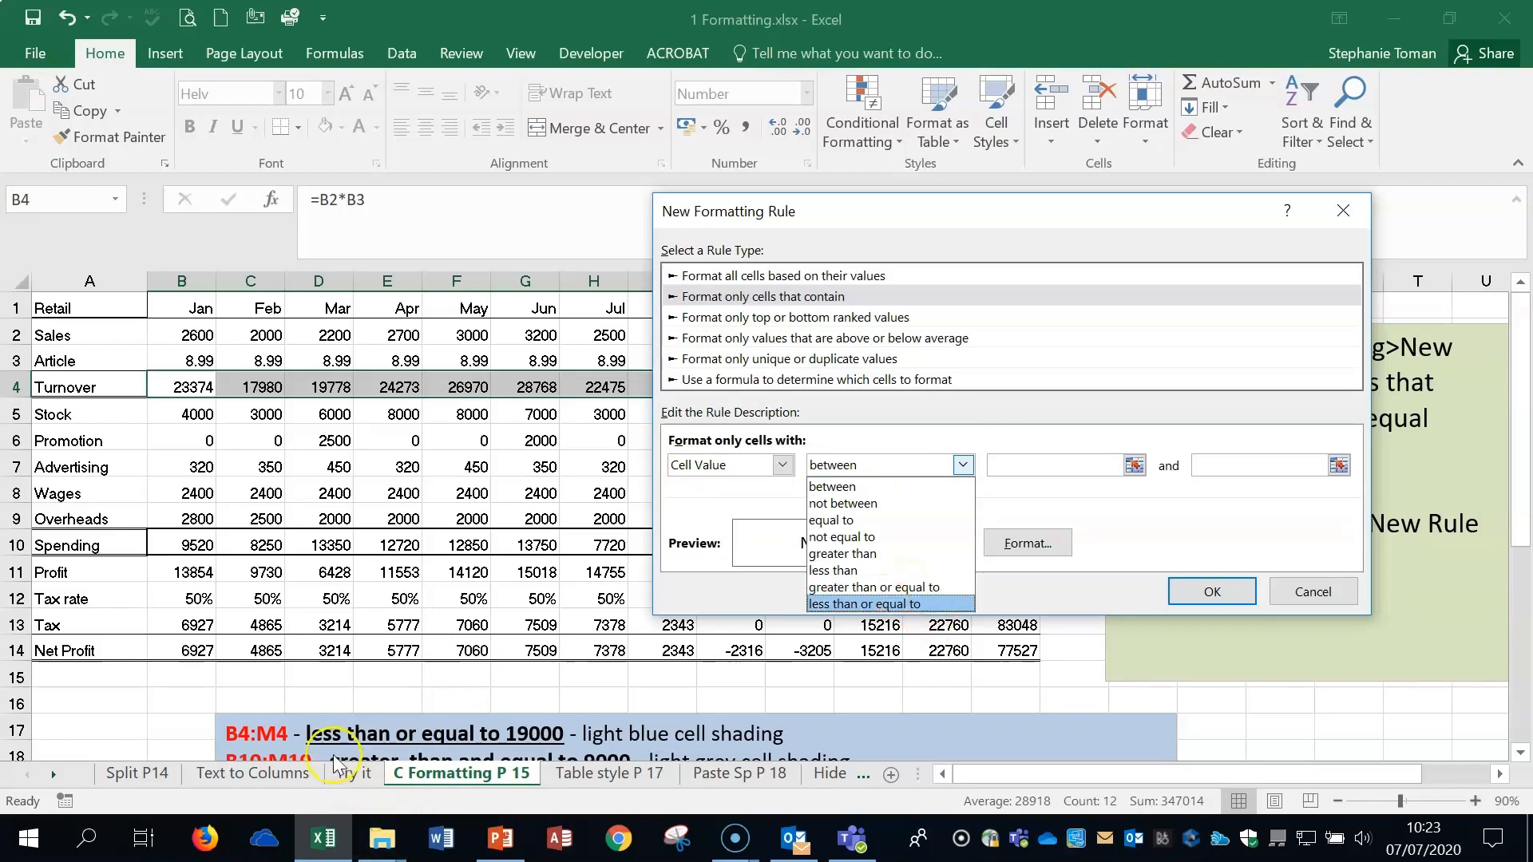
pyautogui.click(859, 604)
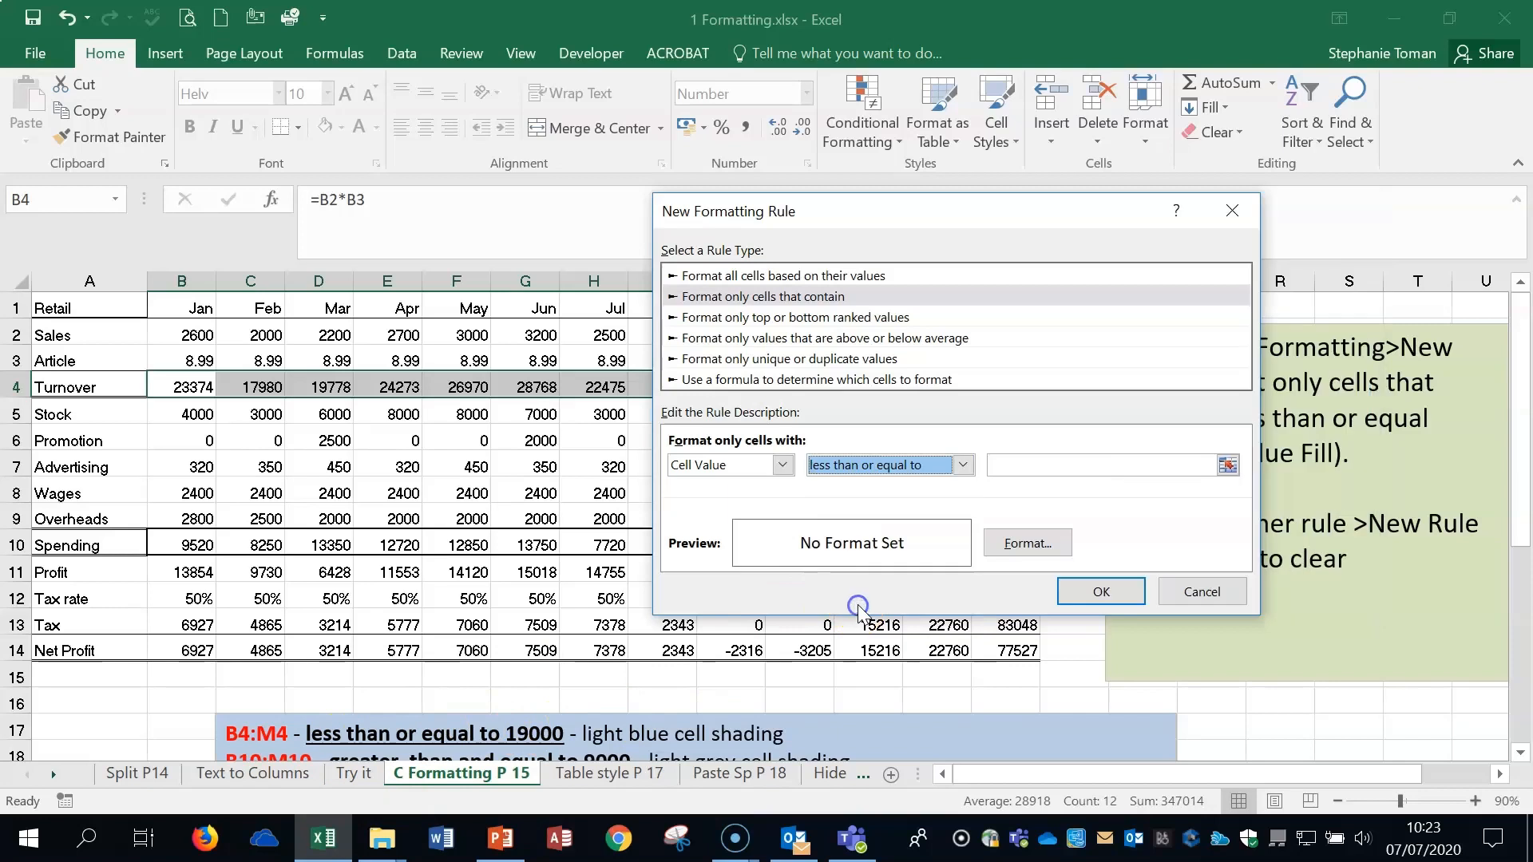
pyautogui.click(1016, 466)
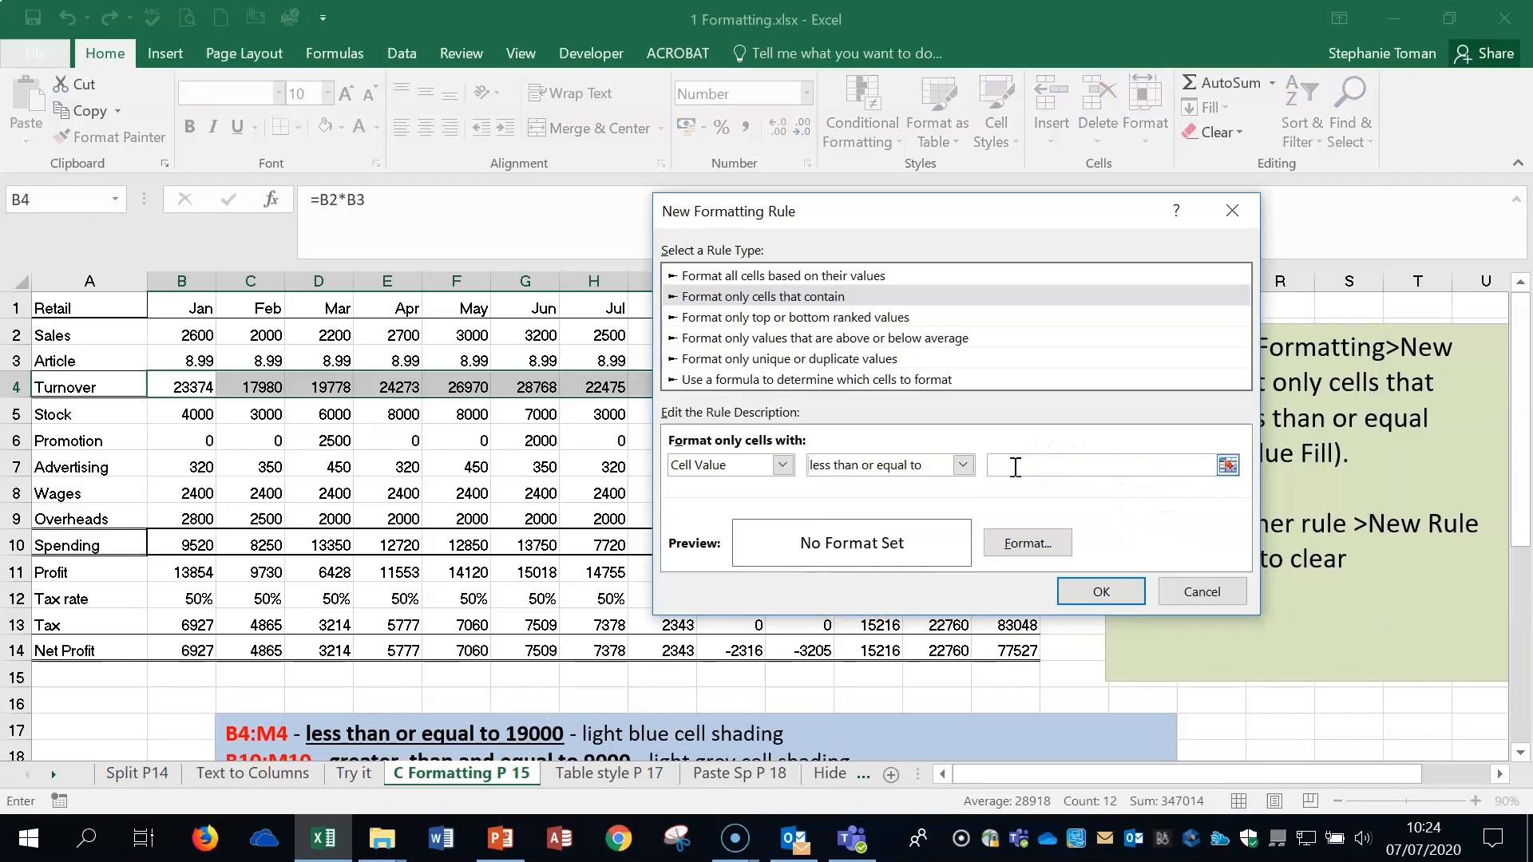
pyautogui.write('19000')
pyautogui.click(1068, 462)
pyautogui.click(1071, 463)
# Give the Turnover rule a light blue background fill, apply it and deselect the range
pyautogui.click(1030, 545)
pyautogui.click(1521, 756)
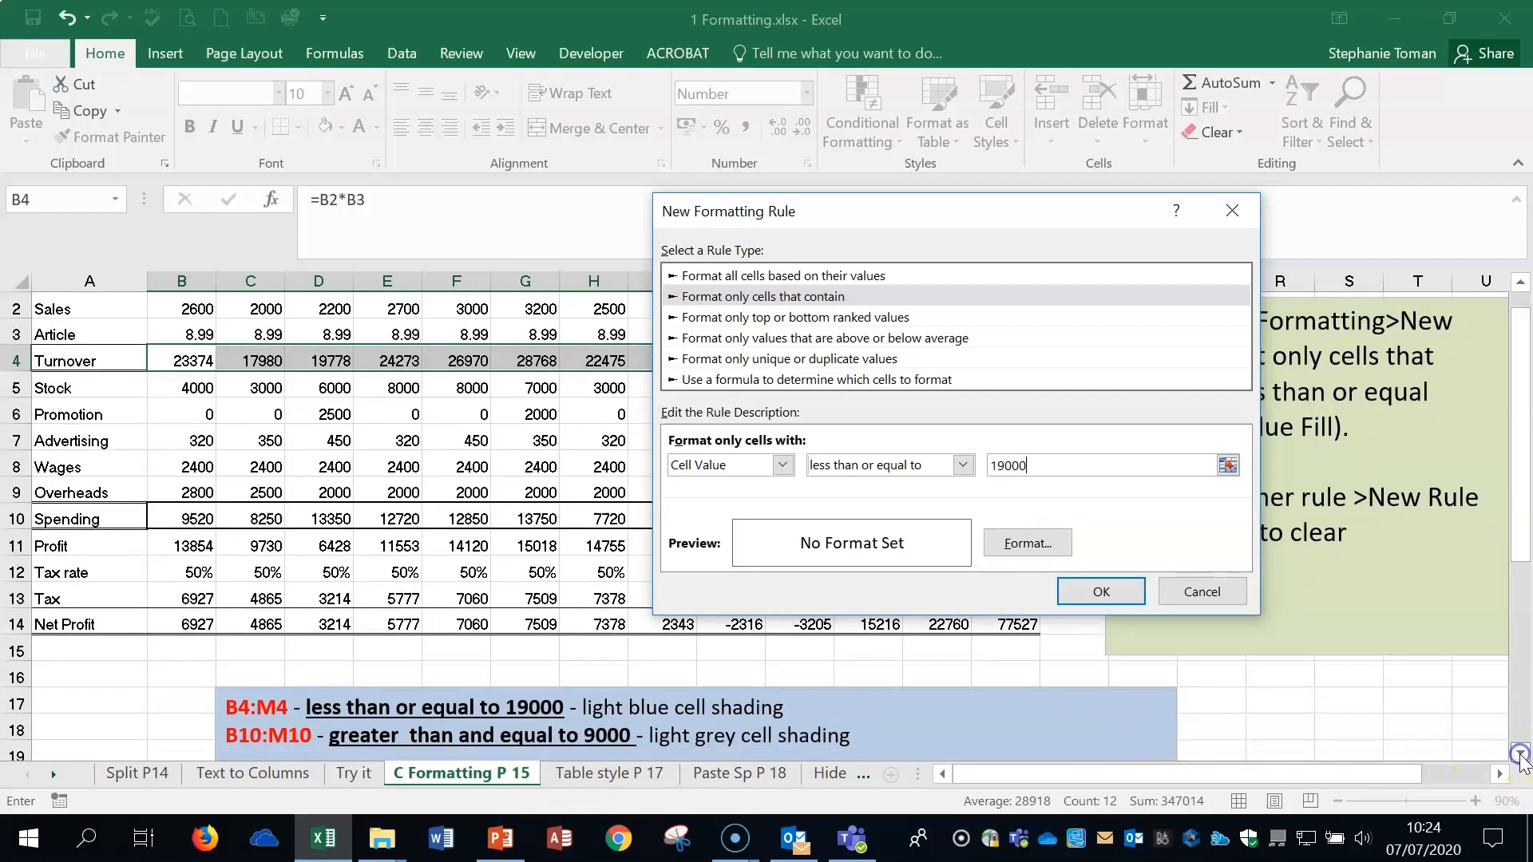
pyautogui.click(1021, 546)
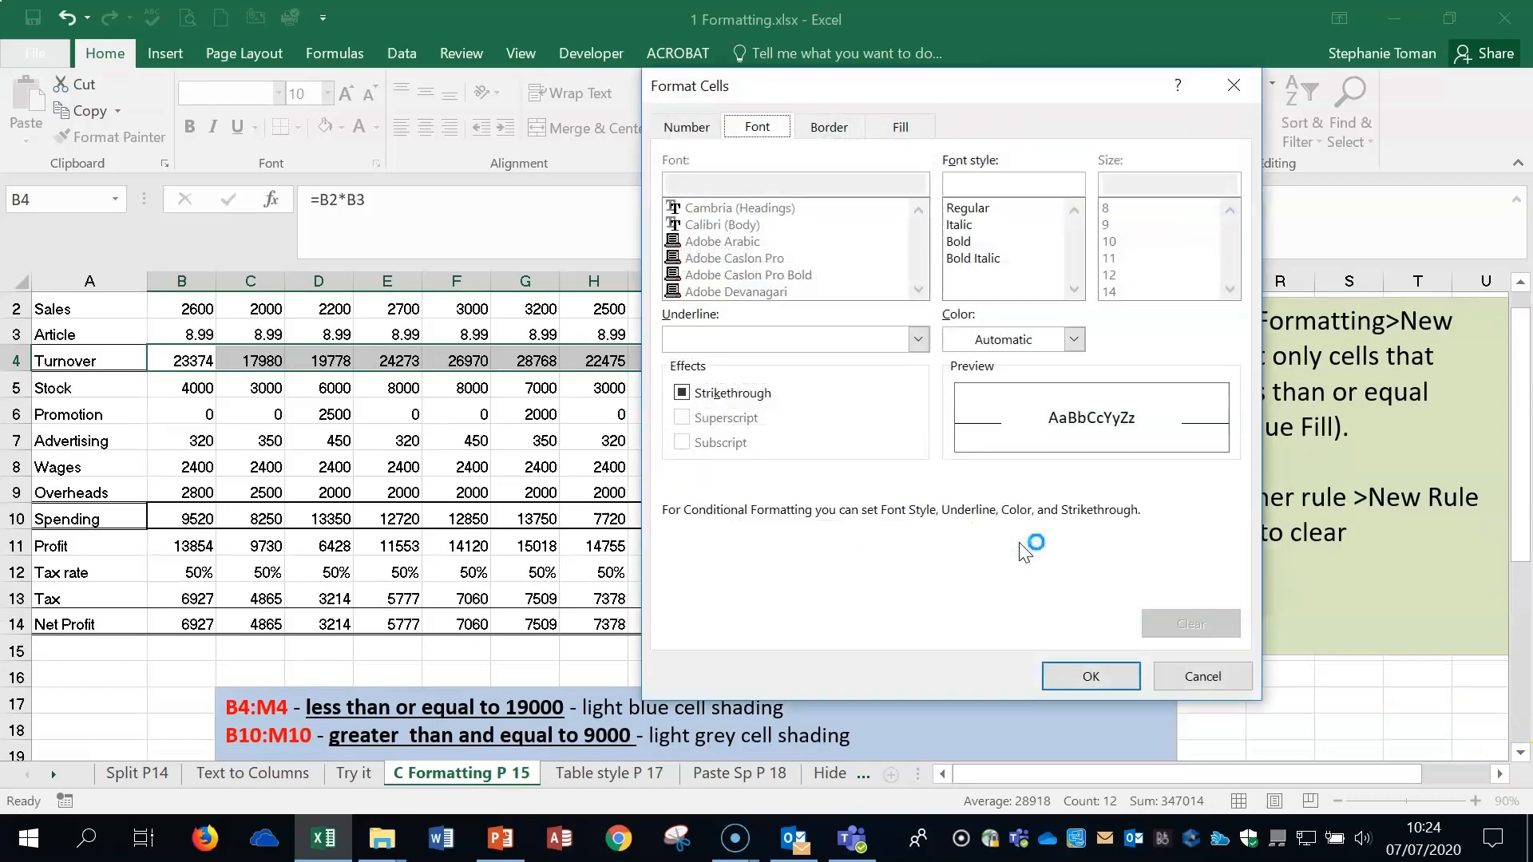
pyautogui.click(758, 130)
pyautogui.click(1075, 341)
pyautogui.click(900, 128)
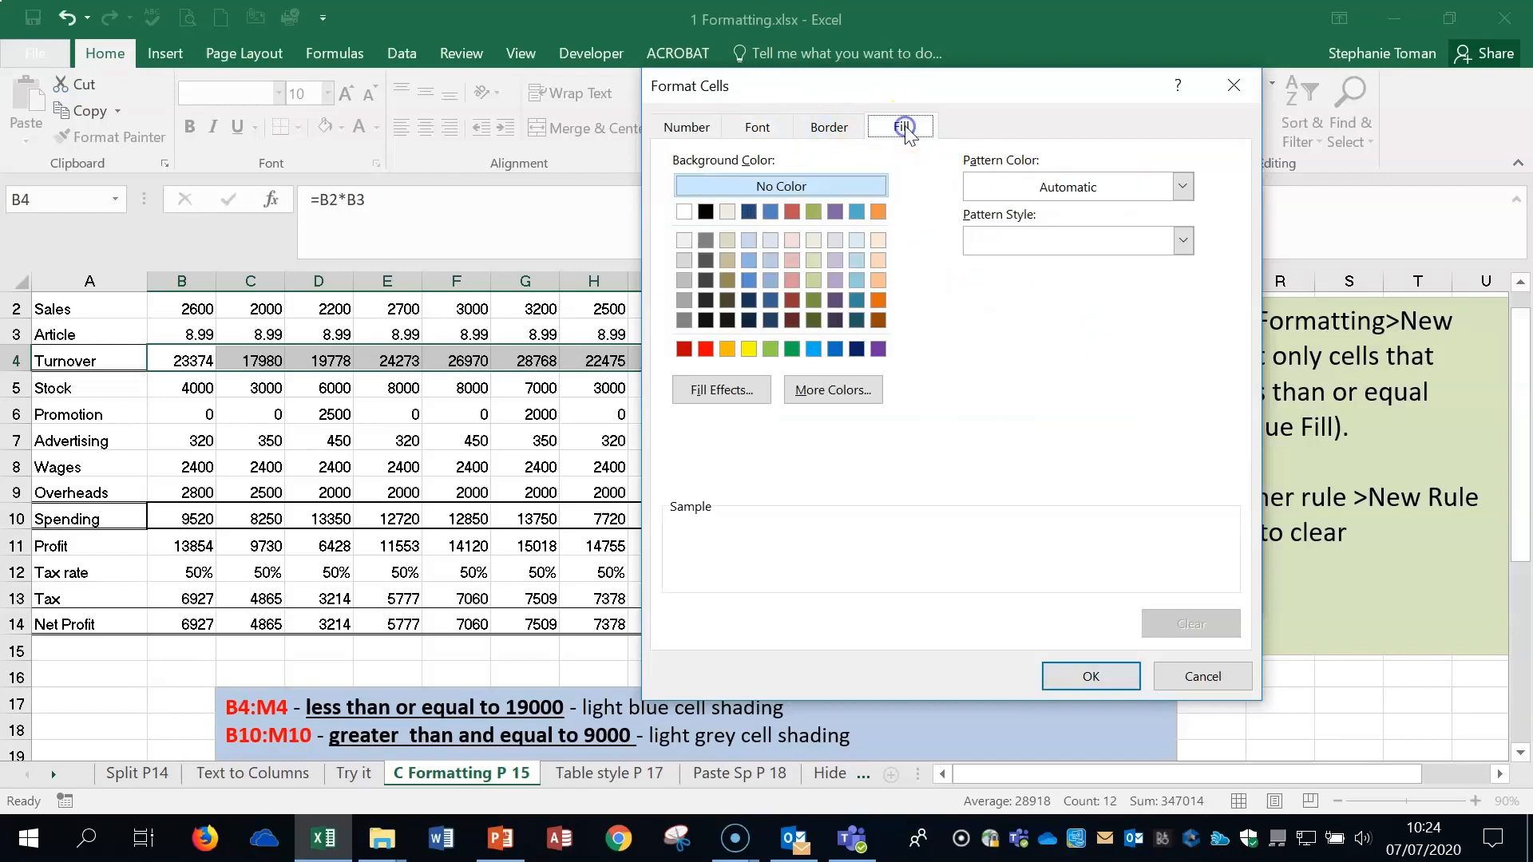
pyautogui.click(855, 240)
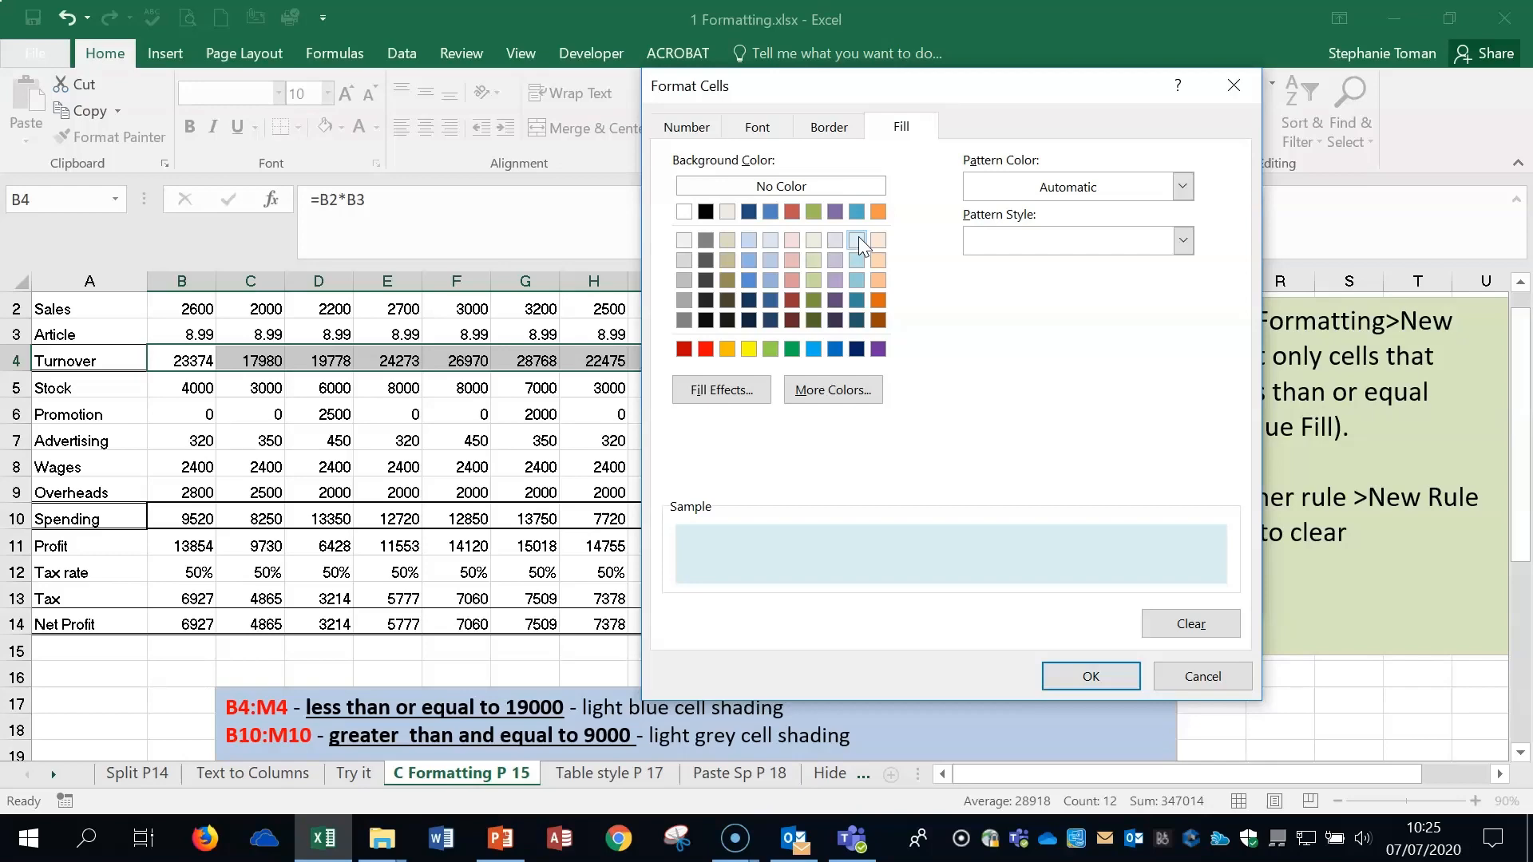
pyautogui.click(1114, 675)
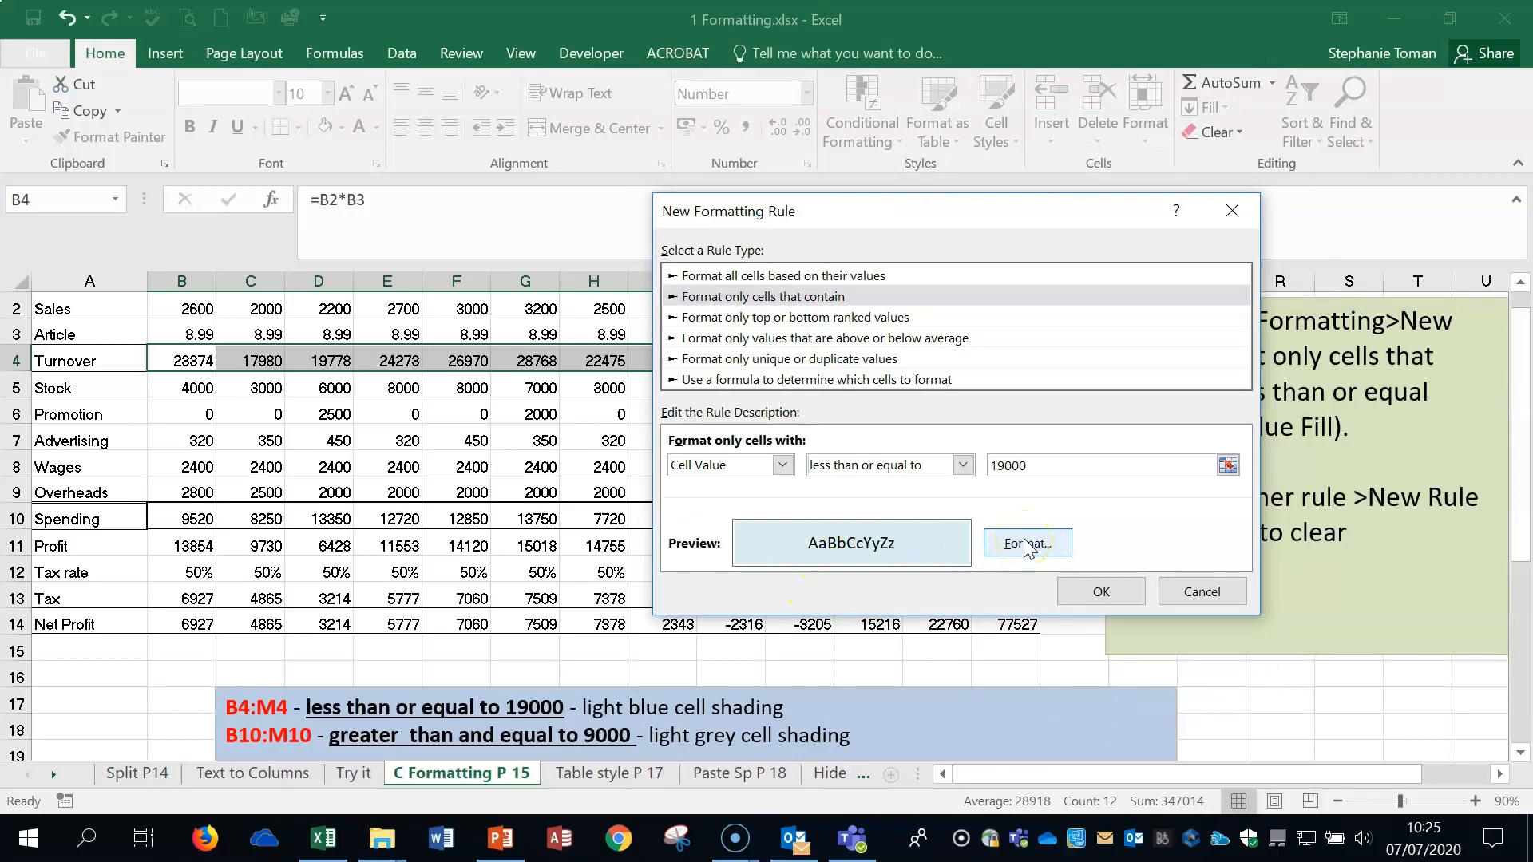
pyautogui.click(1102, 592)
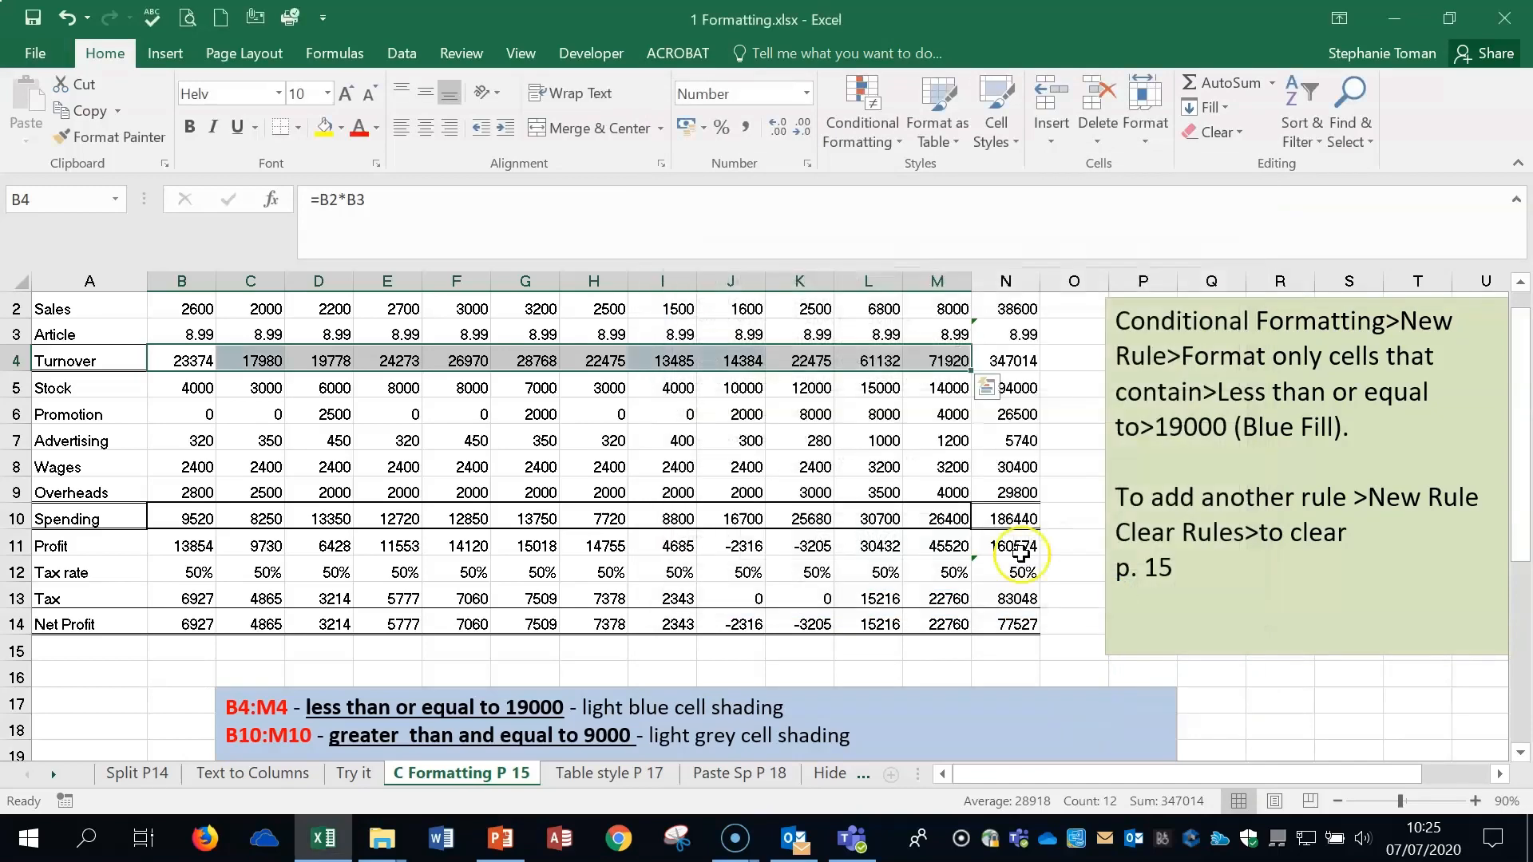
pyautogui.click(731, 440)
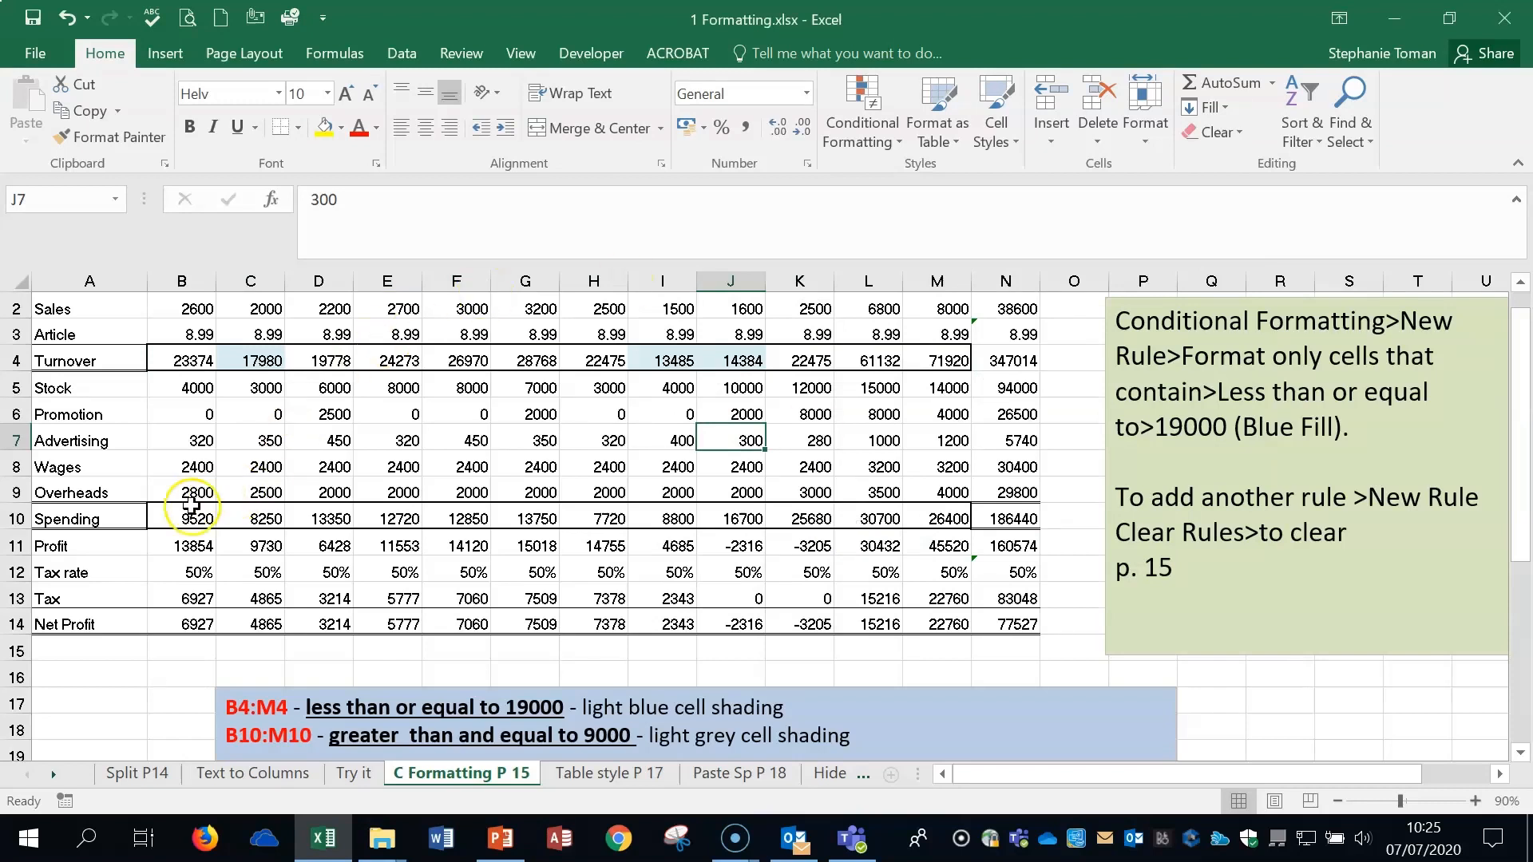
# Create a rule for Spending cells B10:M10 that formats only cell values greater than or equal to 9000
pyautogui.moveTo(188, 519); pyautogui.dragTo(951, 520)
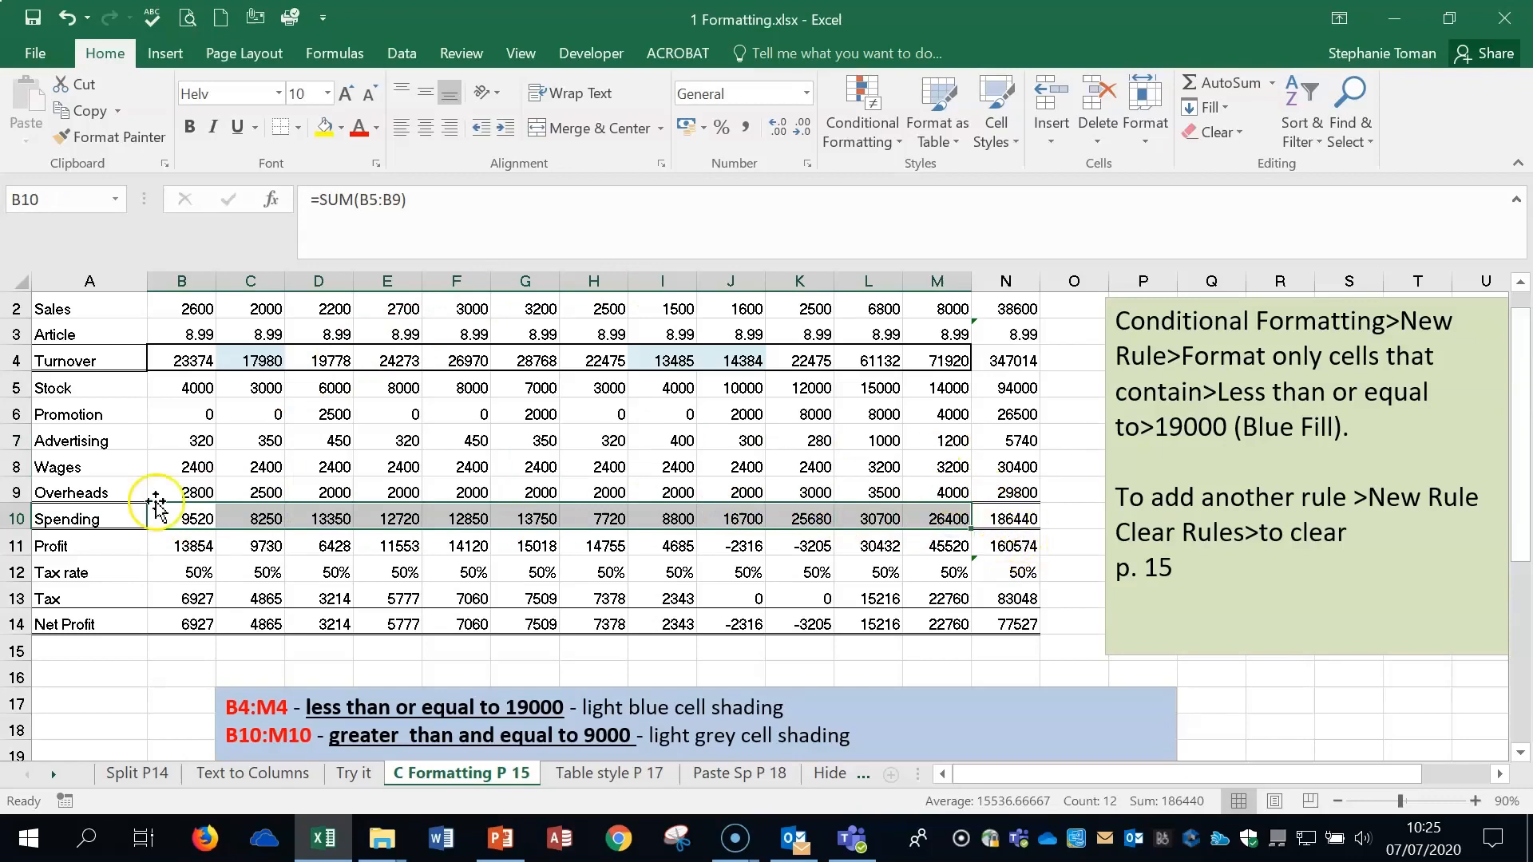
pyautogui.click(890, 137)
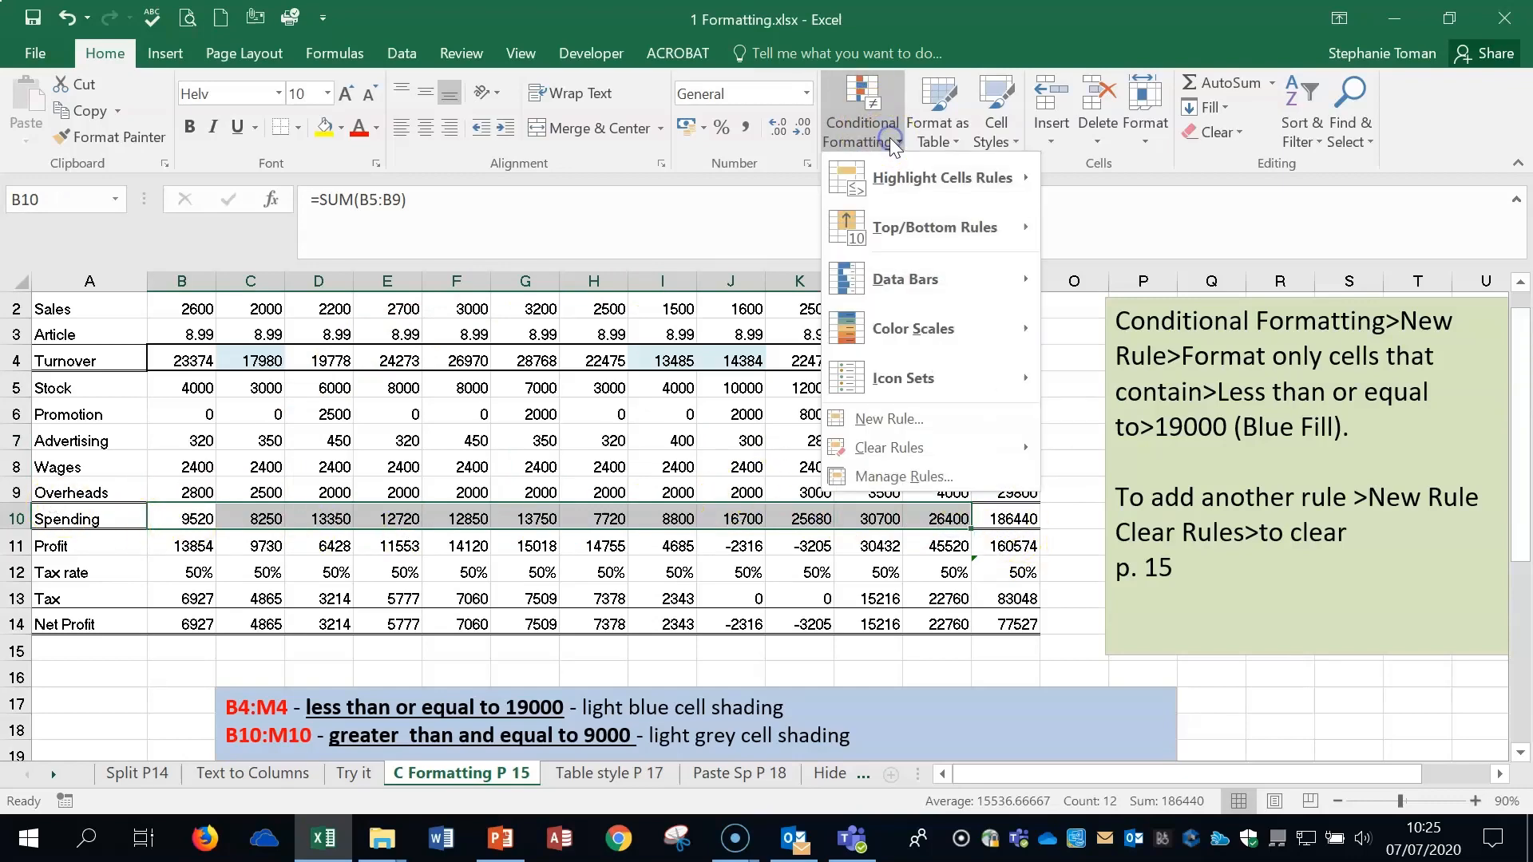
pyautogui.click(936, 421)
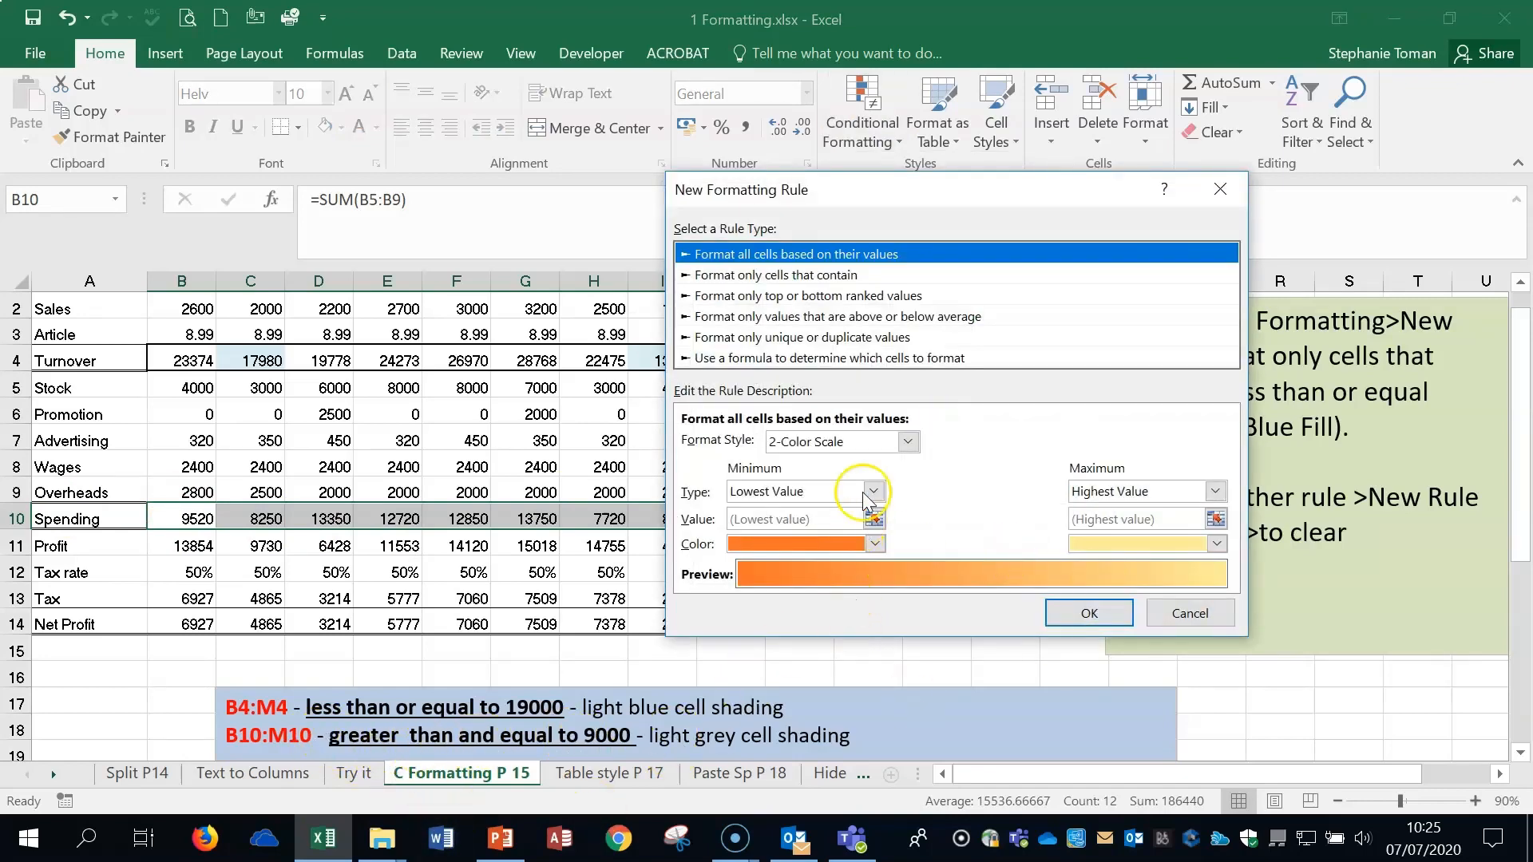
pyautogui.click(822, 274)
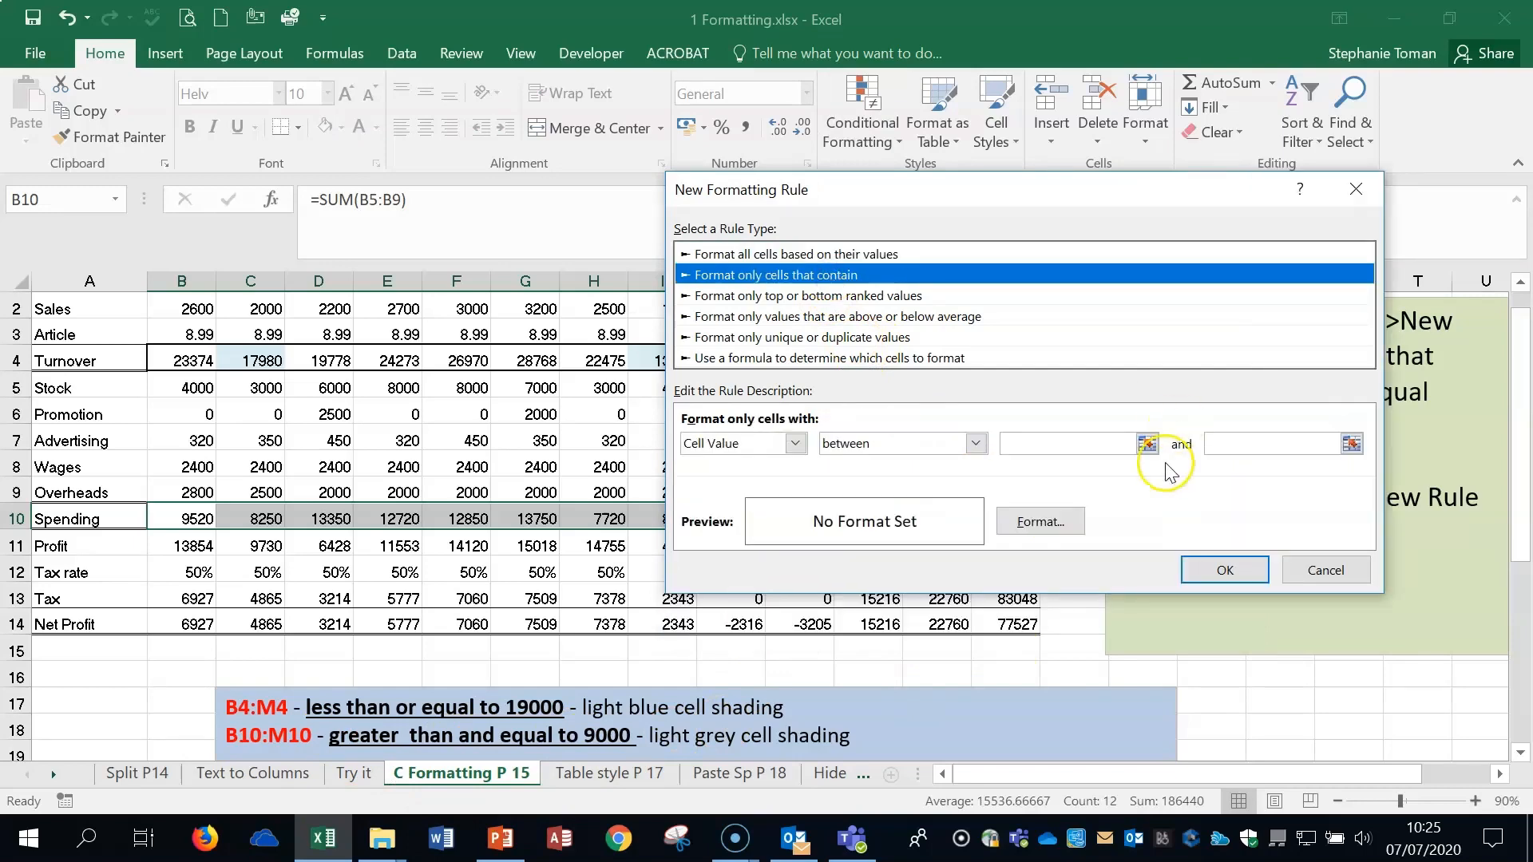
pyautogui.click(976, 443)
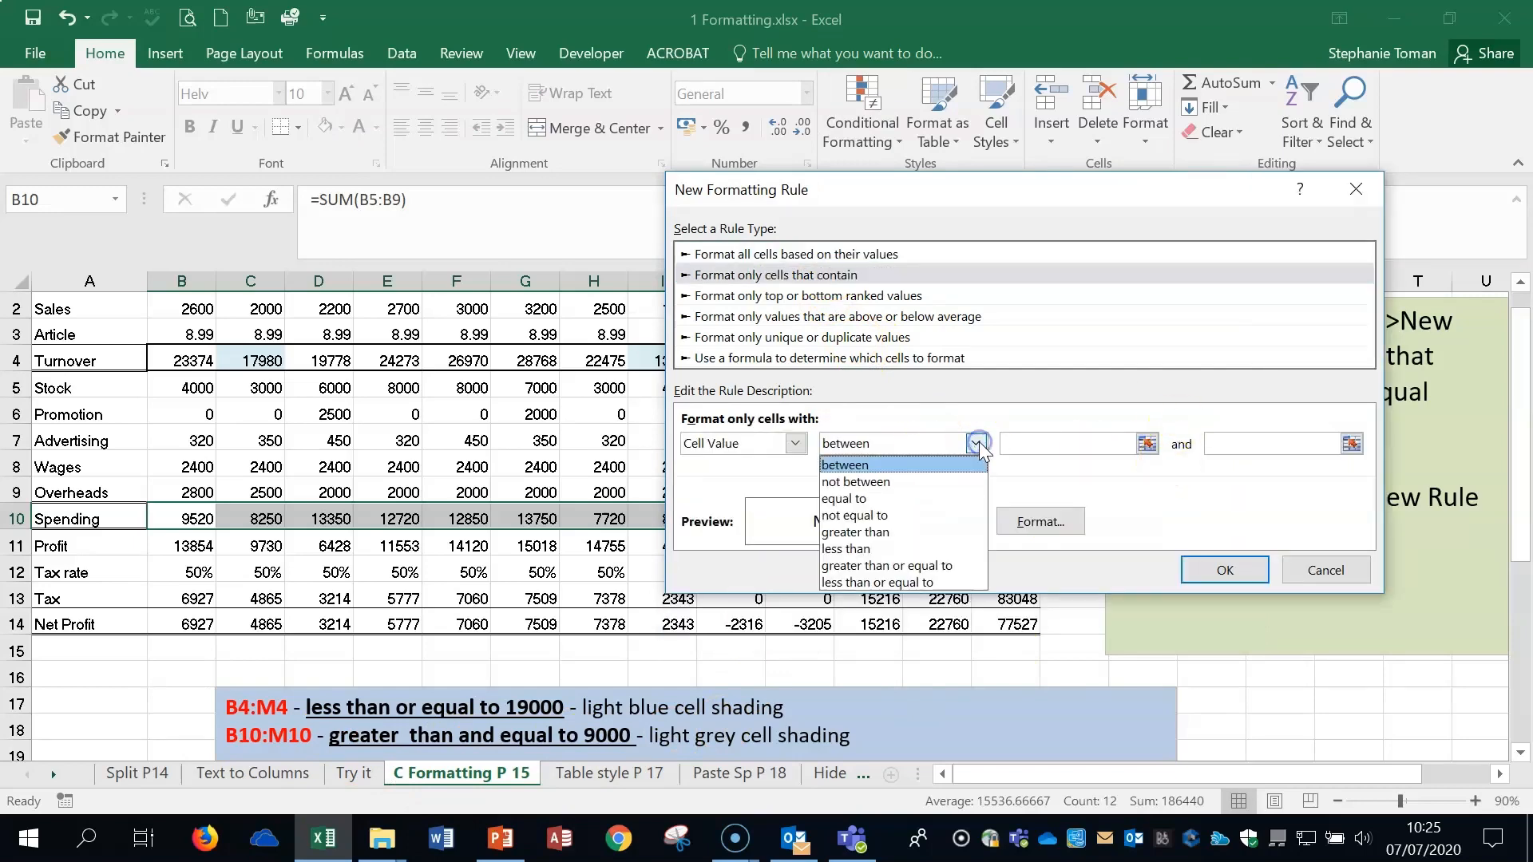
pyautogui.click(945, 567)
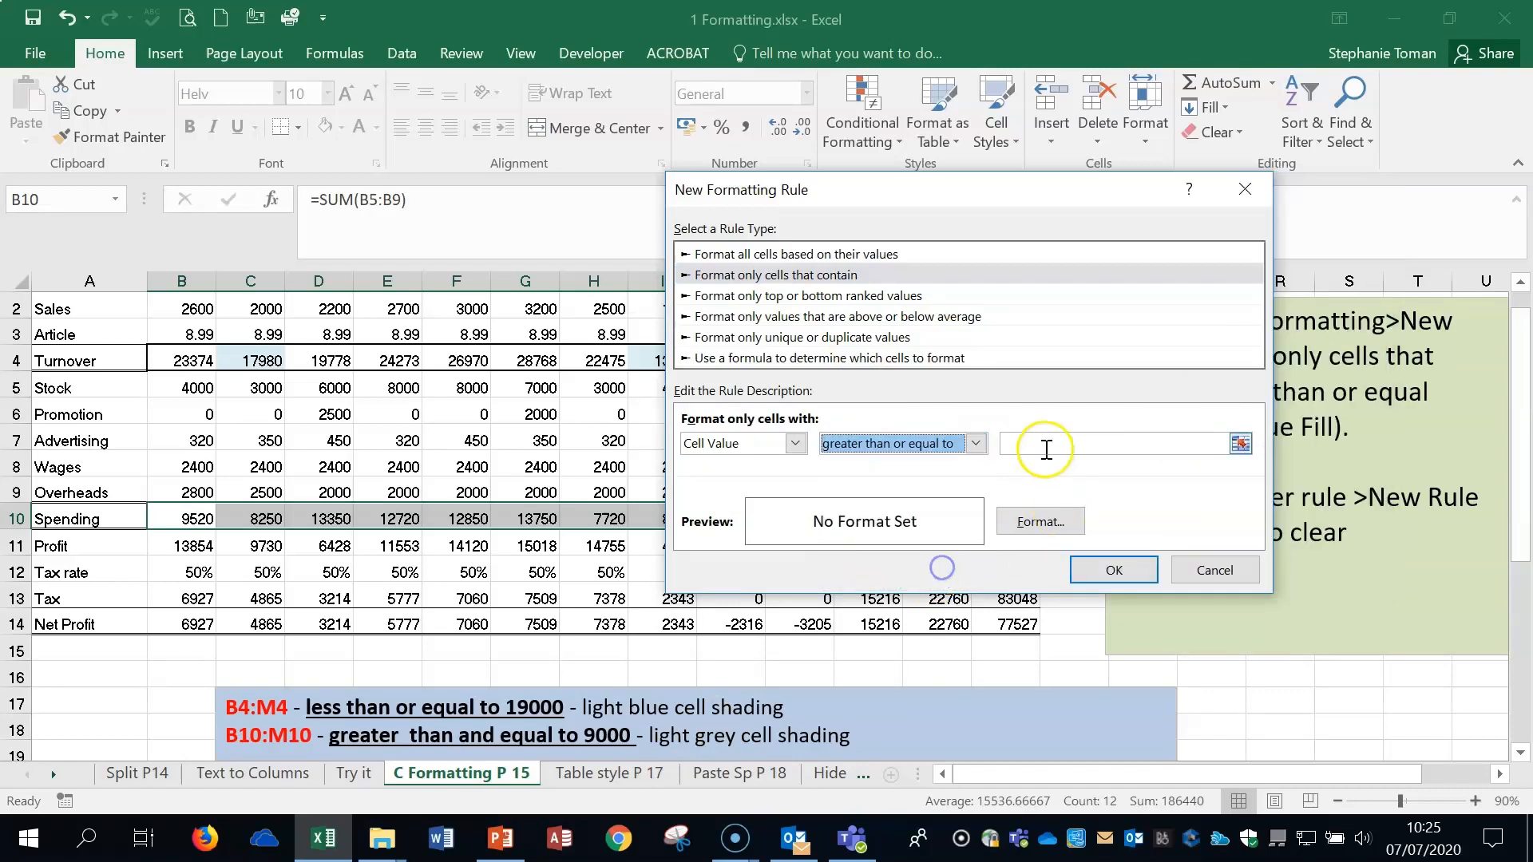
pyautogui.click(1042, 443)
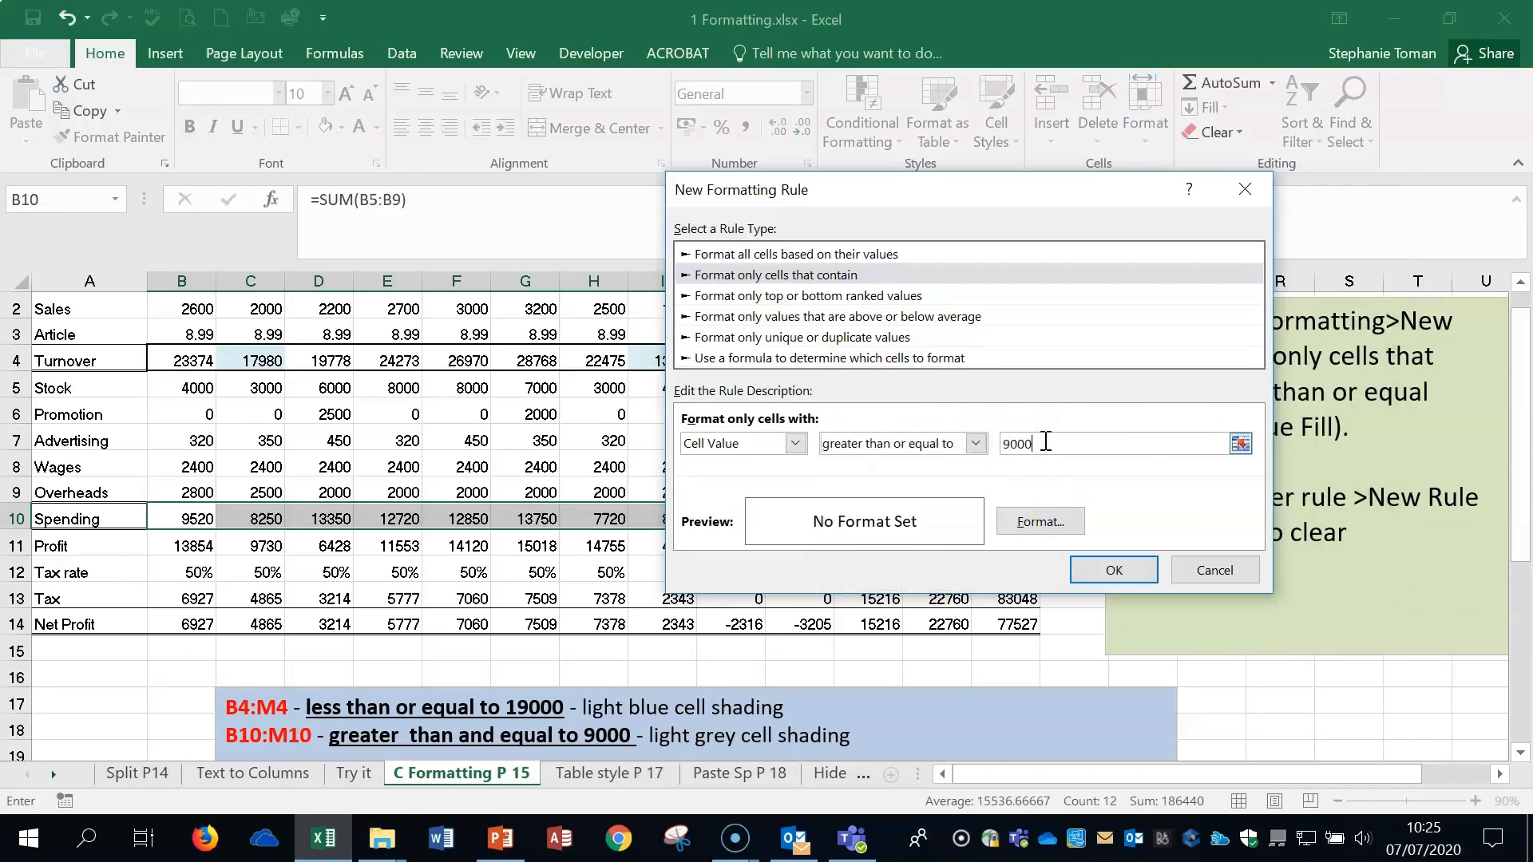
# Give the Spending rule a light grey background fill, apply it and deselect the range
pyautogui.click(1044, 523)
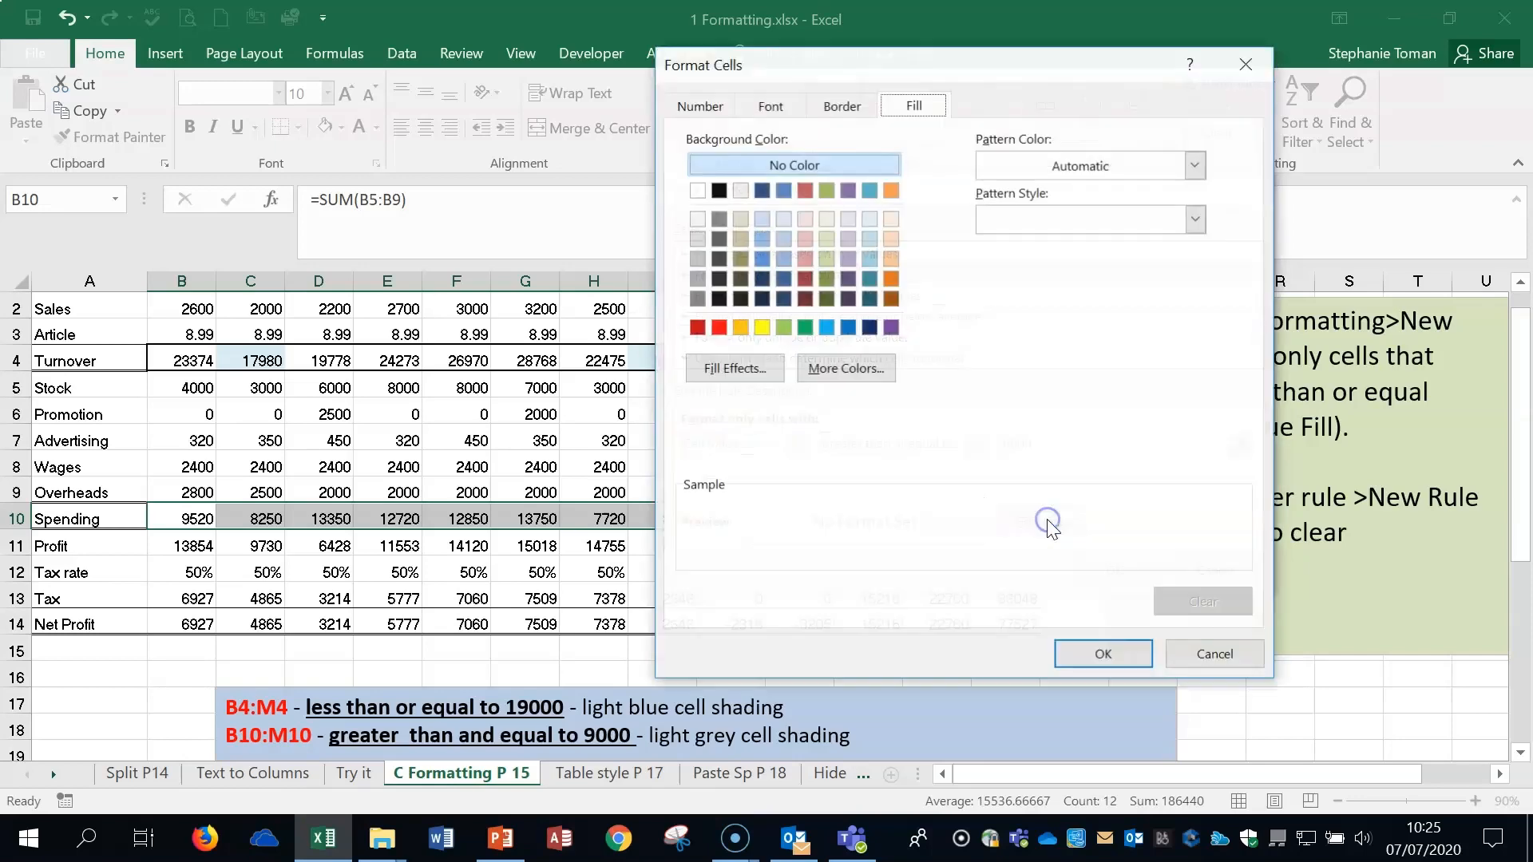
pyautogui.click(697, 238)
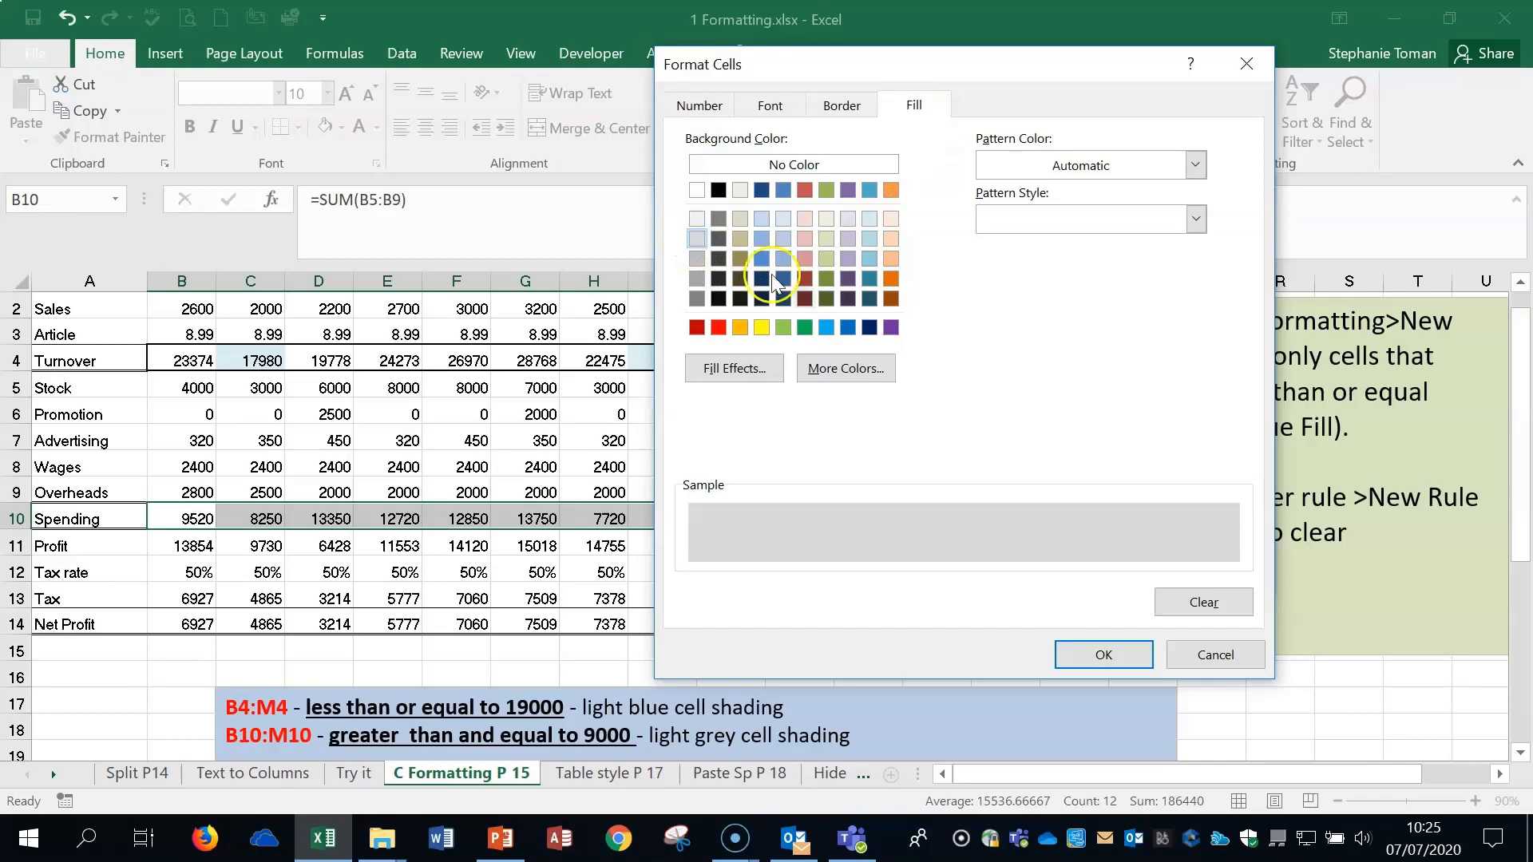
pyautogui.click(1090, 645)
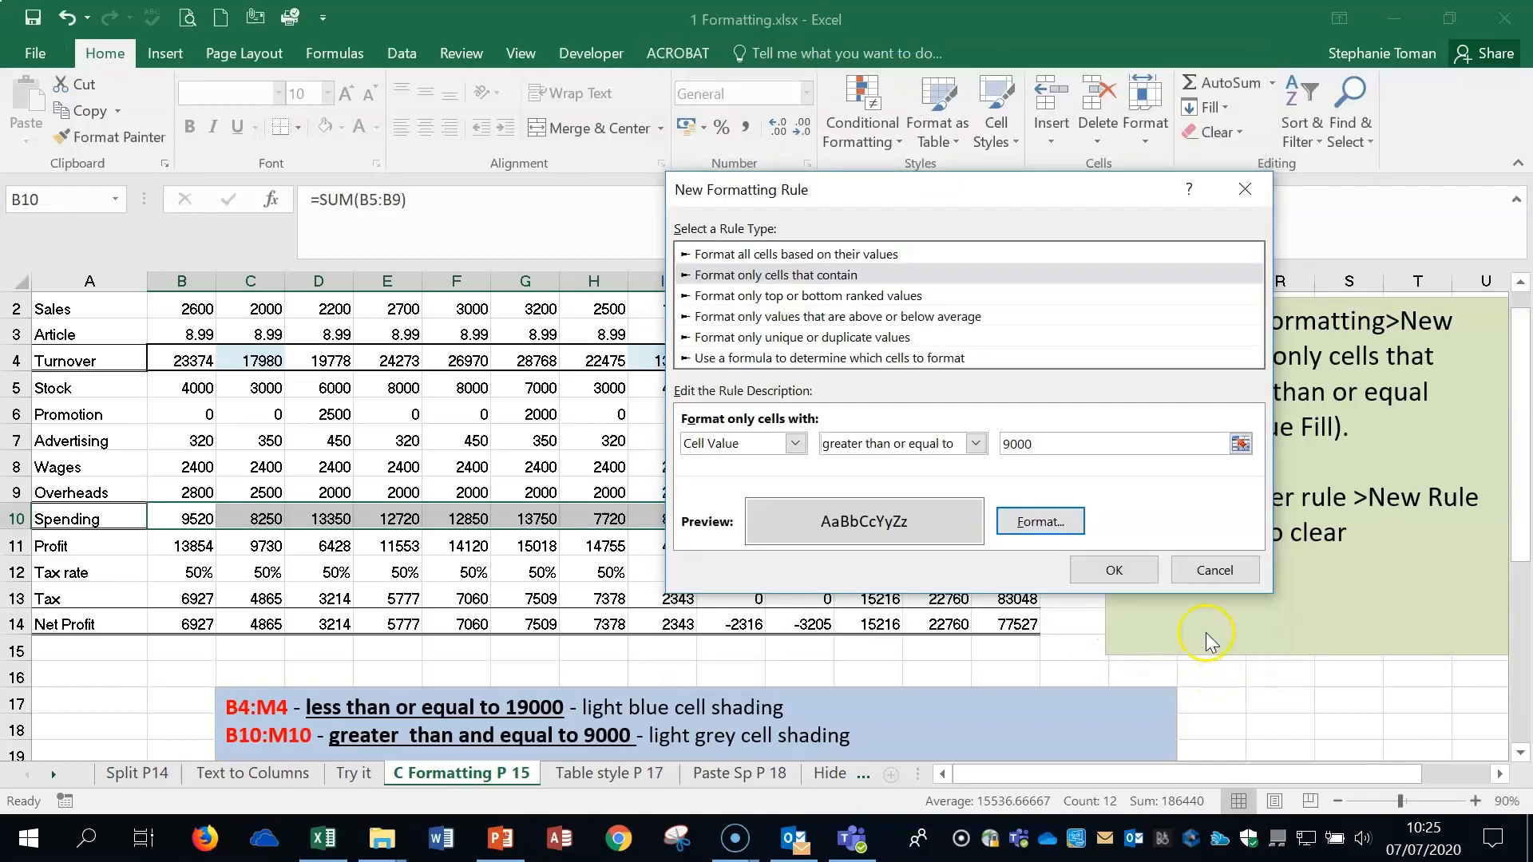
pyautogui.click(1114, 570)
pyautogui.click(890, 623)
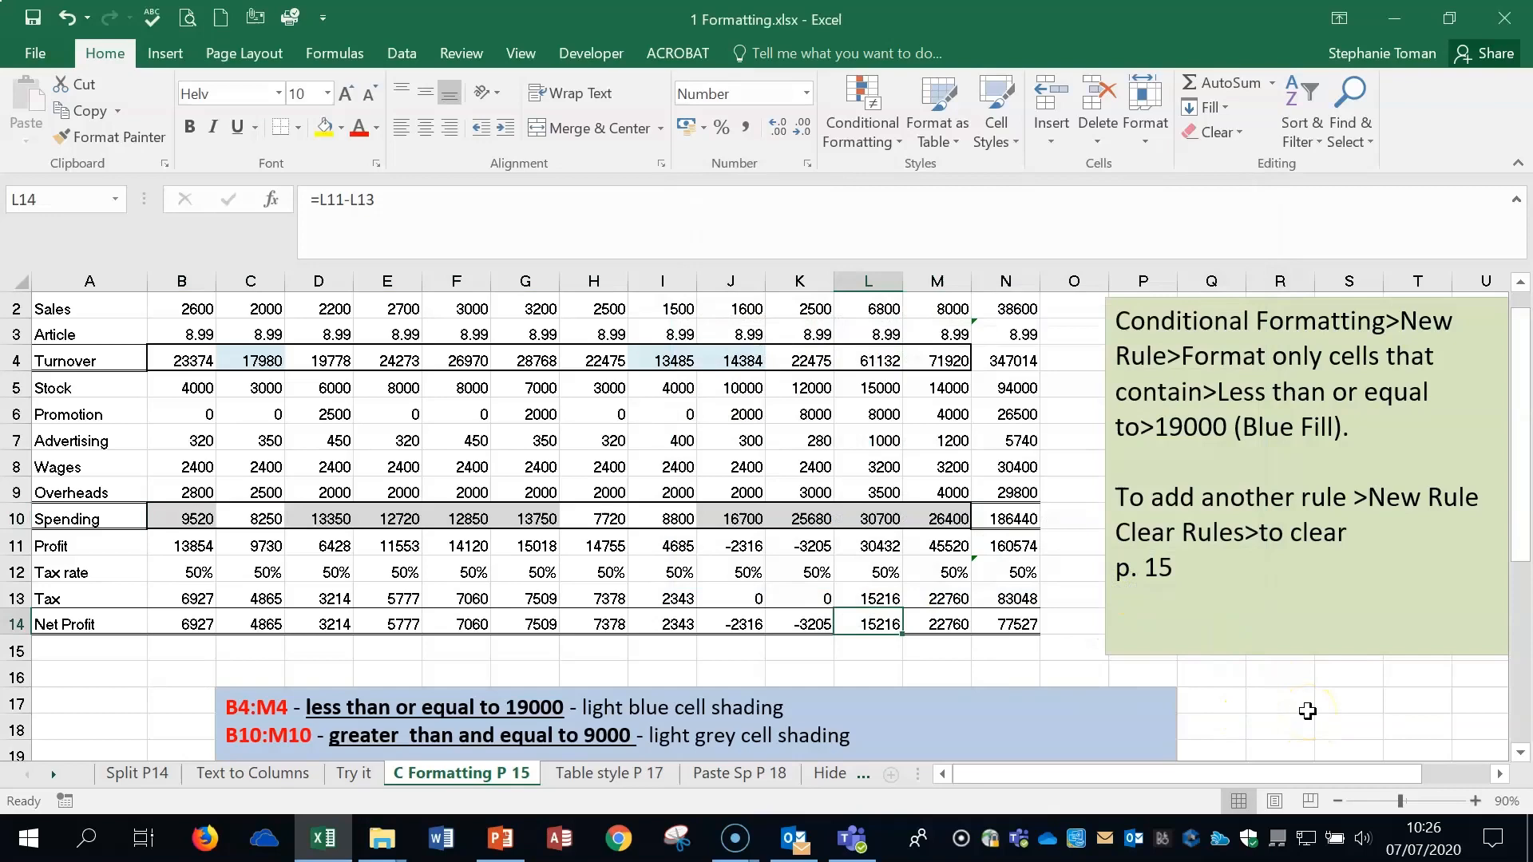
# Read the exercise instructions below the table on clearing rules and combining two rules on B4:M4
pyautogui.scroll(-1, 1307, 711)
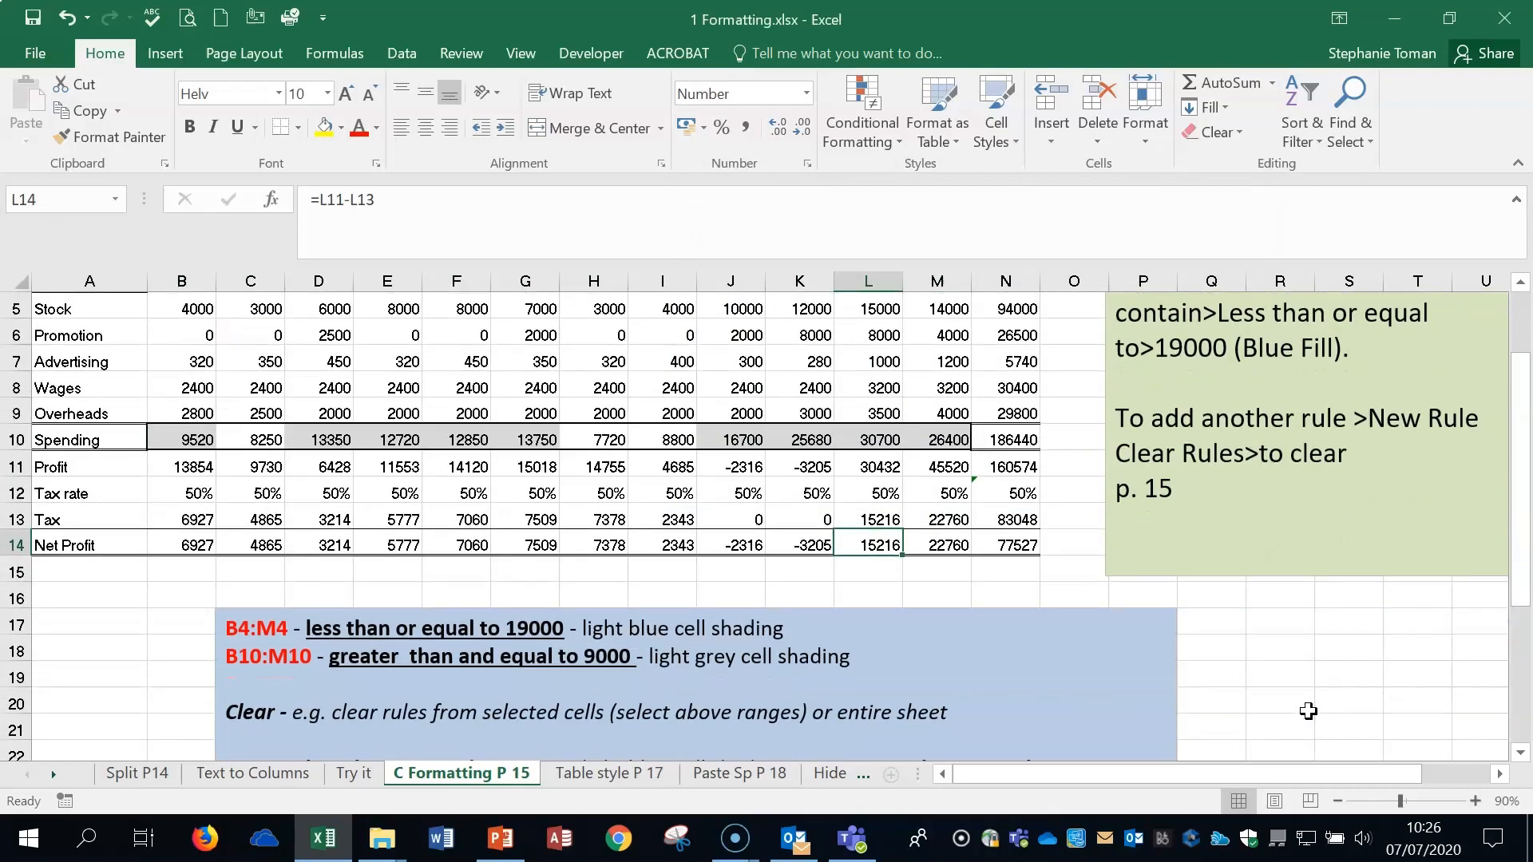
pyautogui.scroll(-1, 1307, 711)
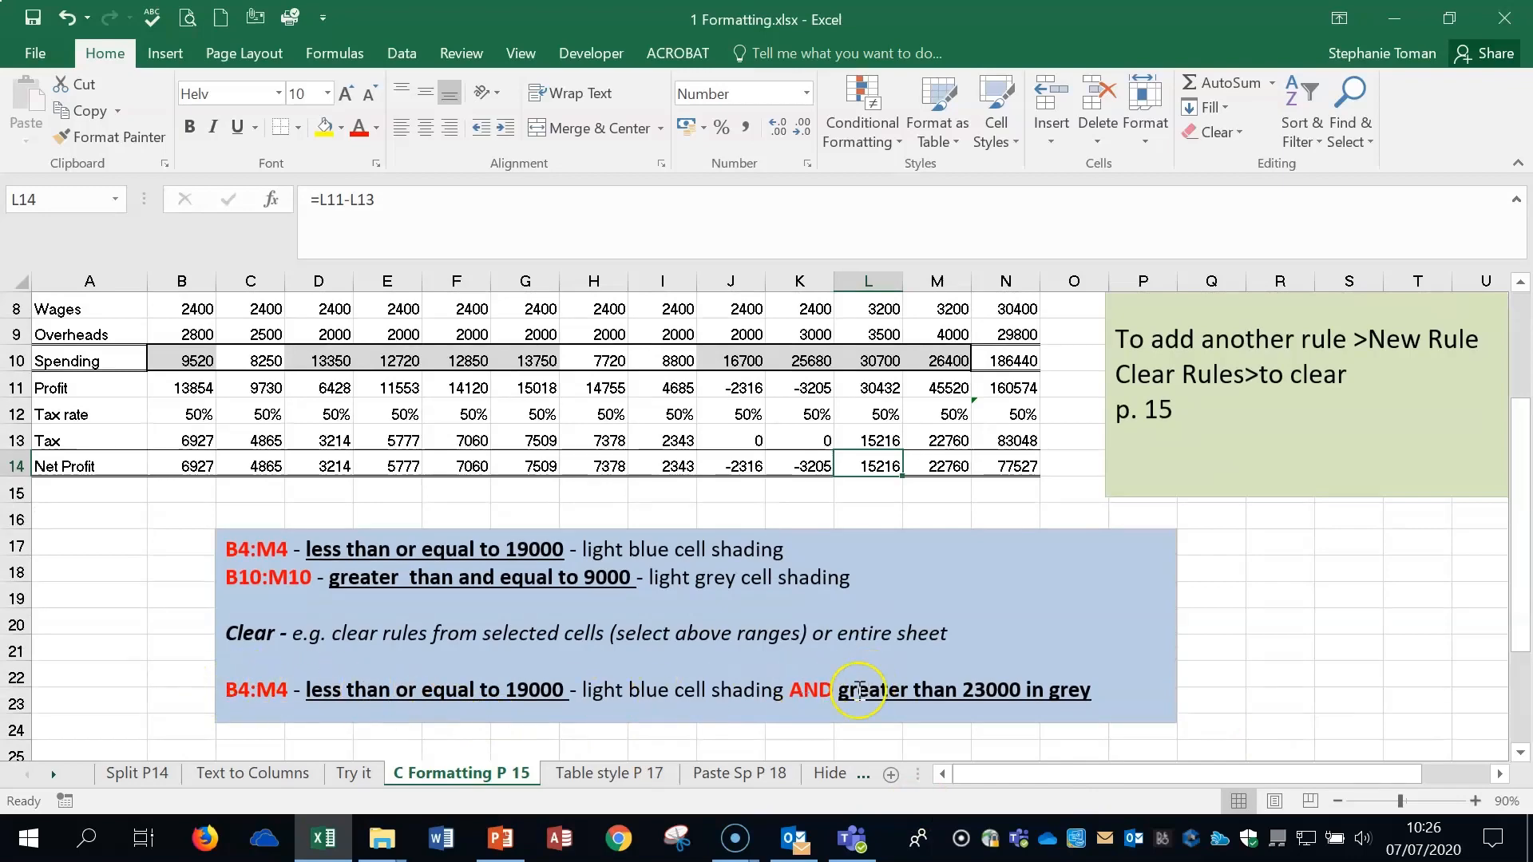
# Clear the conditional formatting rules from the selected cells B4:M10 and deselect the range
pyautogui.click(1318, 679)
pyautogui.scroll(2, 1317, 684)
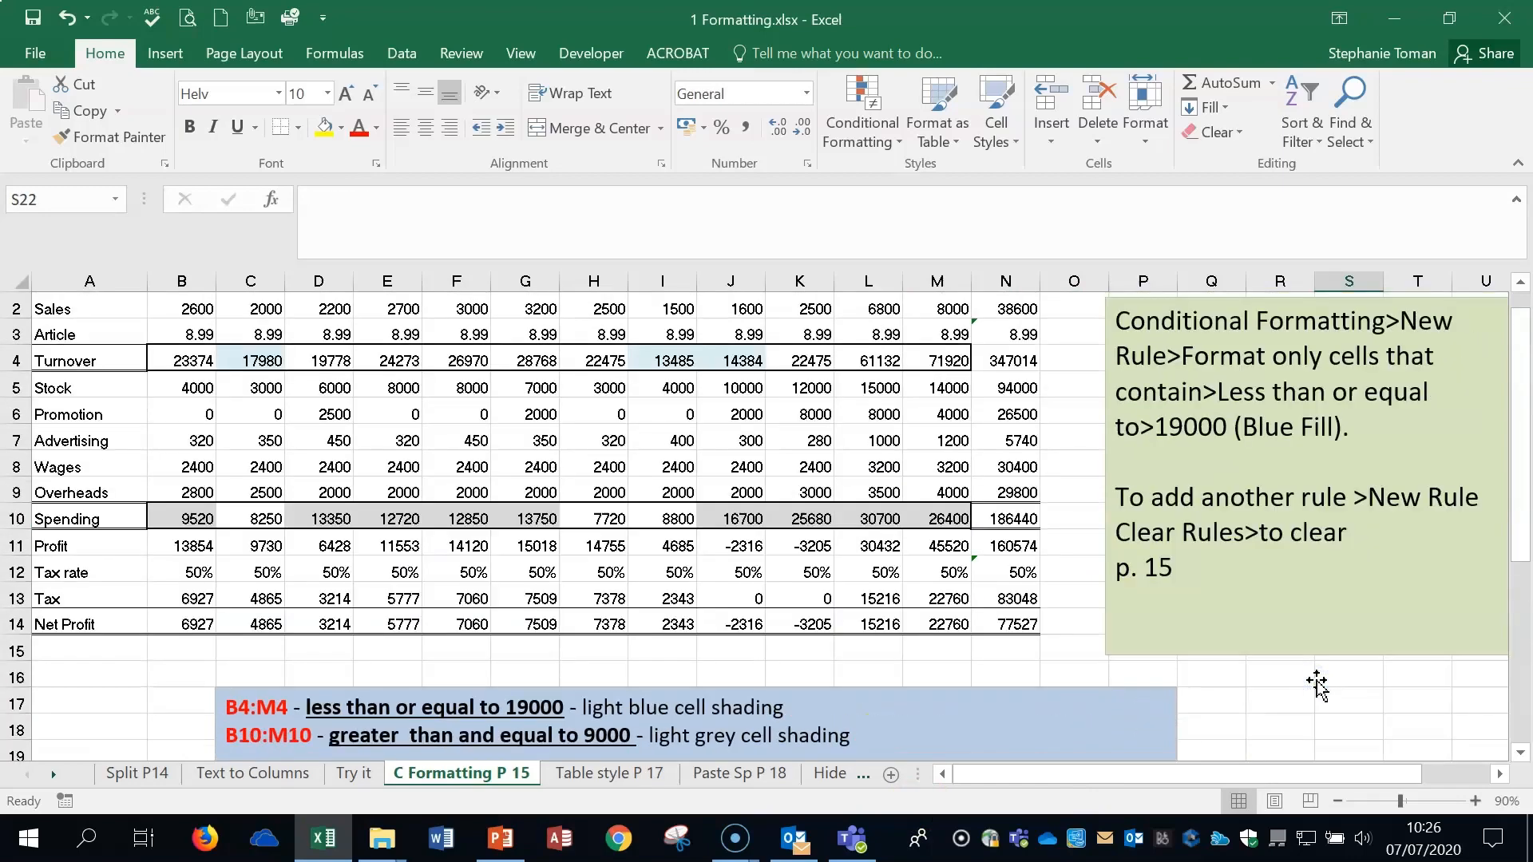
pyautogui.moveTo(188, 361); pyautogui.dragTo(945, 515)
pyautogui.click(890, 132)
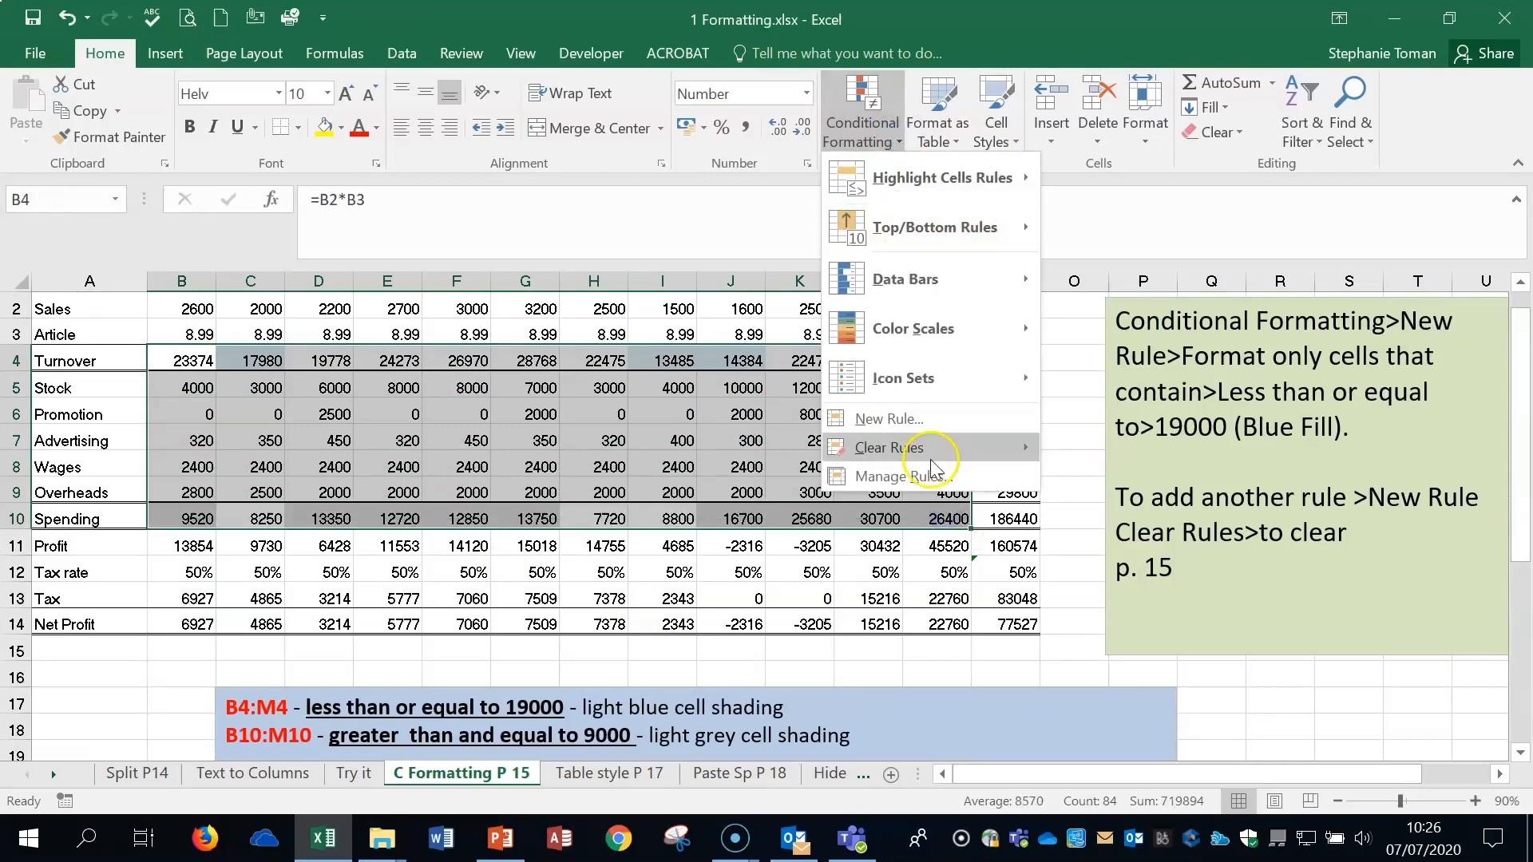
pyautogui.moveTo(931, 466)
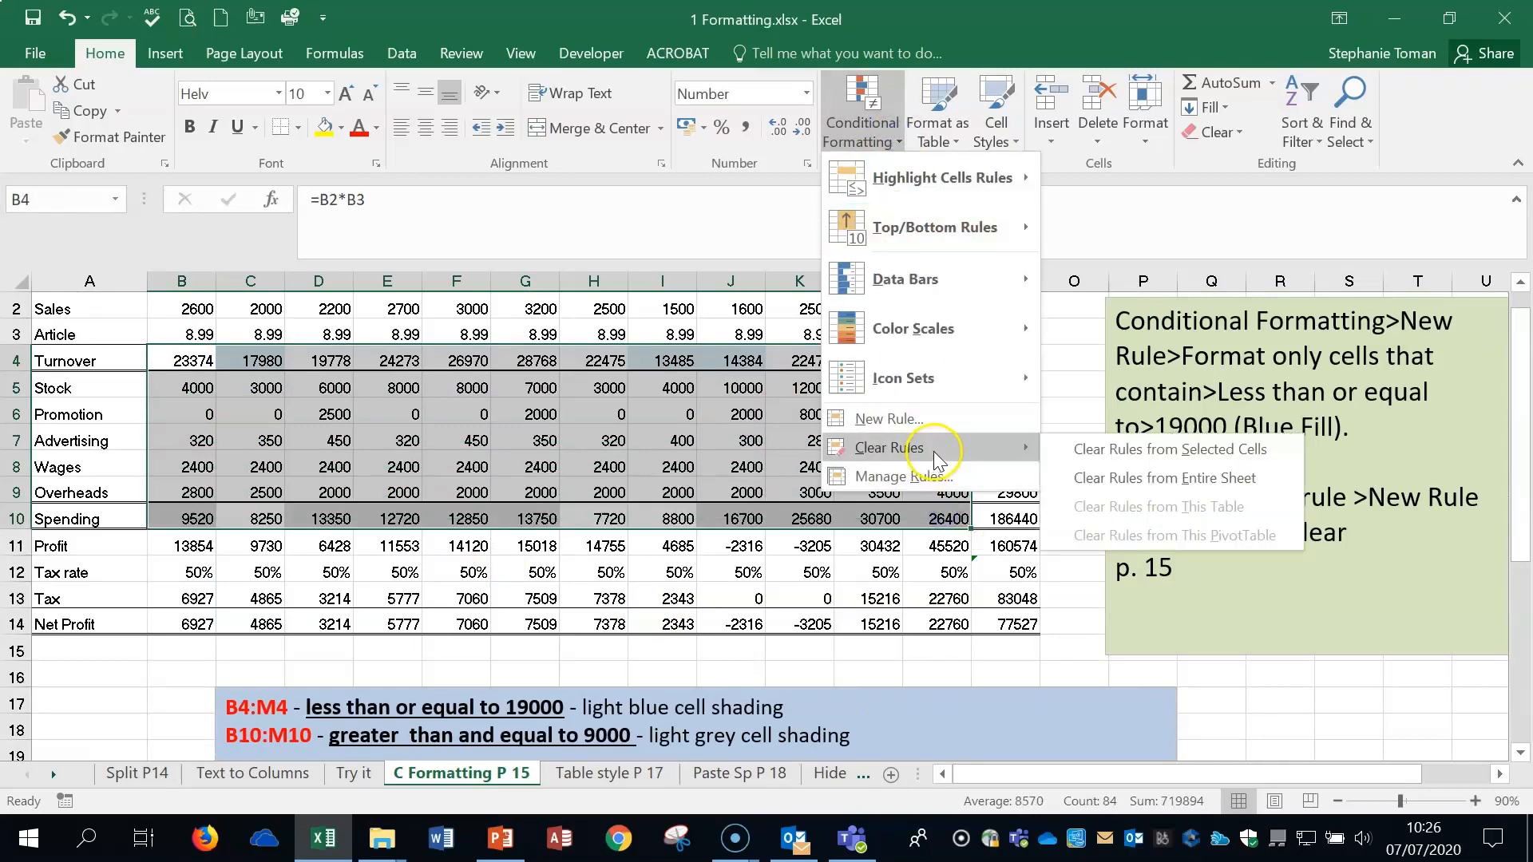
pyautogui.click(1202, 454)
pyautogui.click(982, 521)
pyautogui.click(894, 417)
pyautogui.click(936, 493)
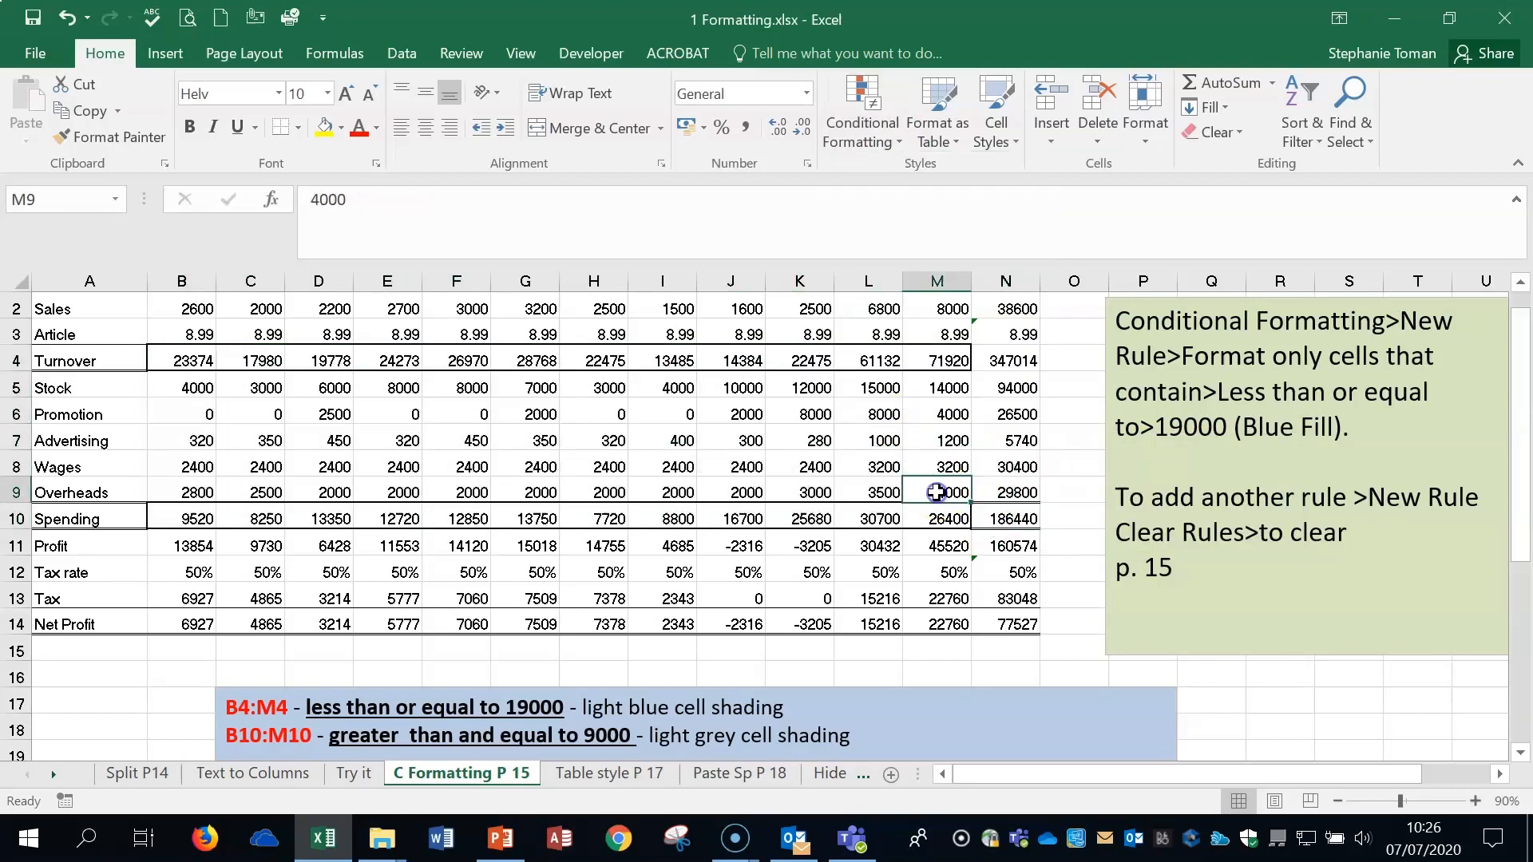
pyautogui.click(896, 449)
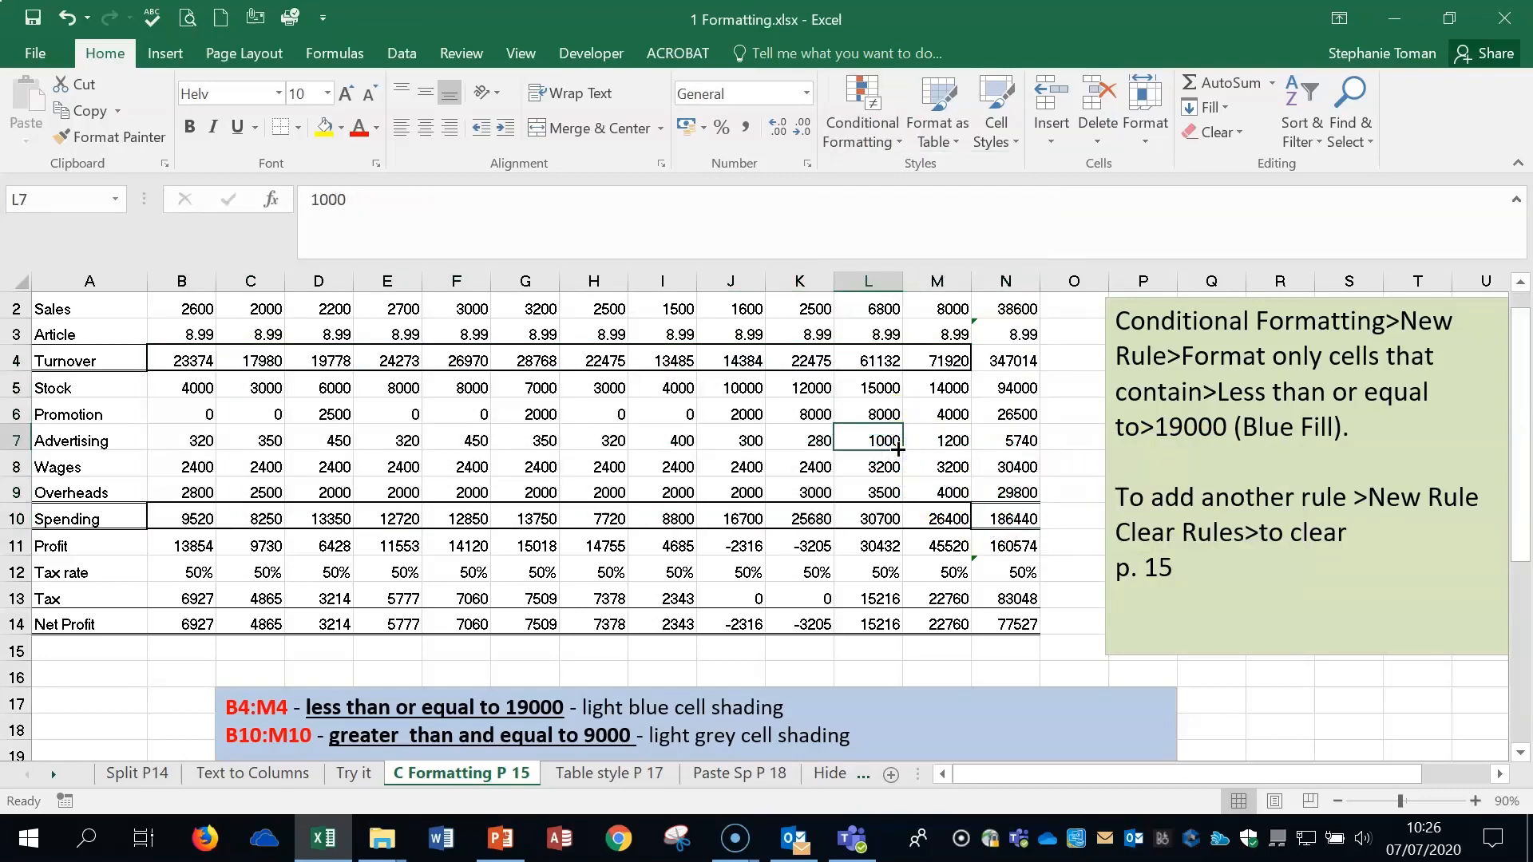
# Move the exercise instructions text box up over the lower table rows, starting at about row 9 just below Wages
pyautogui.scroll(-1, 898, 449)
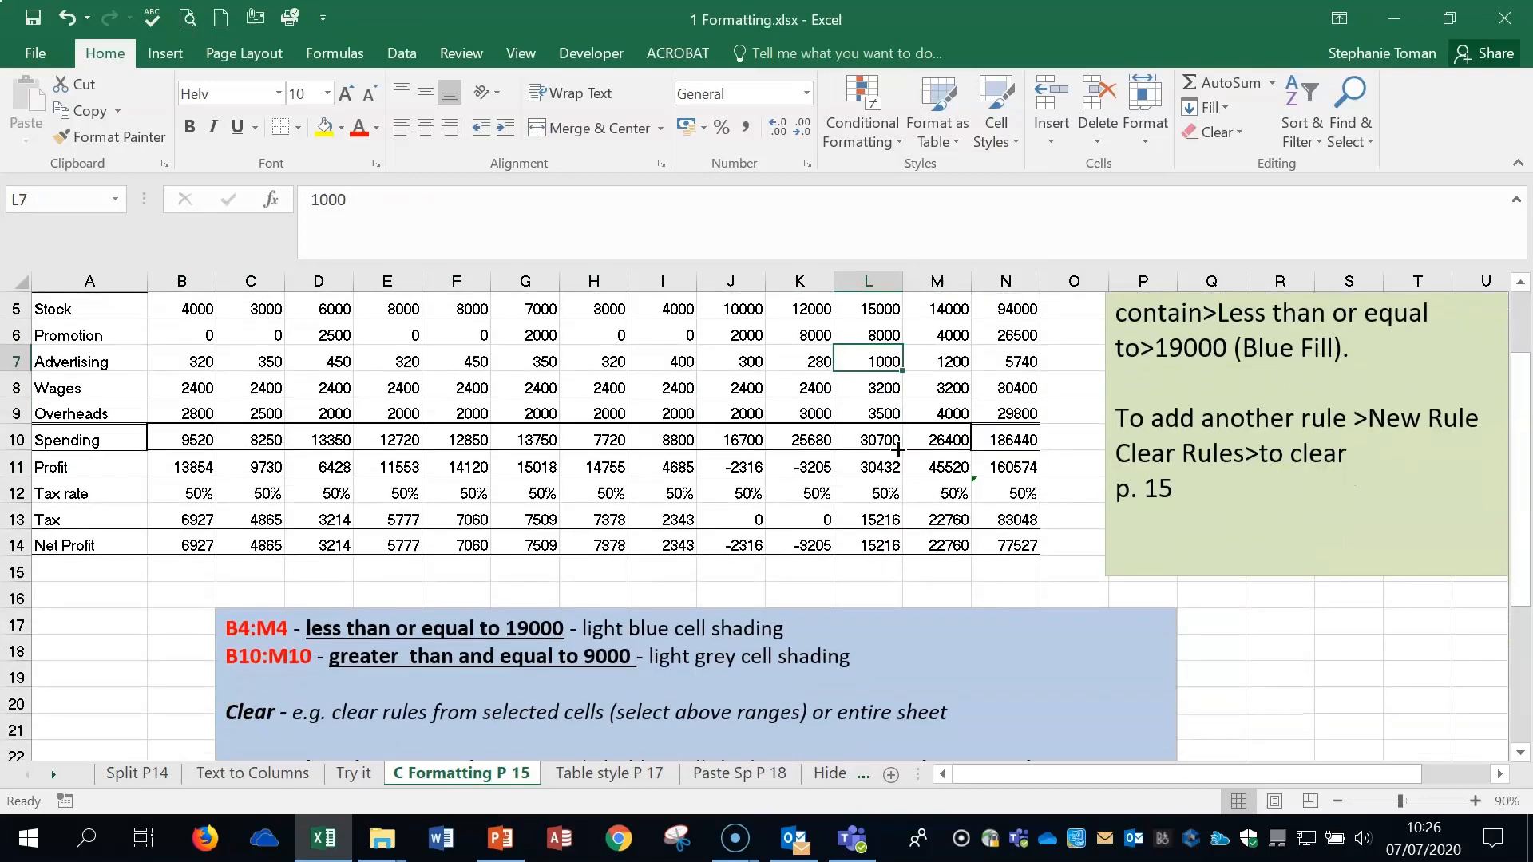
pyautogui.scroll(-1, 898, 450)
pyautogui.click(881, 546)
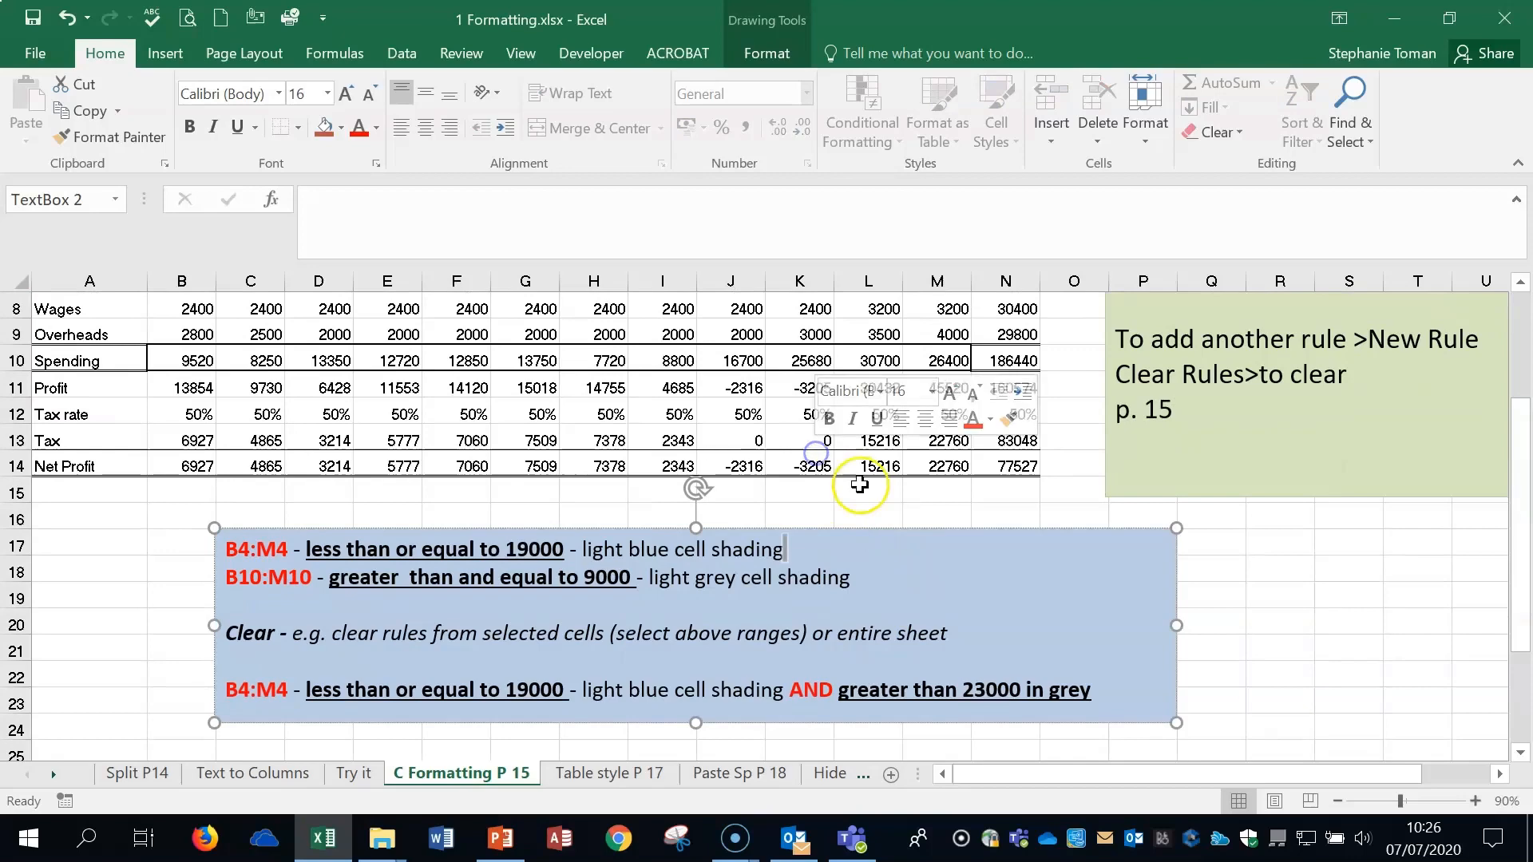
pyautogui.hotkey('ctrl', 'shift', 'Left')
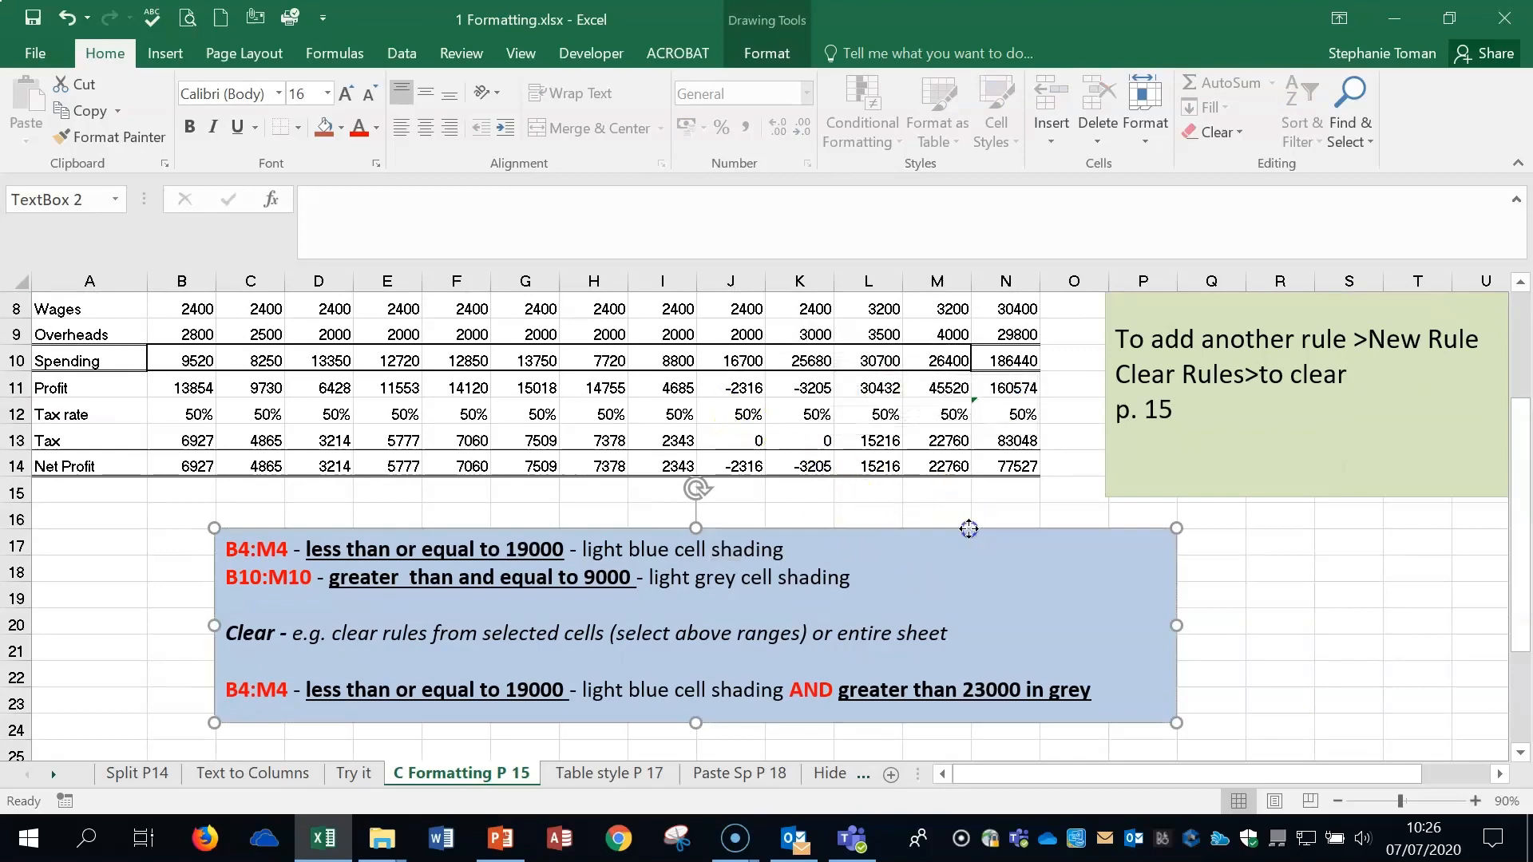
pyautogui.moveTo(967, 526); pyautogui.dragTo(883, 322)
pyautogui.scroll(2, 1071, 588)
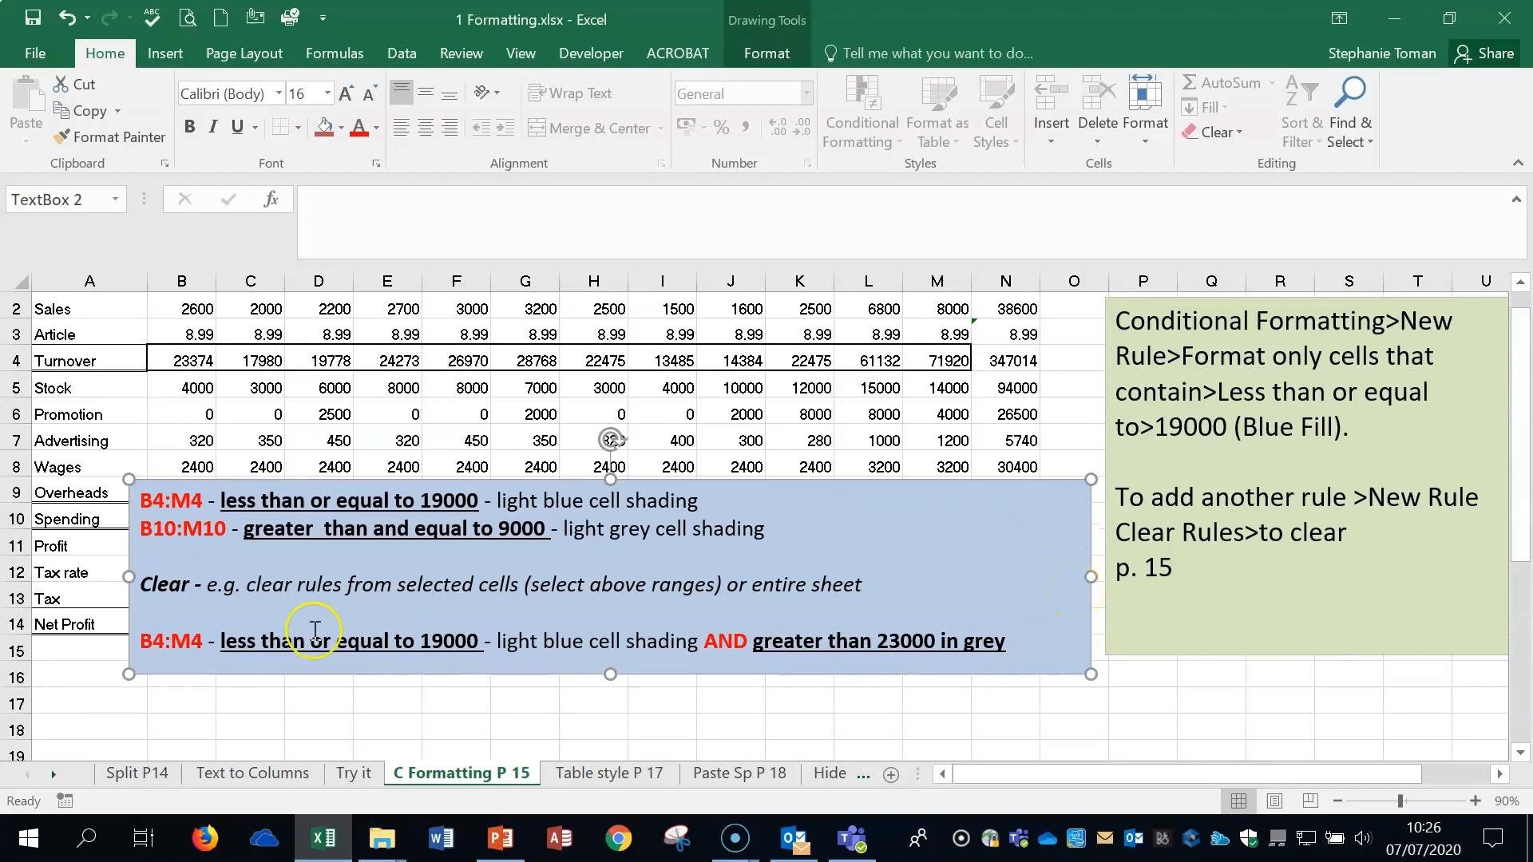
# Create a rule for Turnover cells B4:M4 that formats only cell values less than or equal to 19000
pyautogui.moveTo(179, 357); pyautogui.dragTo(955, 356)
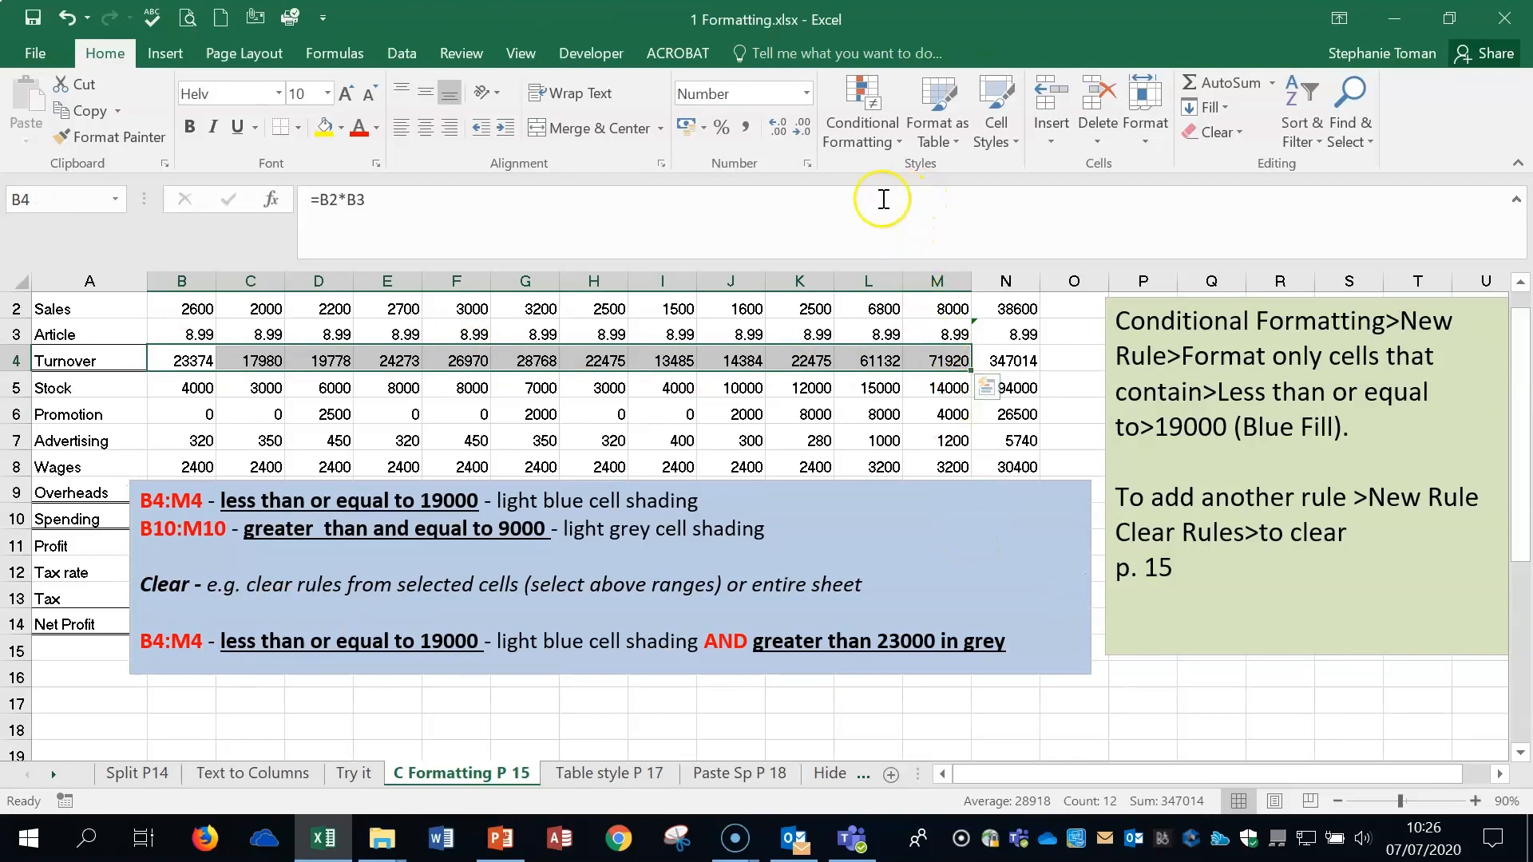
pyautogui.click(893, 143)
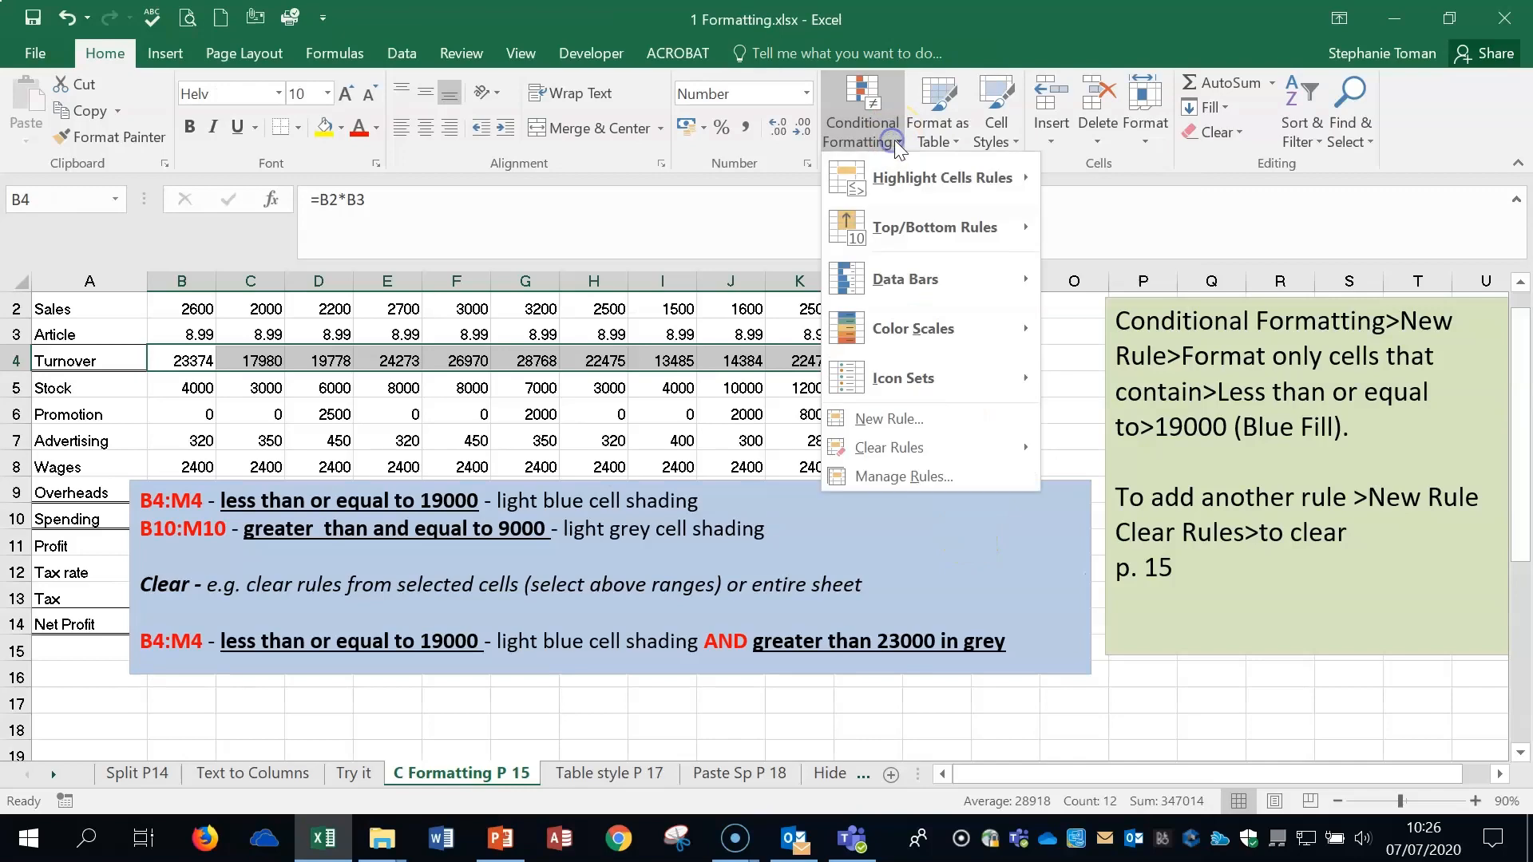
pyautogui.click(942, 420)
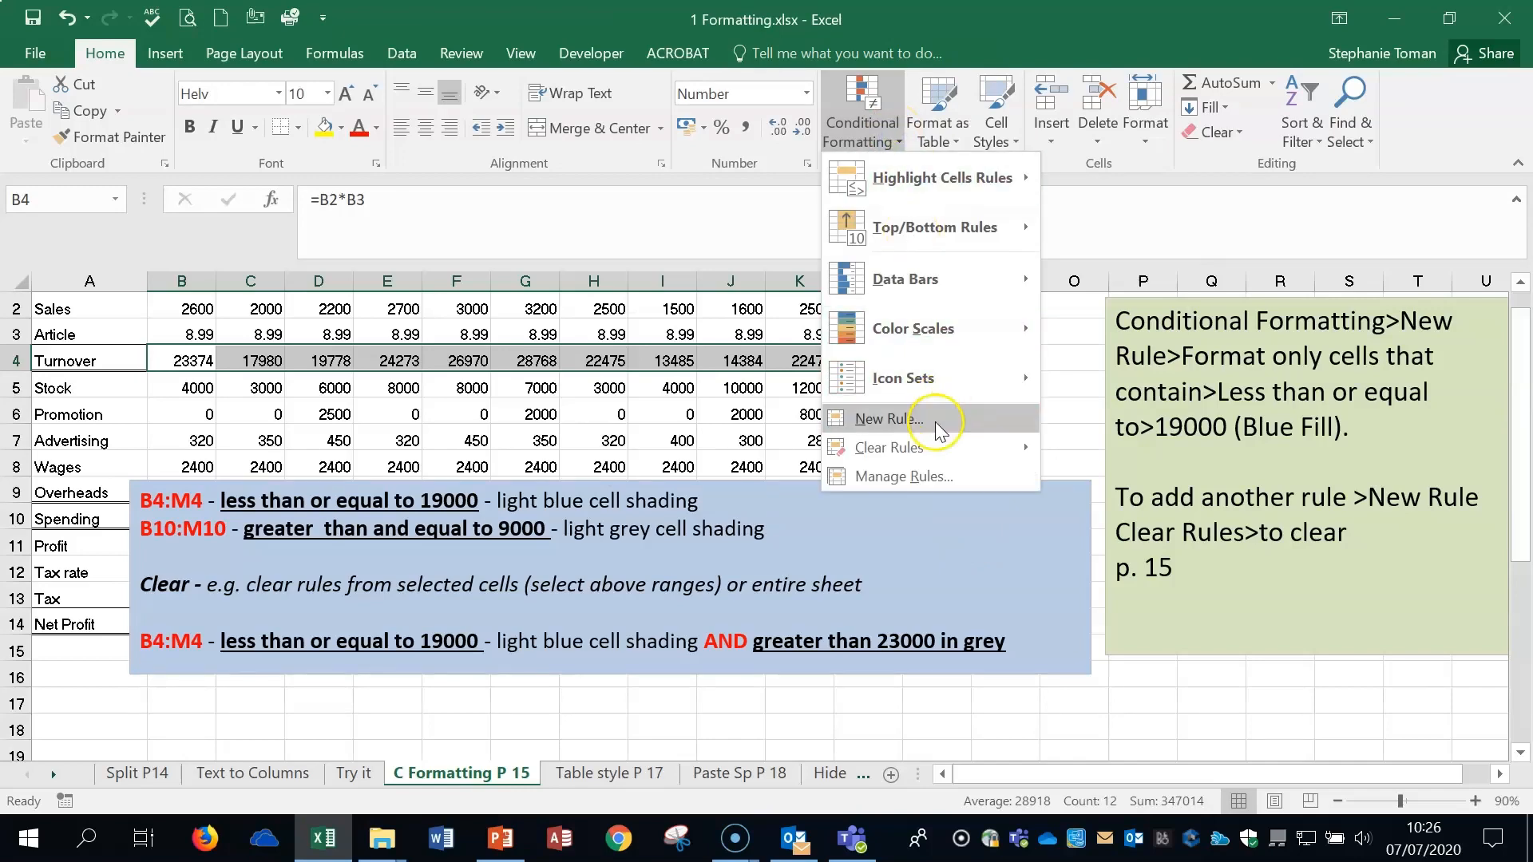
pyautogui.moveTo(932, 165); pyautogui.dragTo(1116, 98)
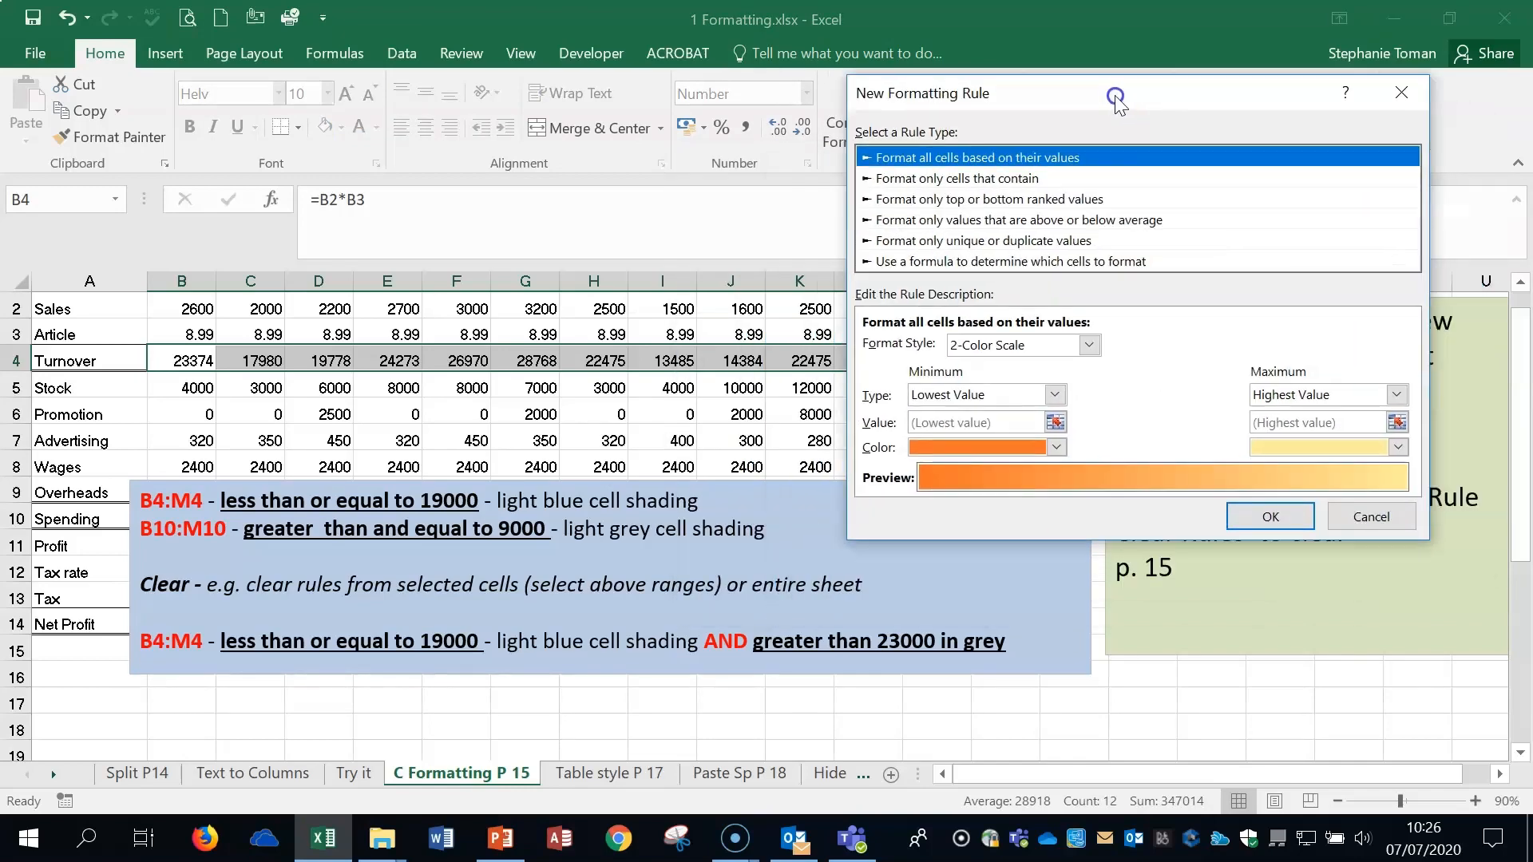
pyautogui.click(993, 178)
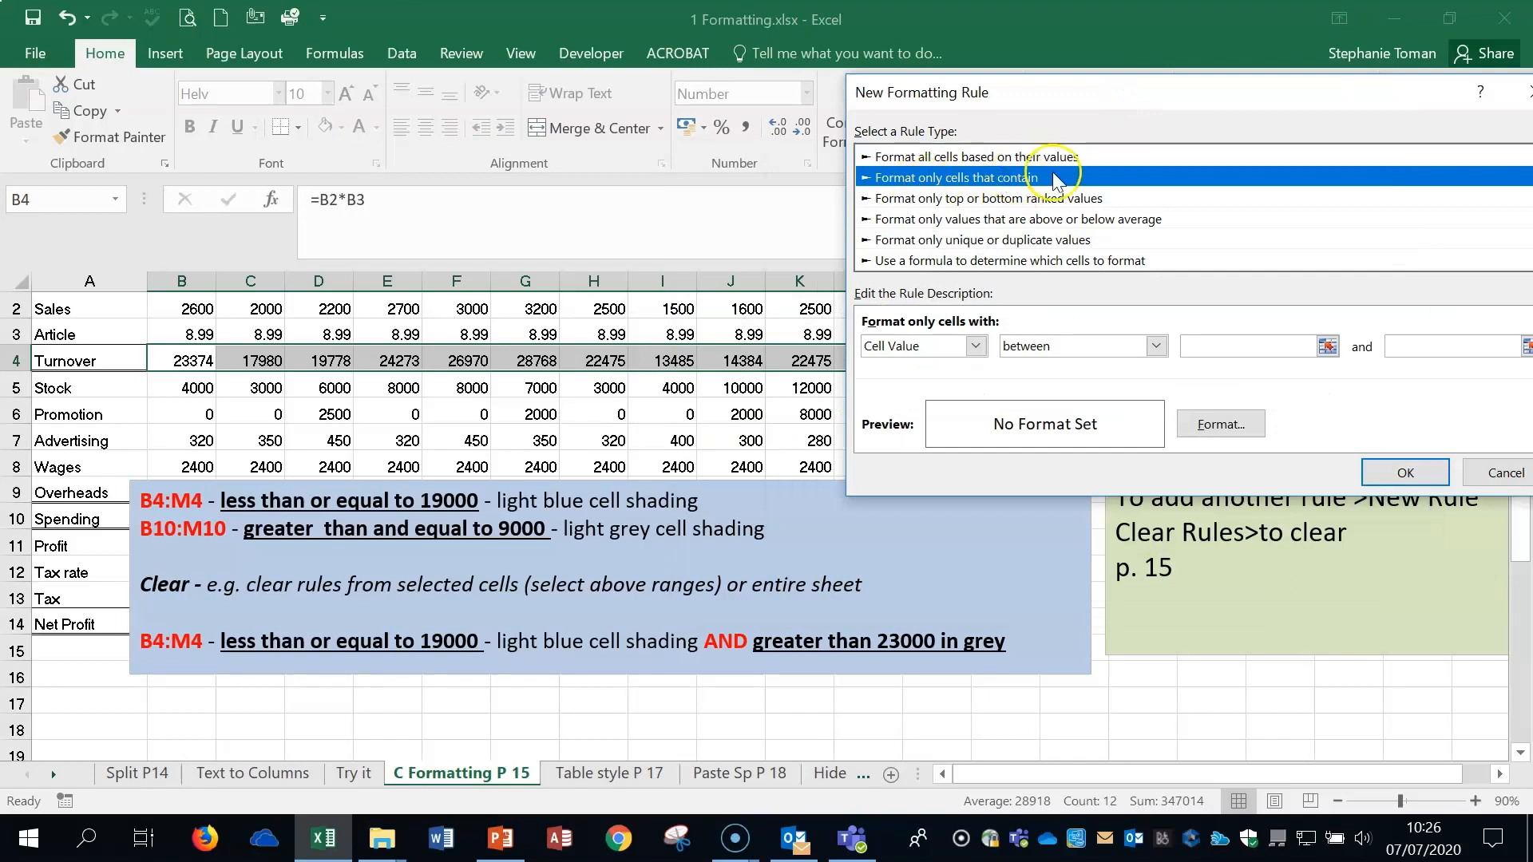
pyautogui.click(1017, 178)
pyautogui.click(1157, 347)
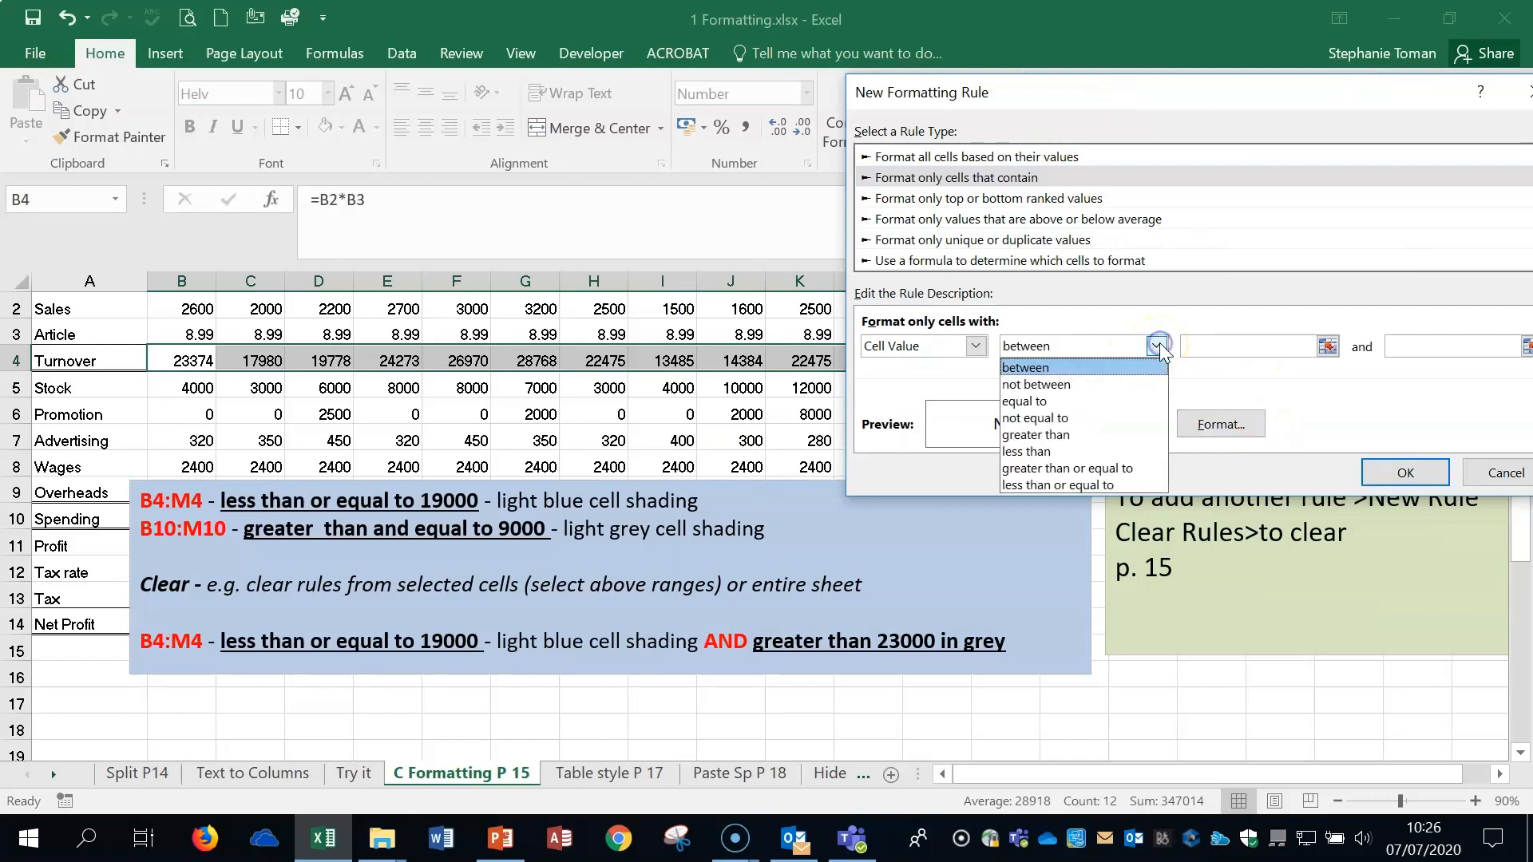
pyautogui.click(1091, 485)
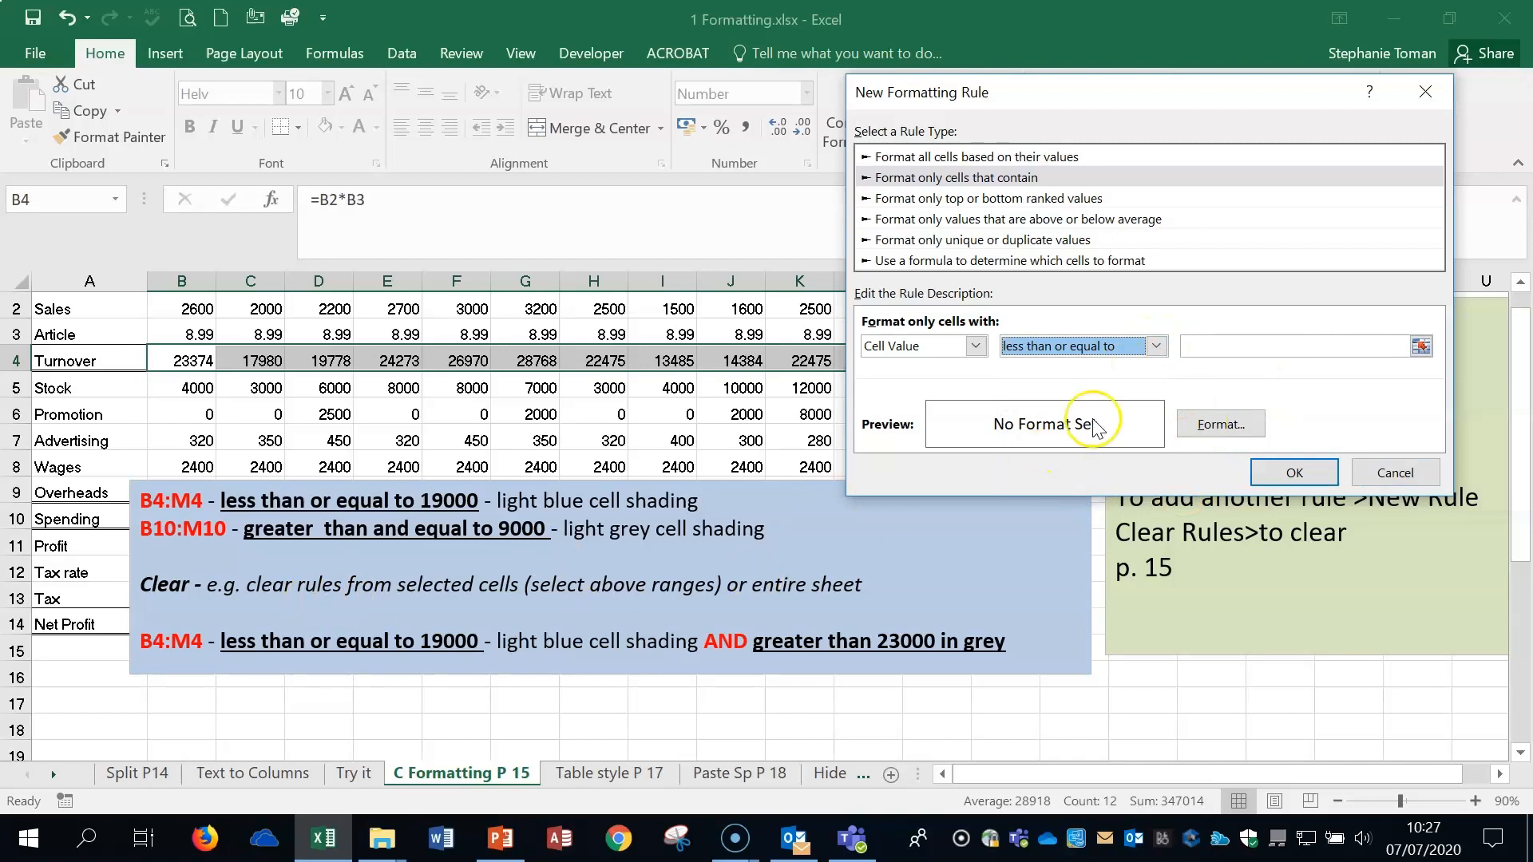
pyautogui.click(1191, 347)
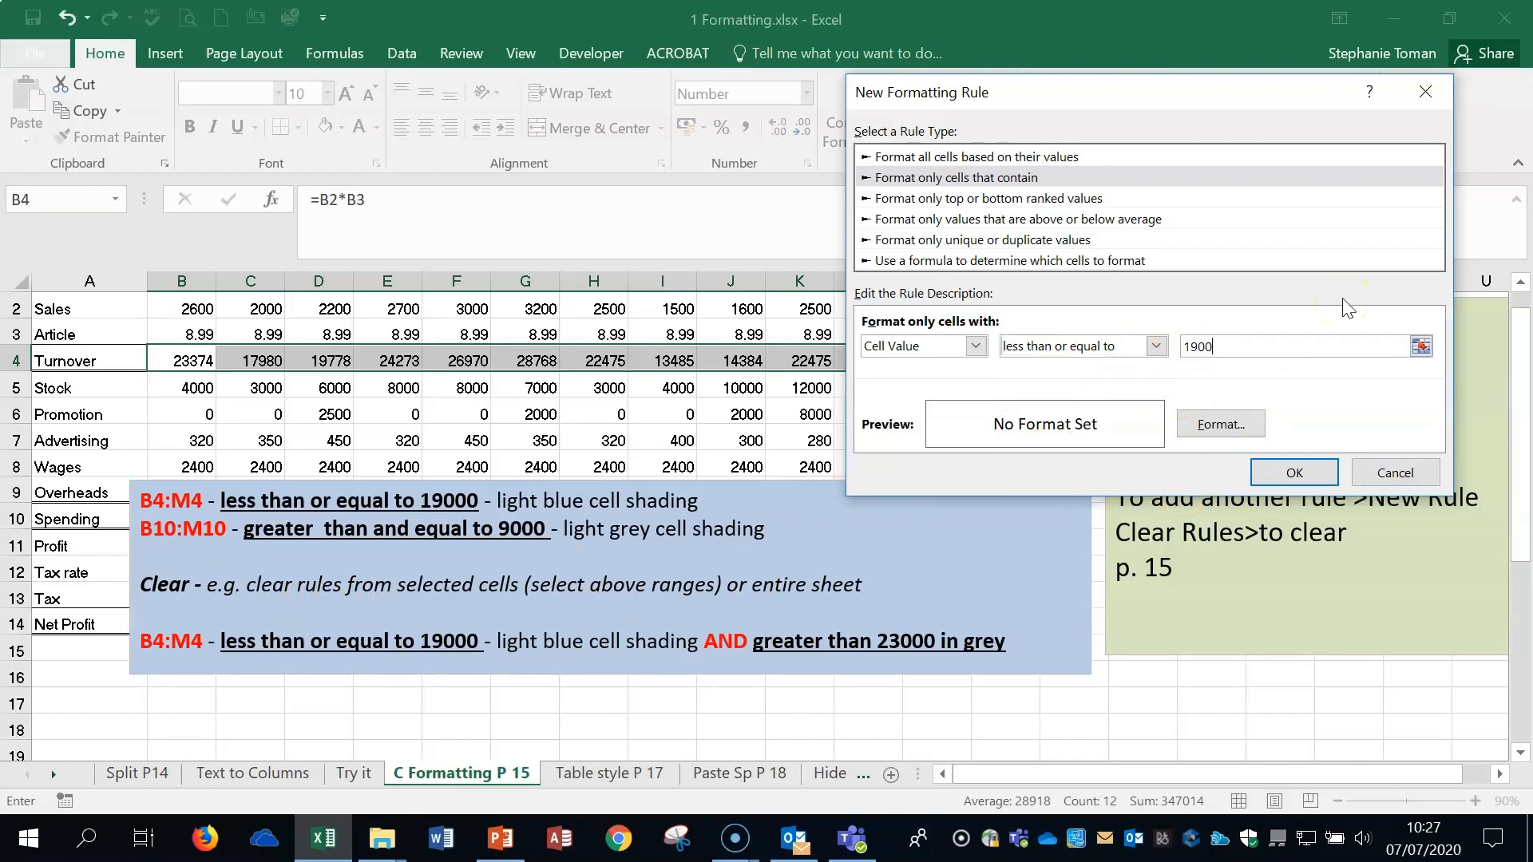
# Give the less-than-or-equal rule a light blue background fill and apply it to the Turnover cells
pyautogui.click(1220, 424)
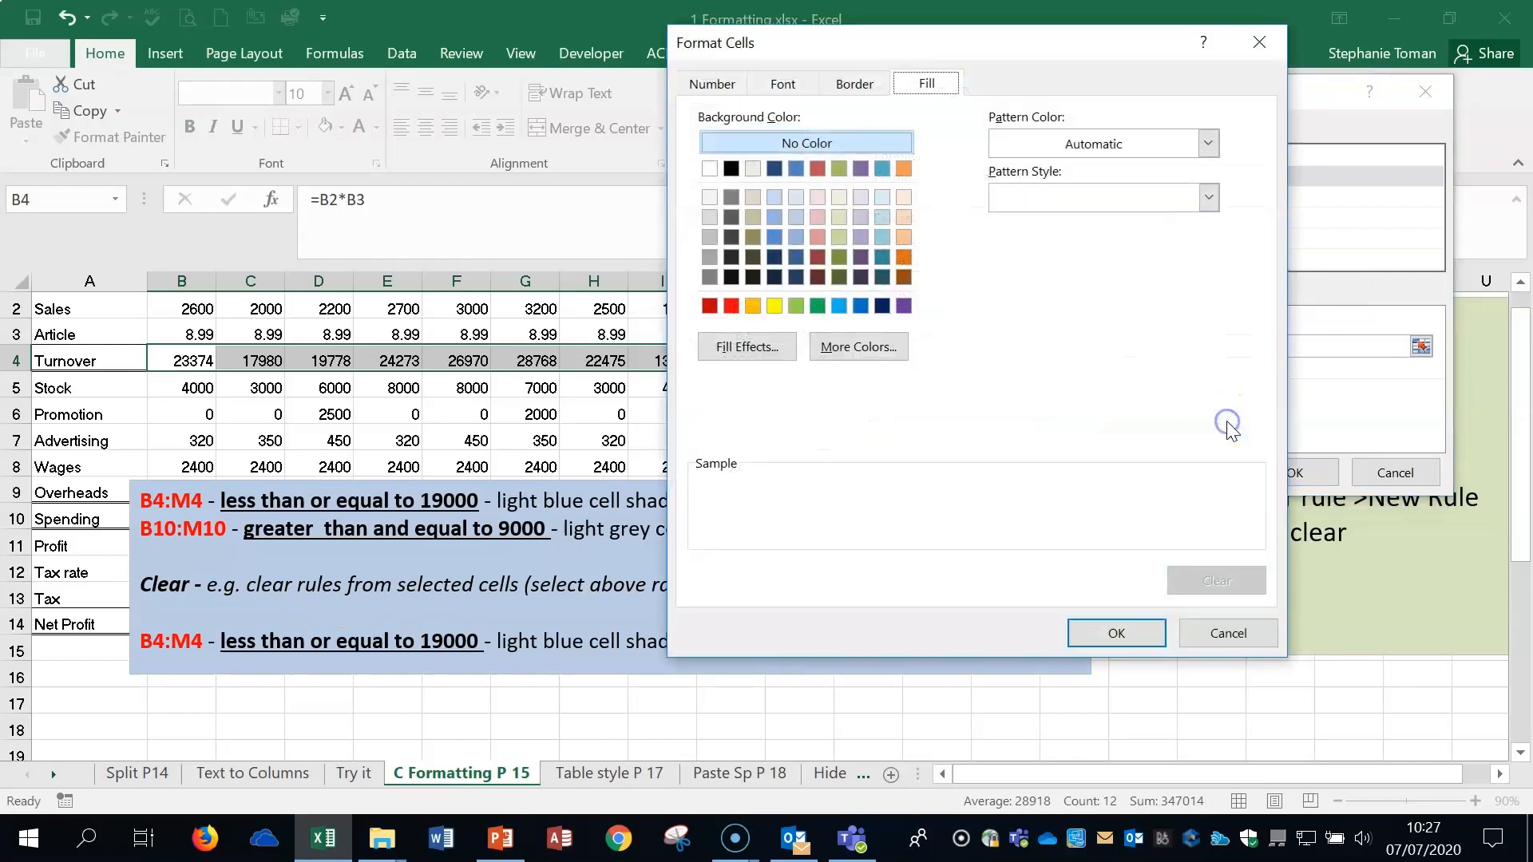
pyautogui.click(881, 201)
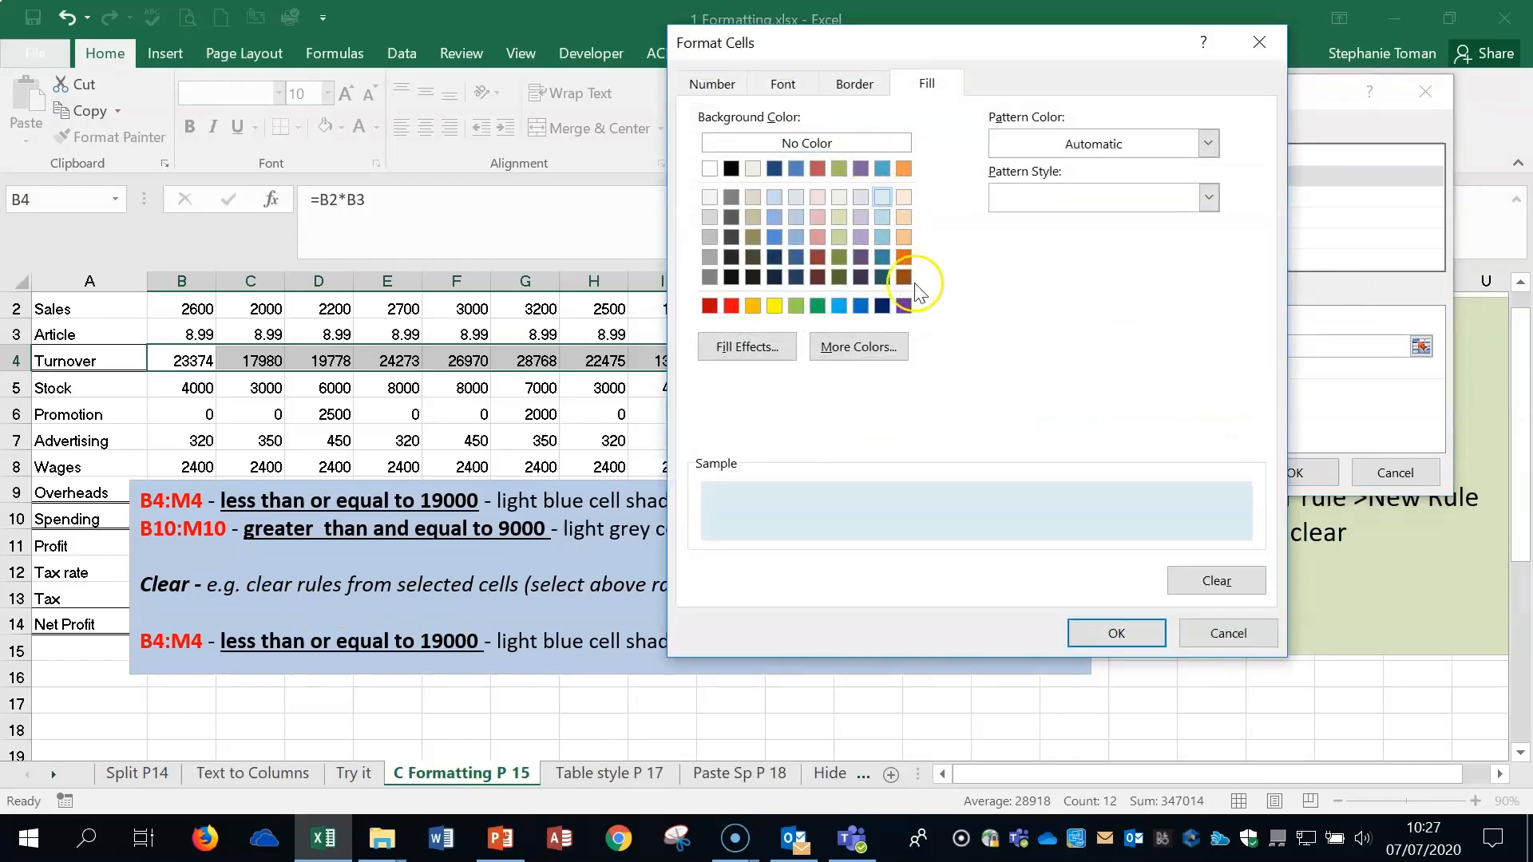
pyautogui.click(1115, 634)
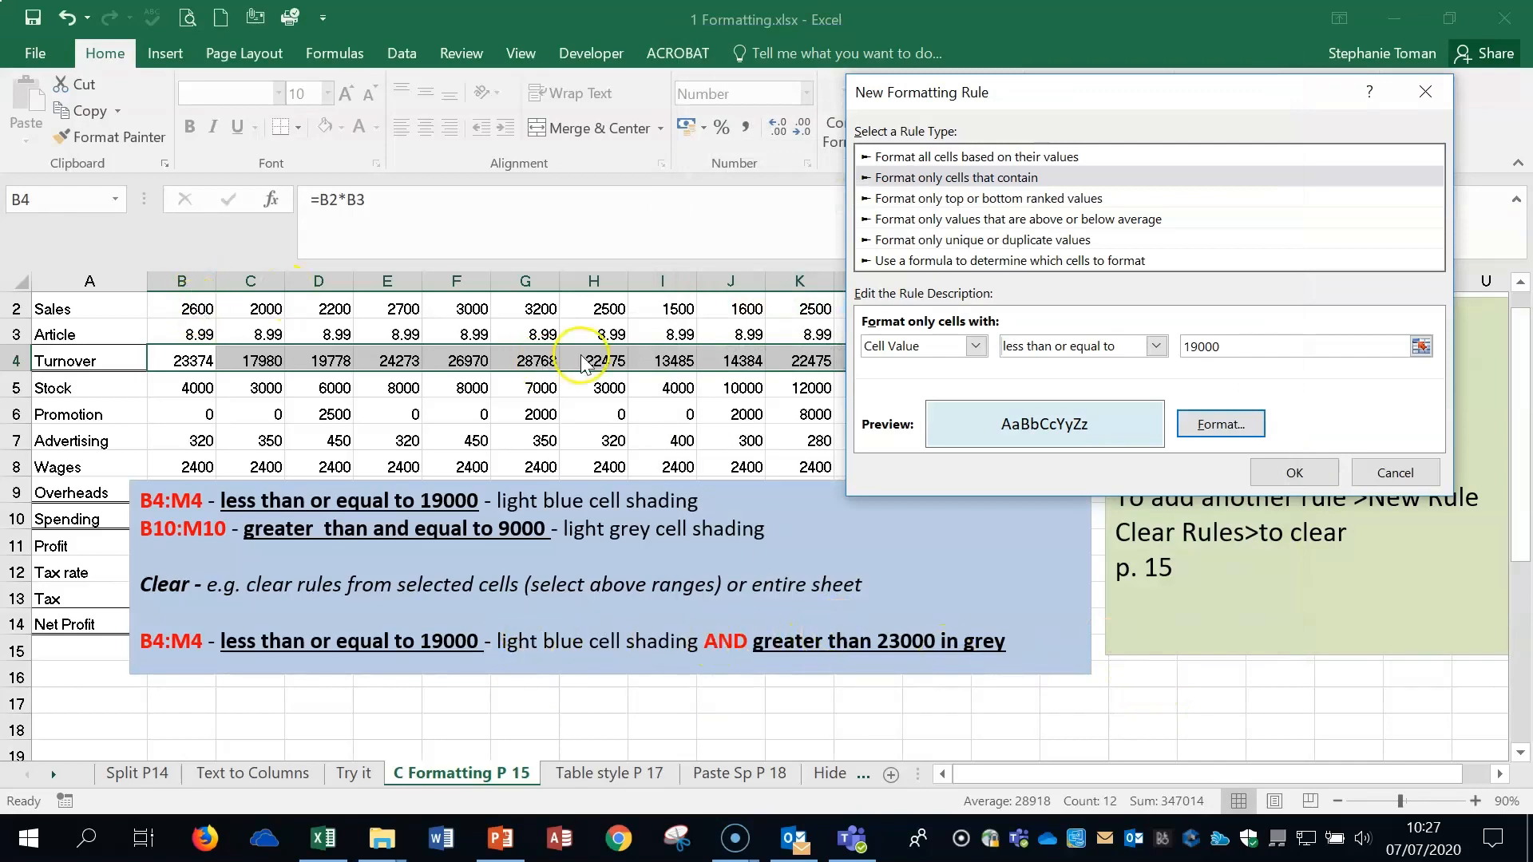
pyautogui.click(1294, 472)
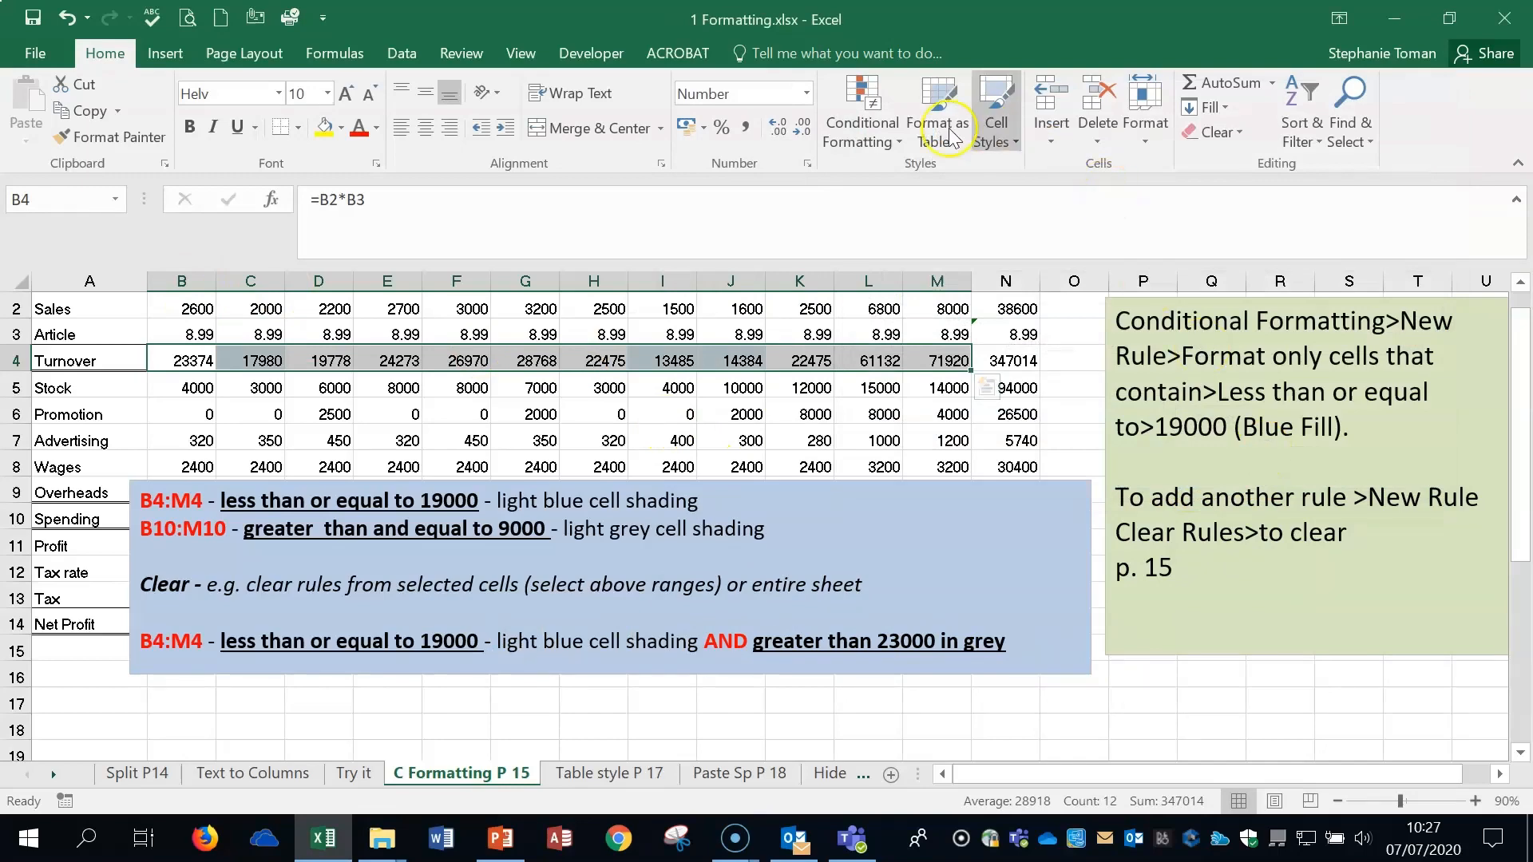
# Create a second rule for Turnover cells B4:M4 that formats only cell values greater than 23000
pyautogui.click(864, 131)
pyautogui.click(888, 419)
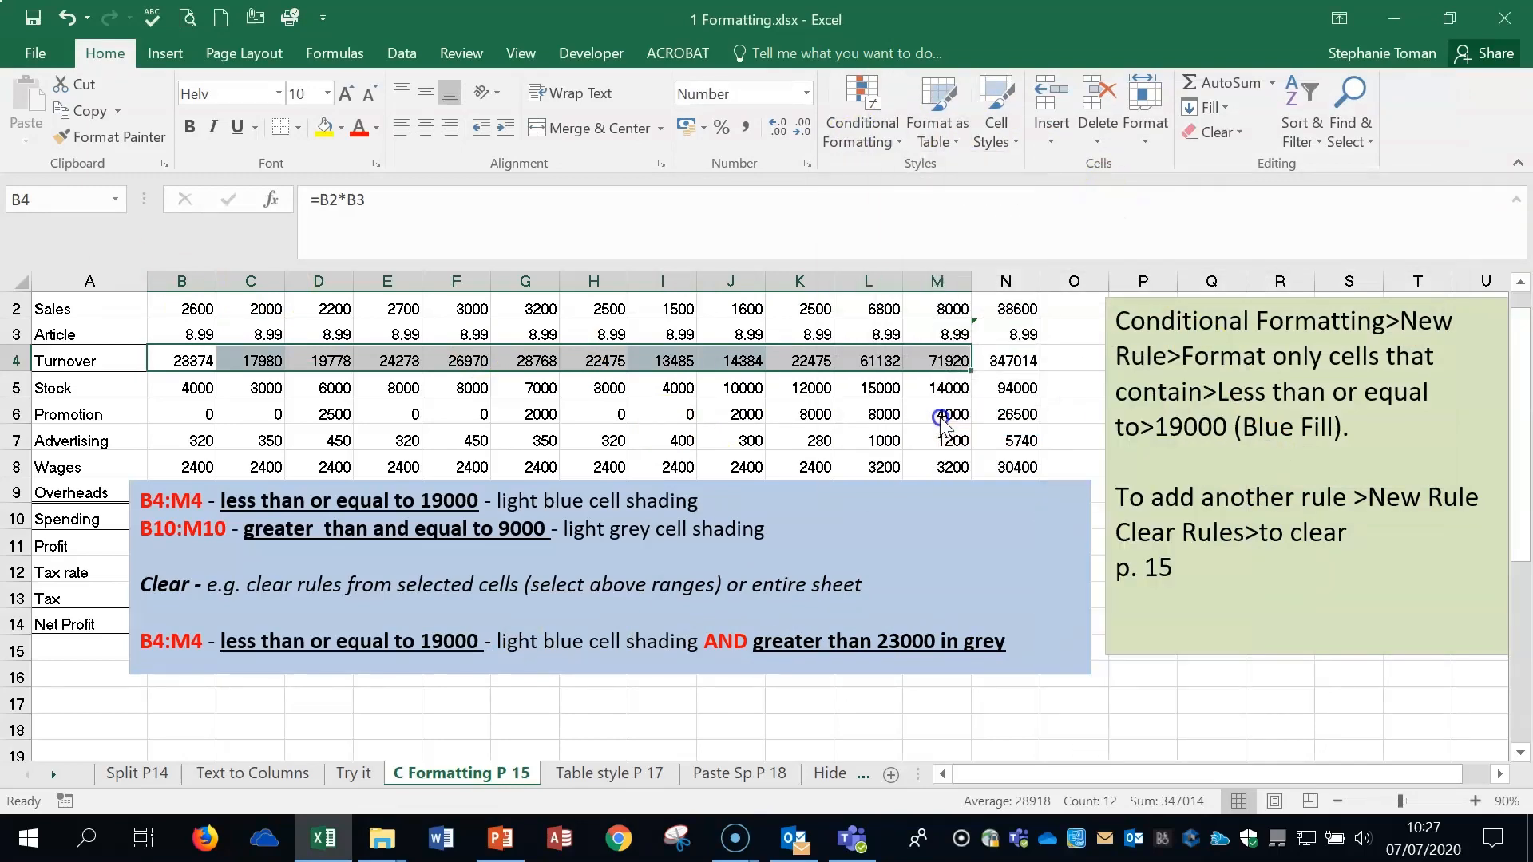
pyautogui.click(1062, 177)
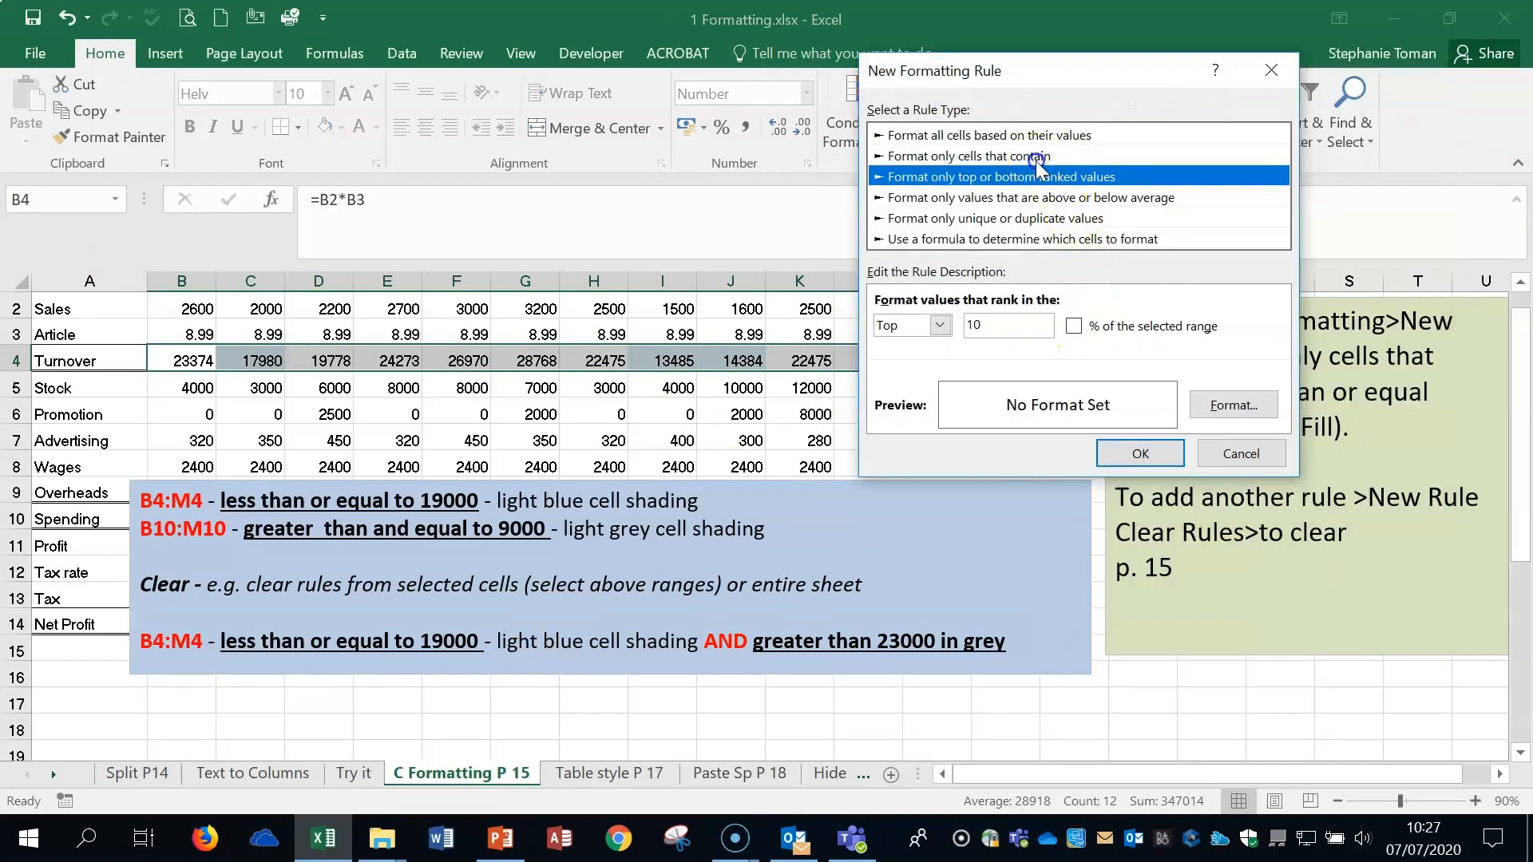
pyautogui.click(1038, 156)
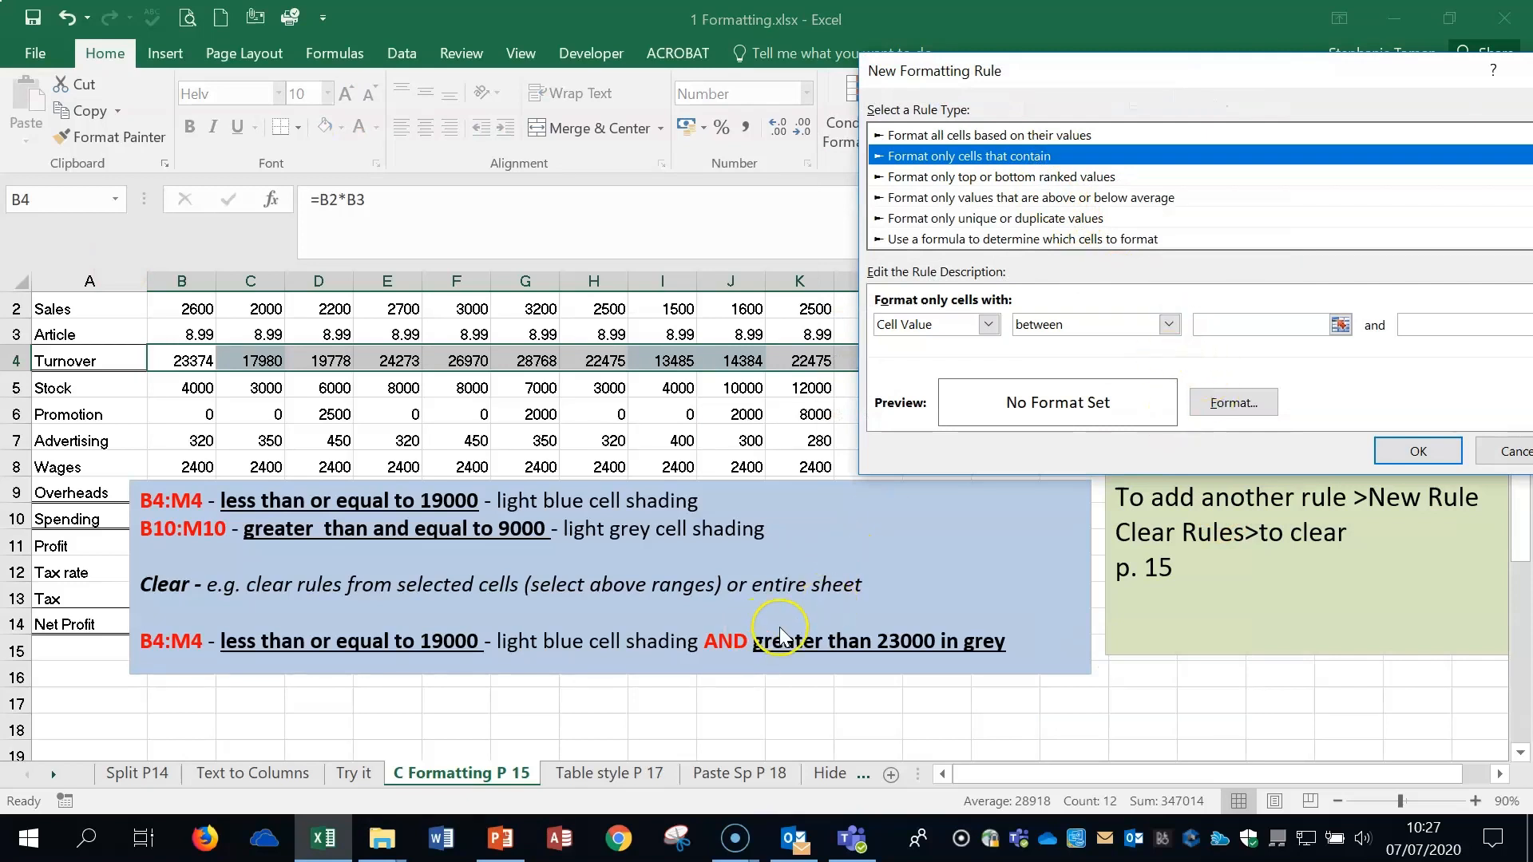
pyautogui.click(1169, 325)
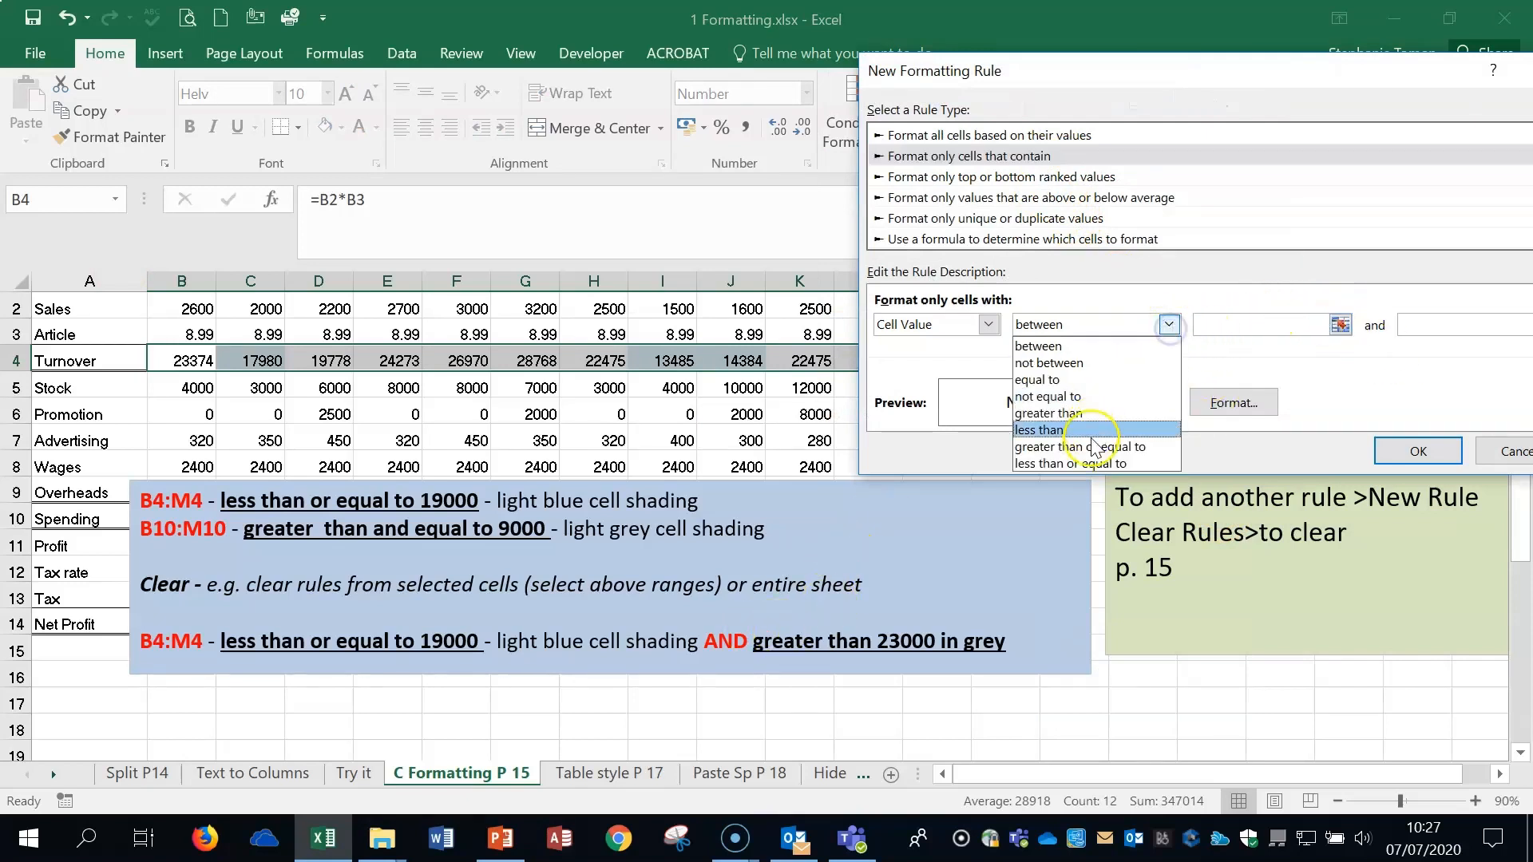
pyautogui.click(1088, 414)
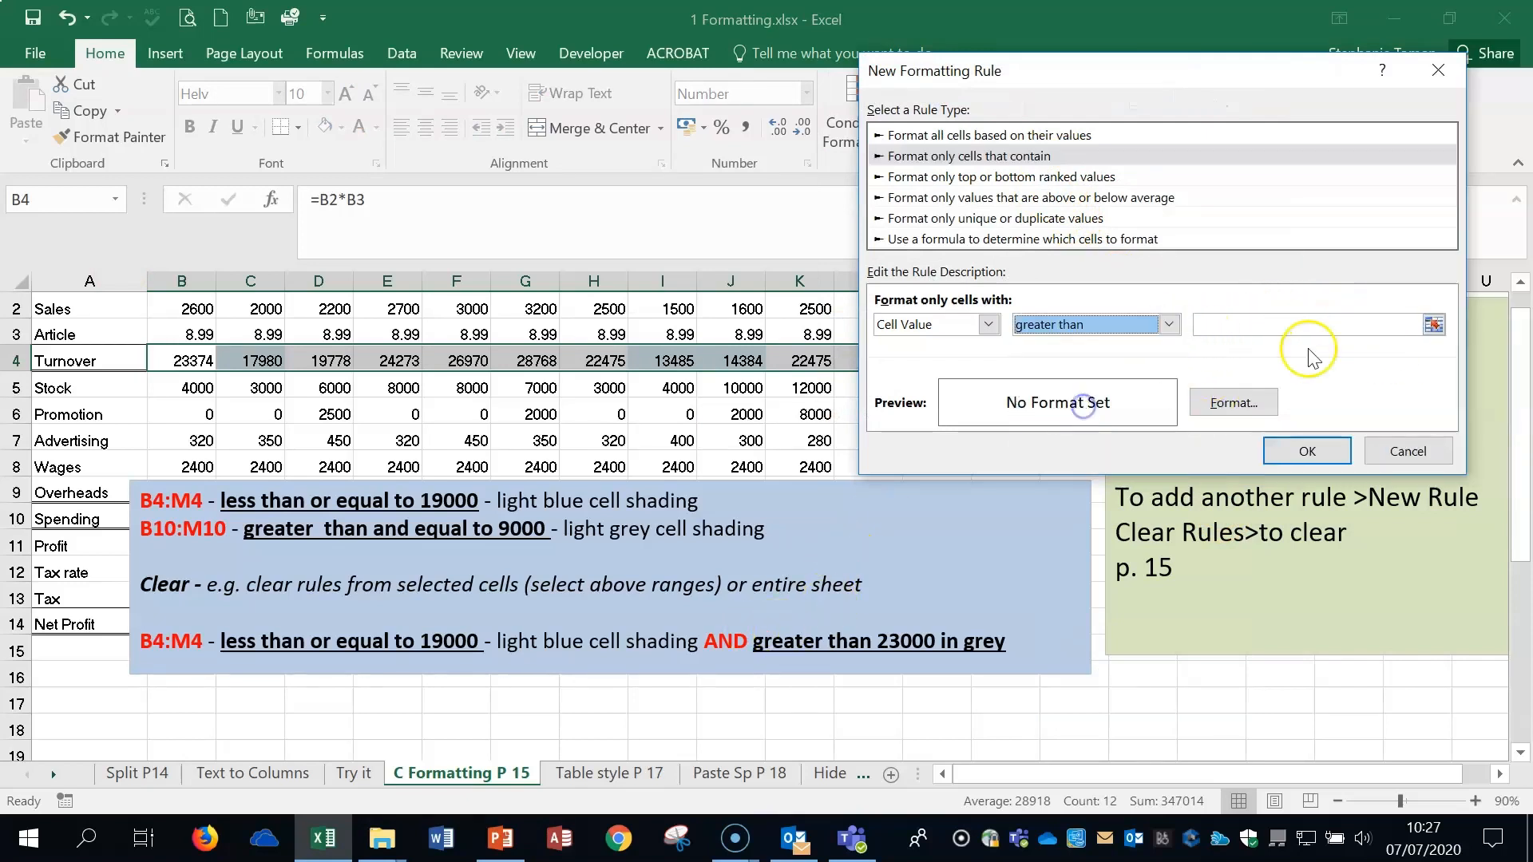
pyautogui.click(1289, 327)
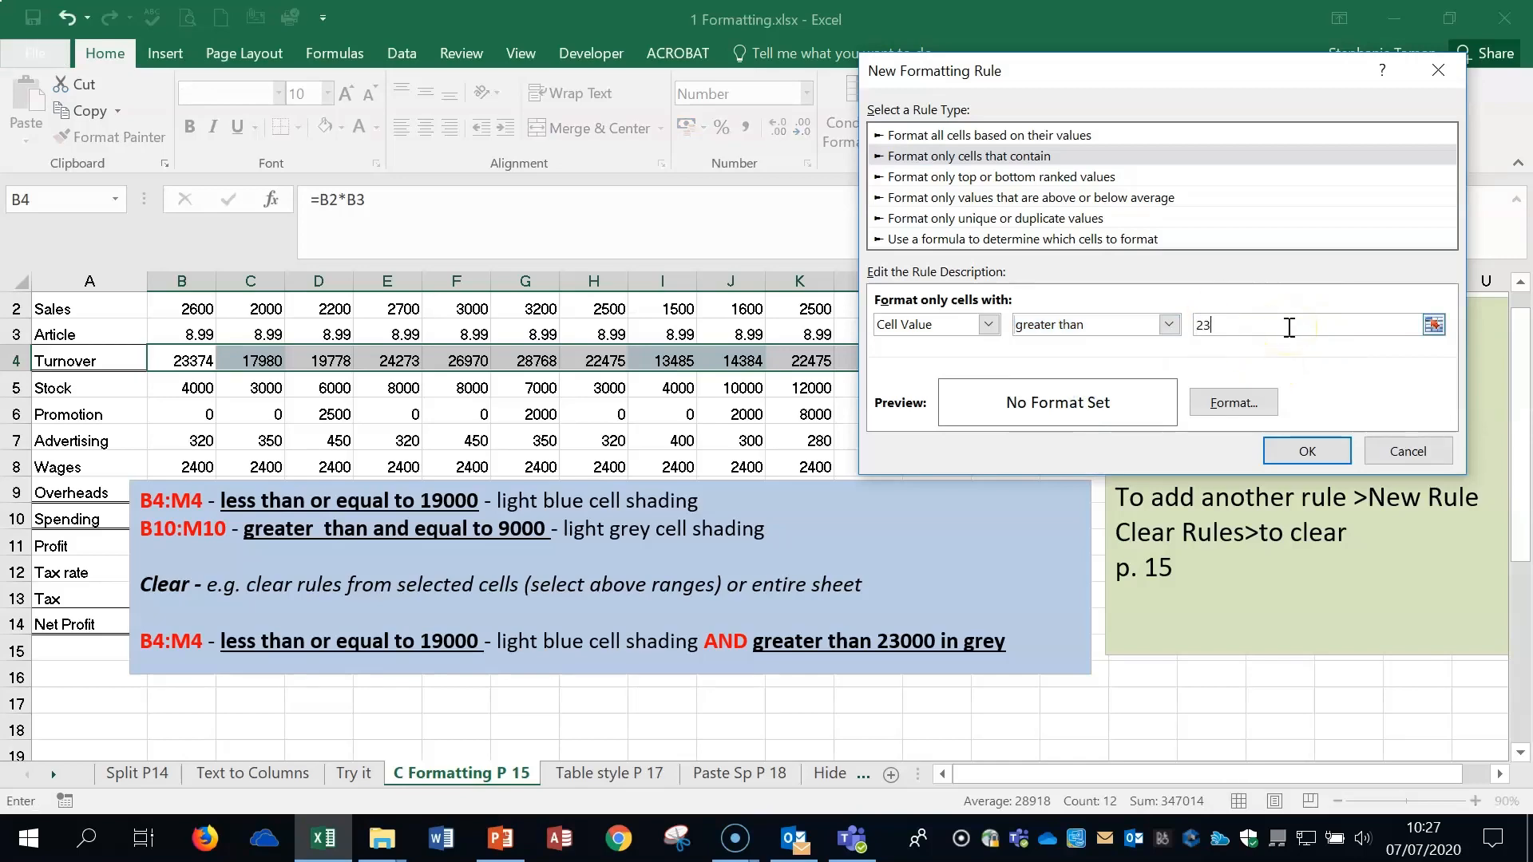
# Give the greater-than rule a light grey background fill, apply it and deselect the range
pyautogui.click(1246, 402)
pyautogui.click(891, 192)
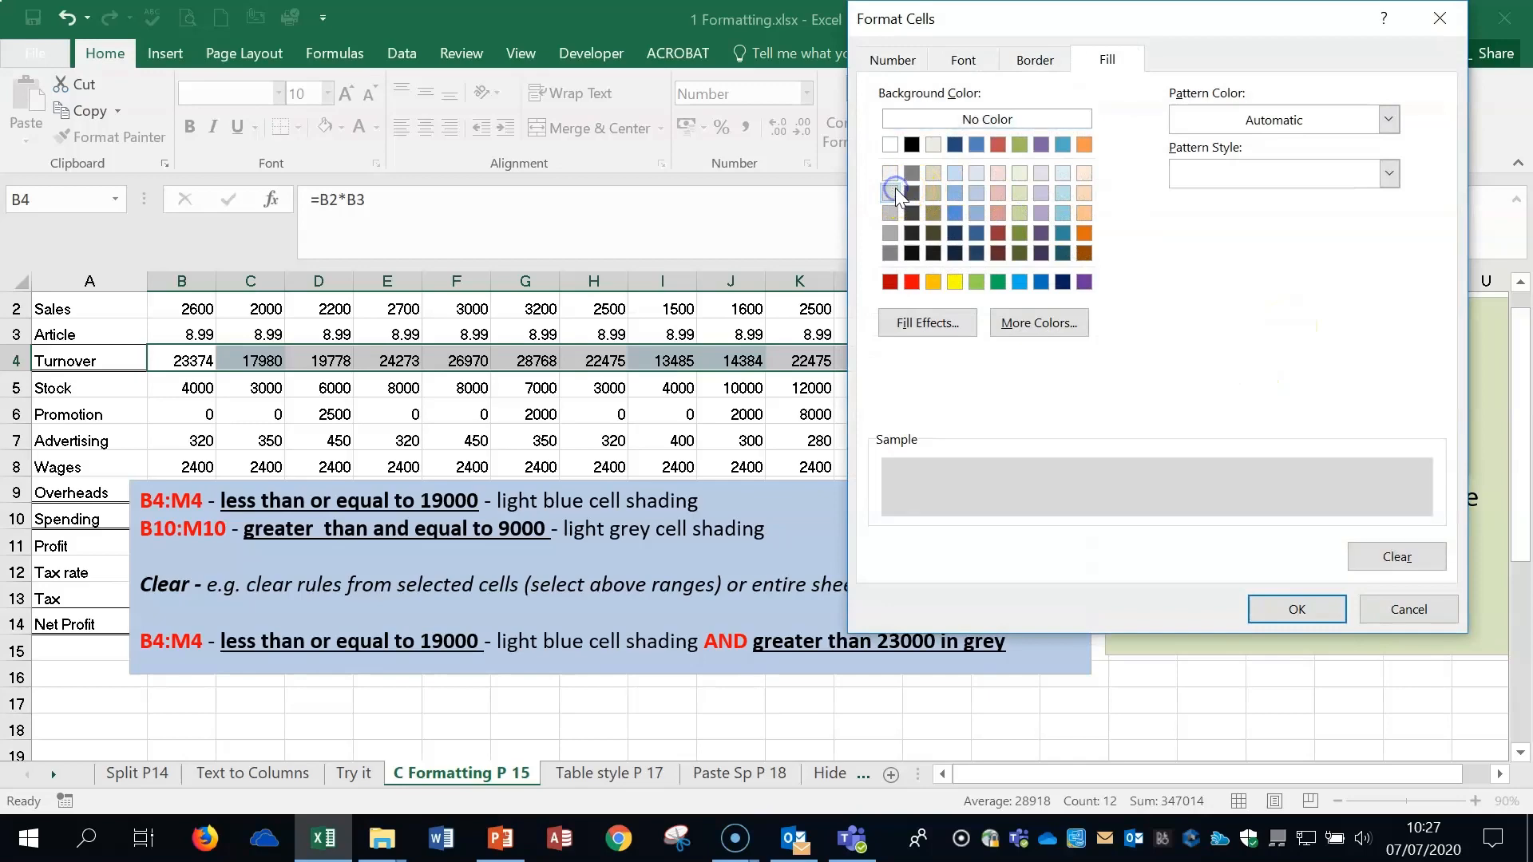
pyautogui.click(1298, 611)
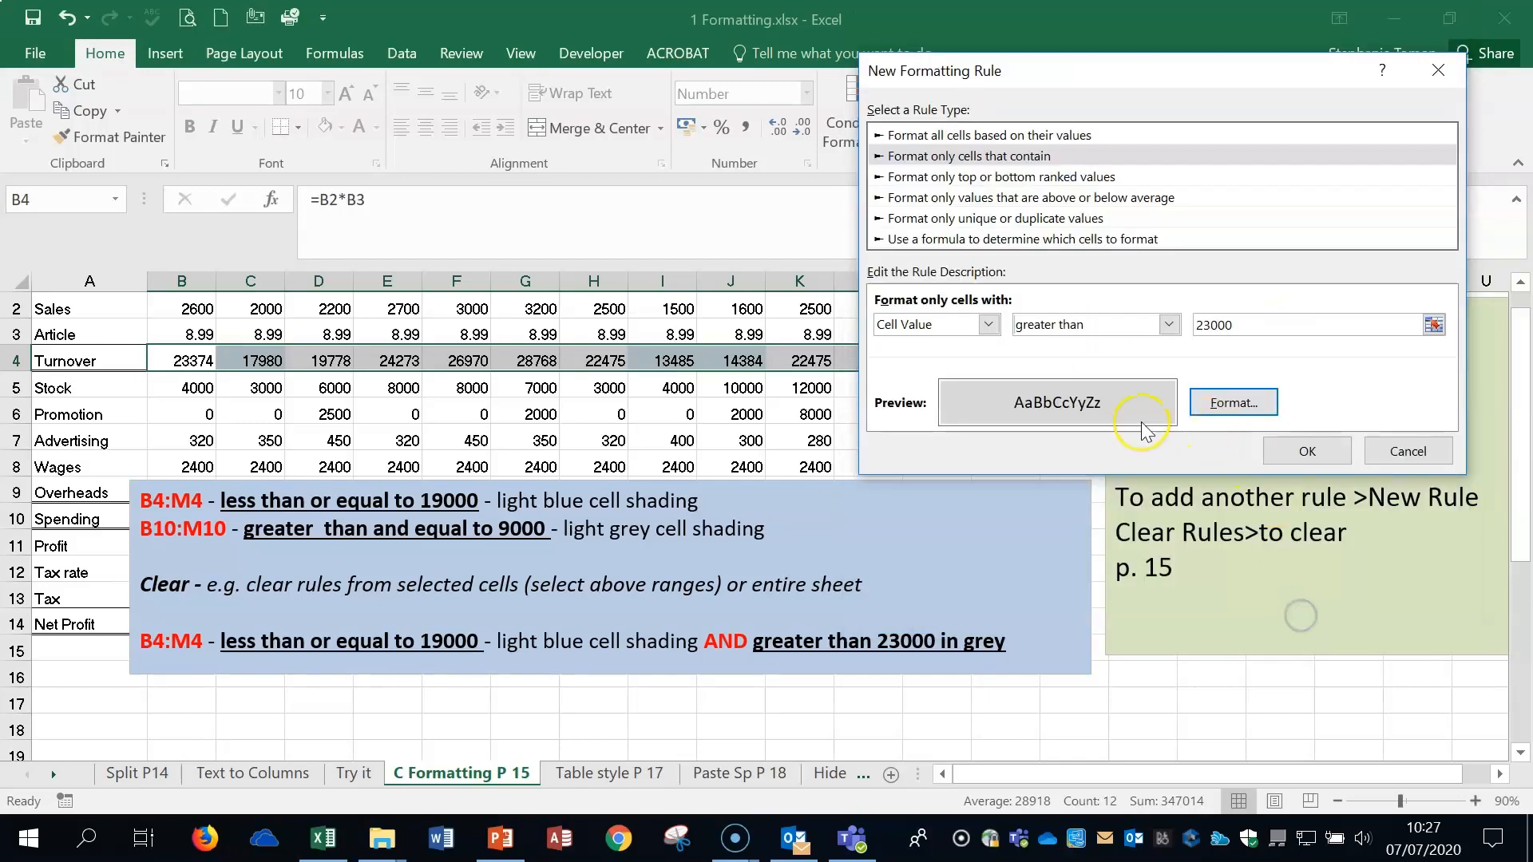
pyautogui.click(1307, 451)
pyautogui.click(803, 439)
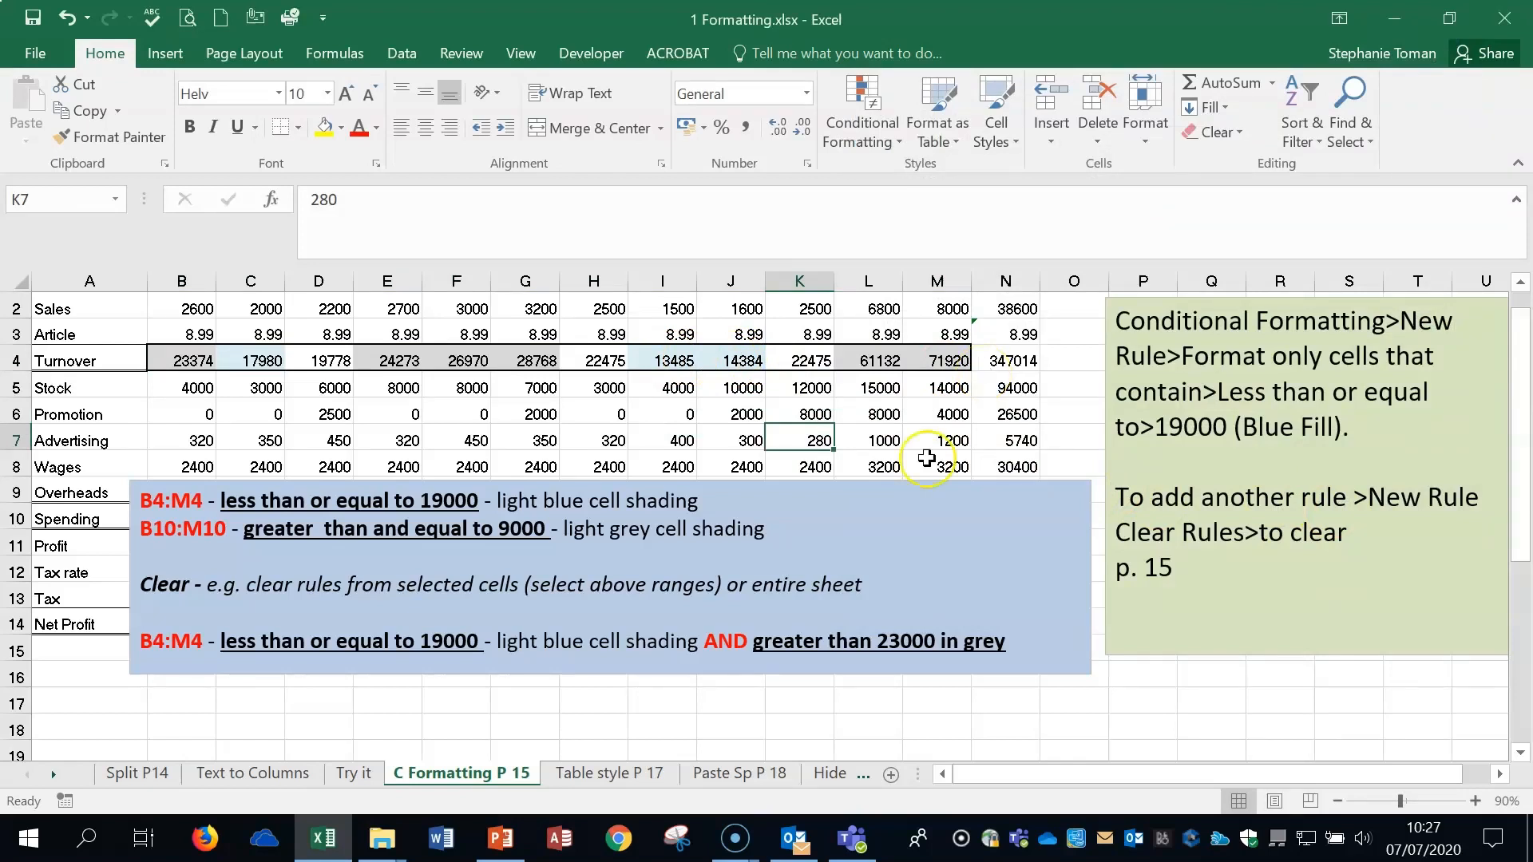
# Move the instructions text box back down to about row 13, clear of the Spending row, and deselect it
pyautogui.click(906, 481)
pyautogui.moveTo(842, 482); pyautogui.dragTo(834, 598)
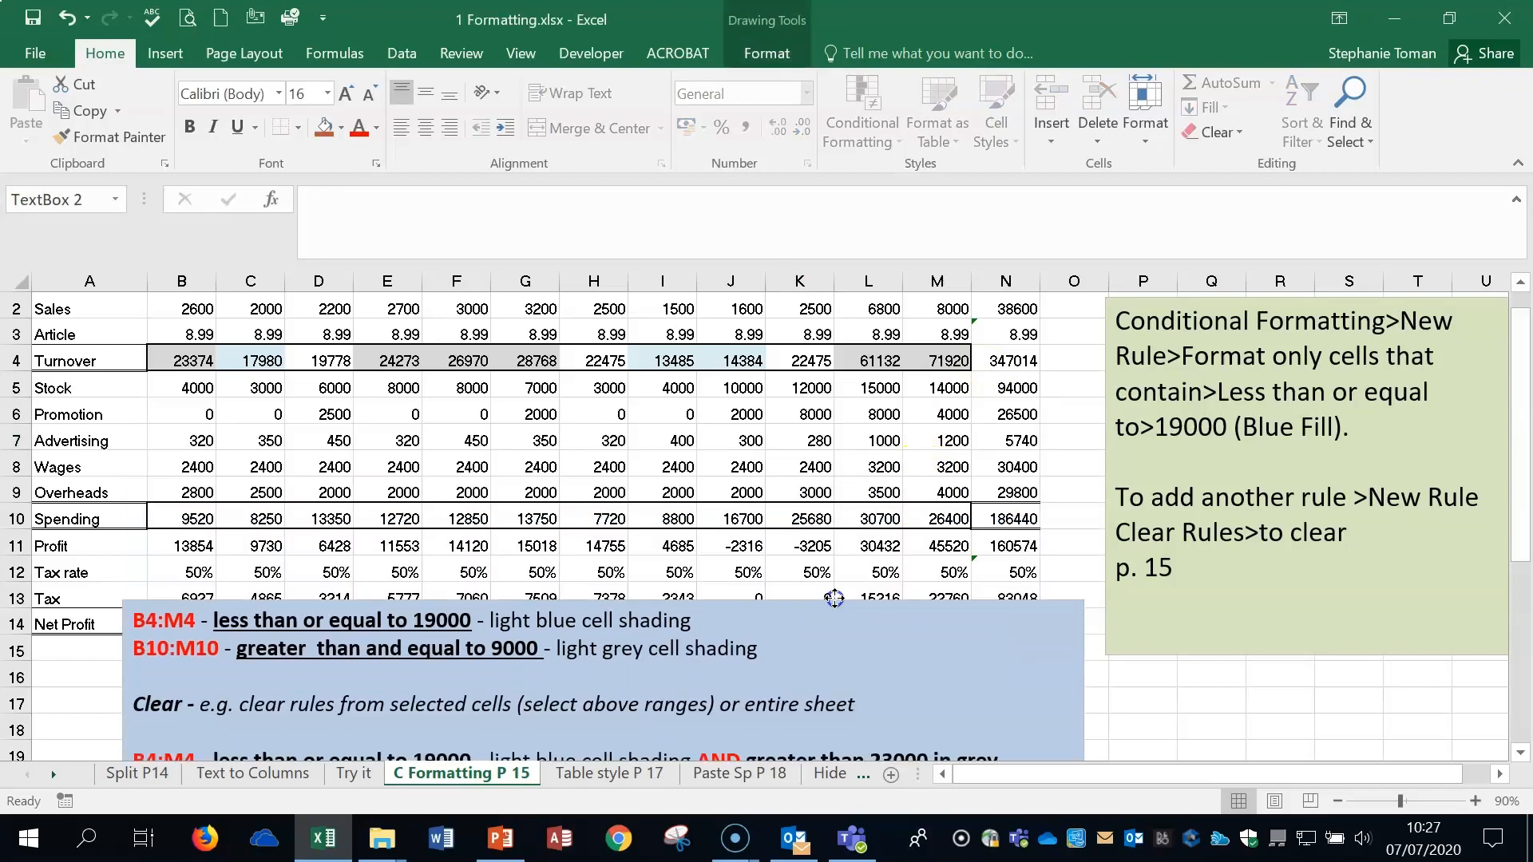
pyautogui.click(1252, 698)
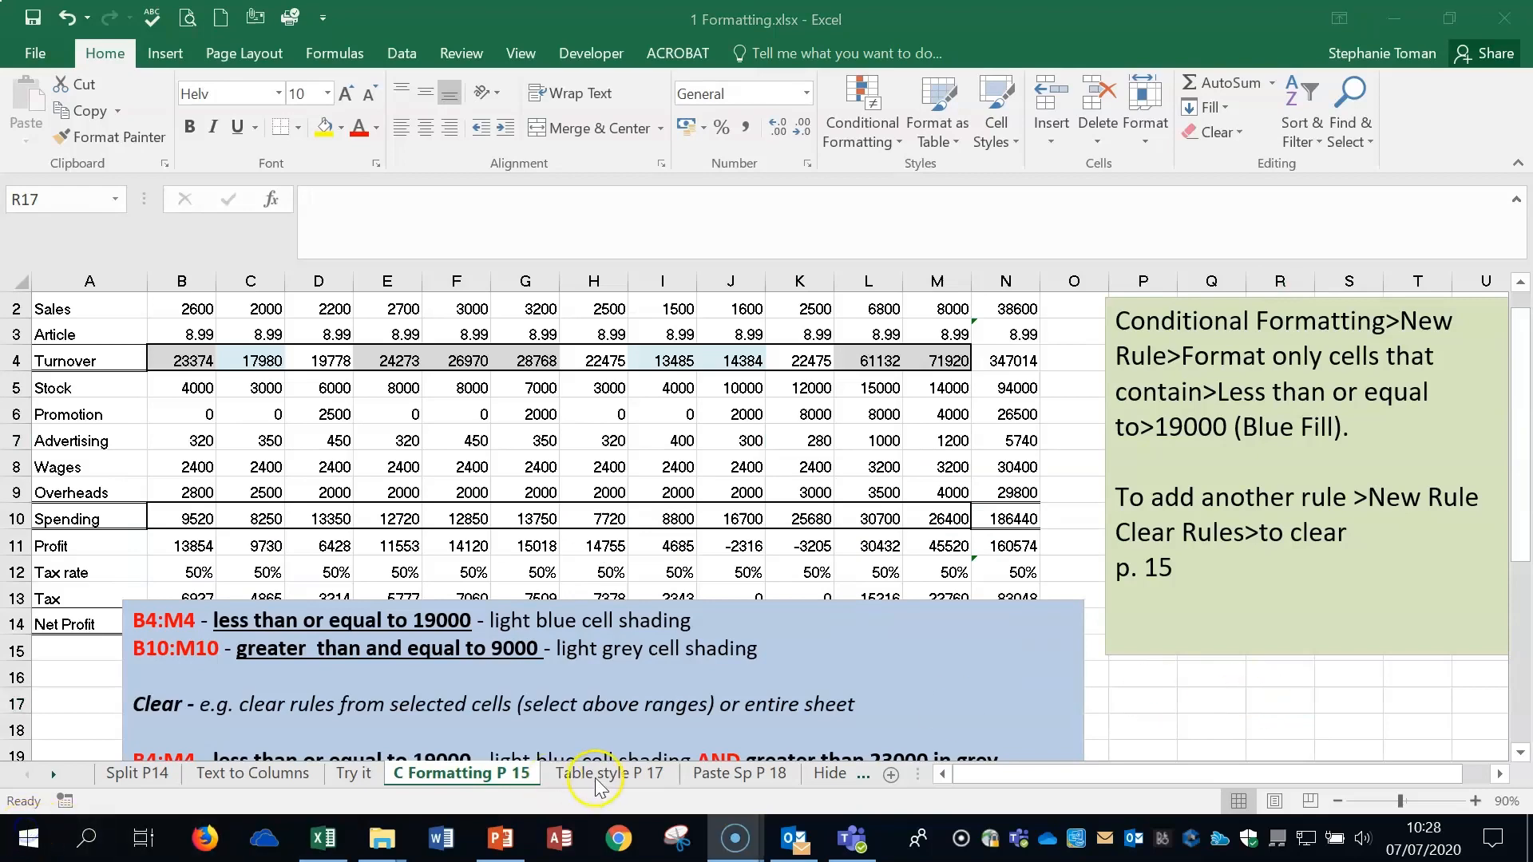
# Open the Table style P 17 worksheet, zoom out to 110% and select cell A2 in the budget table
pyautogui.click(597, 775)
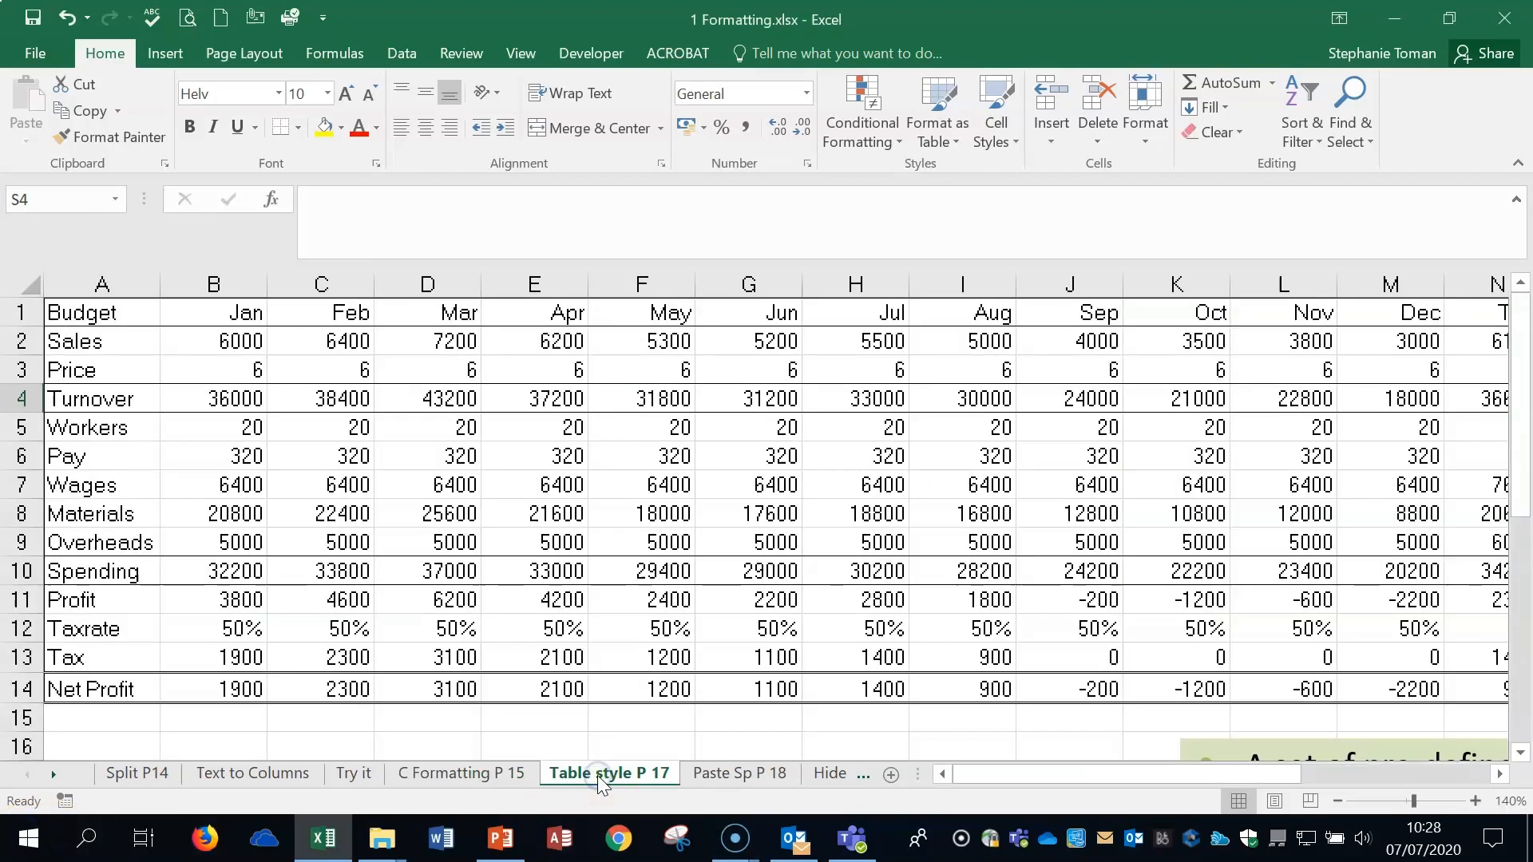
pyautogui.click(1337, 801)
pyautogui.click(1337, 801)
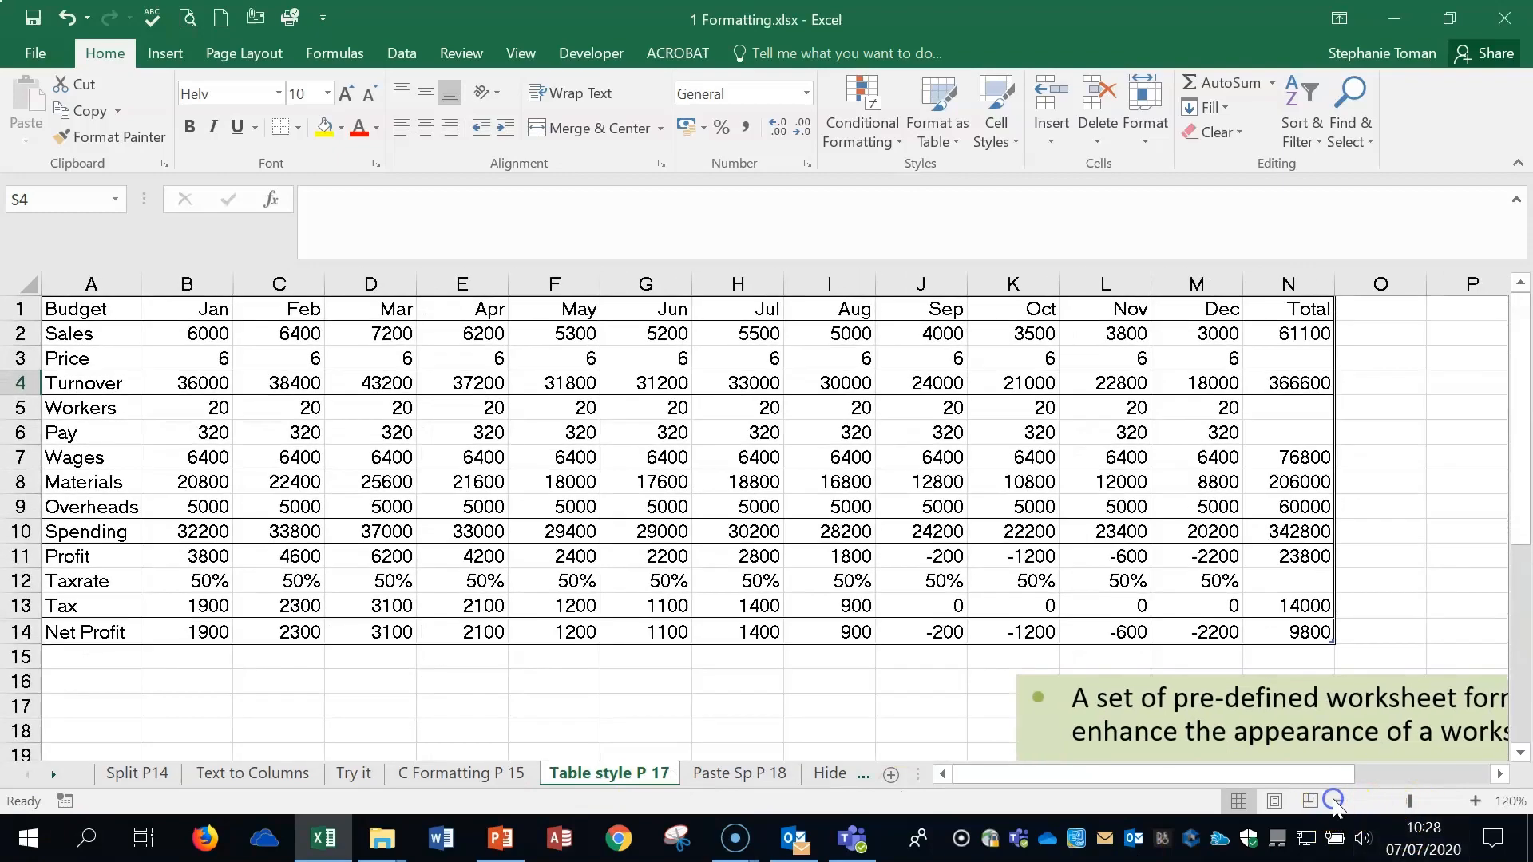
pyautogui.click(1337, 801)
pyautogui.click(82, 331)
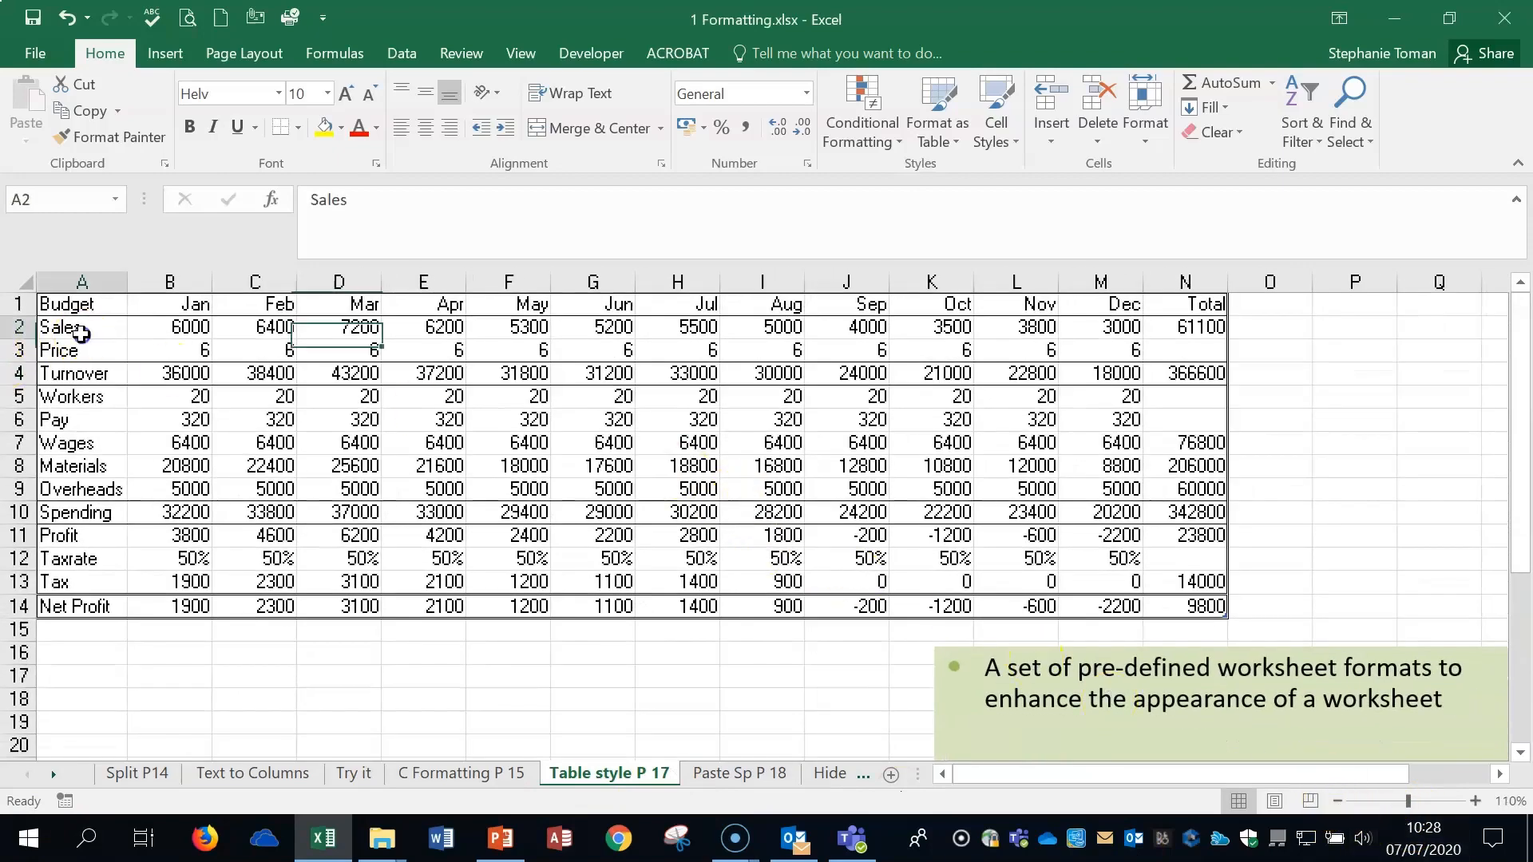
# Apply the red table style from the first row of the Medium group to the budget table
pyautogui.click(70, 304)
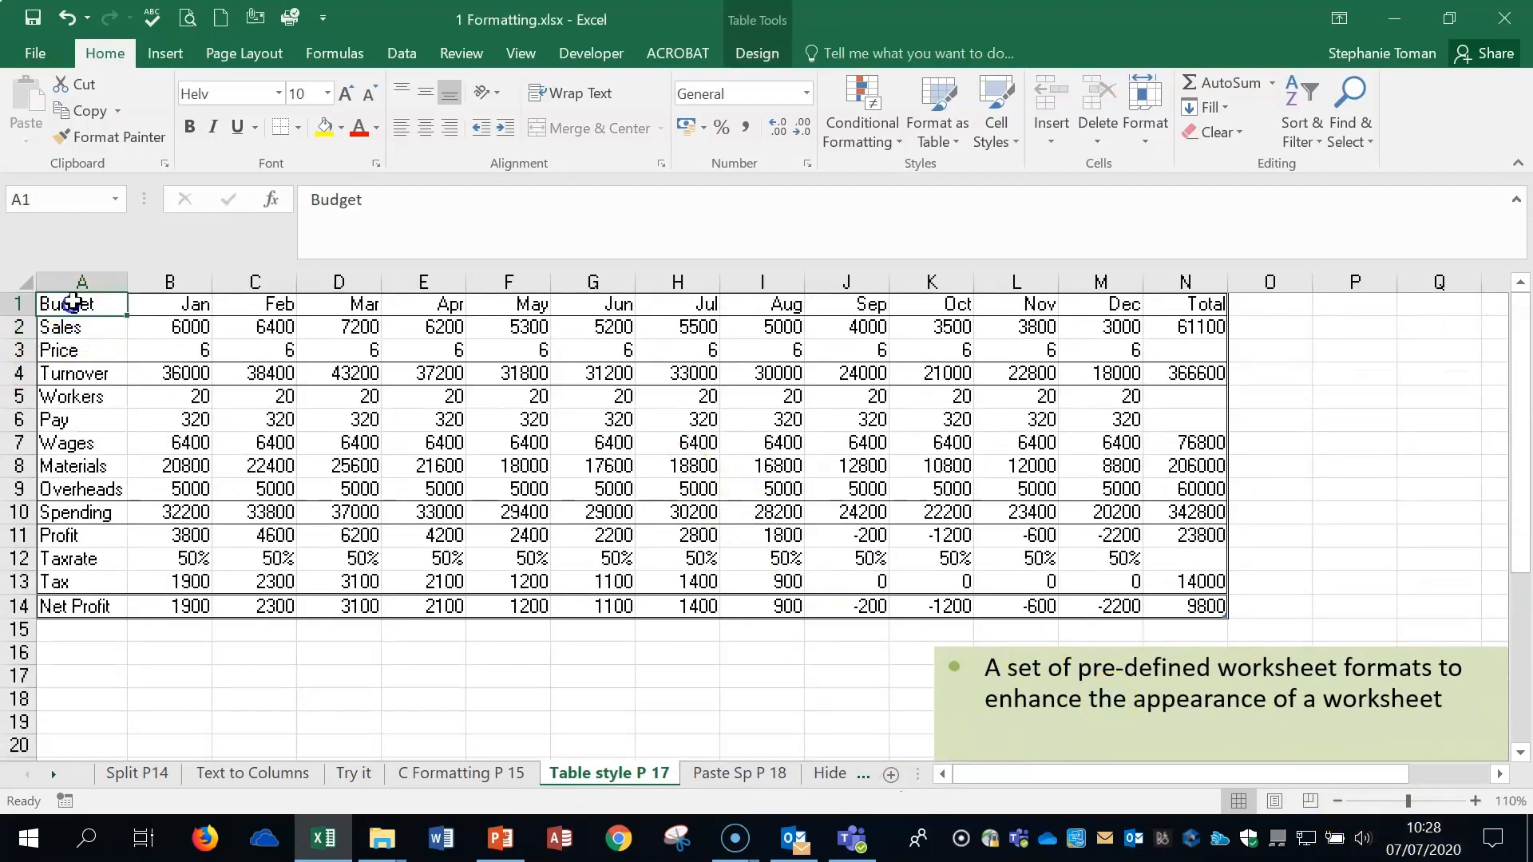
pyautogui.click(760, 56)
pyautogui.click(1332, 476)
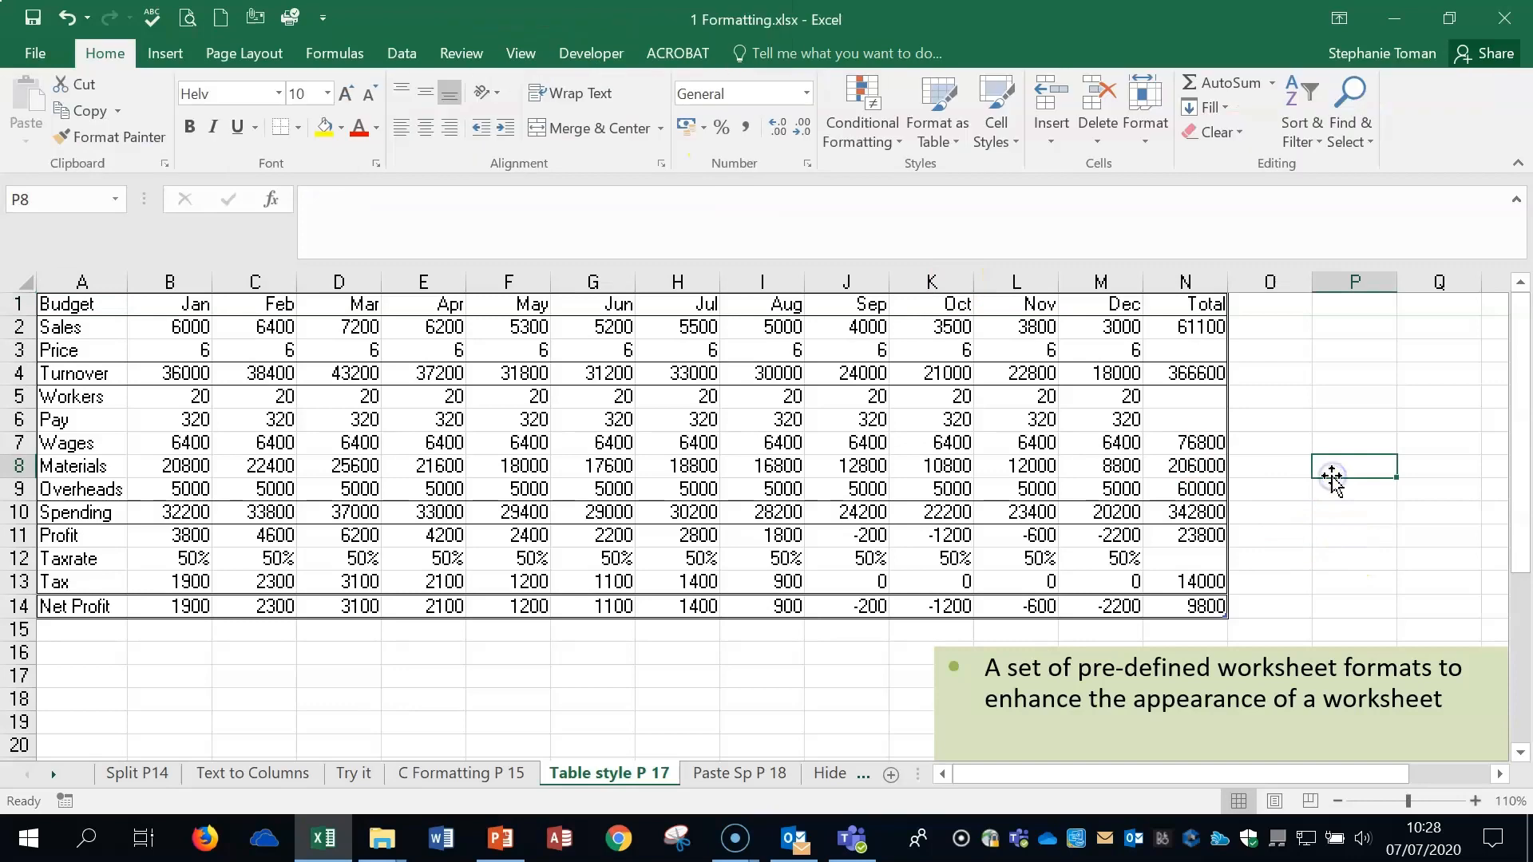
pyautogui.click(823, 491)
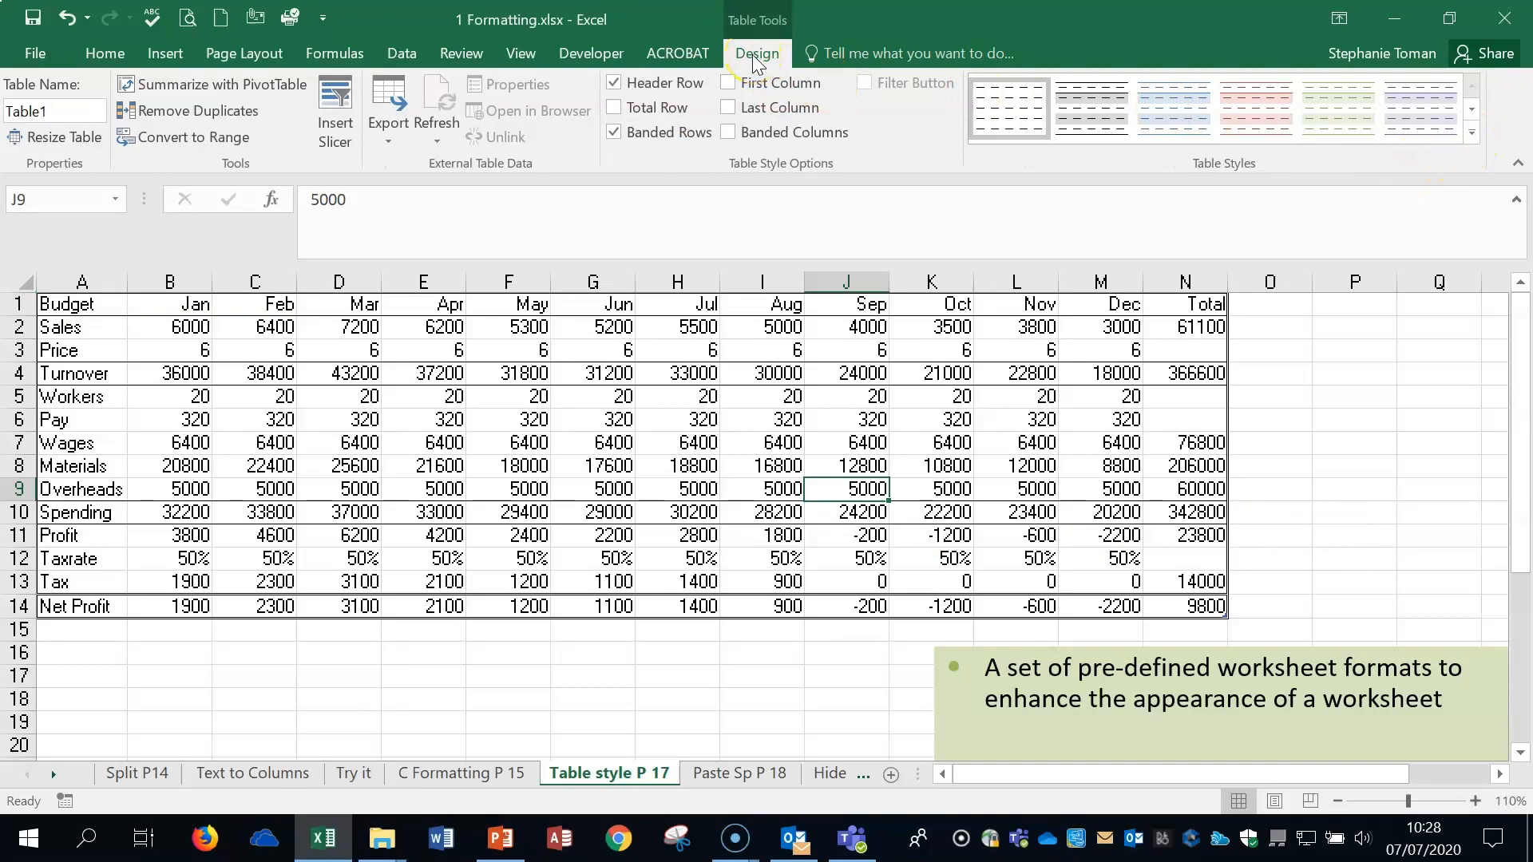
pyautogui.click(427, 512)
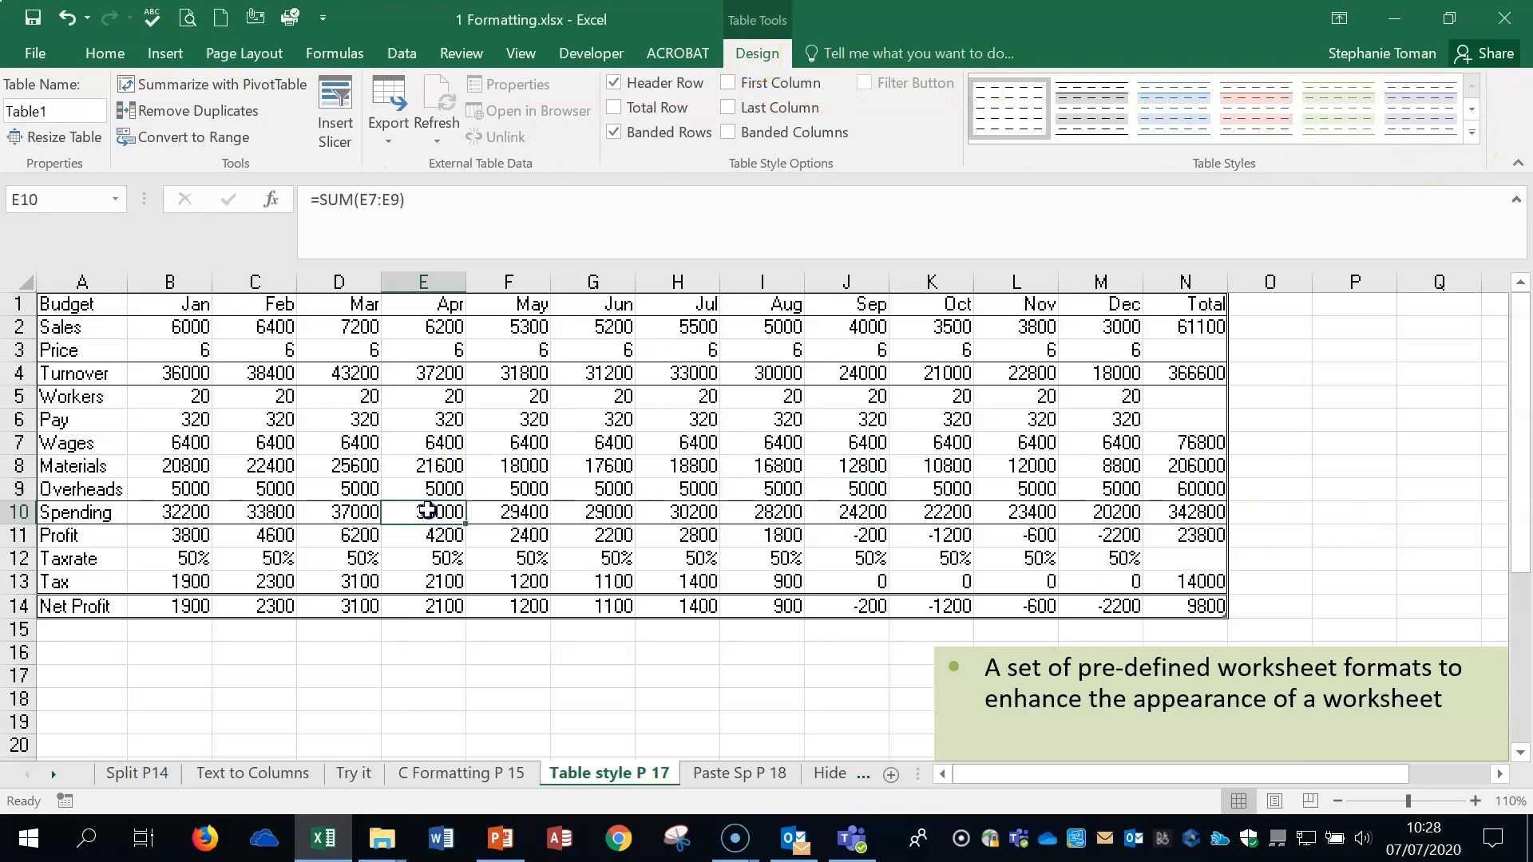
pyautogui.click(1473, 136)
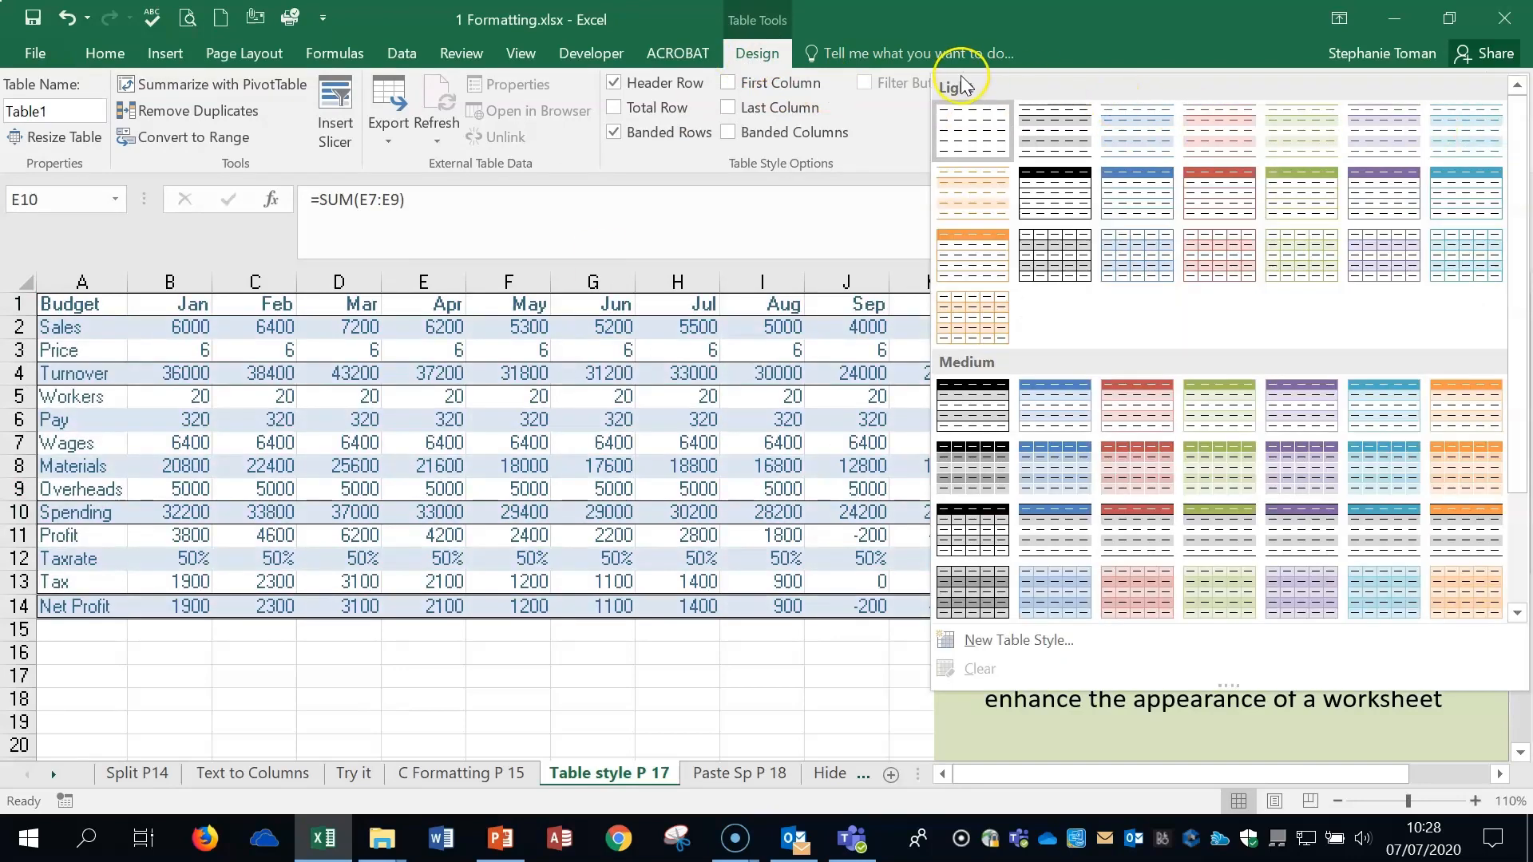
pyautogui.scroll(-2, 1153, 574)
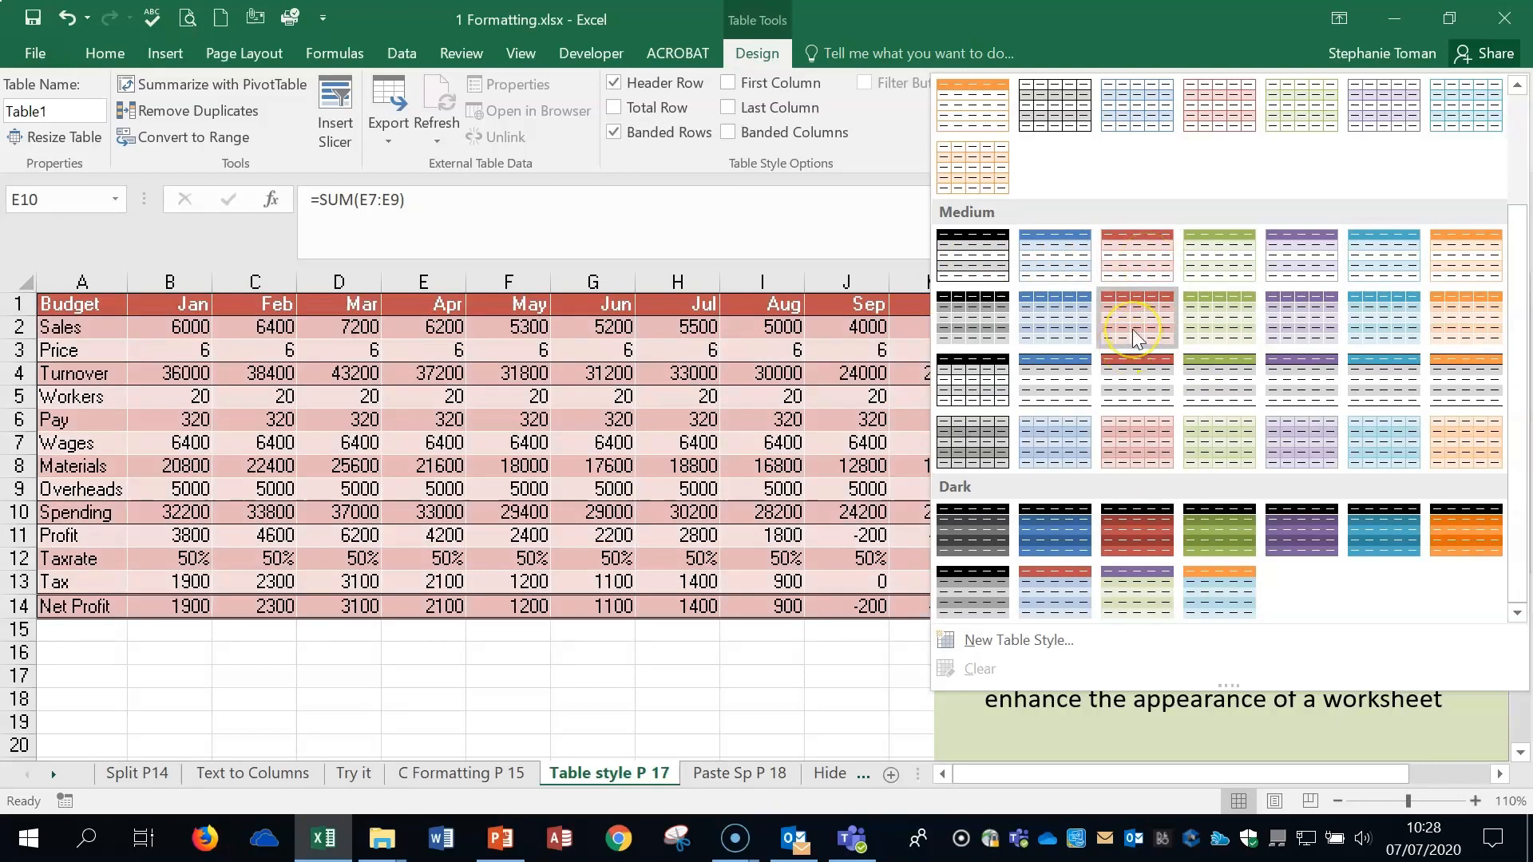
pyautogui.click(1137, 245)
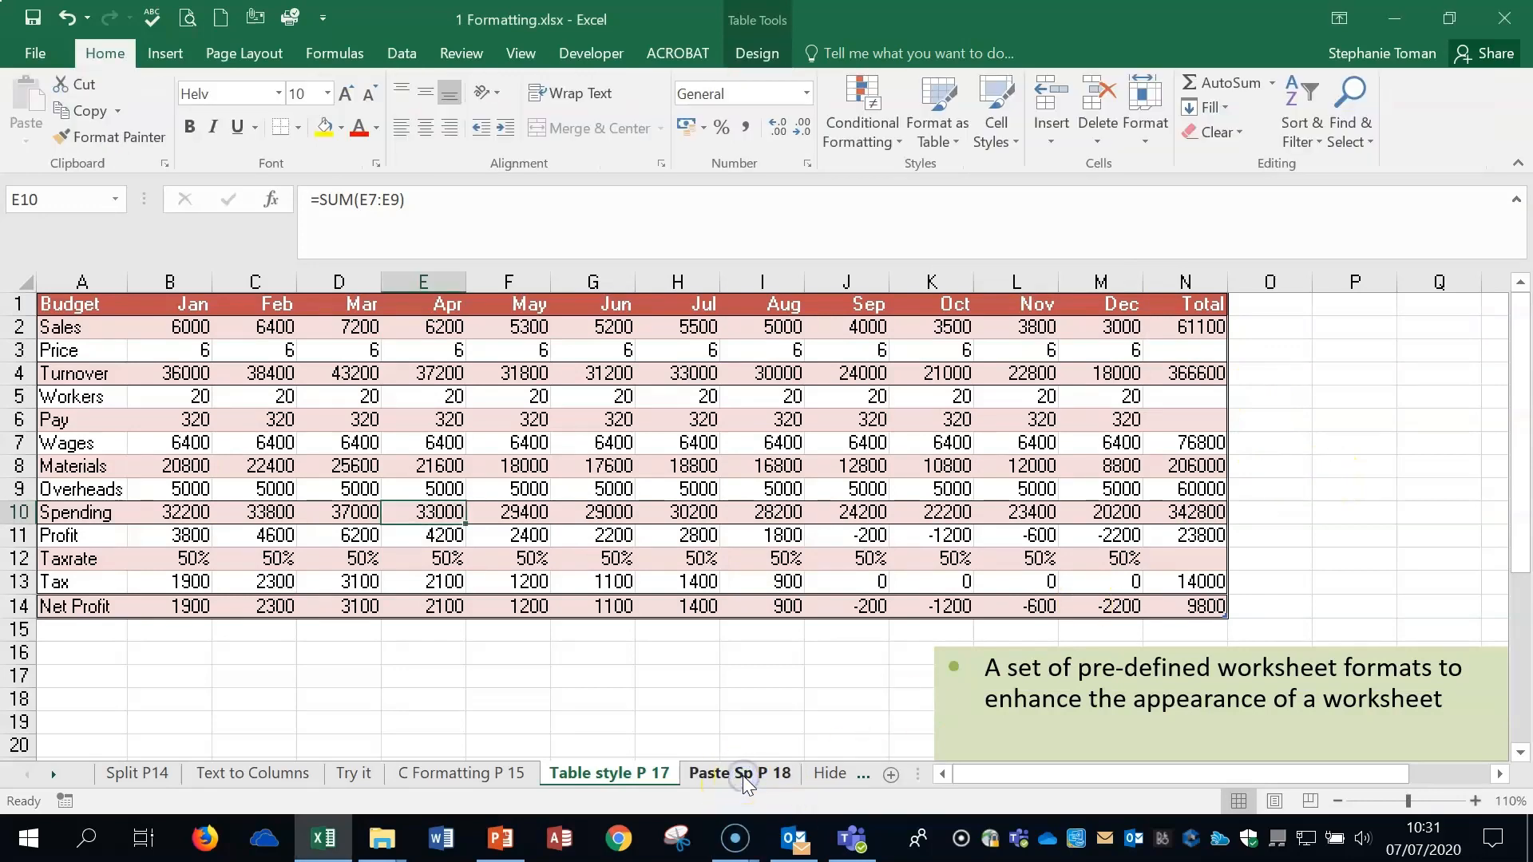
# Open the Paste Sp P 18 worksheet, highlight Total Income cells B4:M4 and deselect them
pyautogui.click(742, 774)
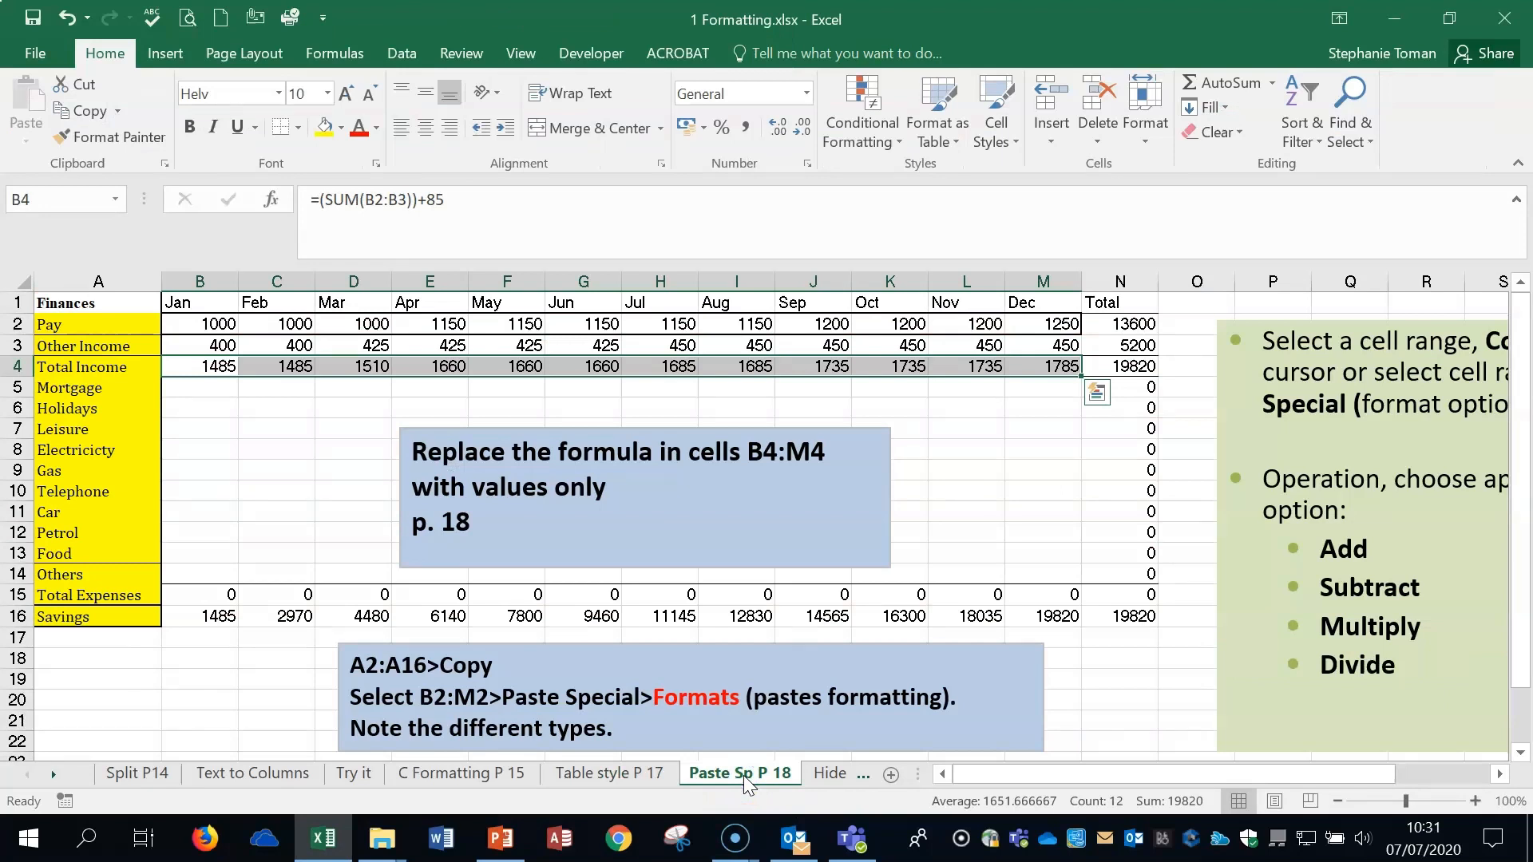
pyautogui.click(1006, 475)
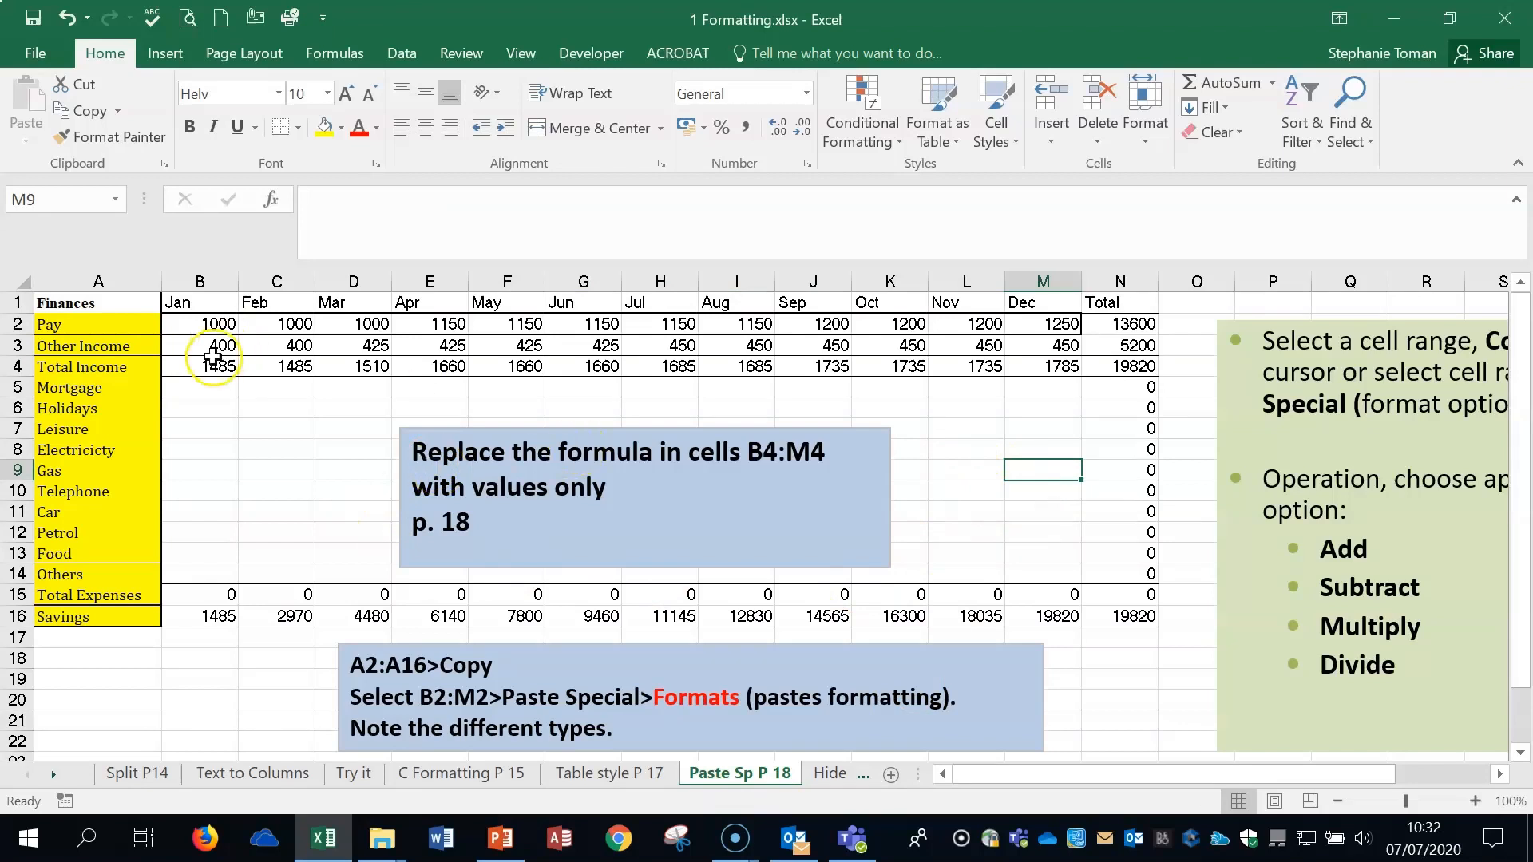
pyautogui.moveTo(206, 366); pyautogui.dragTo(1070, 366)
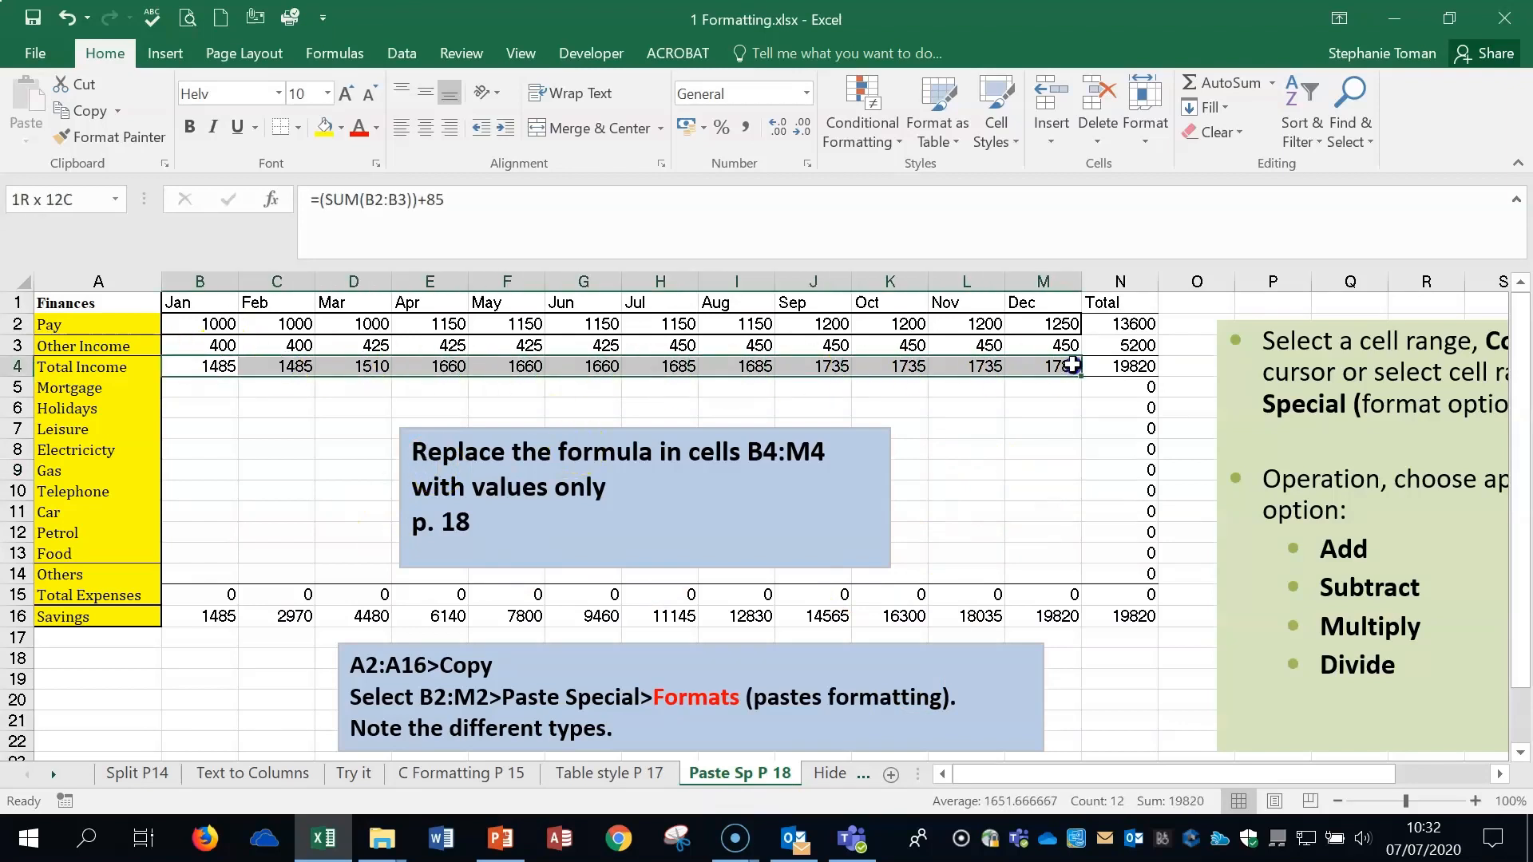
pyautogui.click(1086, 491)
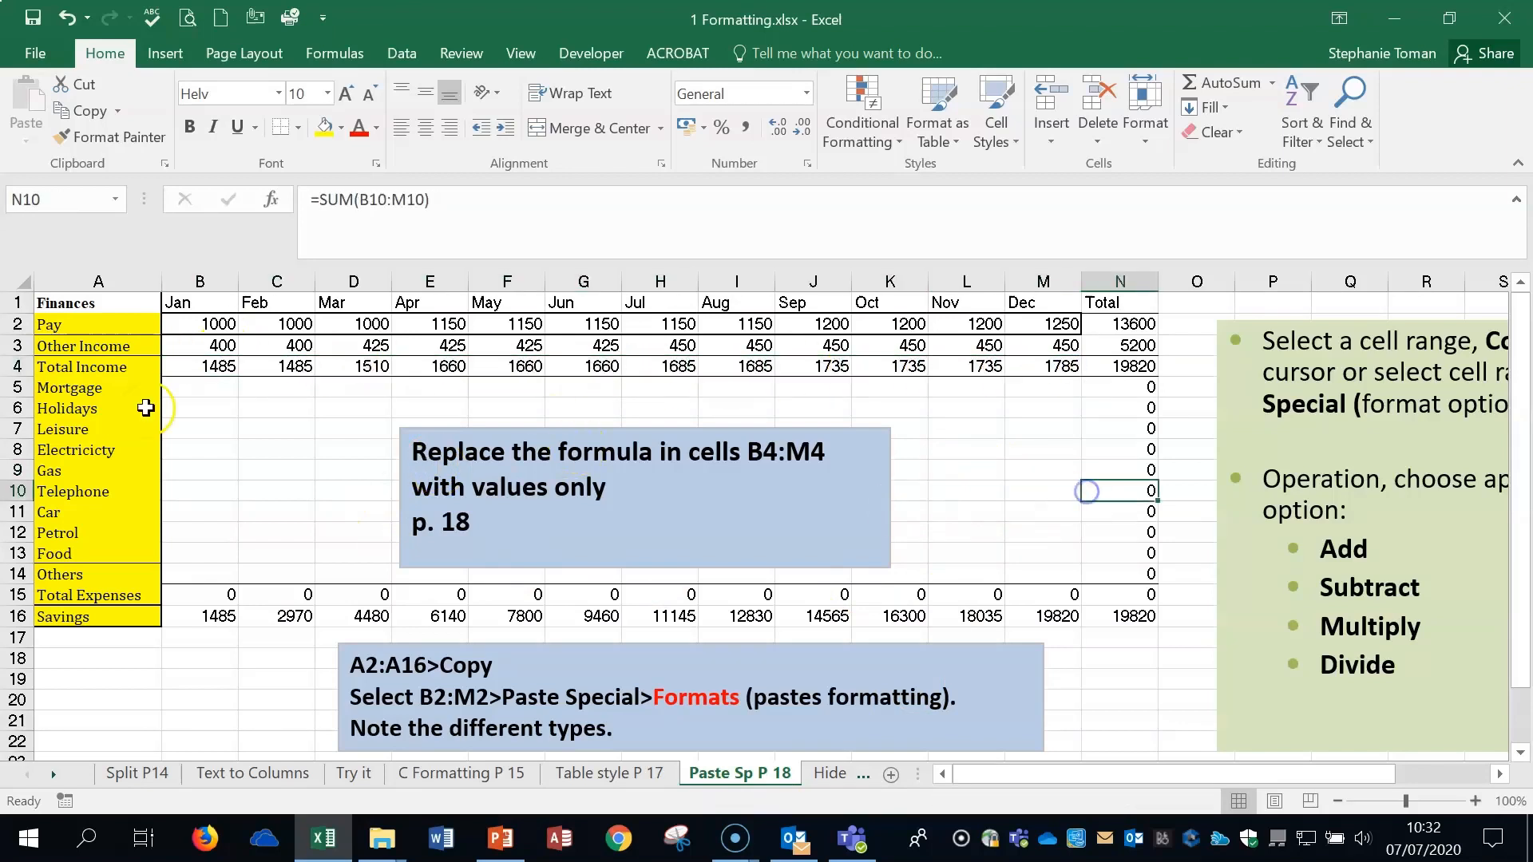
# Examine the formulas behind the Total Income cells B4:M4 one by one
pyautogui.click(212, 369)
pyautogui.click(276, 368)
pyautogui.click(352, 368)
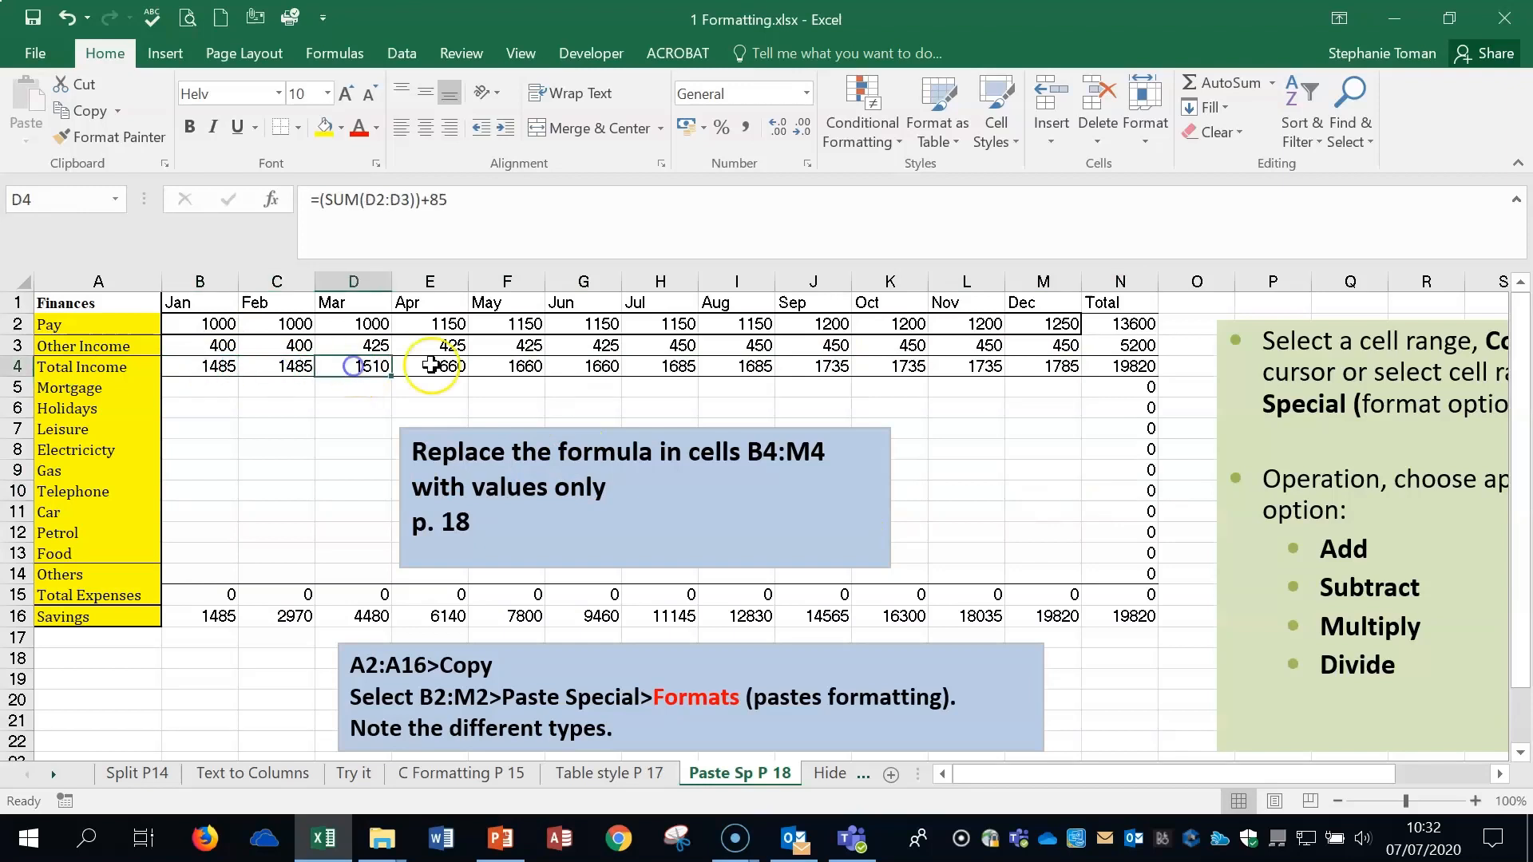
pyautogui.click(429, 367)
pyautogui.click(503, 368)
pyautogui.click(585, 366)
pyautogui.click(666, 368)
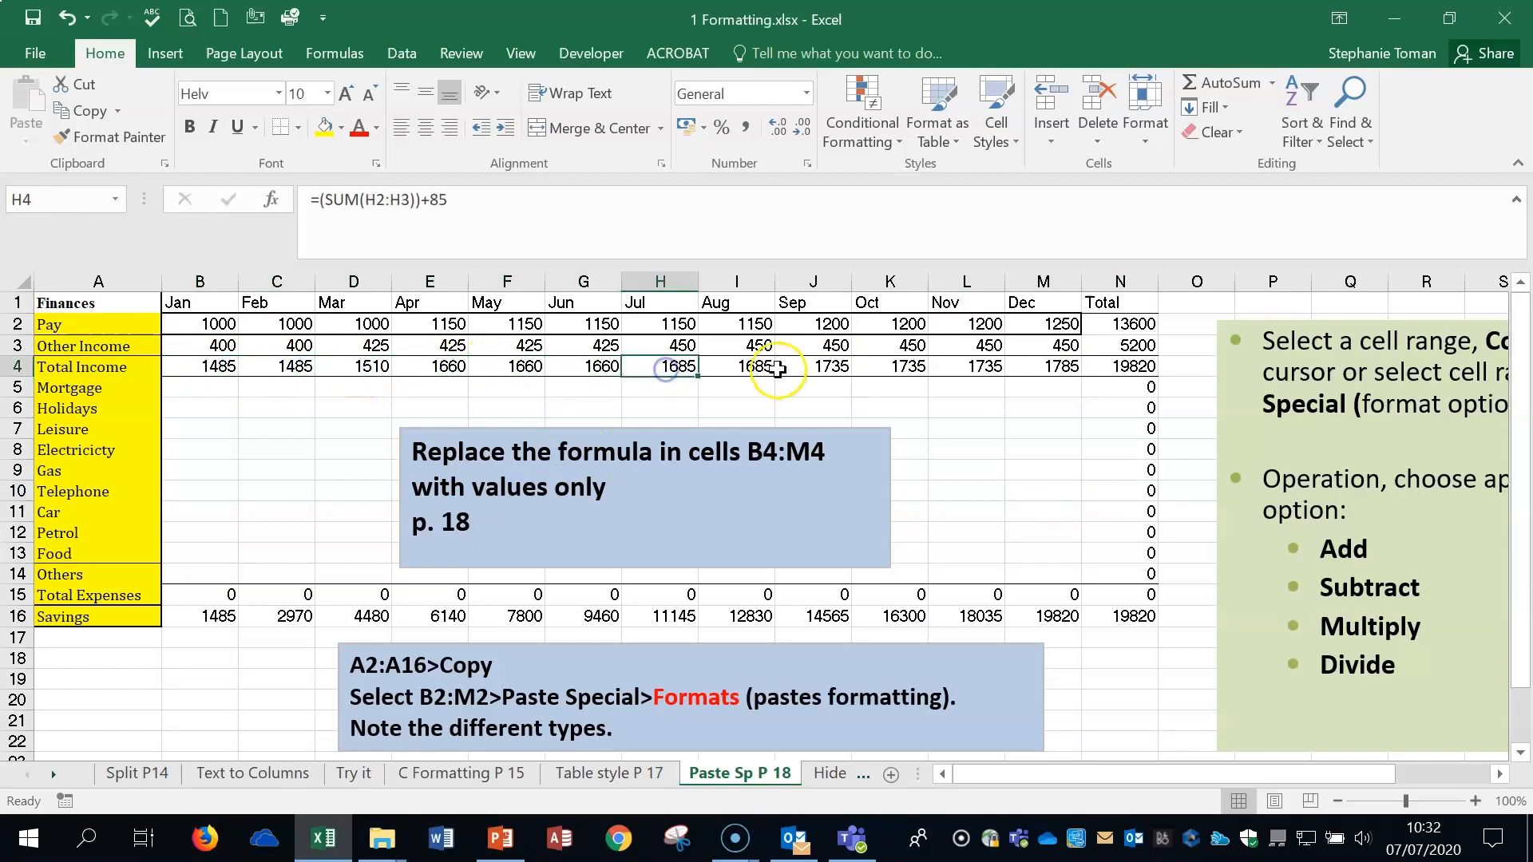
pyautogui.click(762, 367)
pyautogui.click(843, 364)
pyautogui.press('Right')
pyautogui.press('Right')
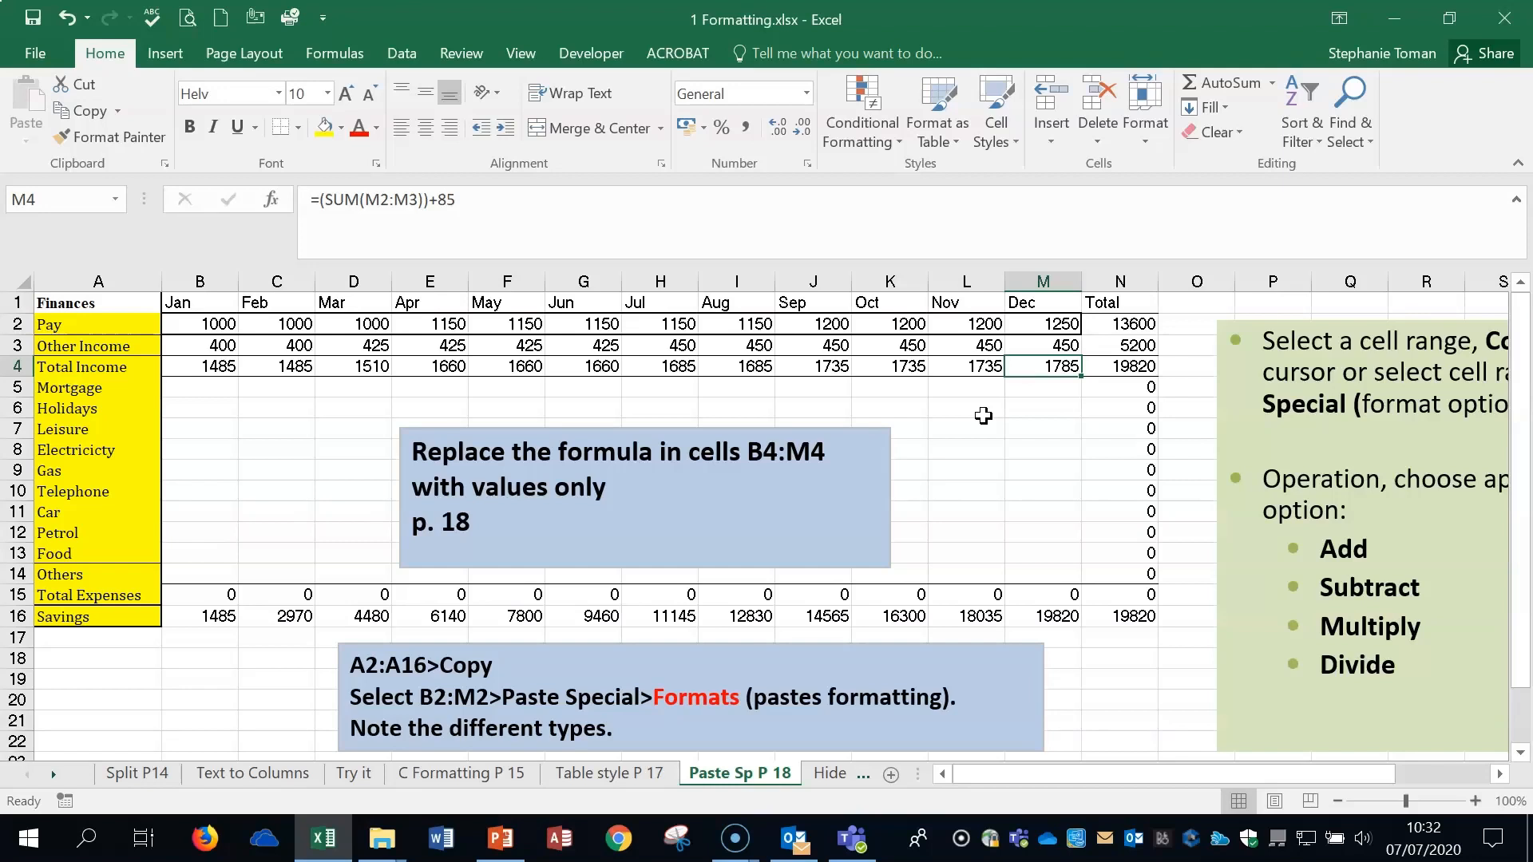
pyautogui.click(1038, 485)
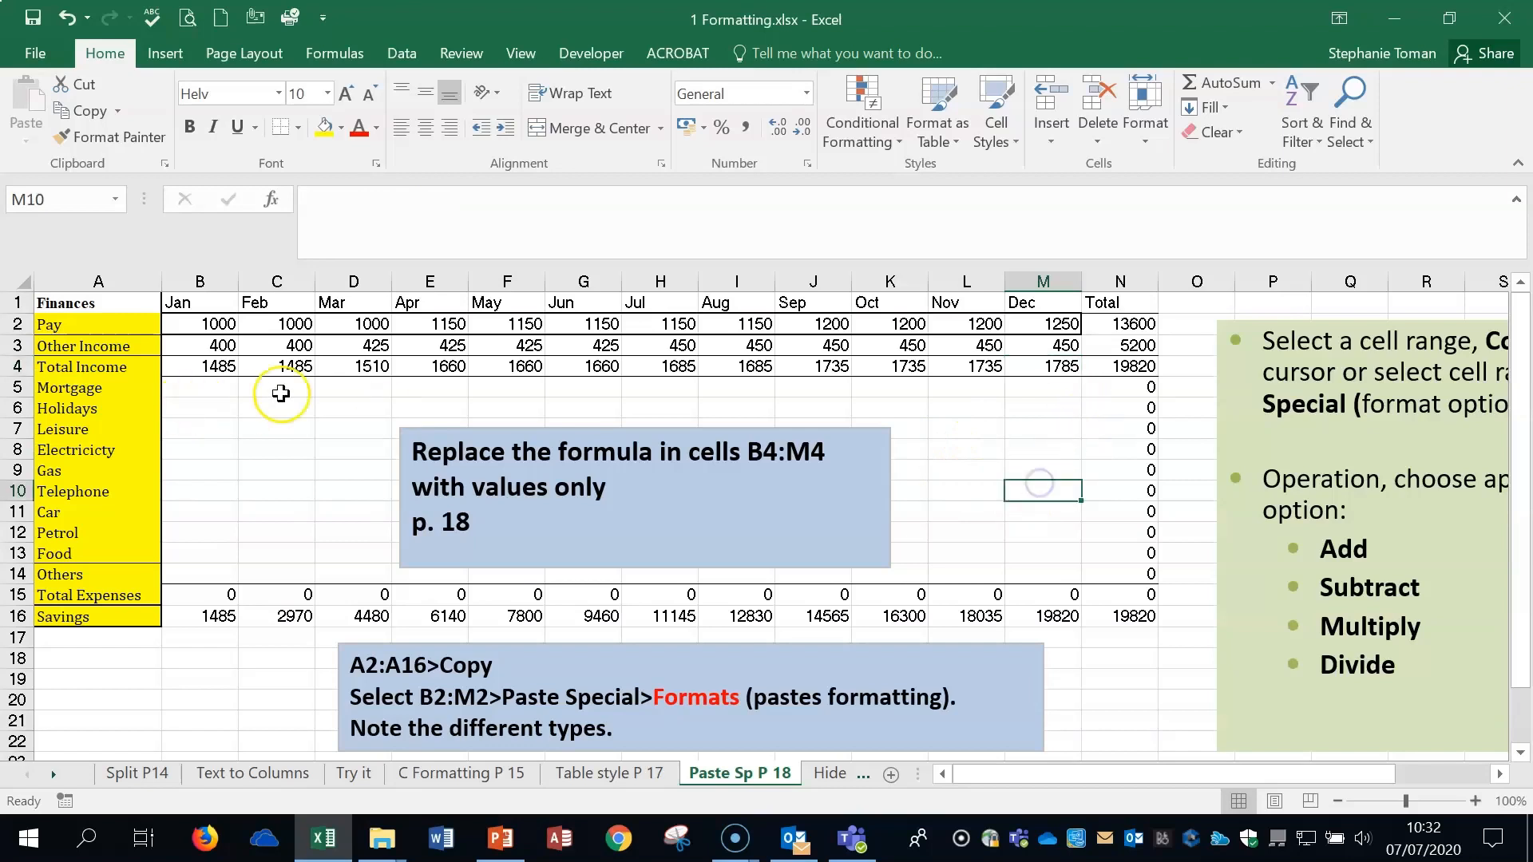
pyautogui.click(289, 366)
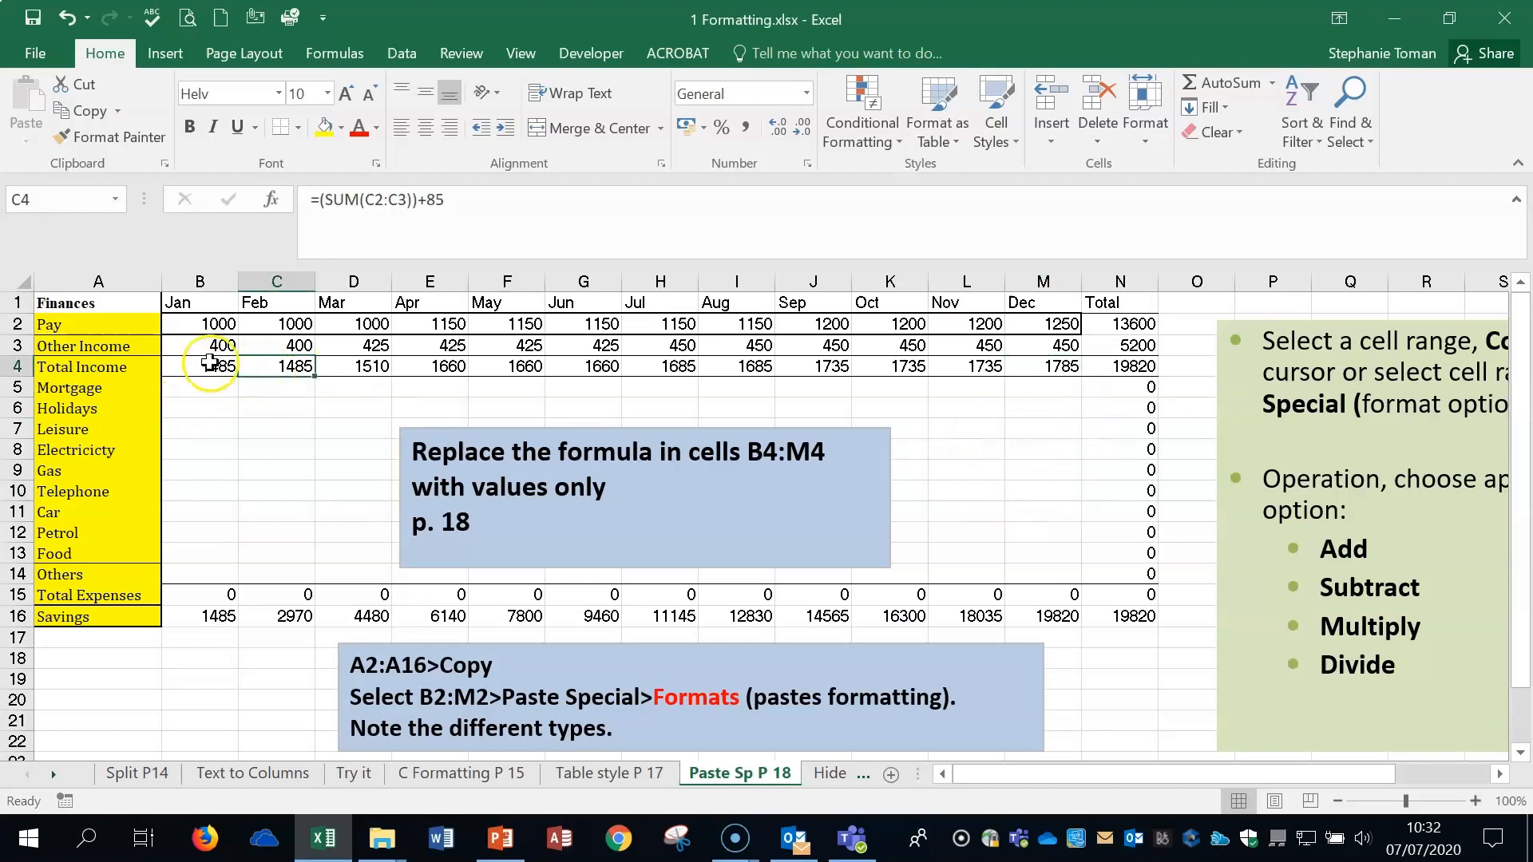
# Copy Total Income cells B4:M4 and paste them over themselves with Paste Special set to Values, replacing the formulas
pyautogui.moveTo(209, 363); pyautogui.dragTo(1061, 366)
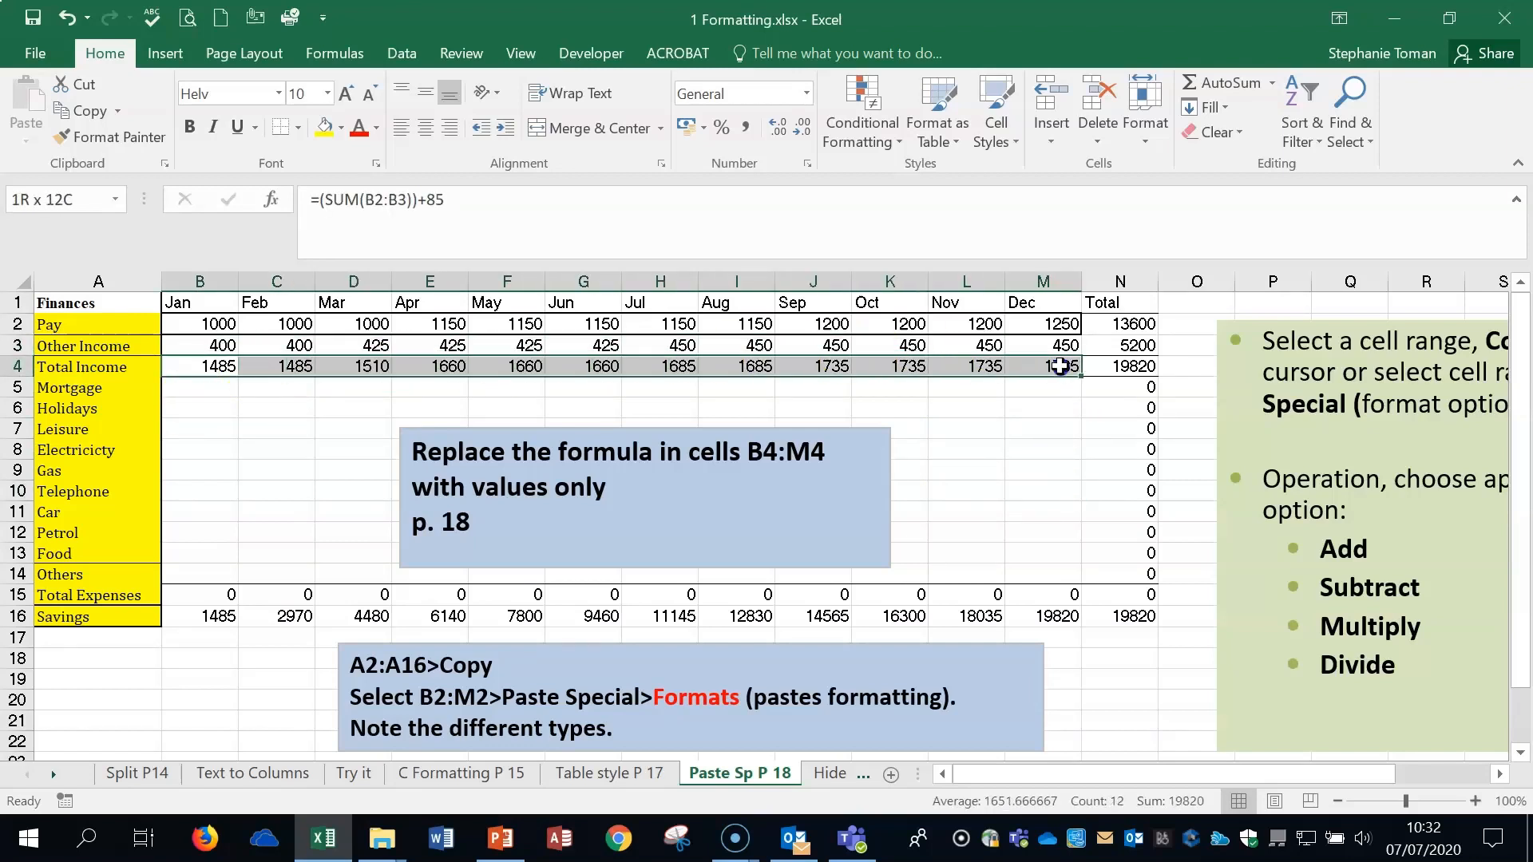
pyautogui.rightClick(1060, 366)
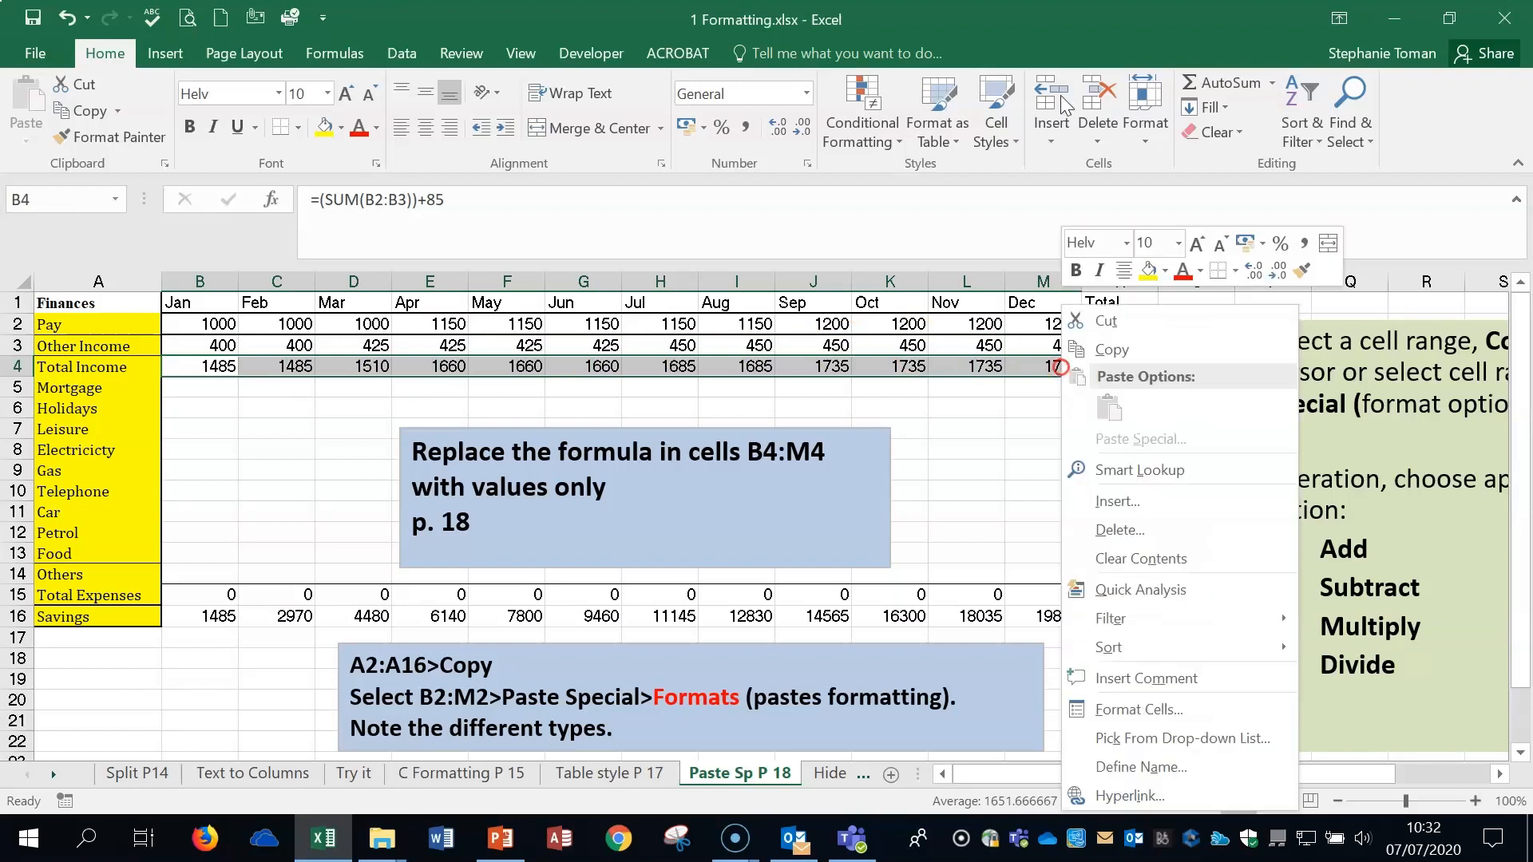
pyautogui.click(1118, 352)
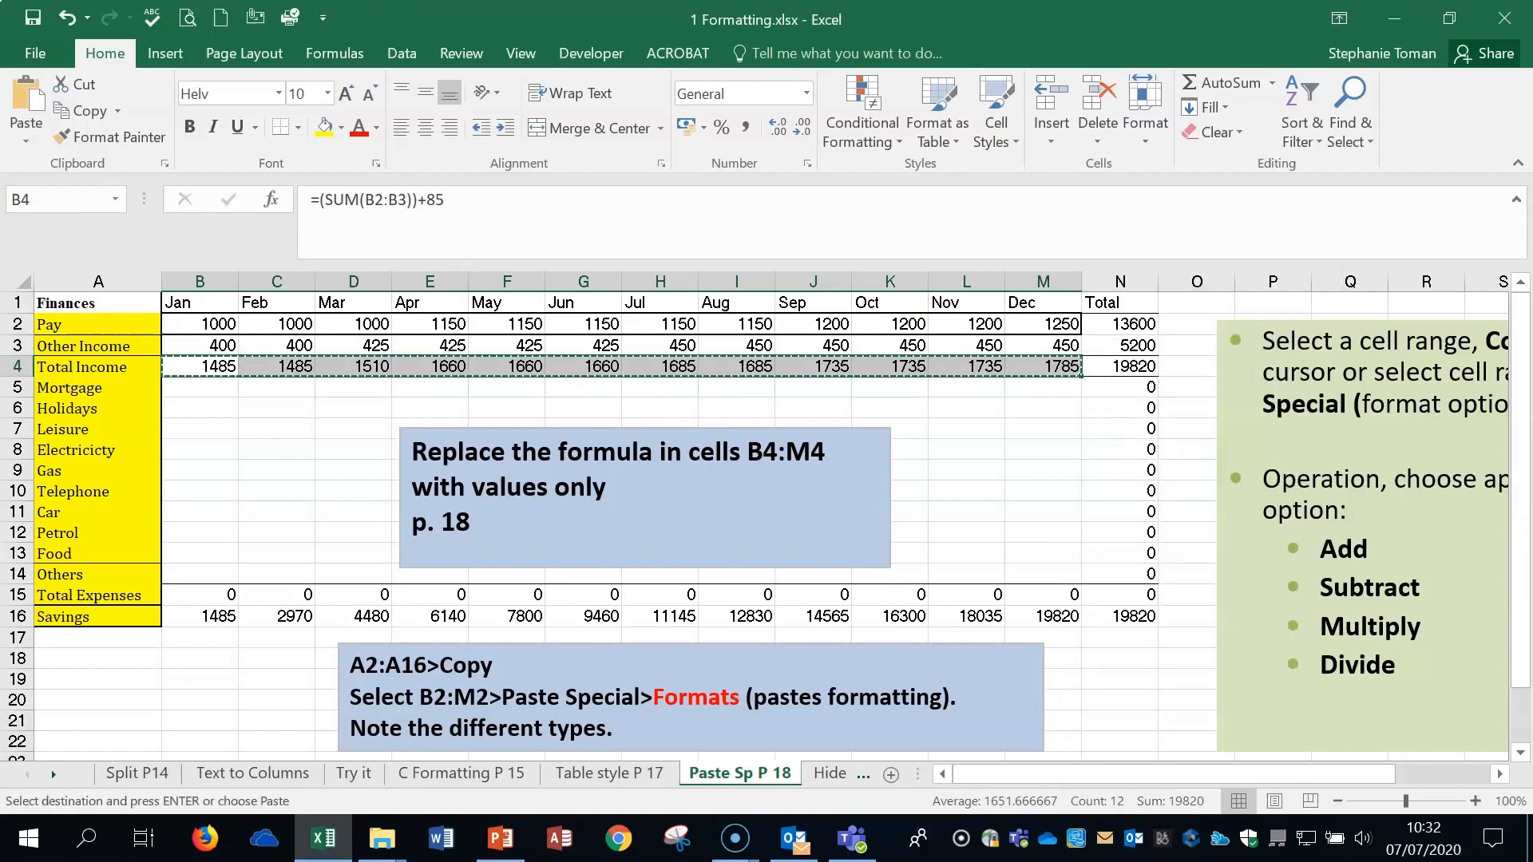
pyautogui.click(27, 142)
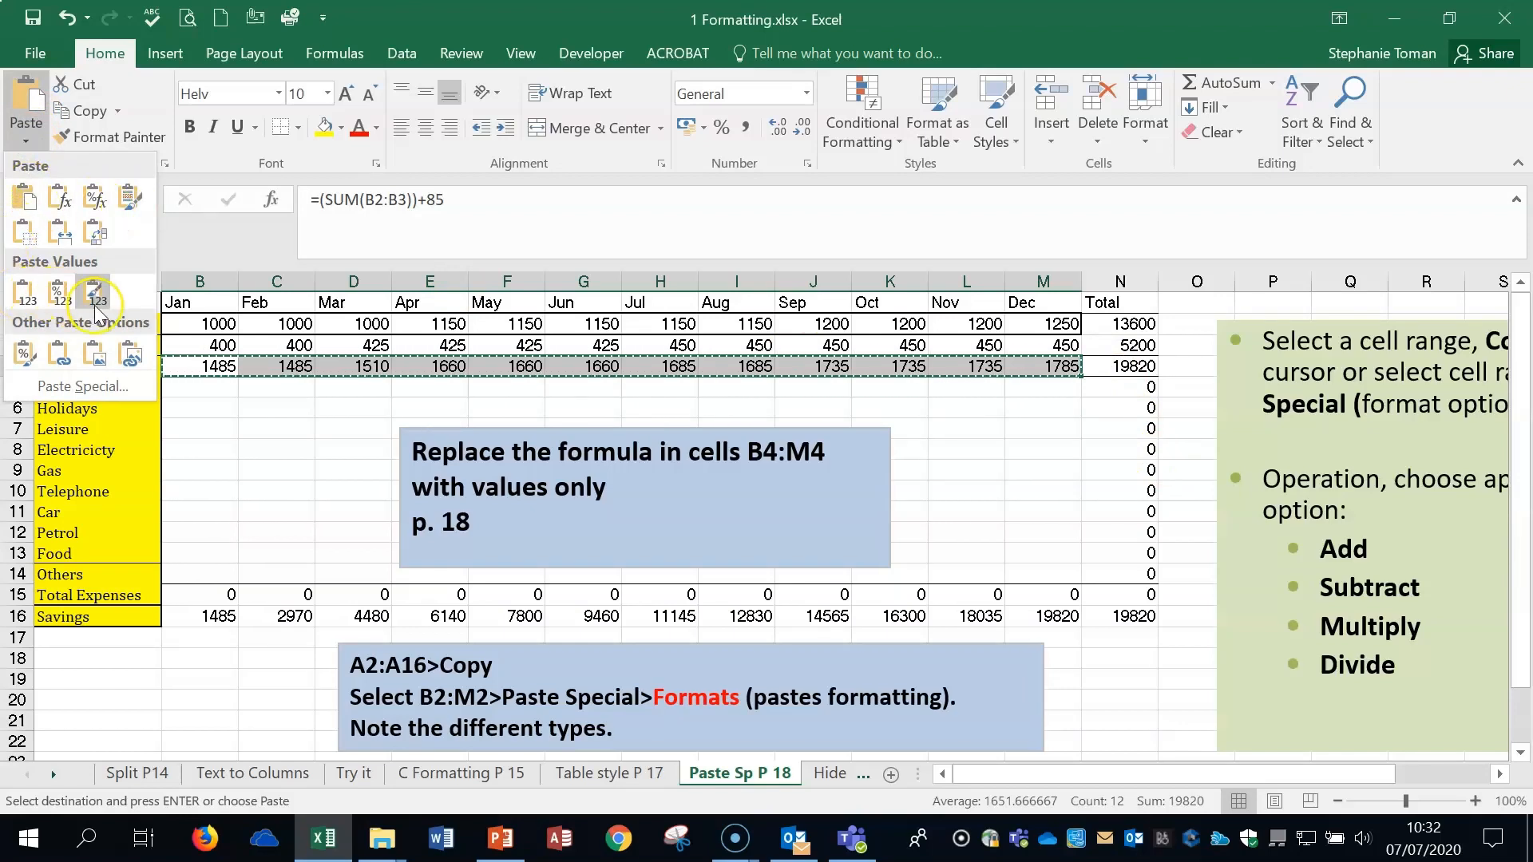
pyautogui.click(83, 387)
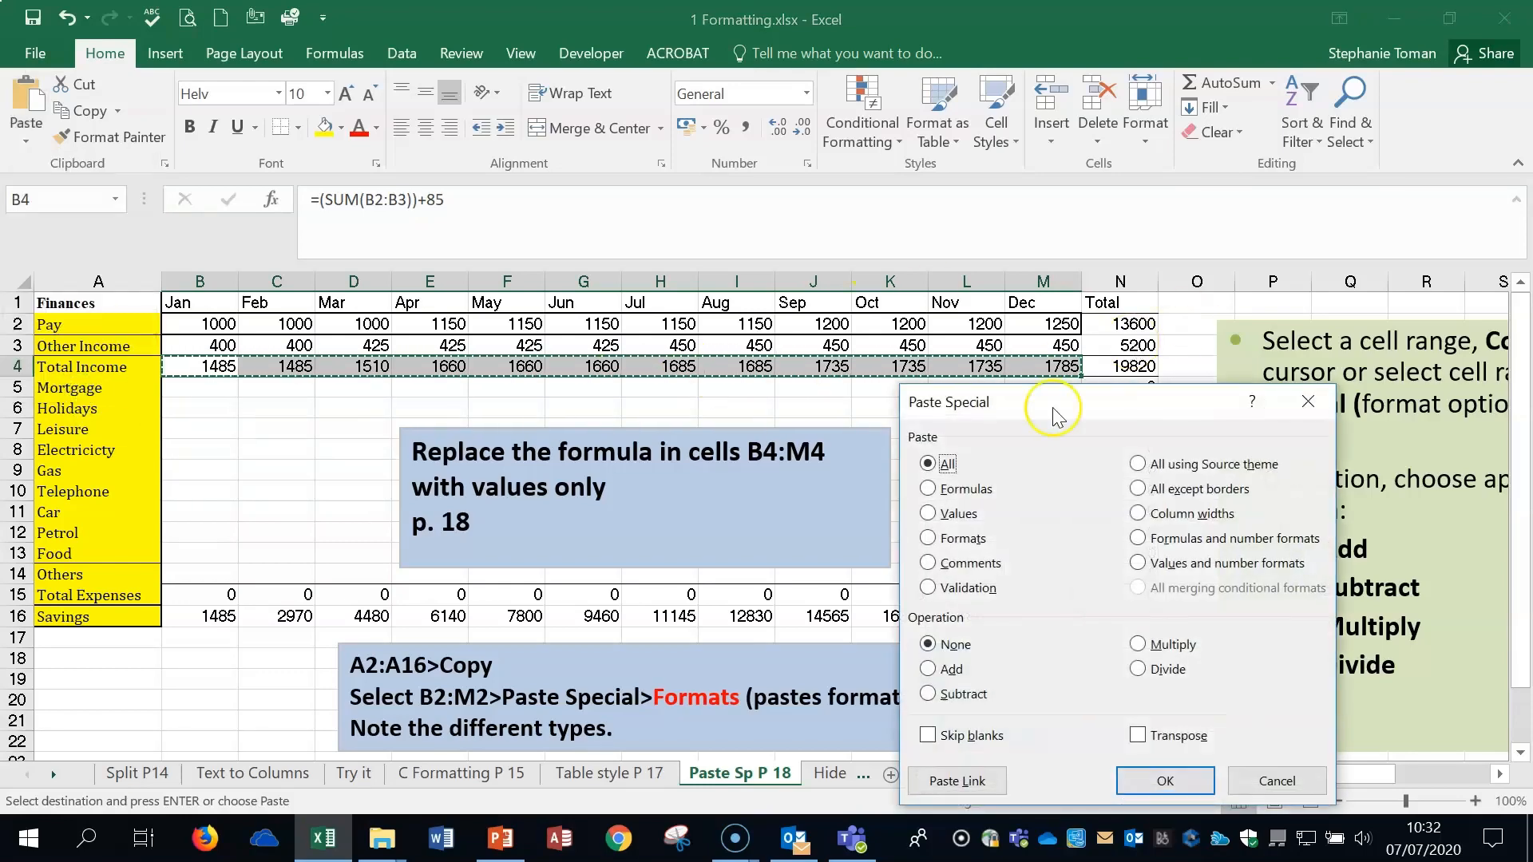
pyautogui.moveTo(1054, 412); pyautogui.dragTo(1220, 402)
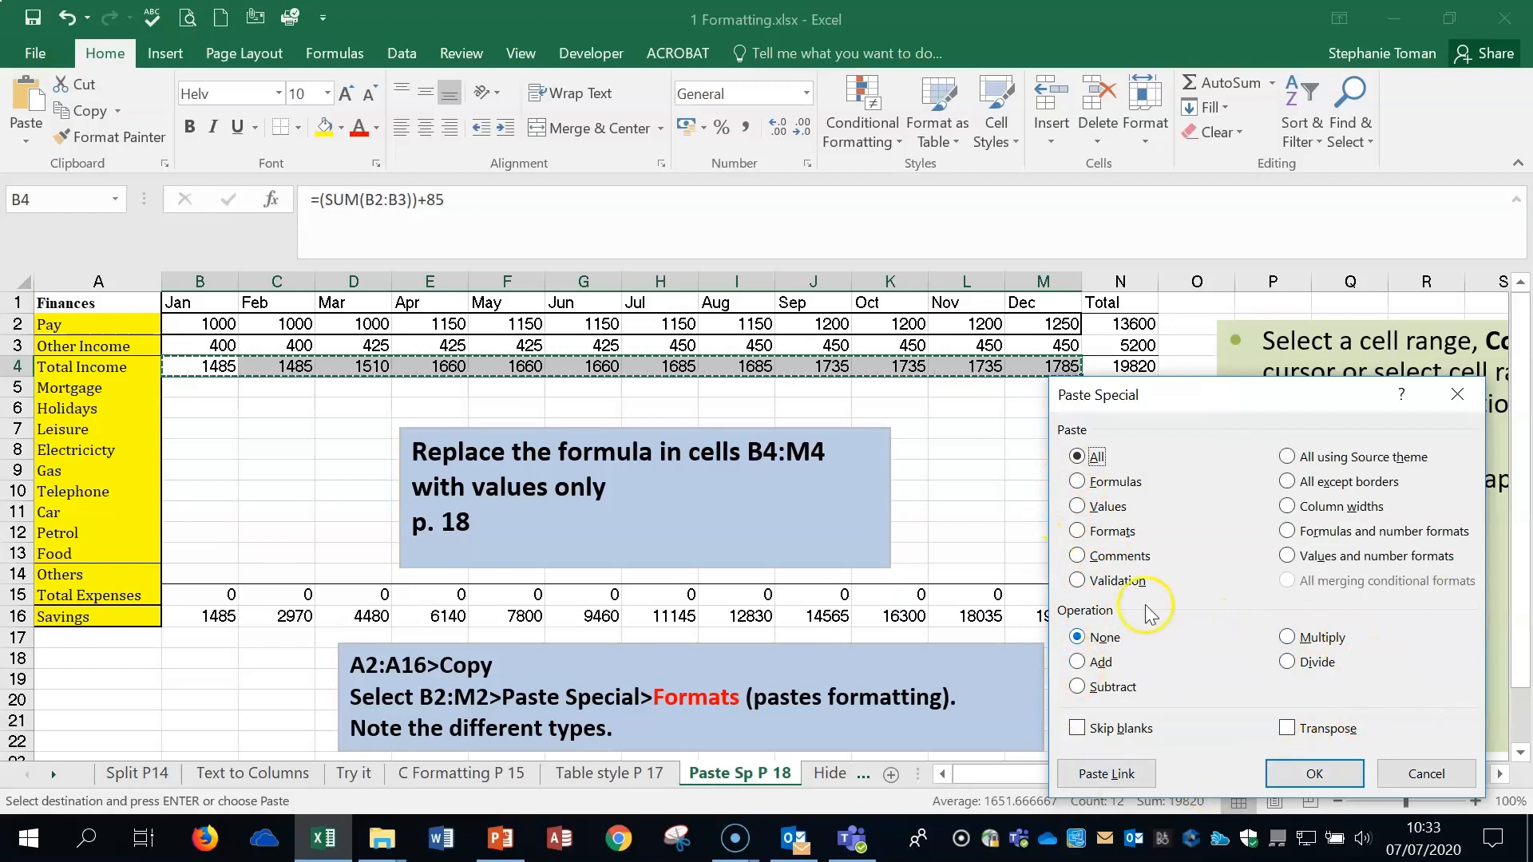
pyautogui.moveTo(1261, 393); pyautogui.dragTo(1294, 313)
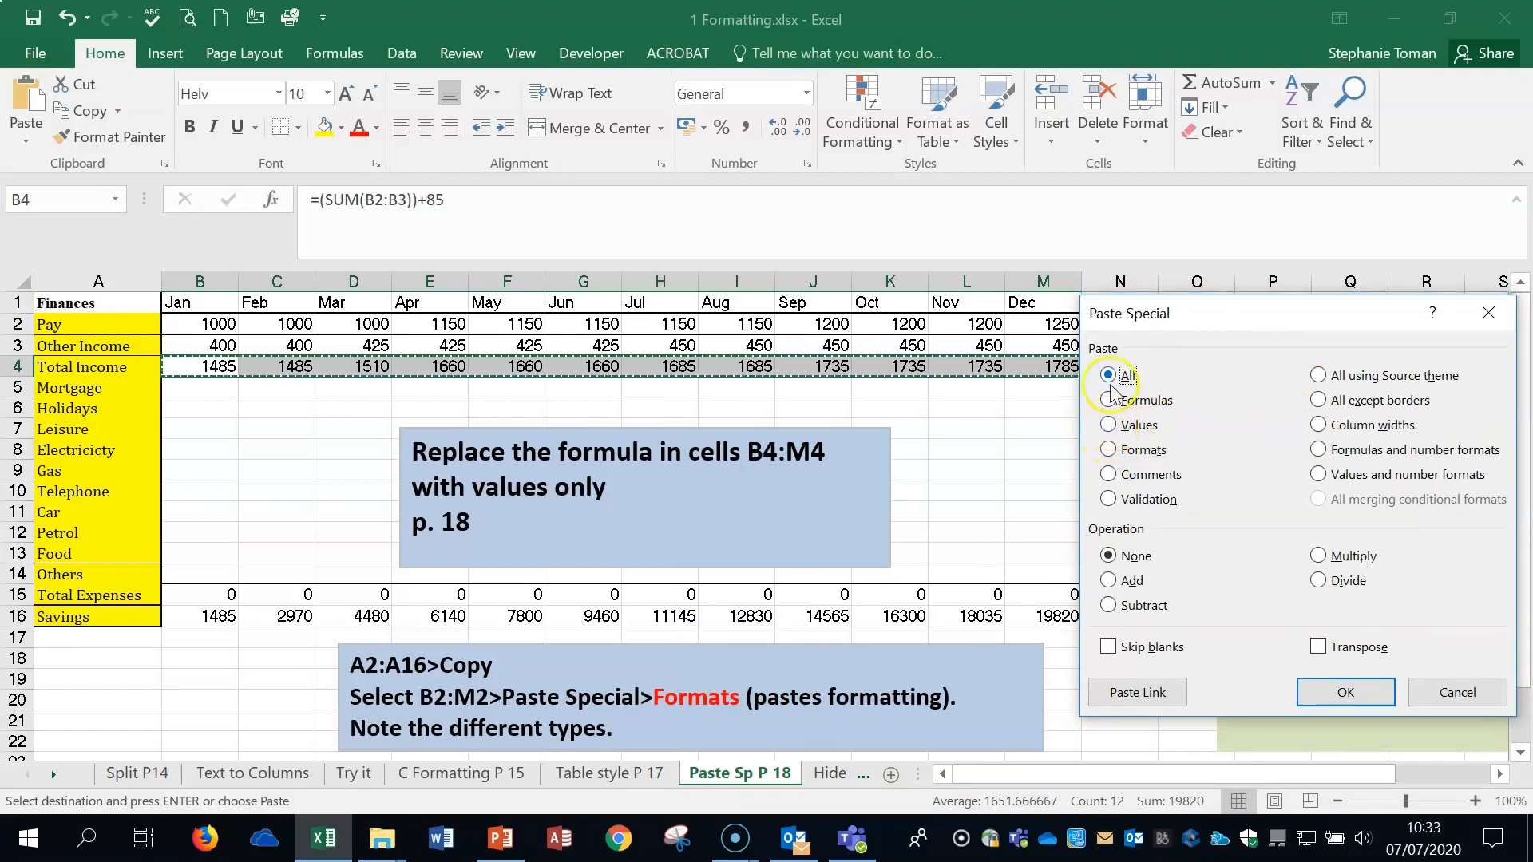
pyautogui.click(1112, 426)
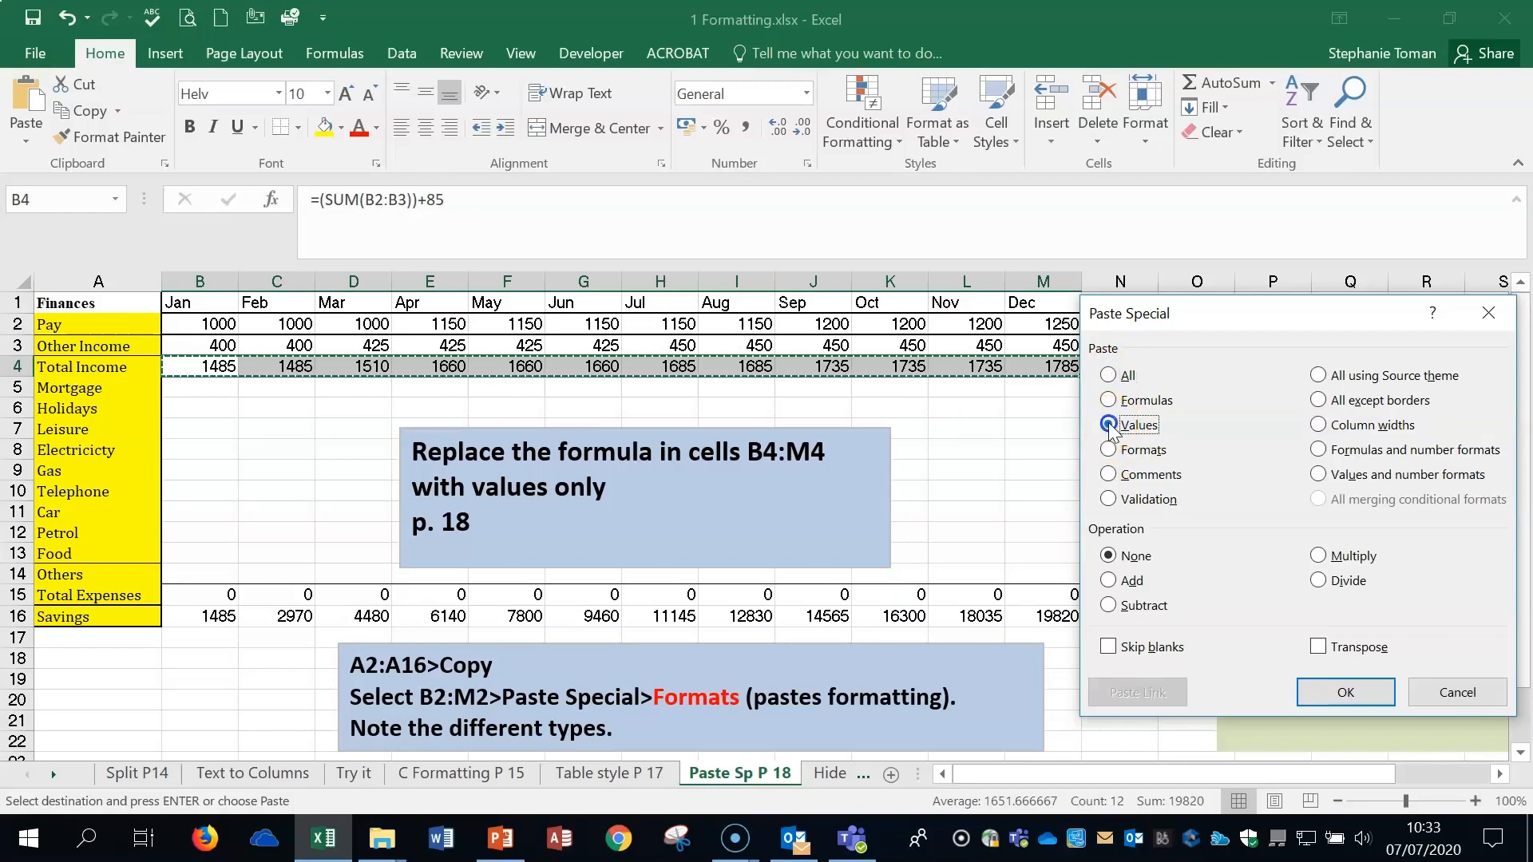
pyautogui.click(1348, 692)
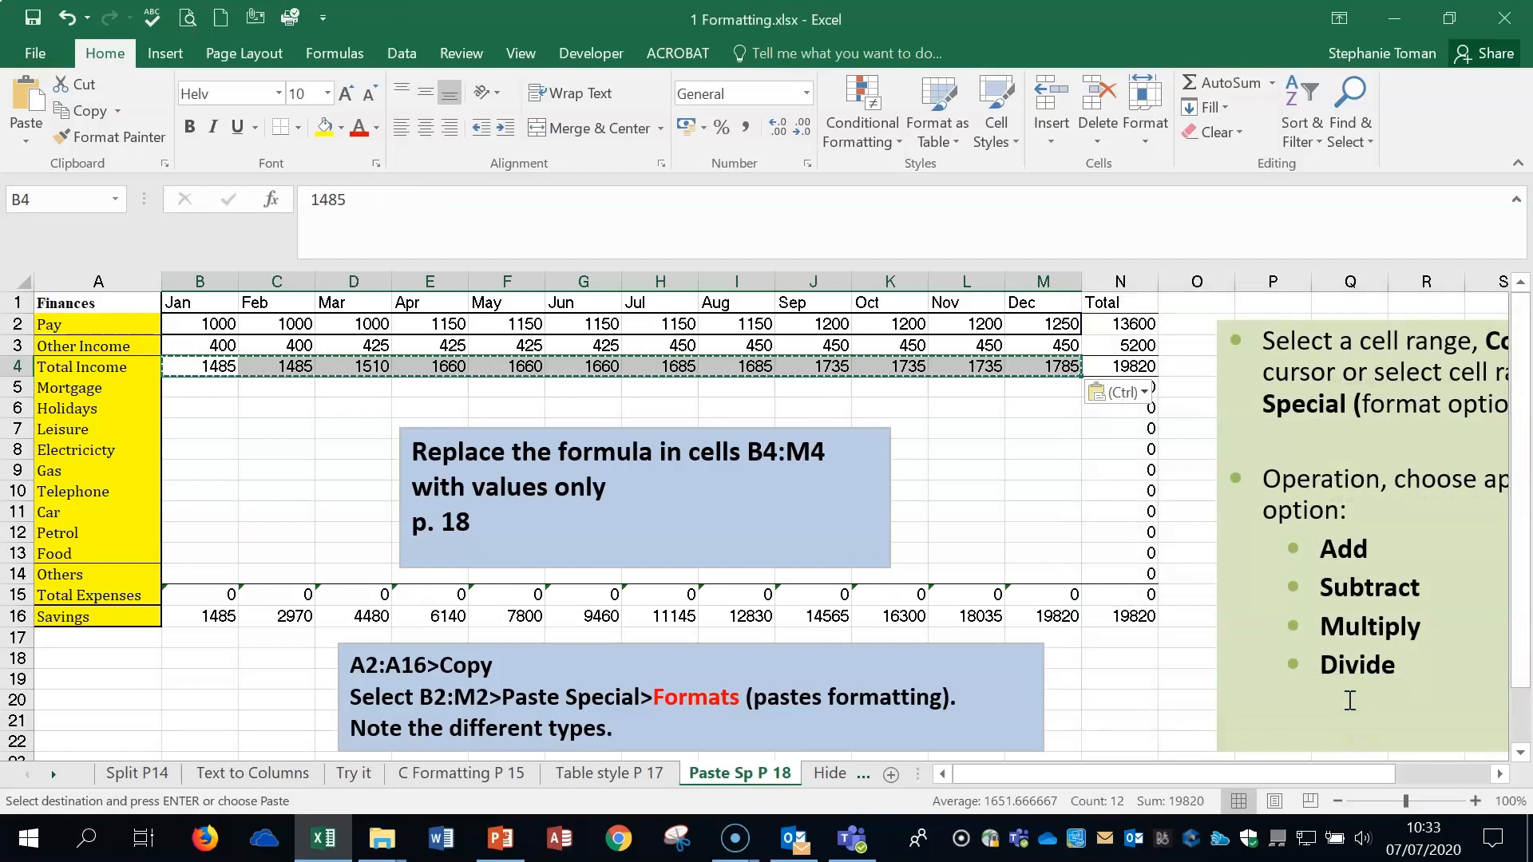
pyautogui.press('Escape')
# Check the contents of Total Income cells C4 to H4 one by one after the values-only paste
pyautogui.click(282, 367)
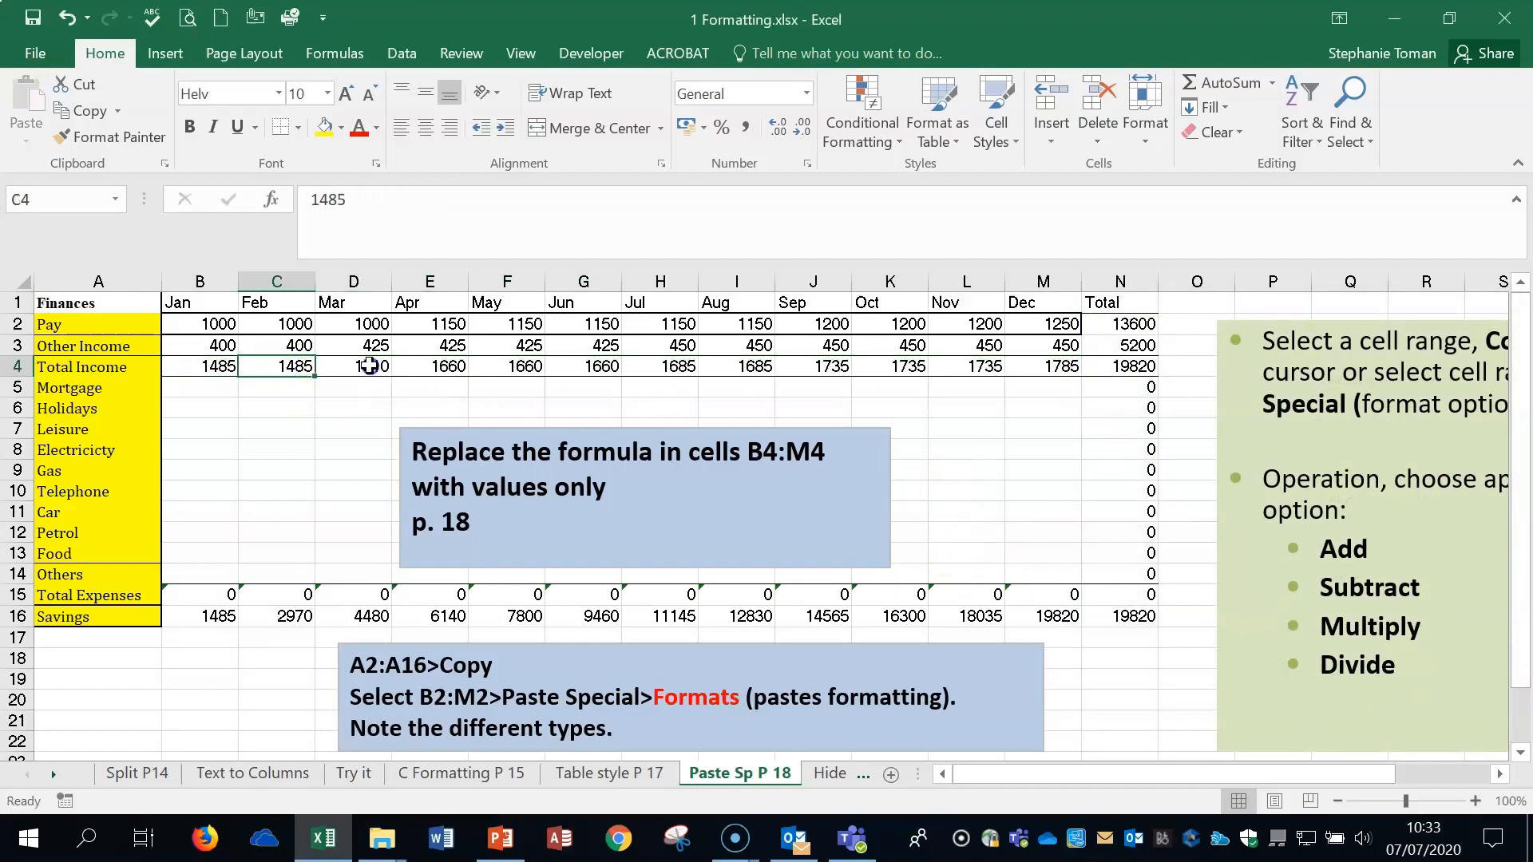
pyautogui.click(363, 367)
pyautogui.click(416, 368)
pyautogui.click(502, 367)
pyautogui.click(578, 366)
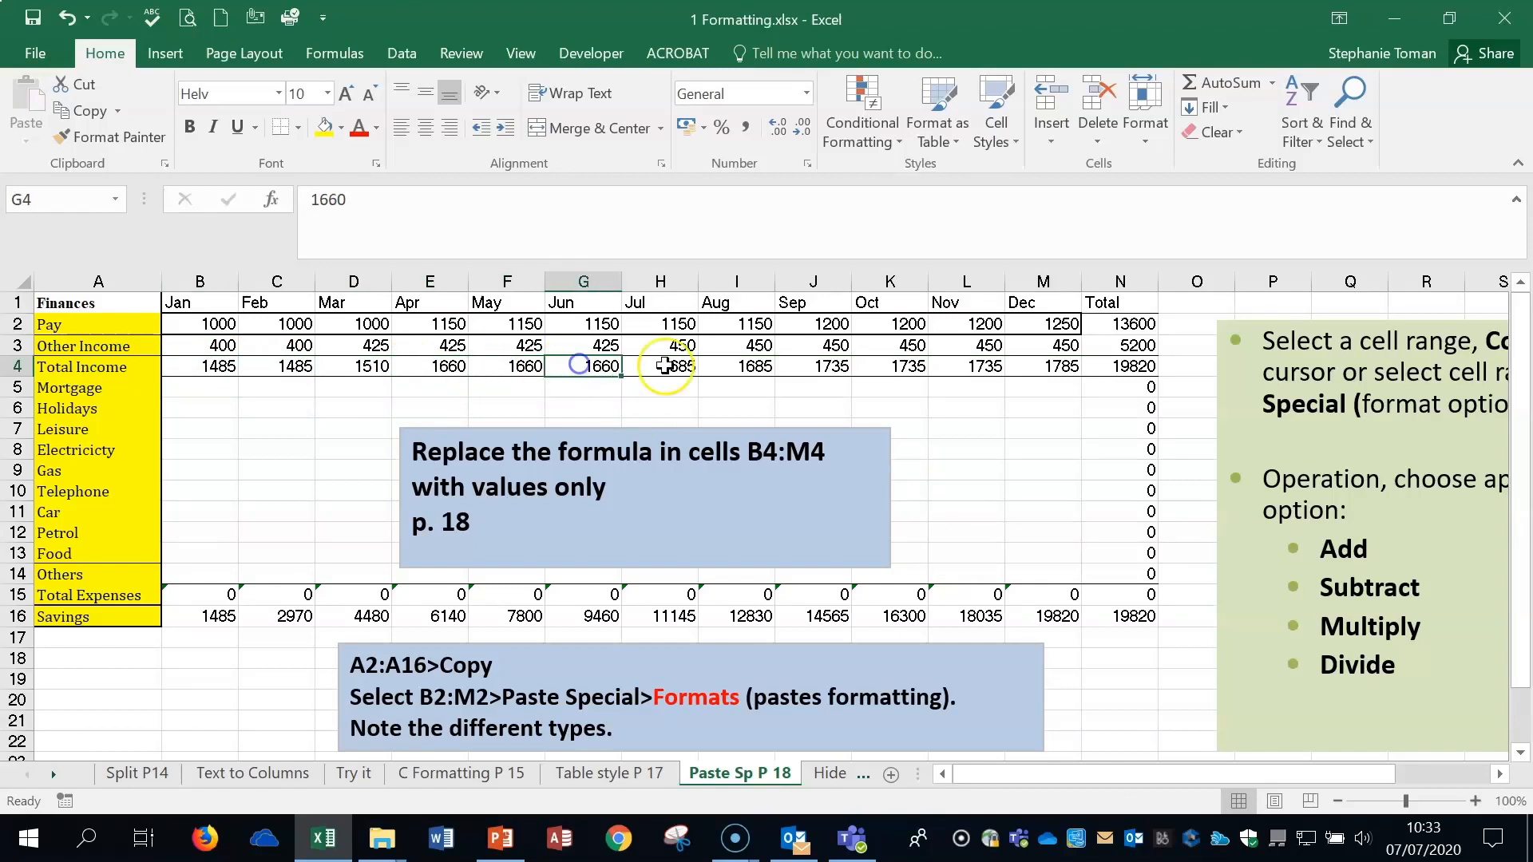
pyautogui.click(665, 366)
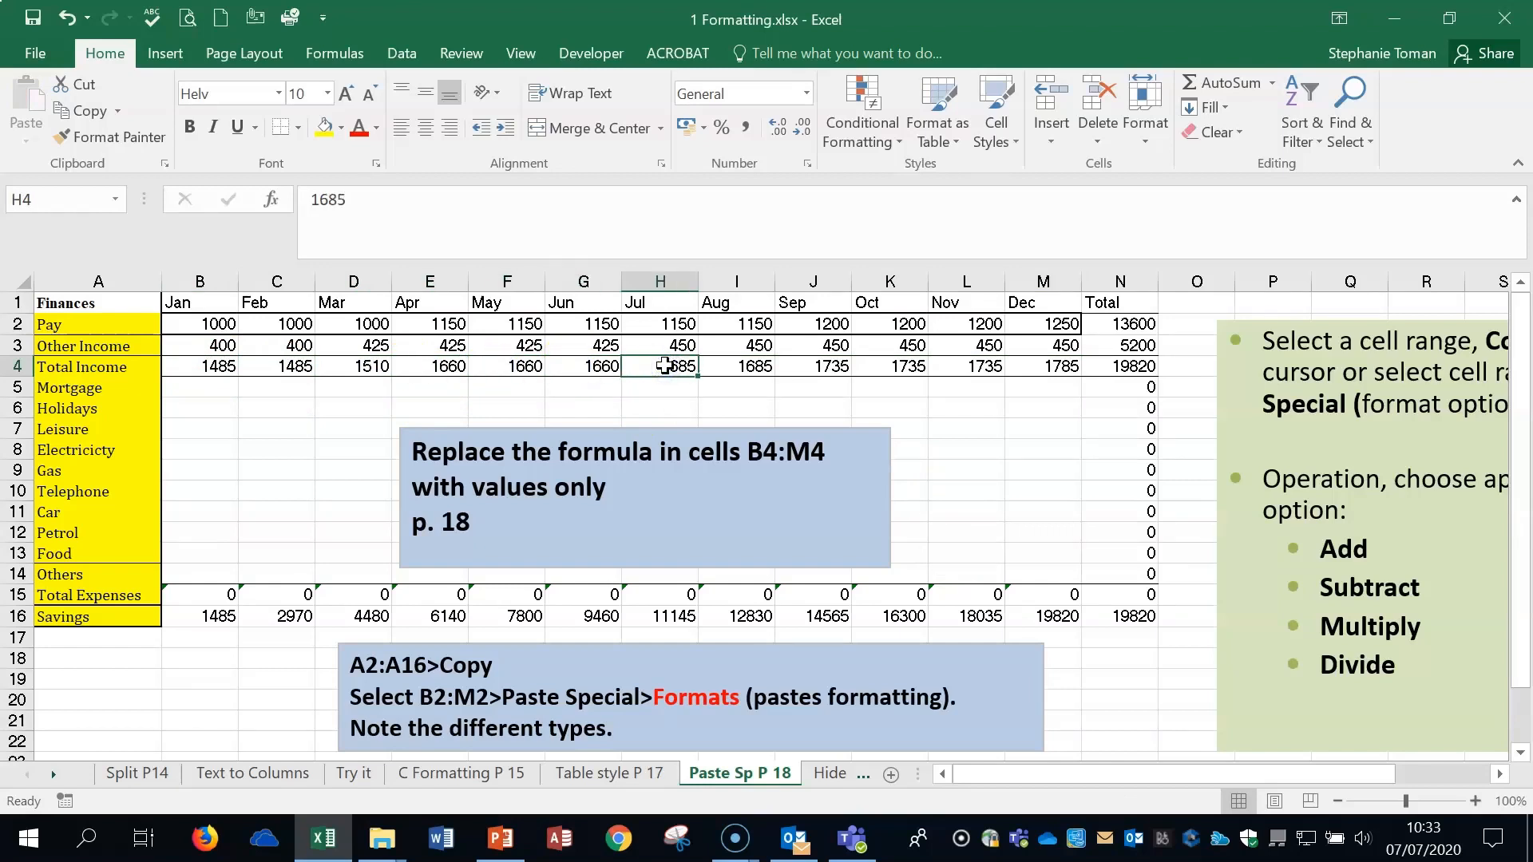
# Copy the yellow-highlighted finance labels in cells A2:A16
pyautogui.click(95, 325)
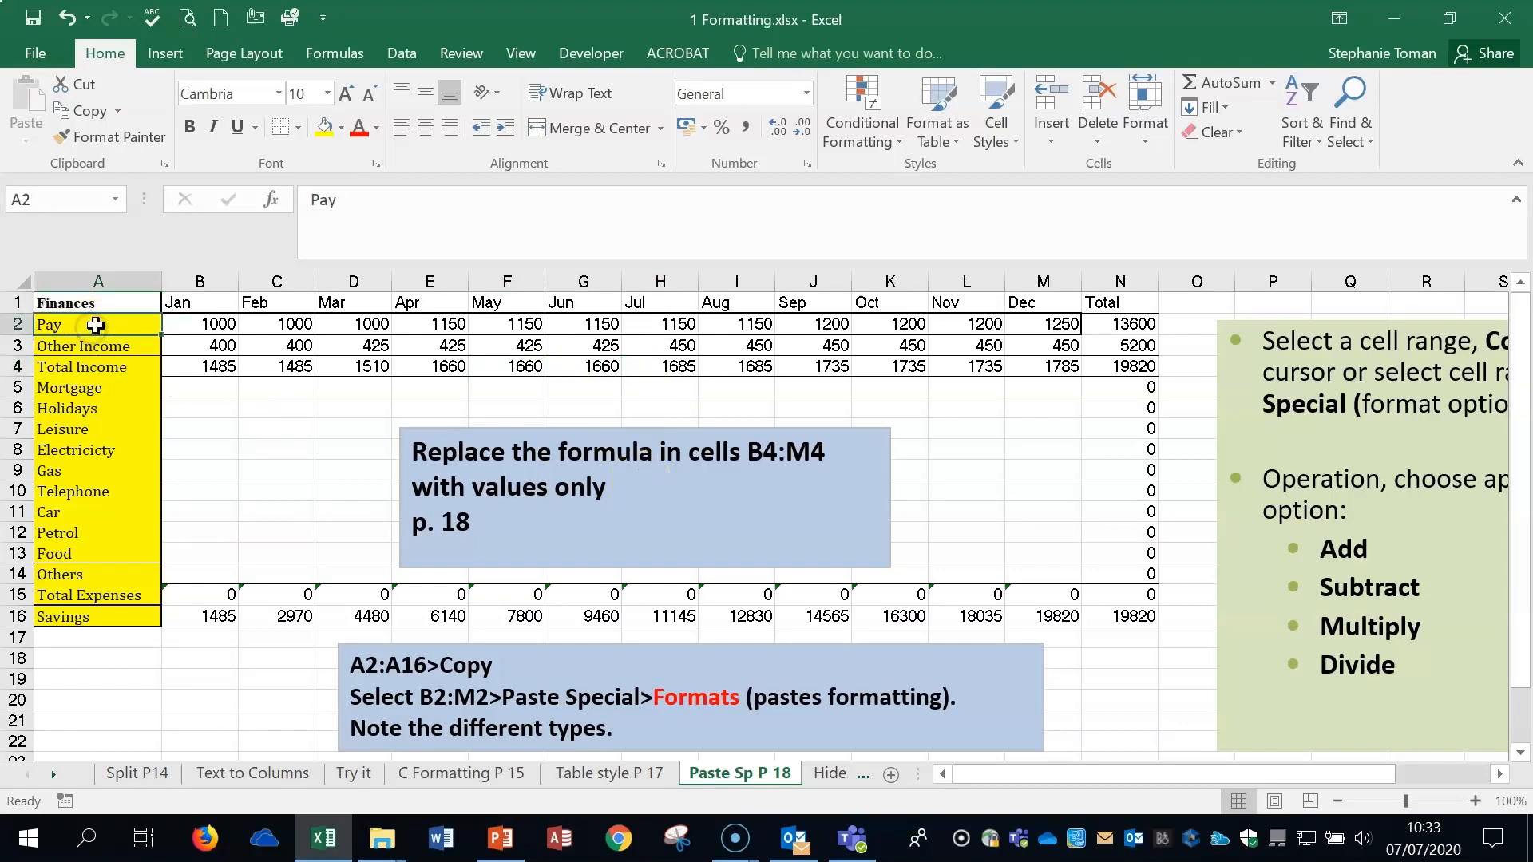
pyautogui.moveTo(96, 325); pyautogui.dragTo(71, 612)
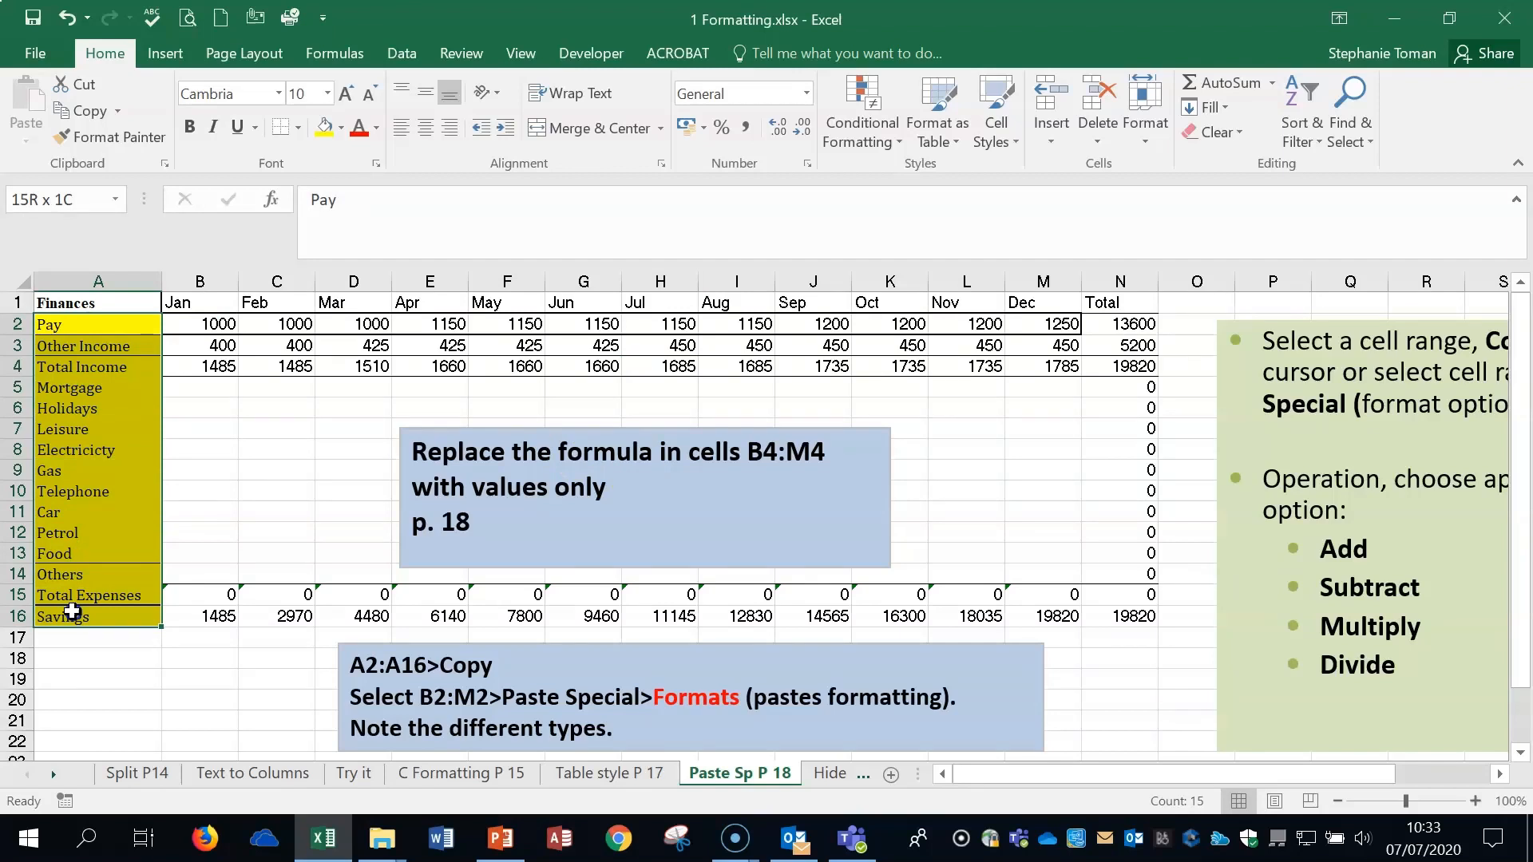
pyautogui.moveTo(72, 612); pyautogui.dragTo(72, 612)
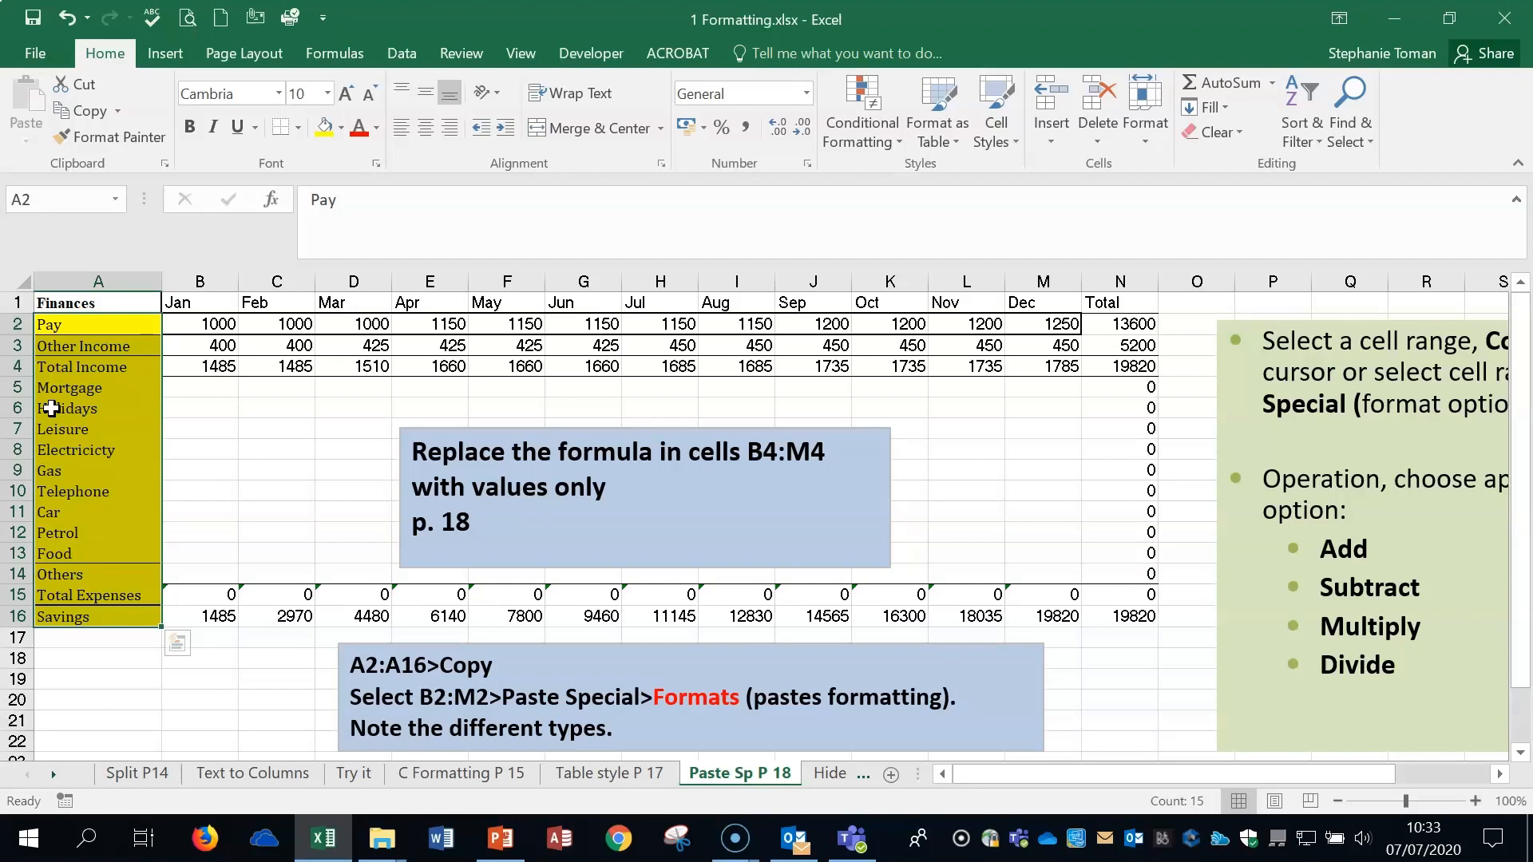
pyautogui.rightClick(89, 401)
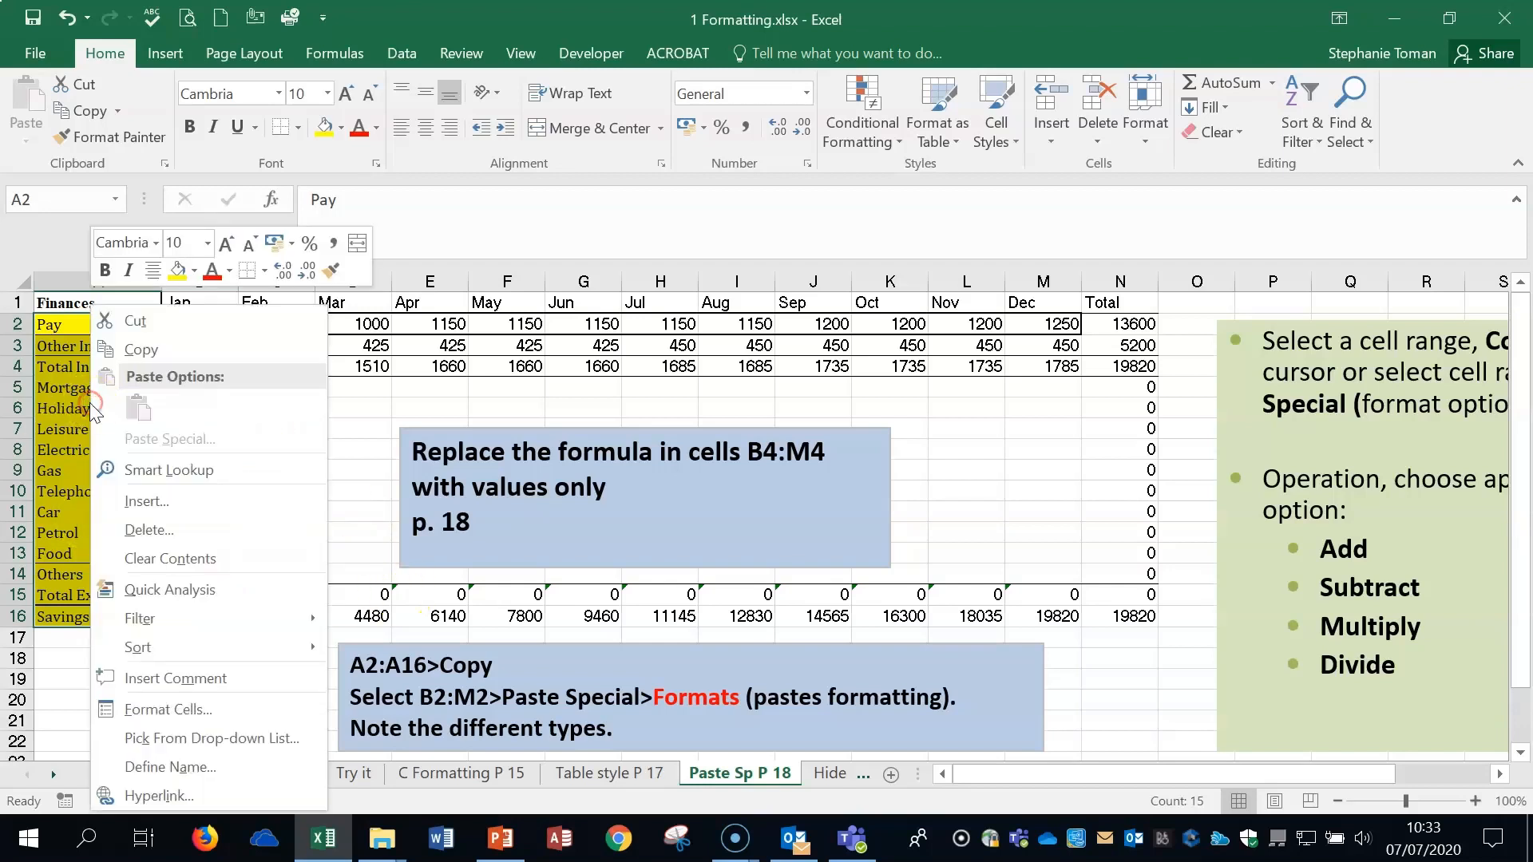
pyautogui.click(139, 348)
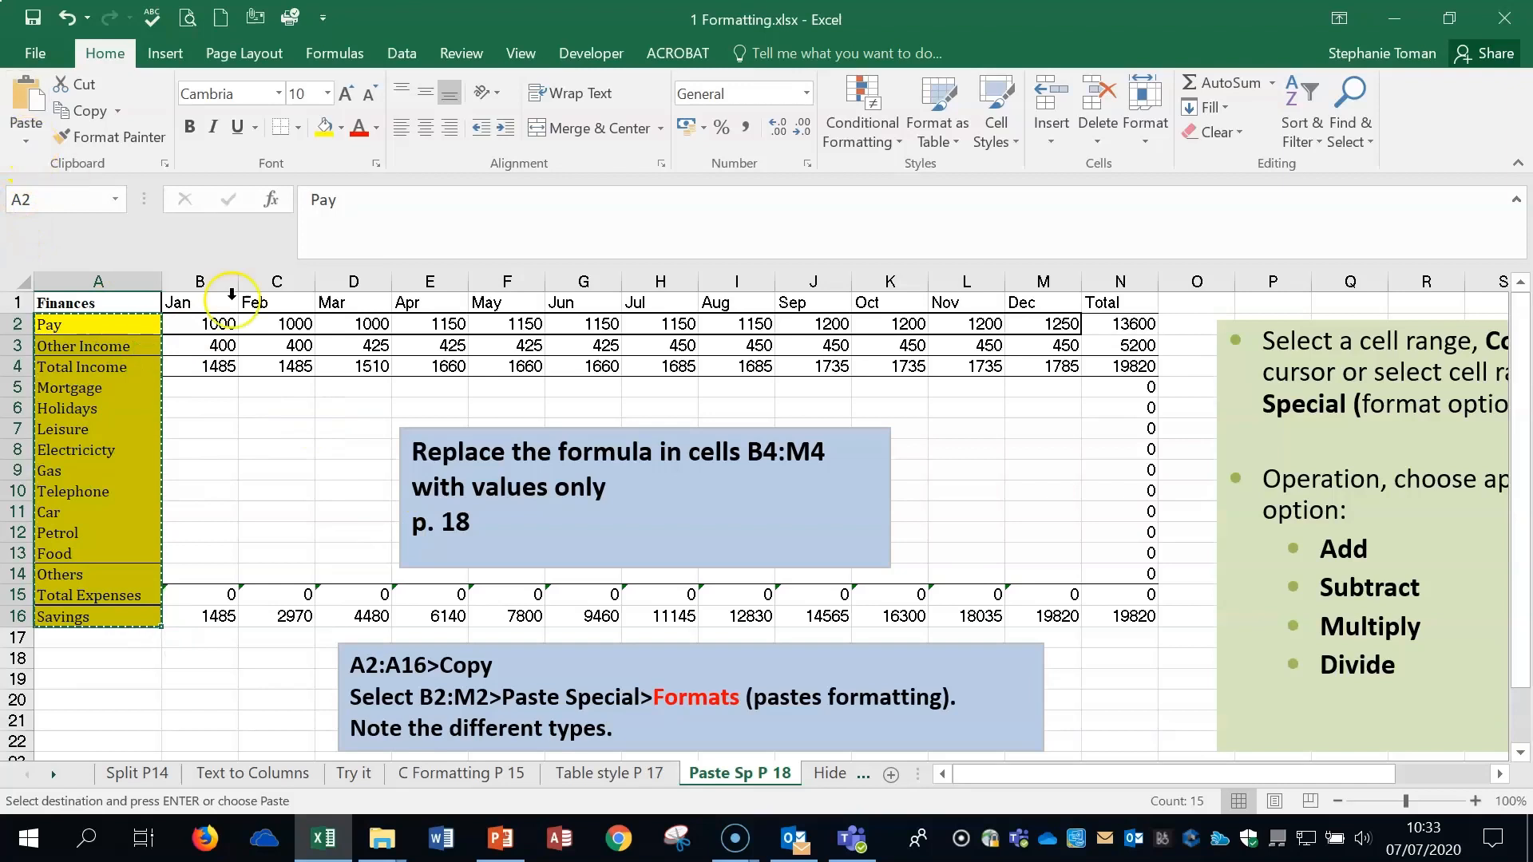
# Apply the copied formatting to header cells B1:N1 using Paste Special set to Formats, and clear the copy selection
pyautogui.moveTo(178, 302); pyautogui.dragTo(1081, 302)
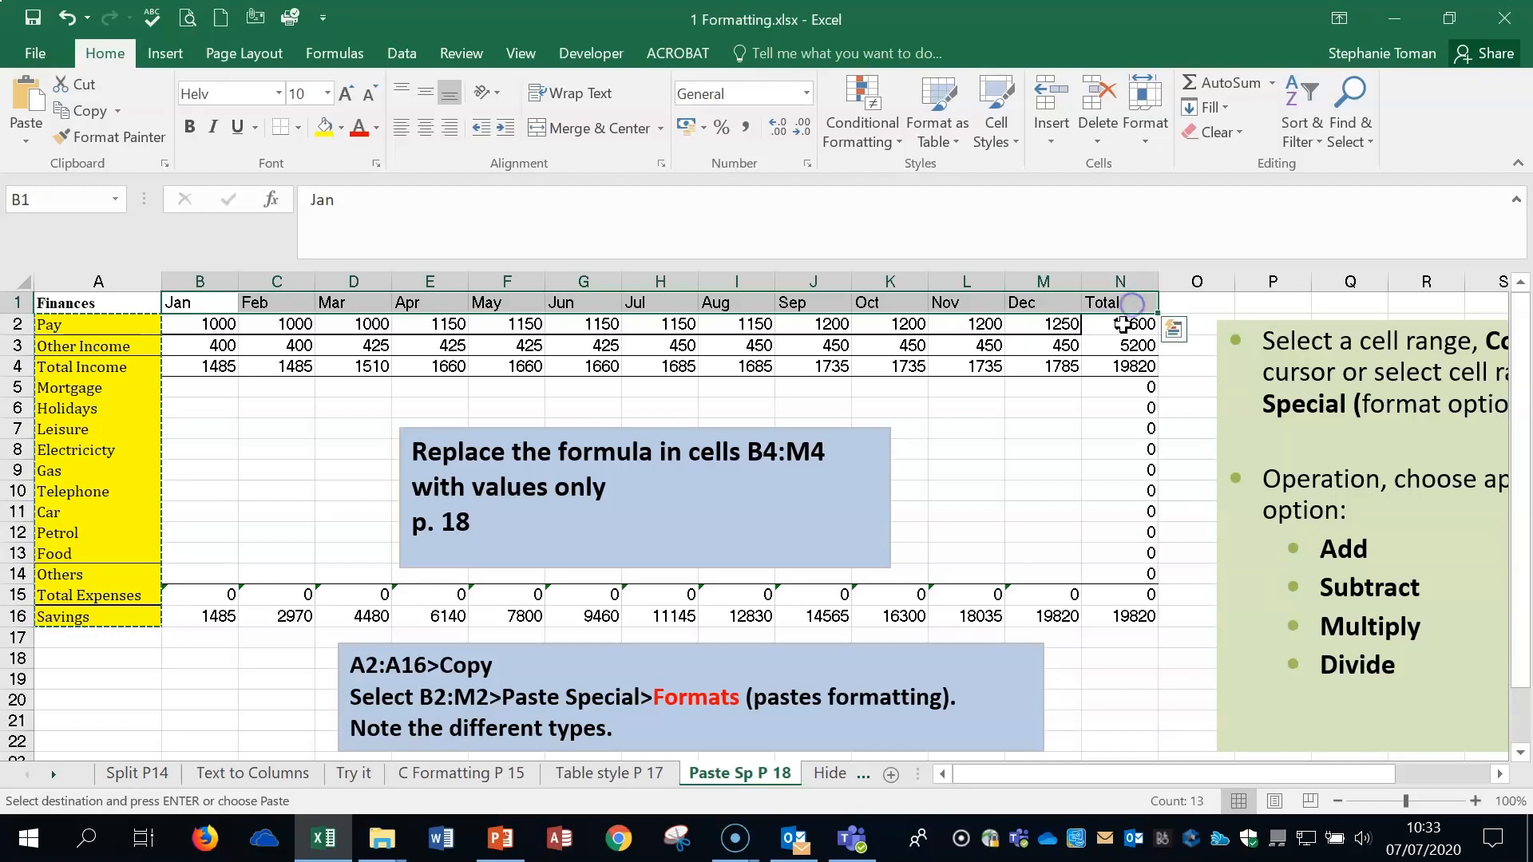
pyautogui.click(110, 139)
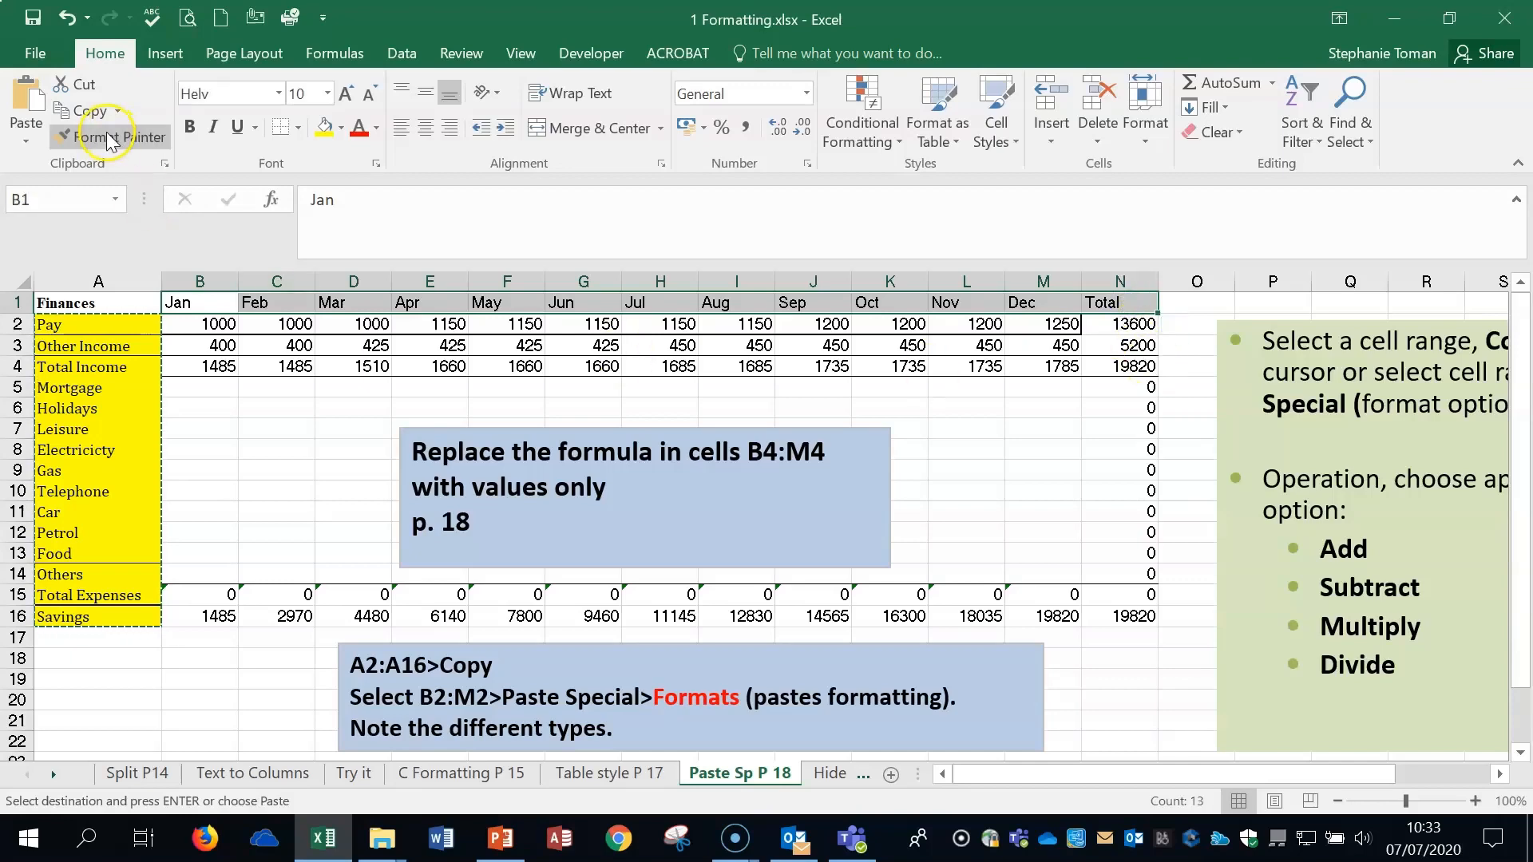
pyautogui.click(32, 137)
pyautogui.click(88, 390)
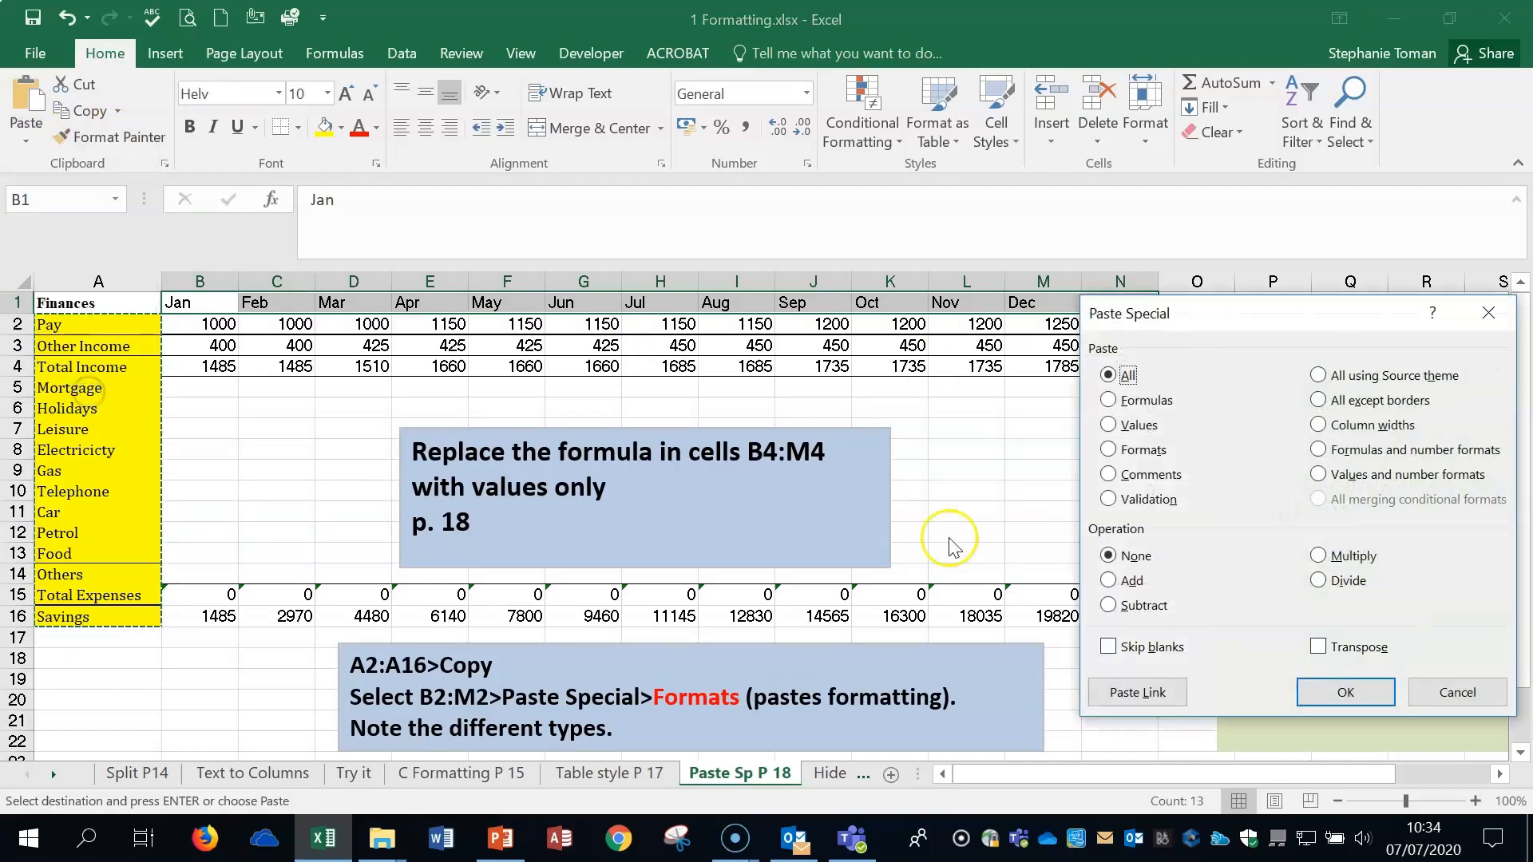
pyautogui.click(1114, 452)
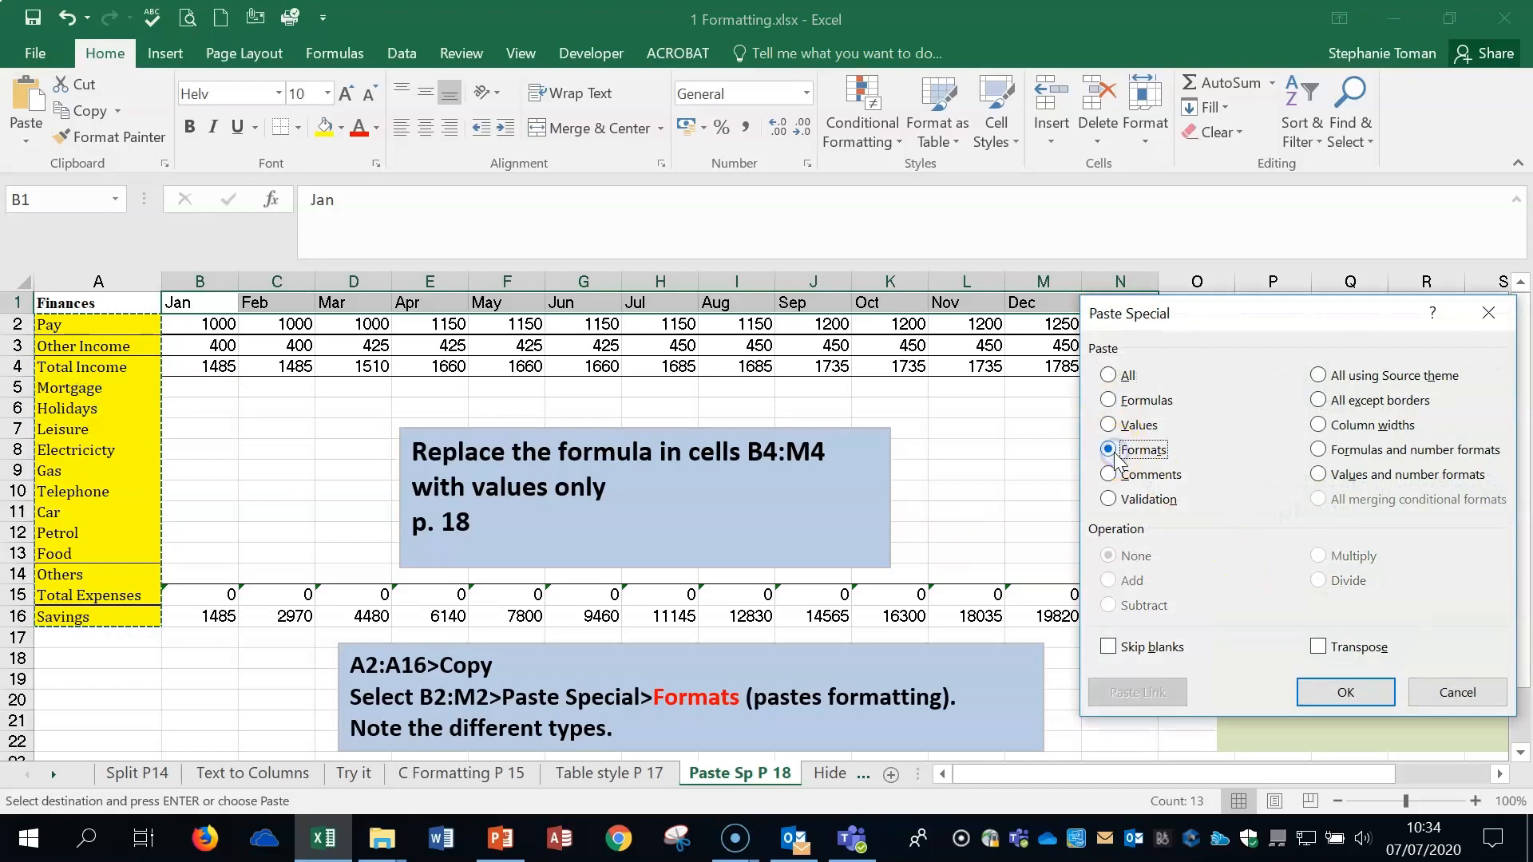
pyautogui.click(1349, 692)
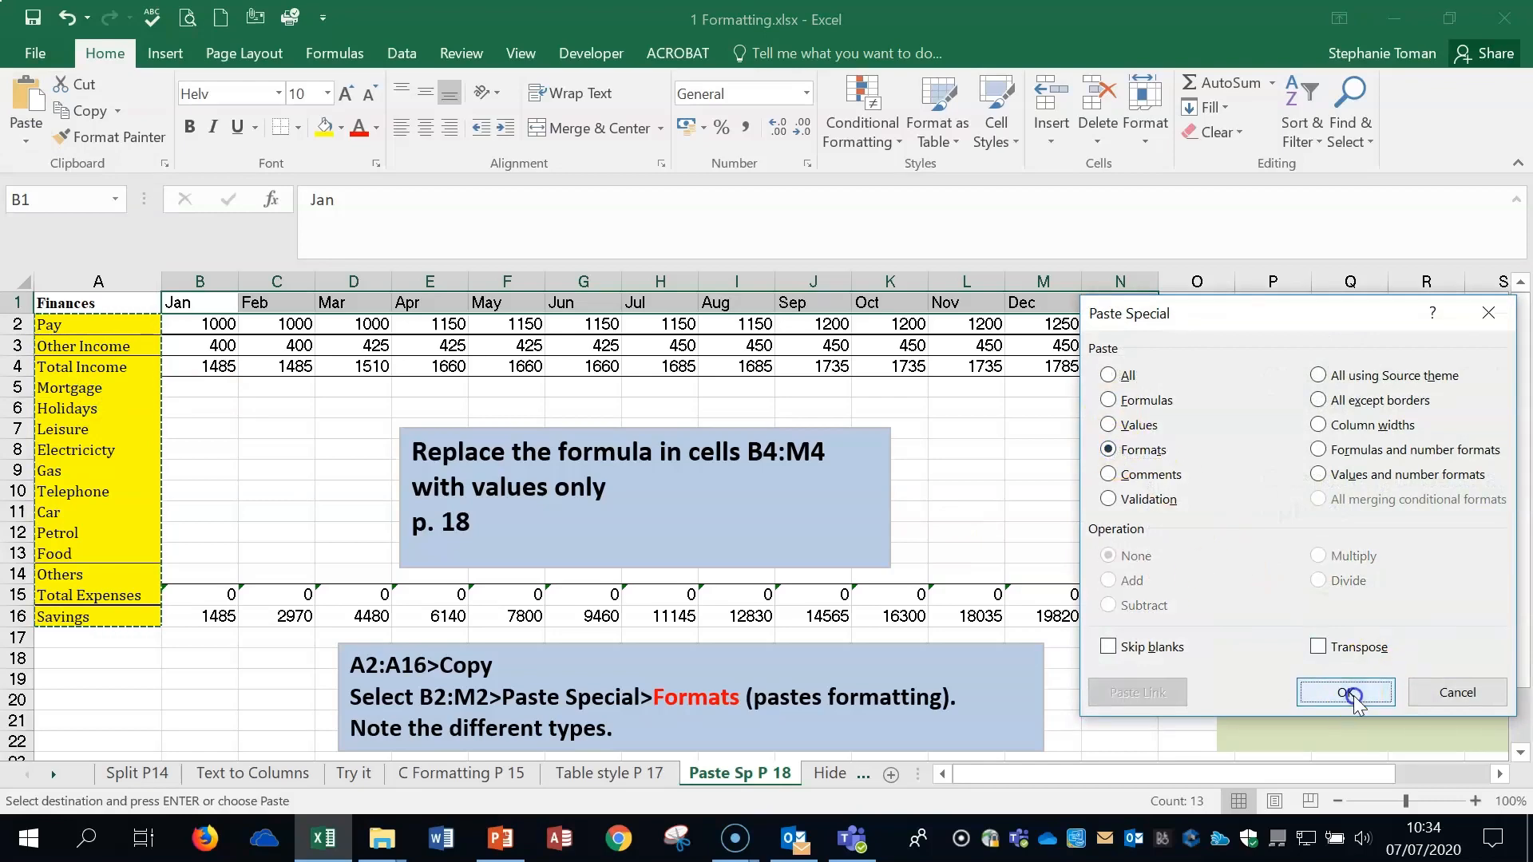
pyautogui.click(1060, 522)
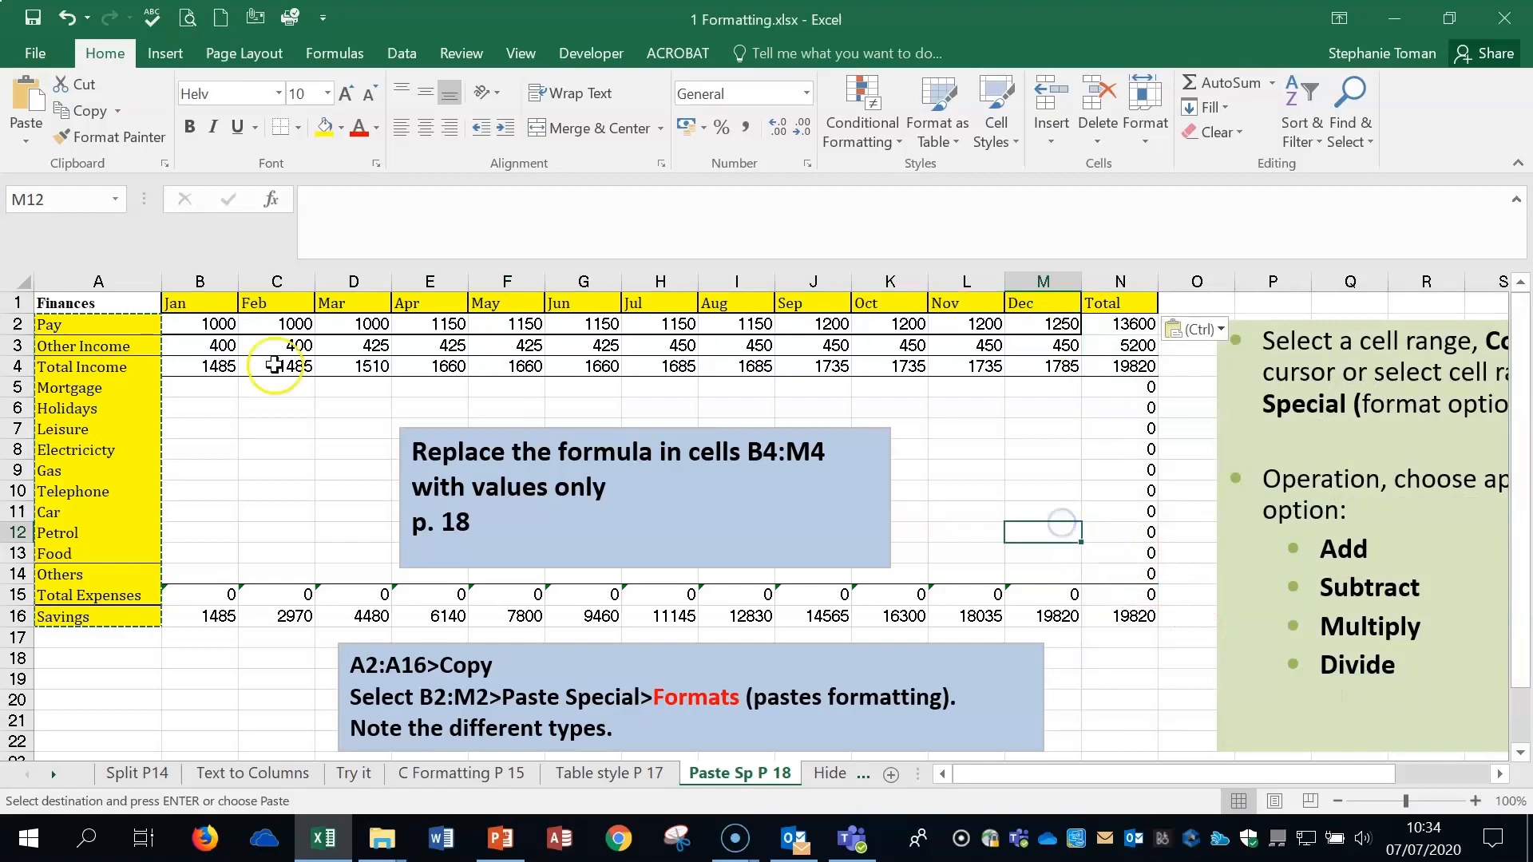
pyautogui.click(205, 293)
pyautogui.press('Escape')
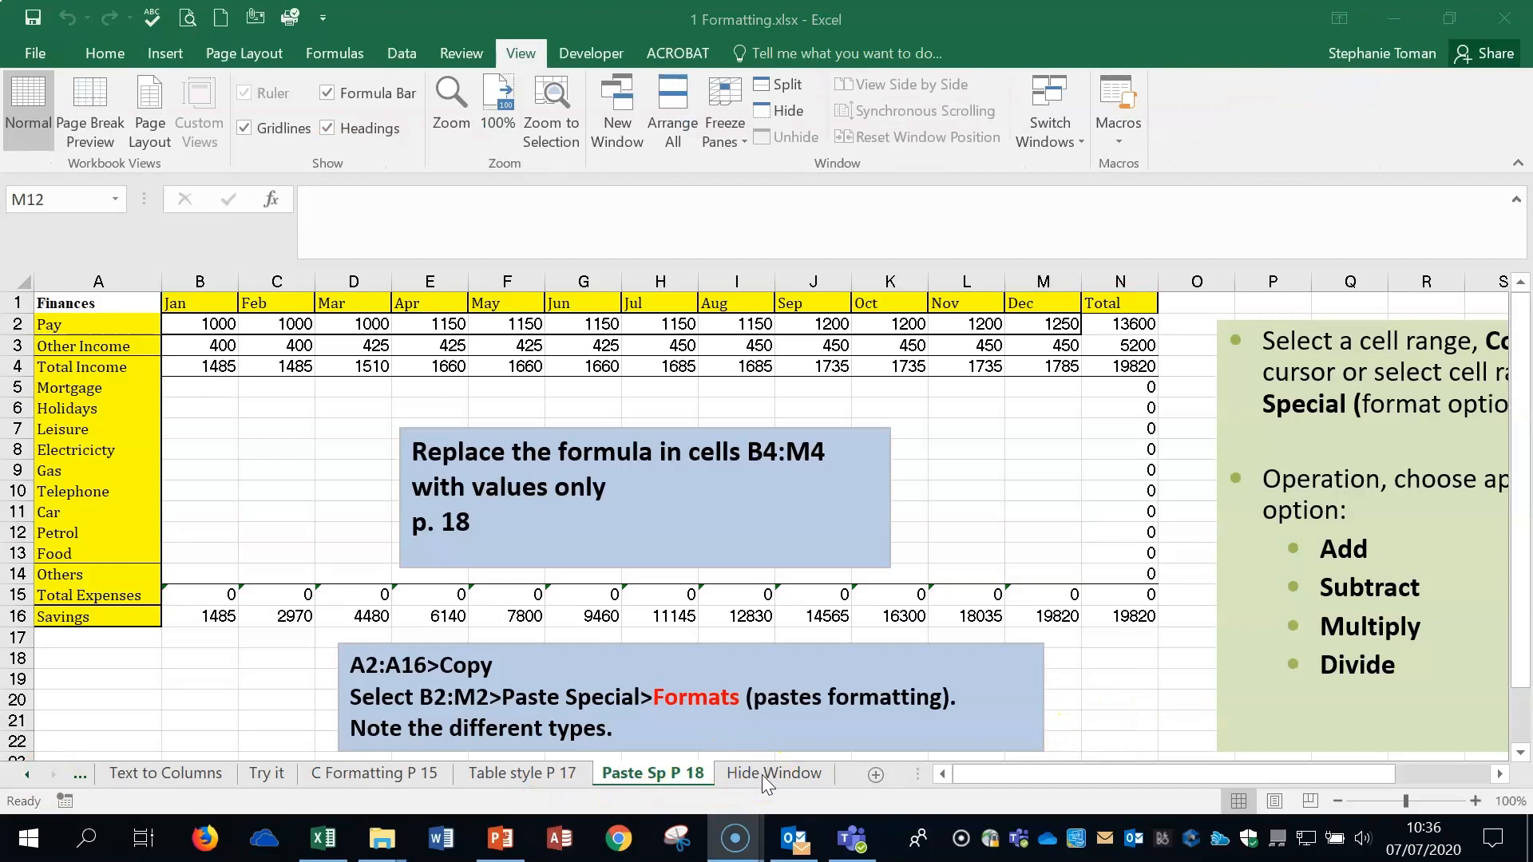
# Open the Hide Window worksheet and view the commands available for hiding the window and the sheet, without applying them
pyautogui.click(762, 775)
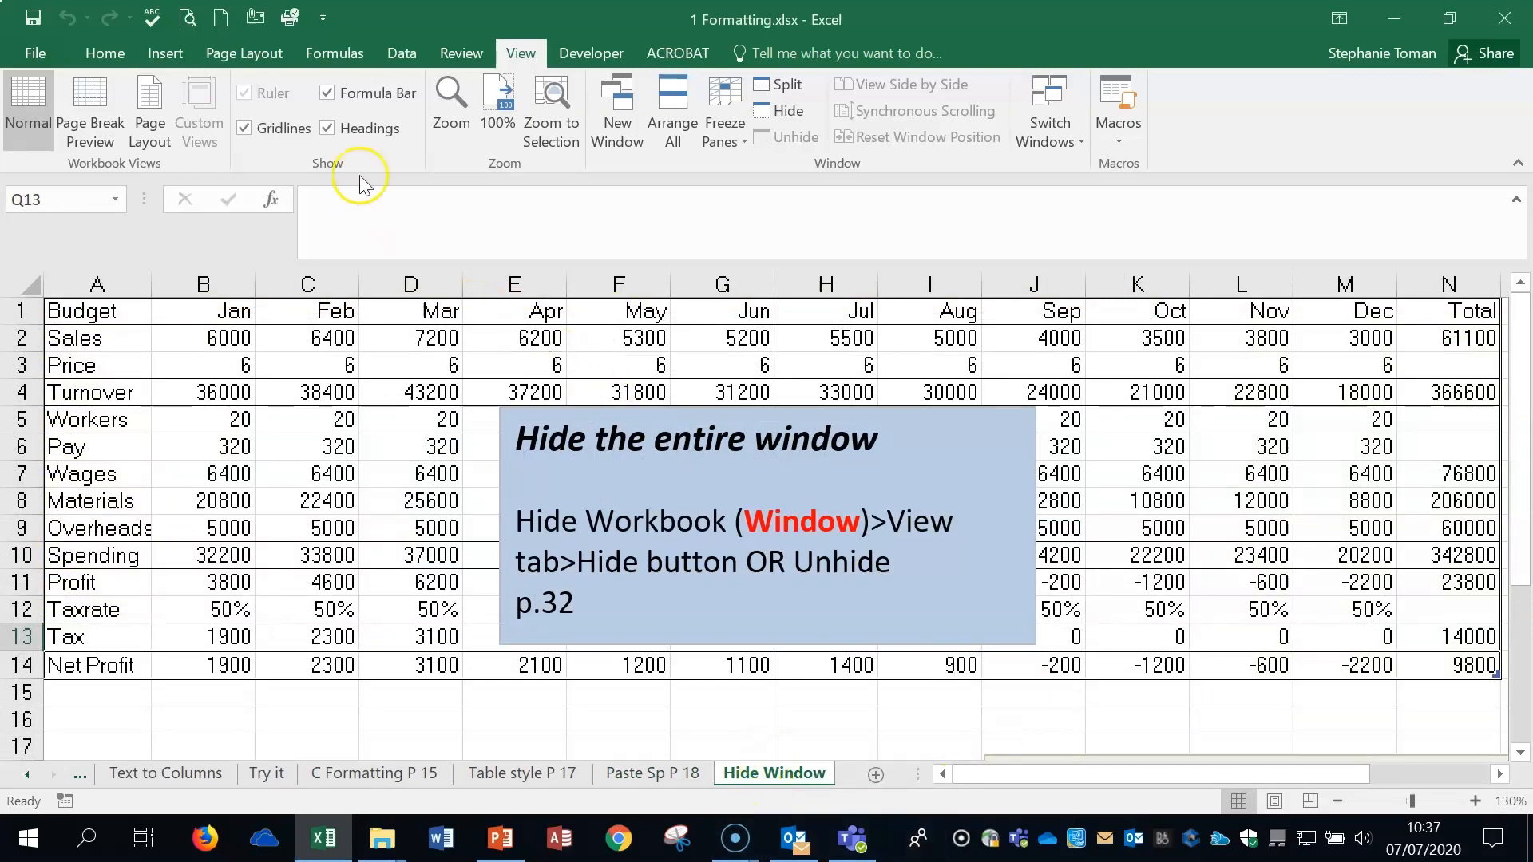
pyautogui.click(519, 52)
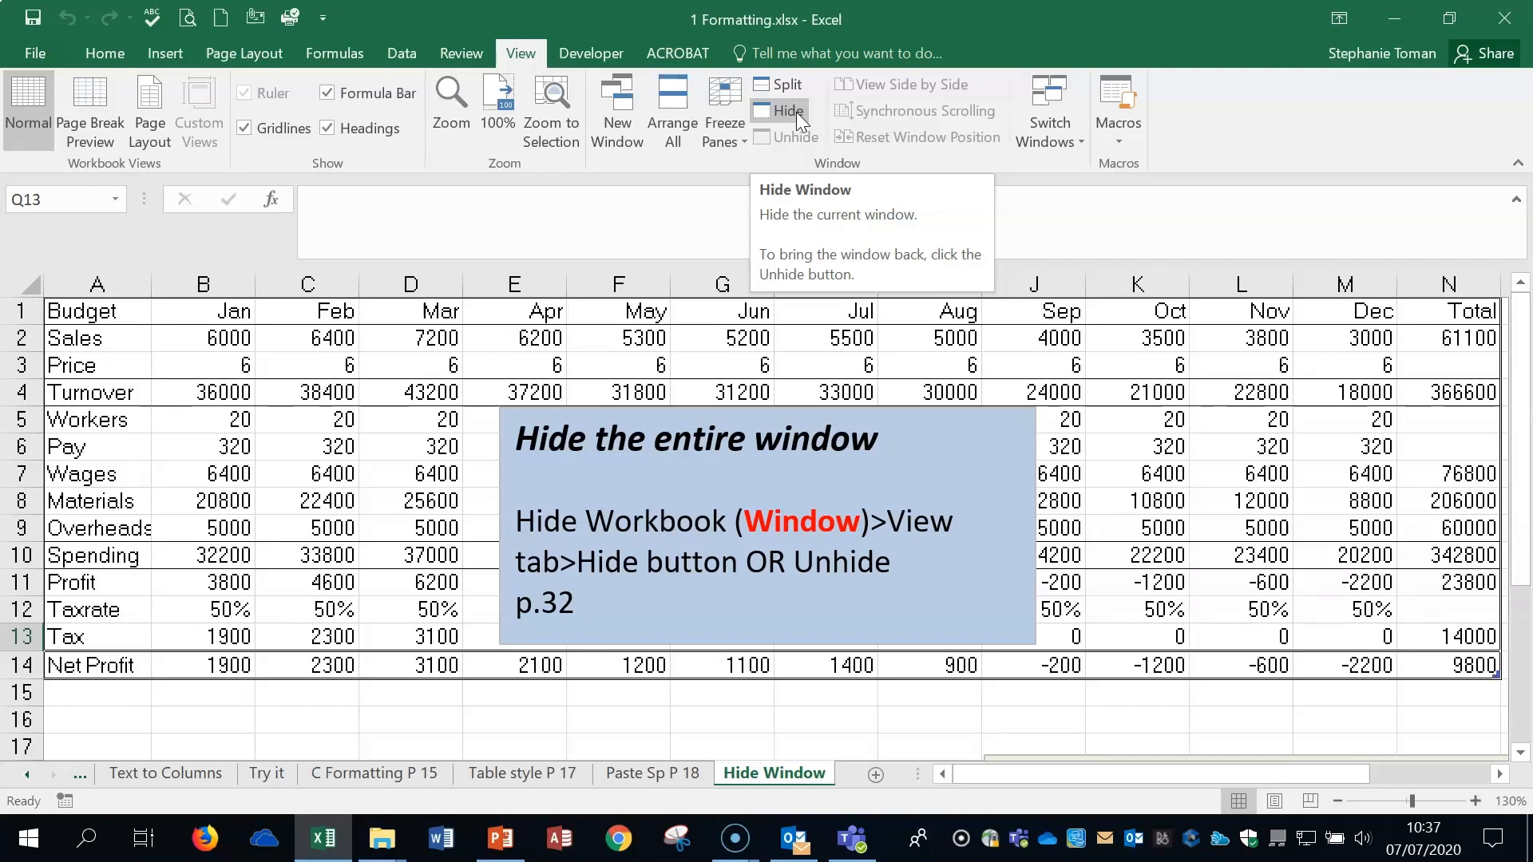
pyautogui.rightClick(796, 774)
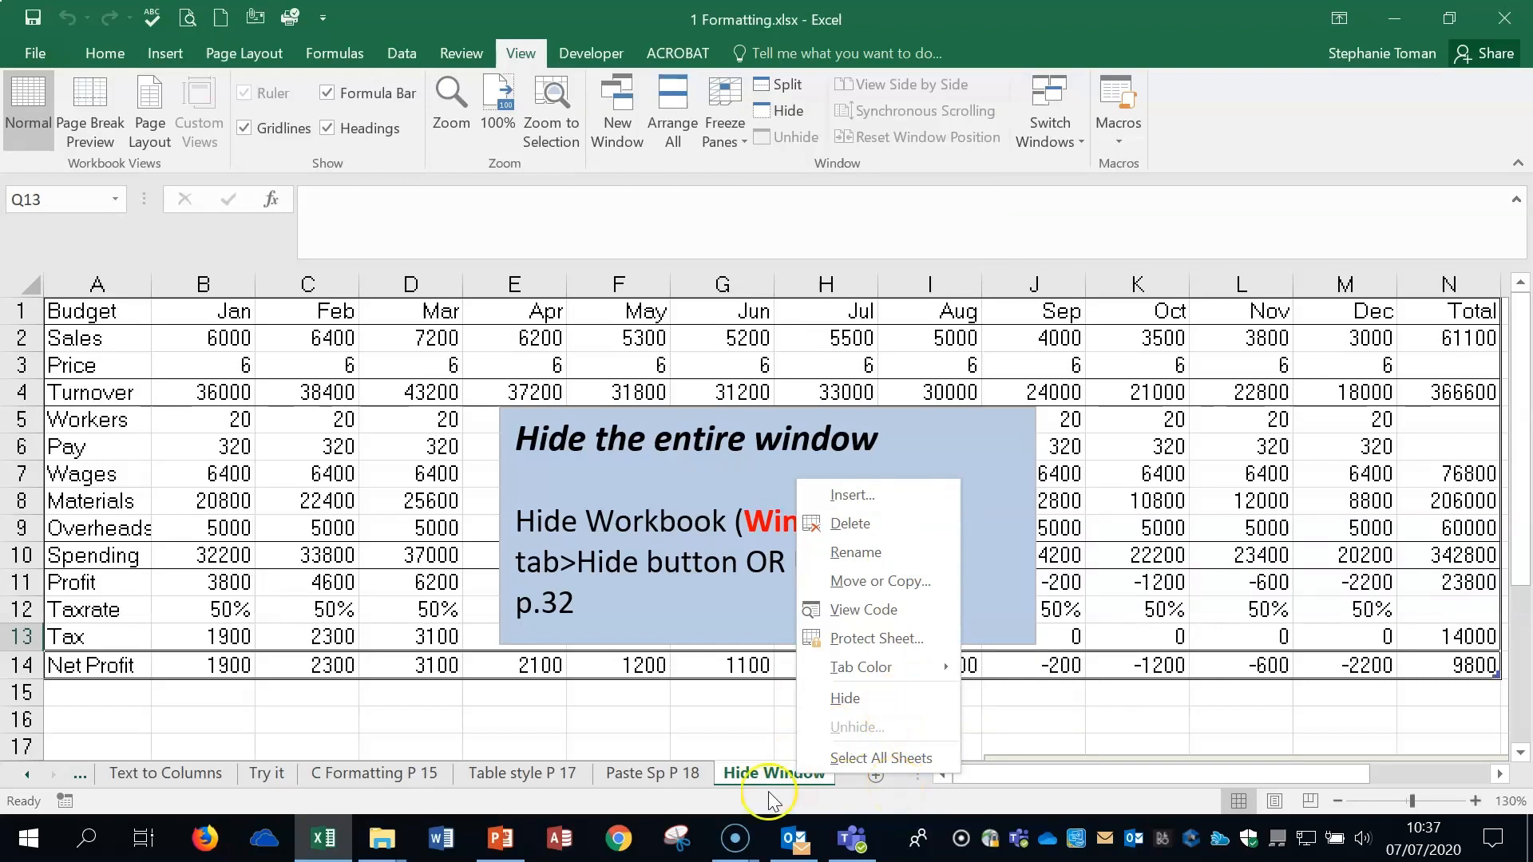
pyautogui.click(763, 743)
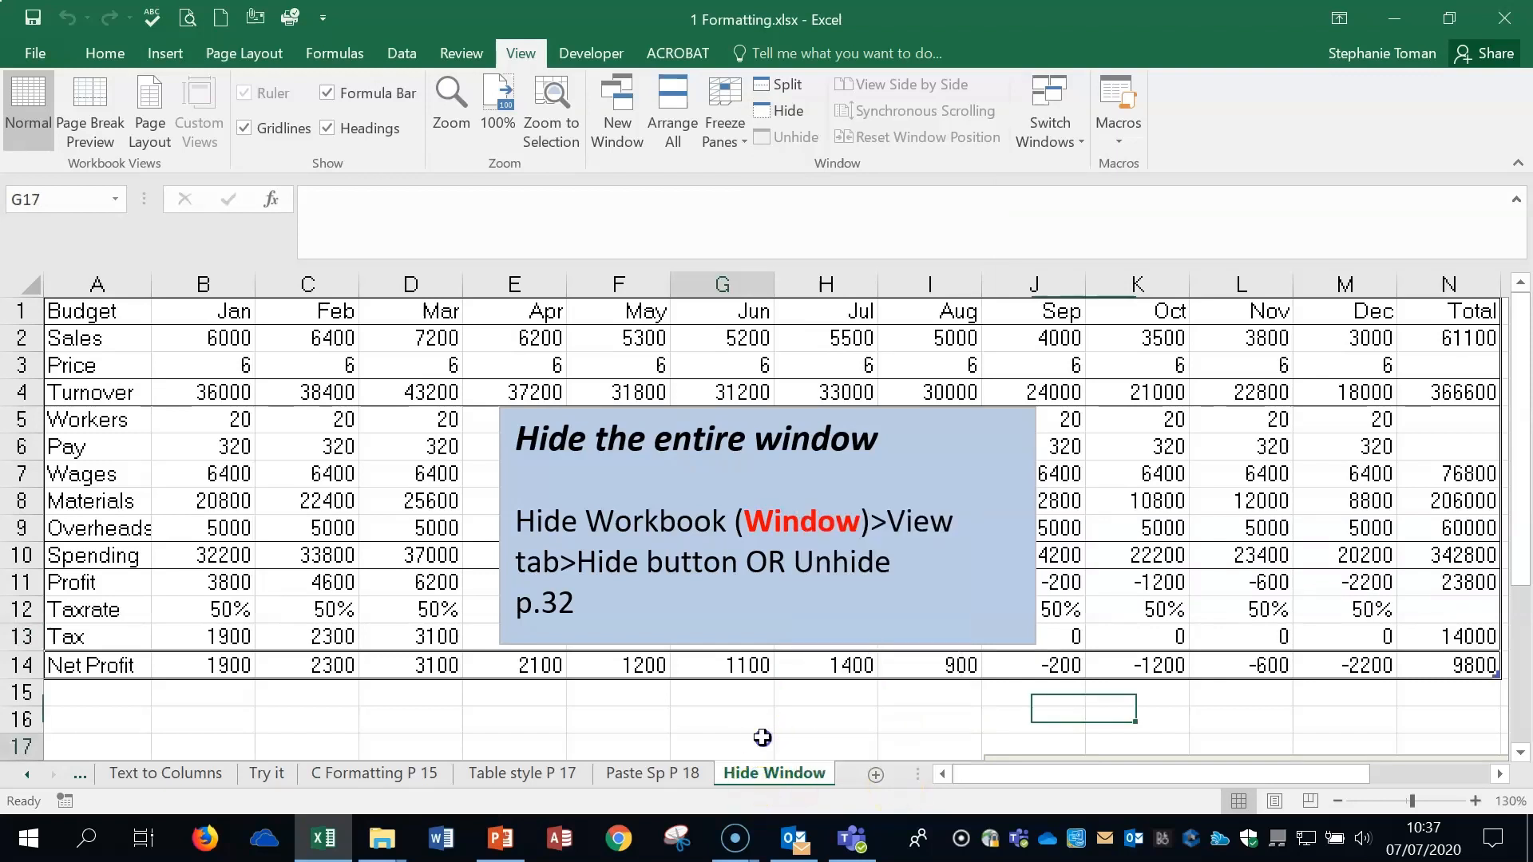
# Hide the entire workbook window and unhide 1 Formatting.xlsx
pyautogui.click(787, 111)
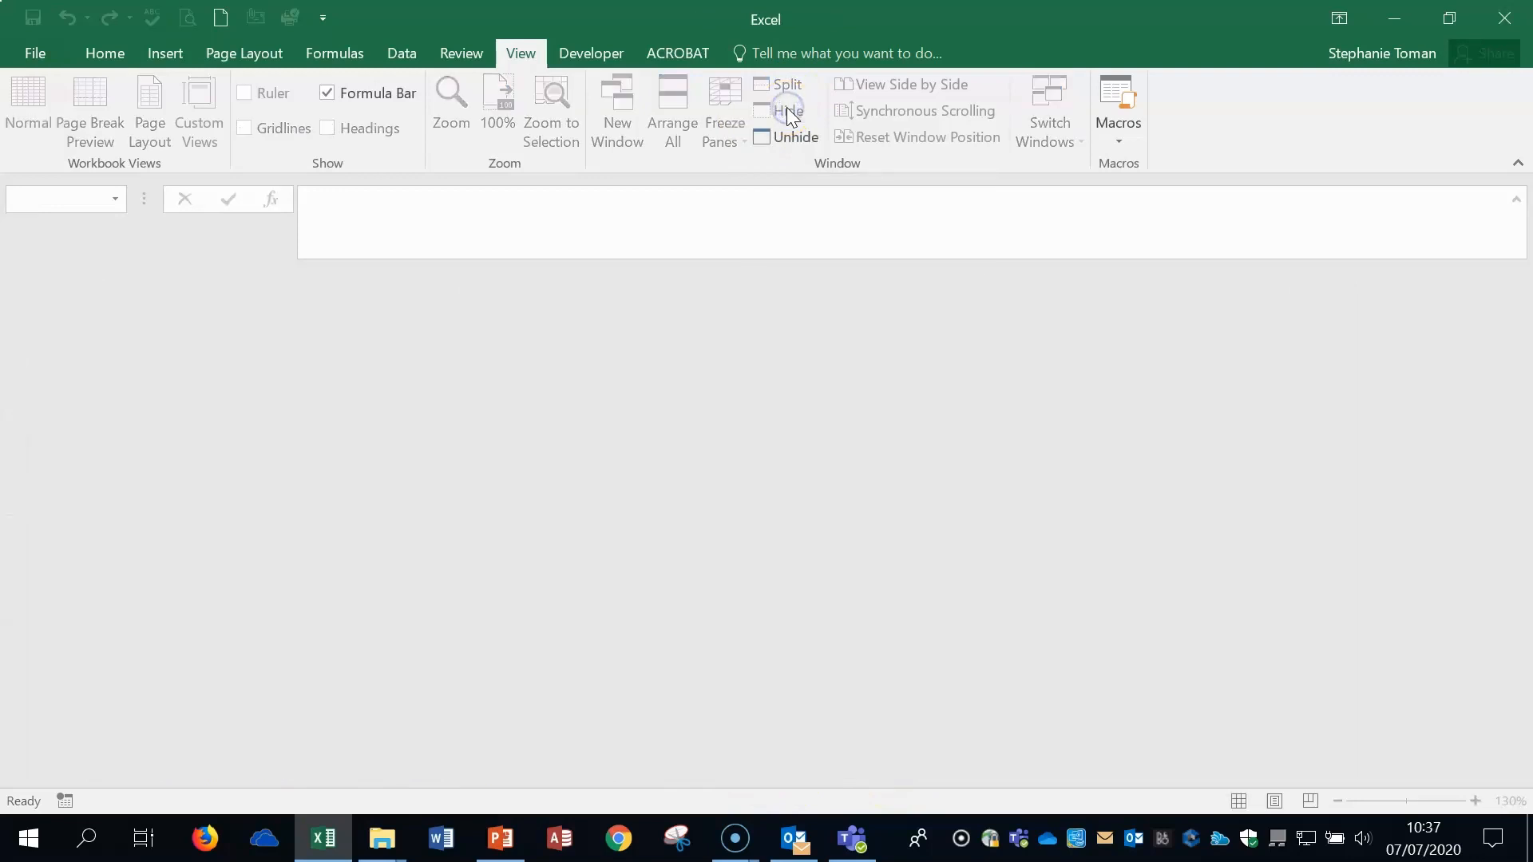
pyautogui.click(793, 137)
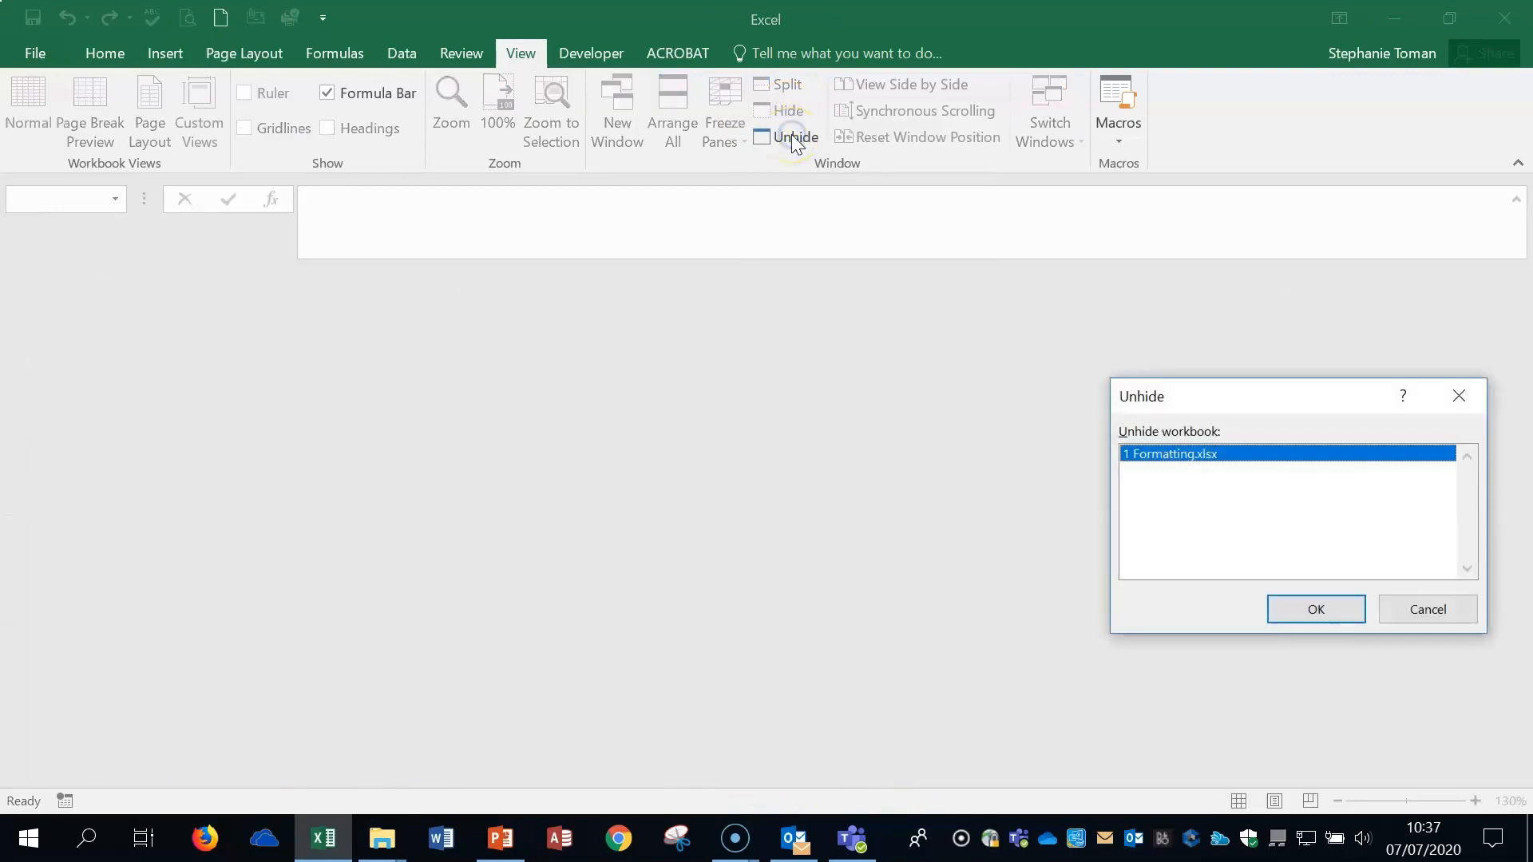
pyautogui.click(1312, 625)
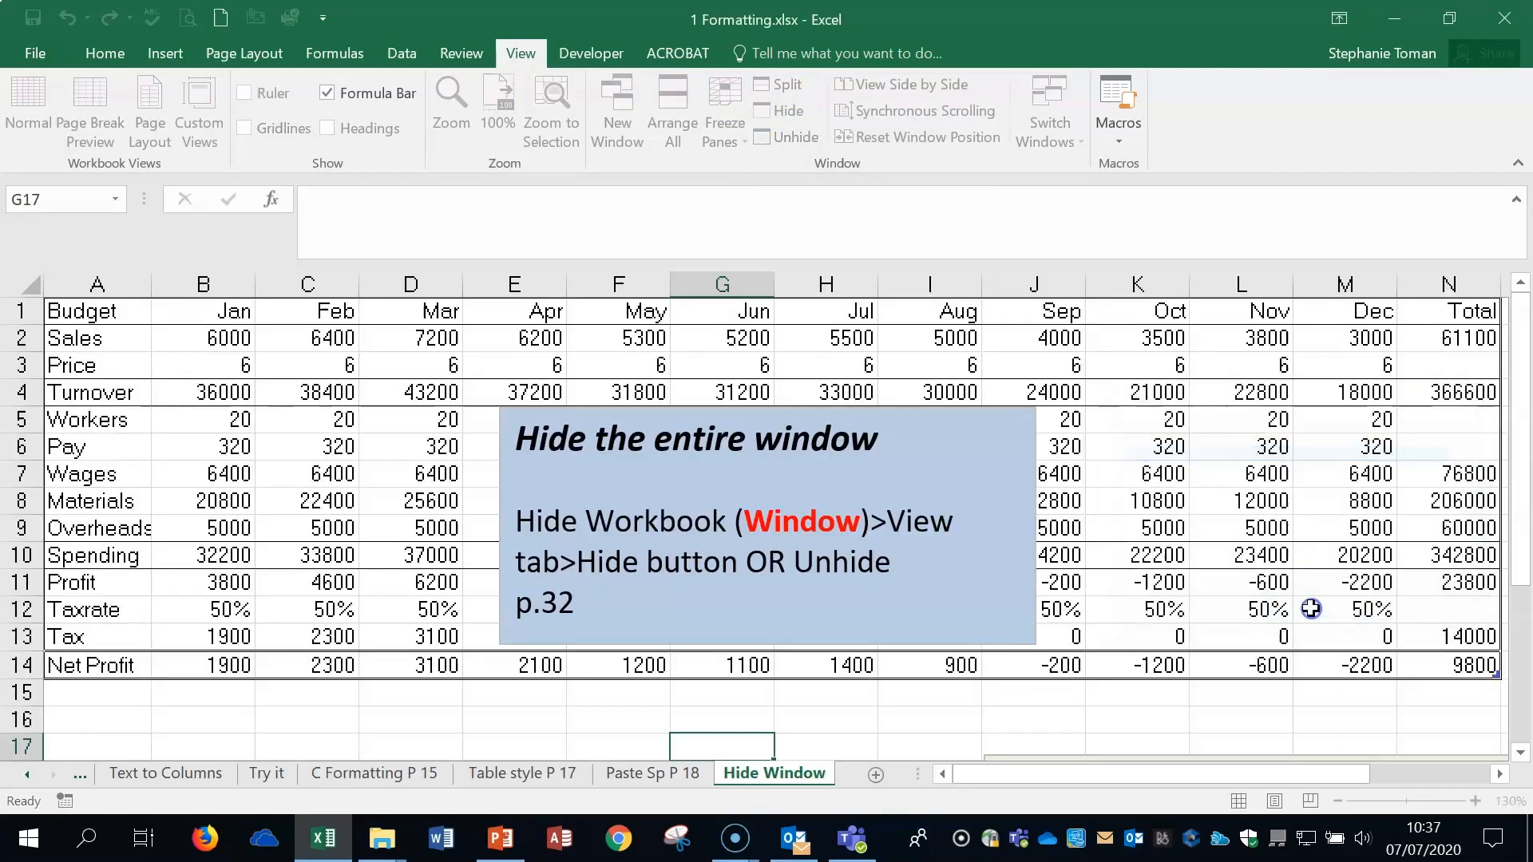
# Hide only the Hide Window worksheet and unhide it again from the list of hidden sheets
pyautogui.click(785, 774)
pyautogui.rightClick(786, 776)
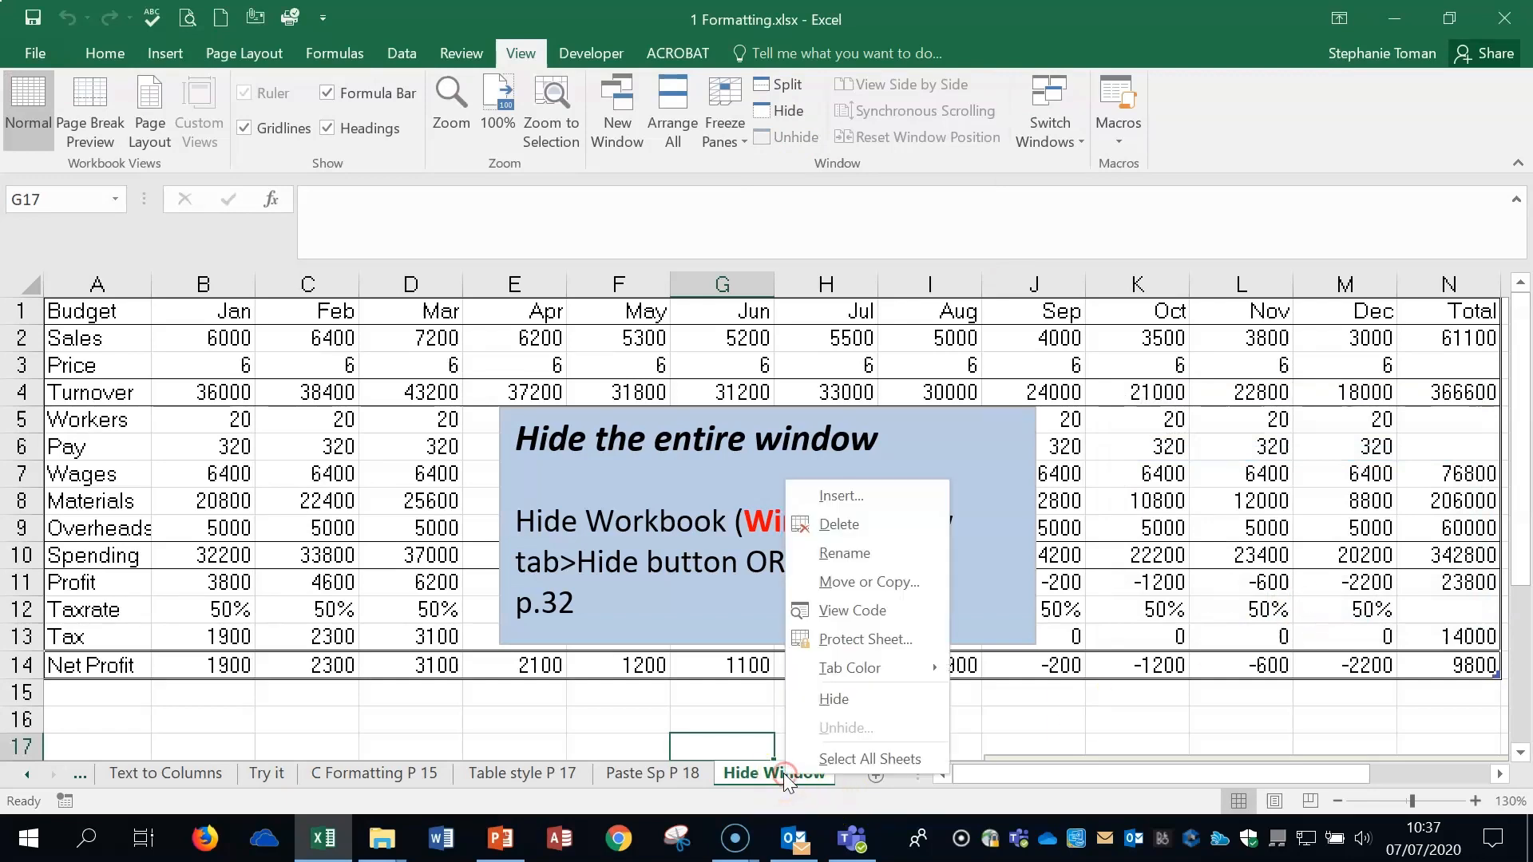
pyautogui.click(835, 699)
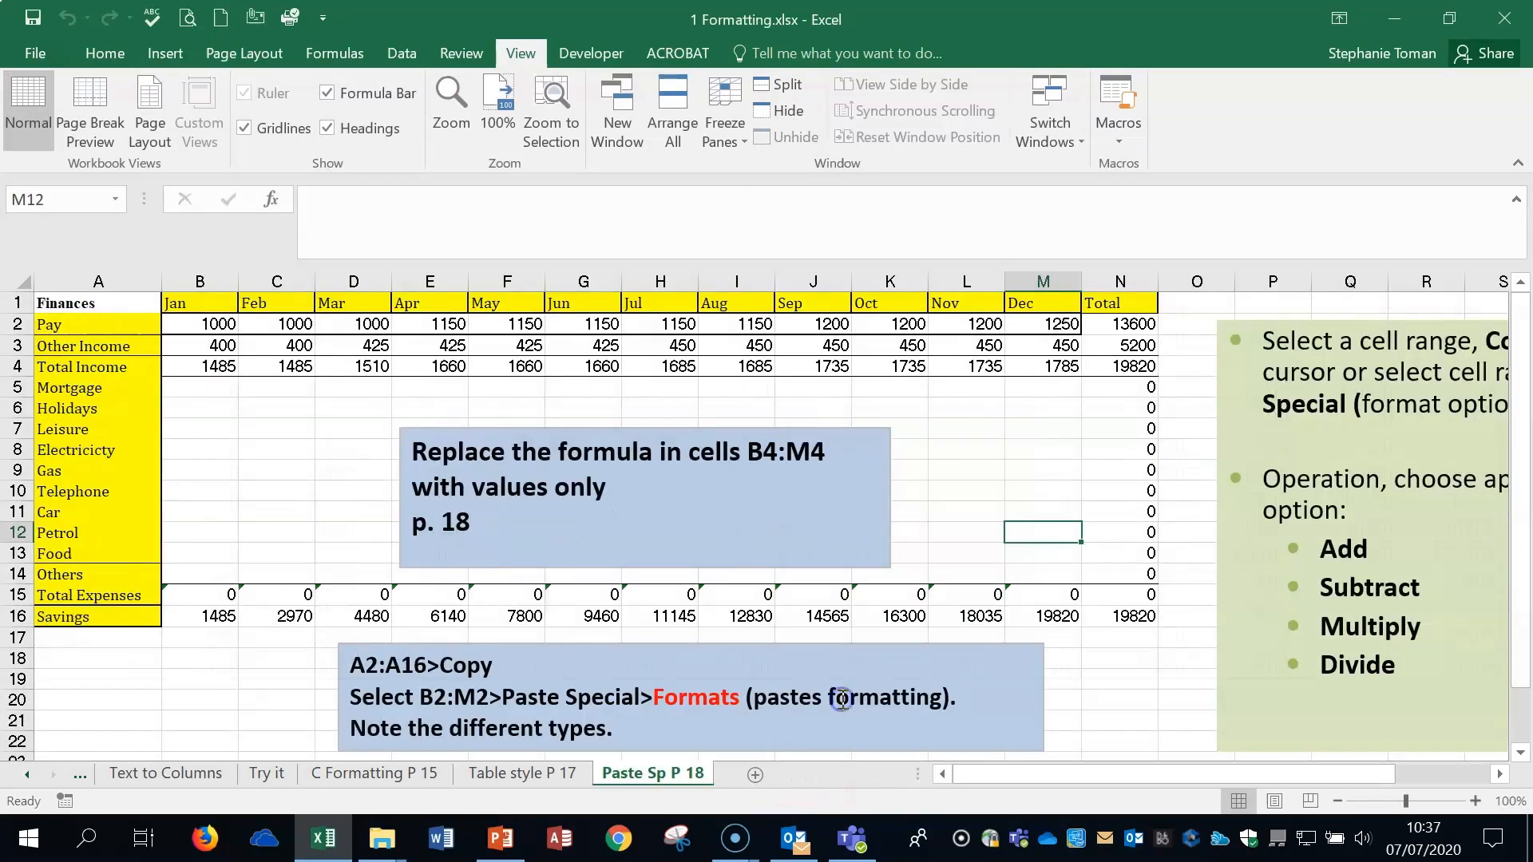
pyautogui.rightClick(674, 774)
pyautogui.click(734, 729)
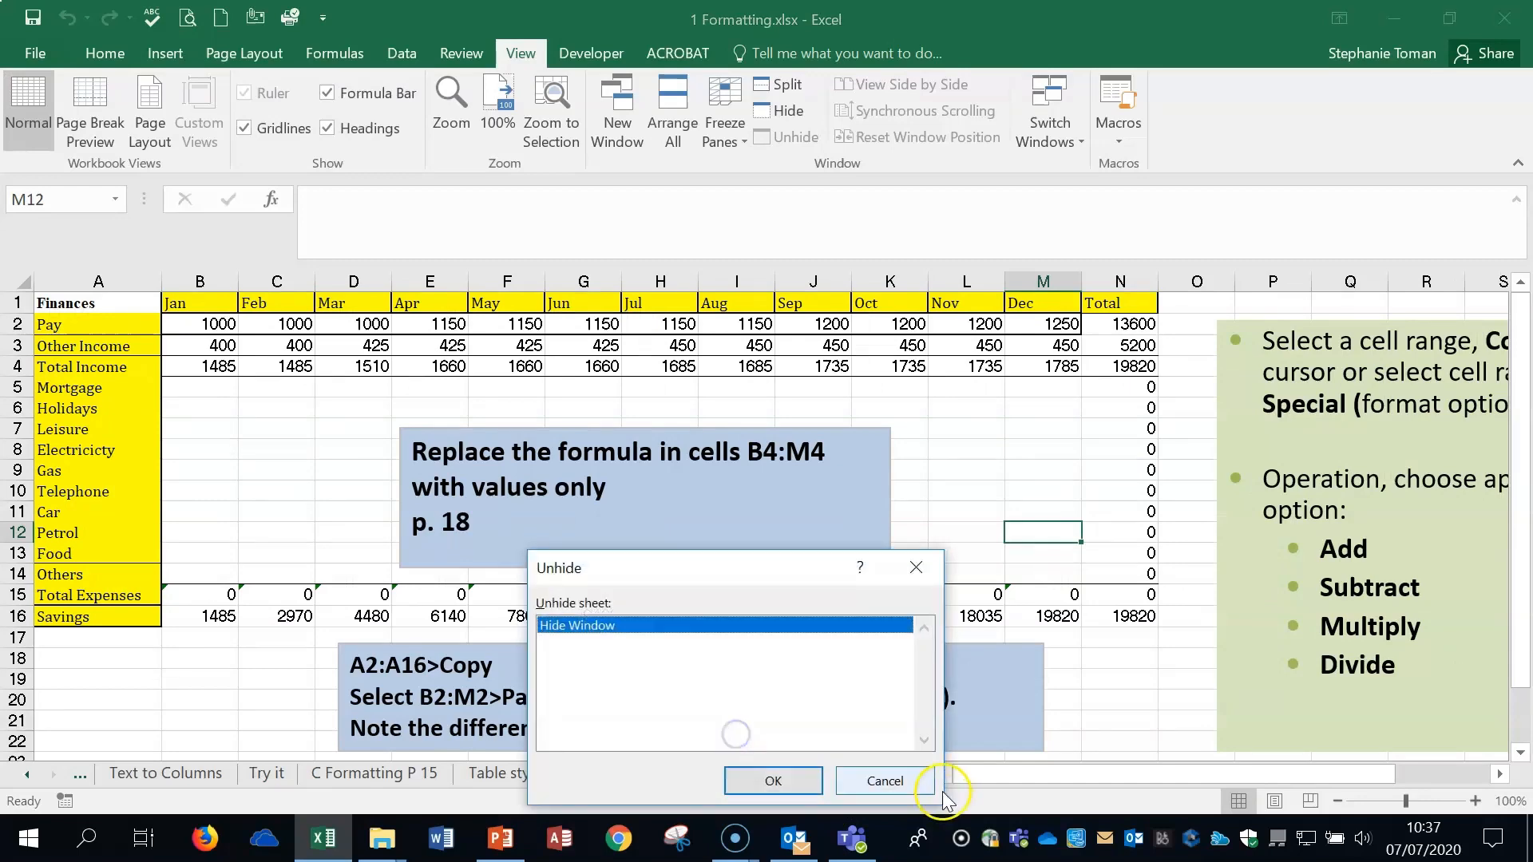
pyautogui.click(787, 780)
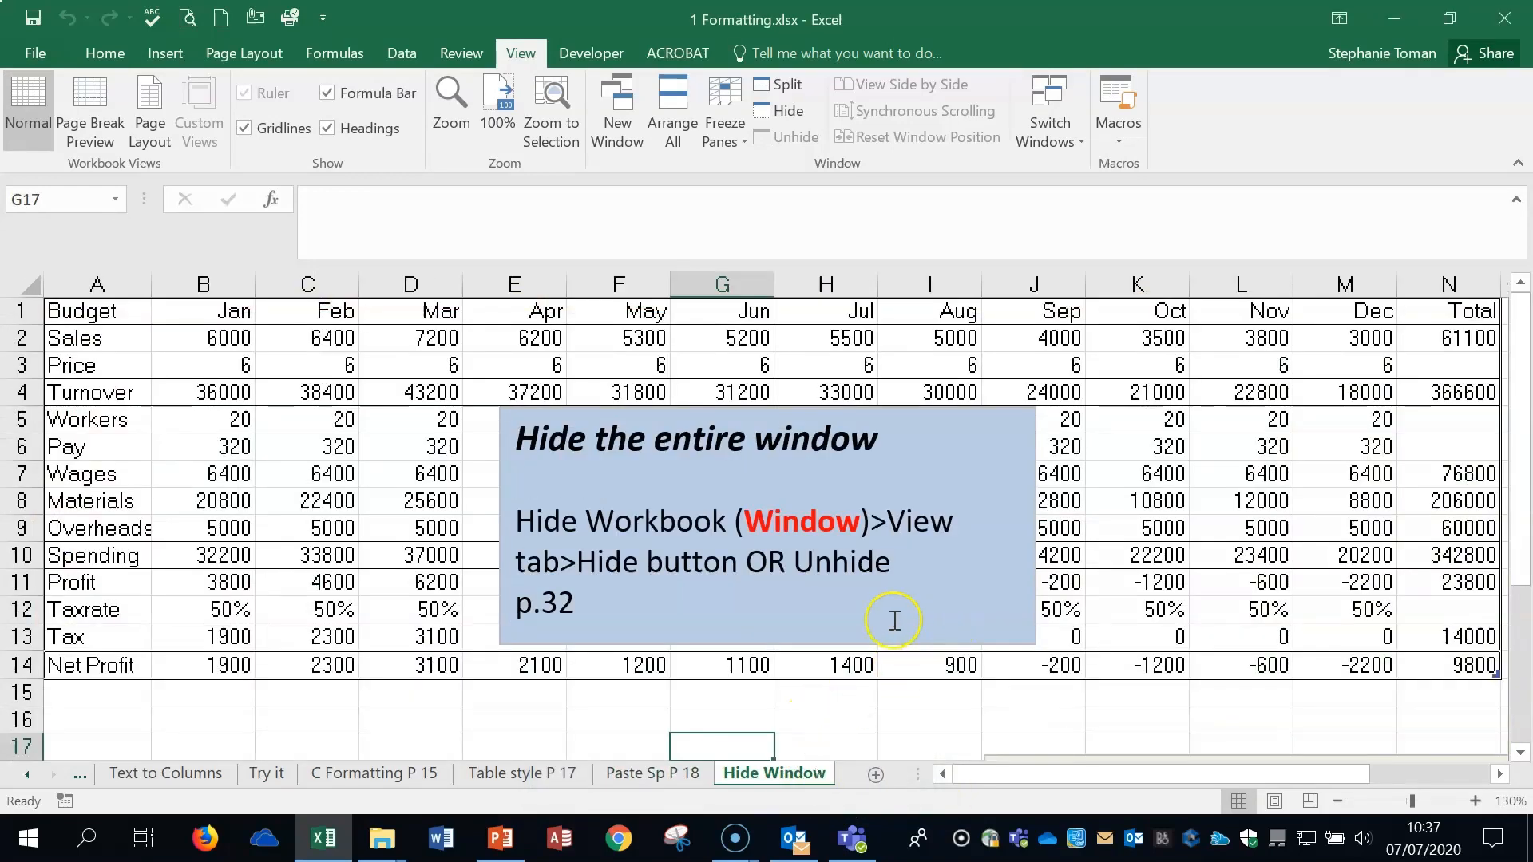
pyautogui.click(1035, 717)
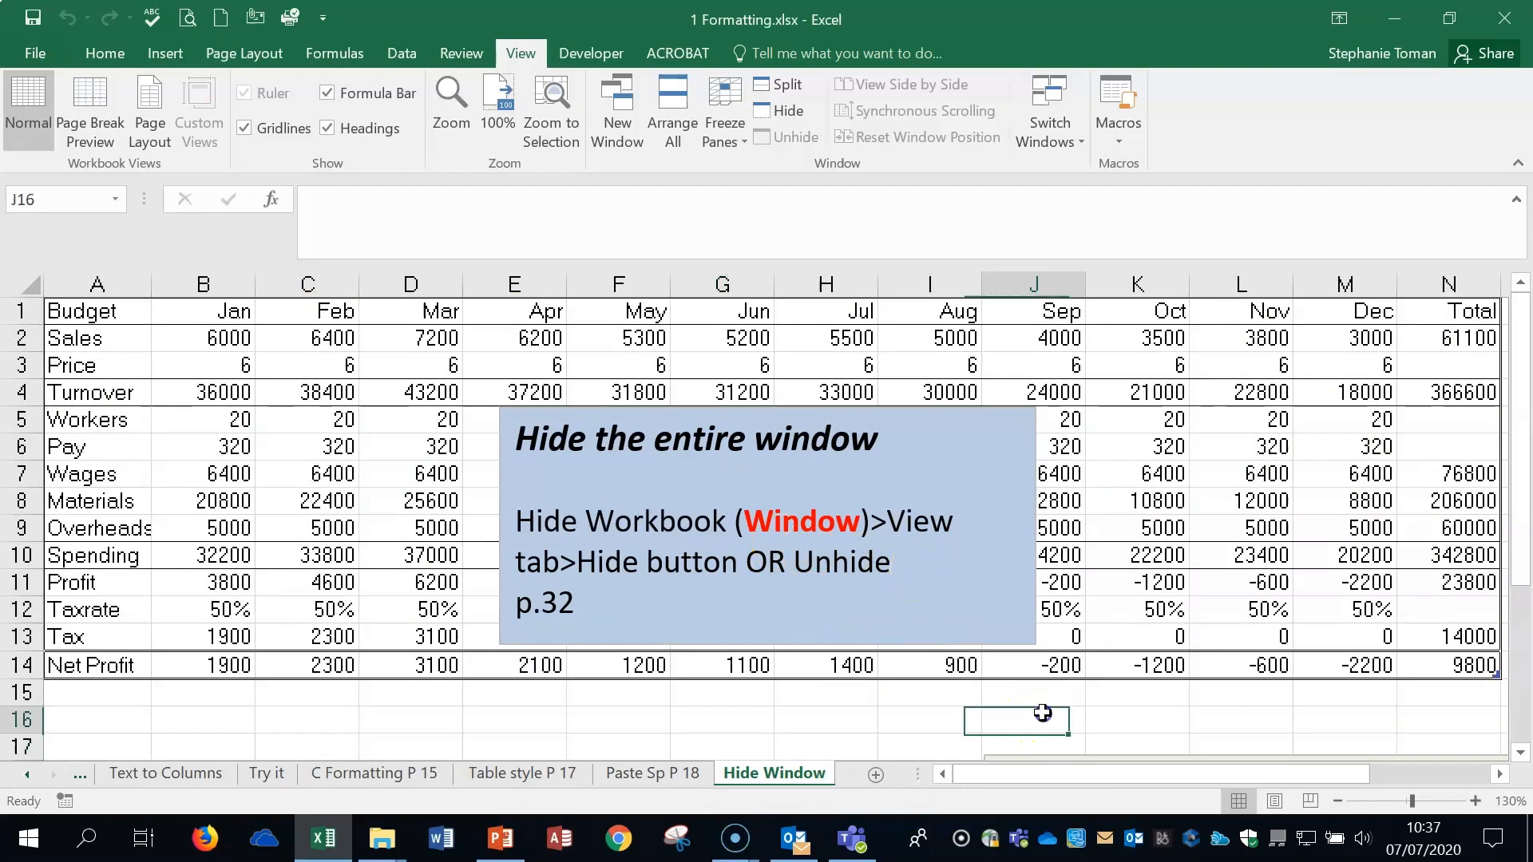
pyautogui.click(1154, 718)
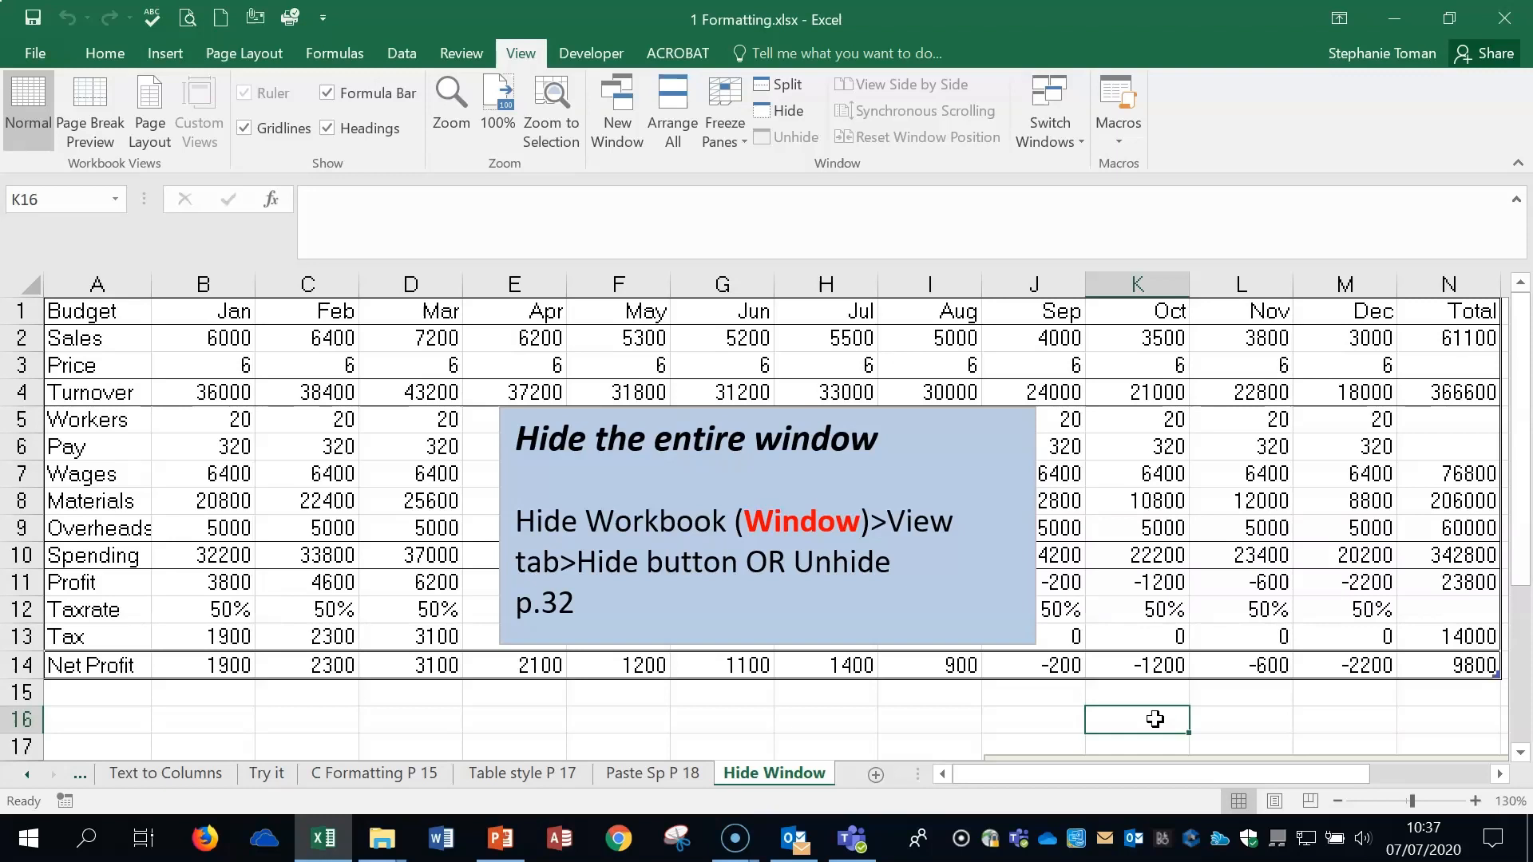
pyautogui.click(1150, 724)
pyautogui.click(31, 839)
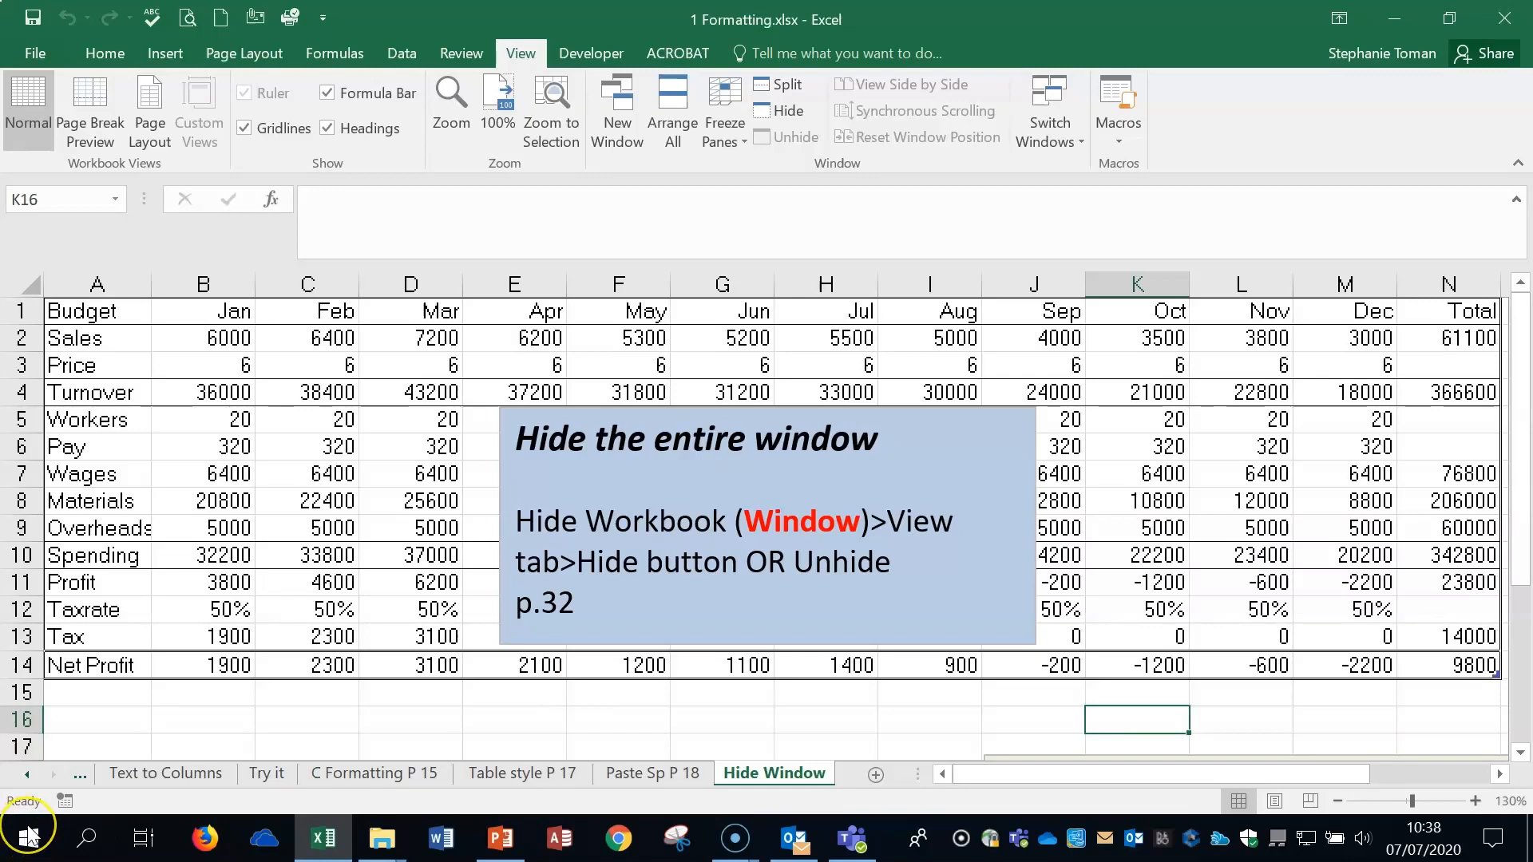